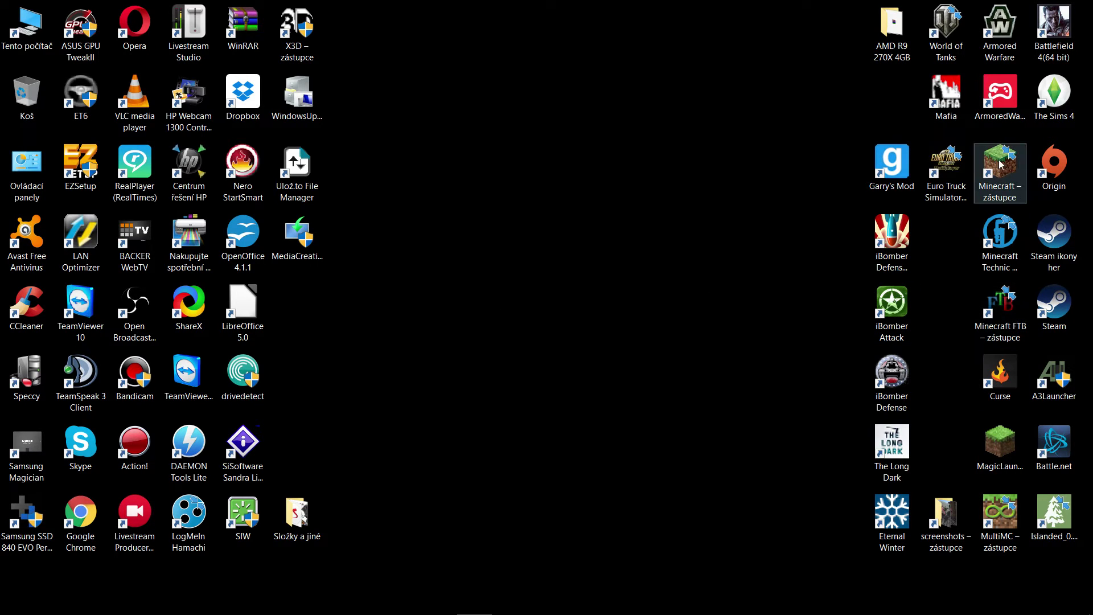
- Open Chrome and load the bookmarked Technic MC download page from the Minecraft bookmarks in the Hry folder
mouse_move(512, 612)
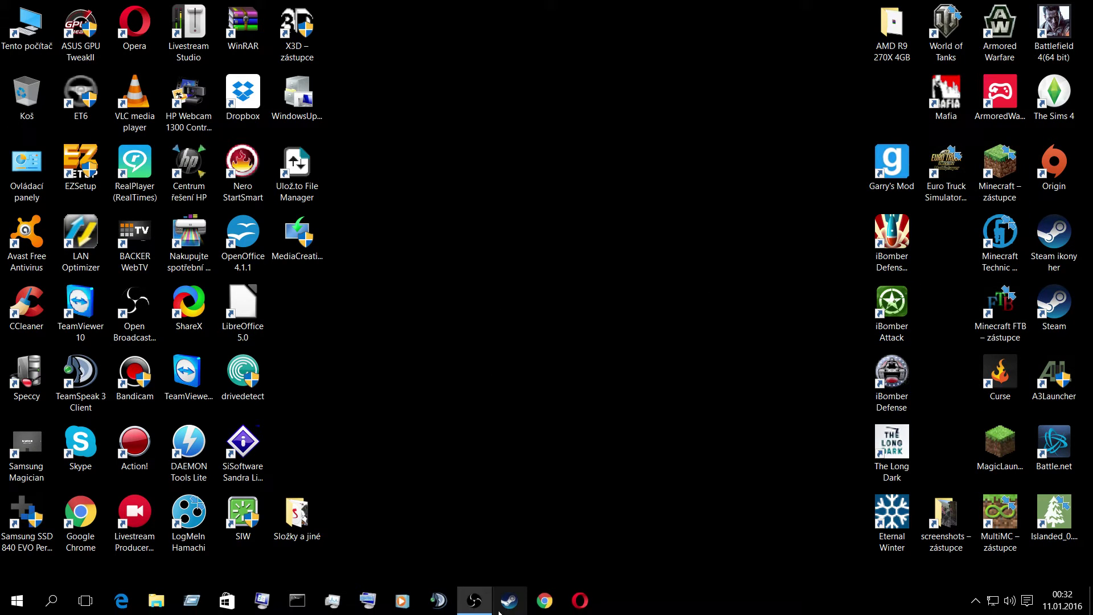
click(536, 603)
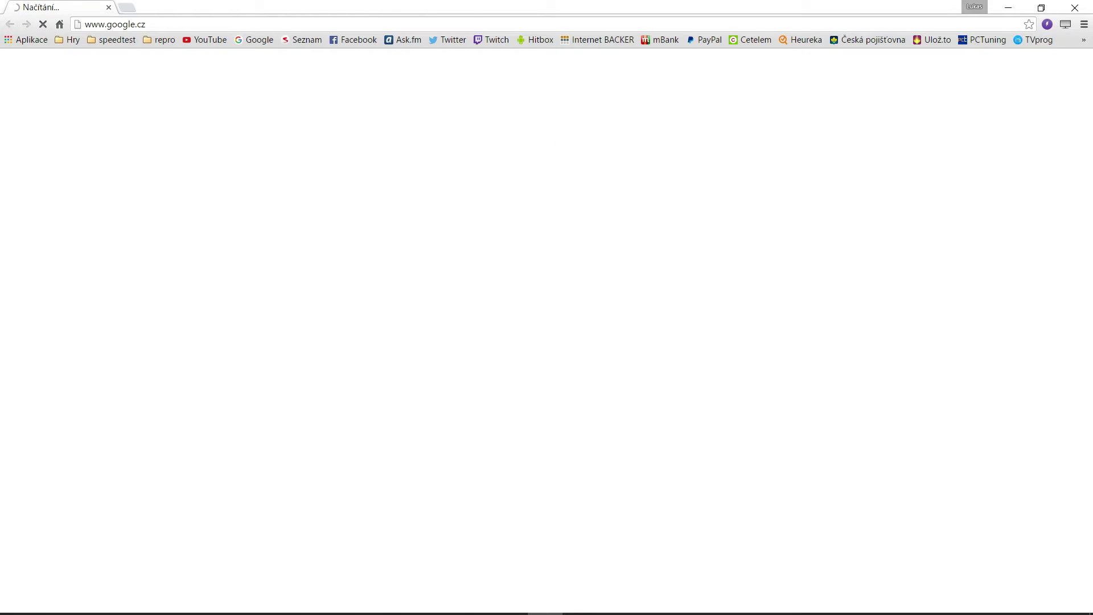
click(59, 40)
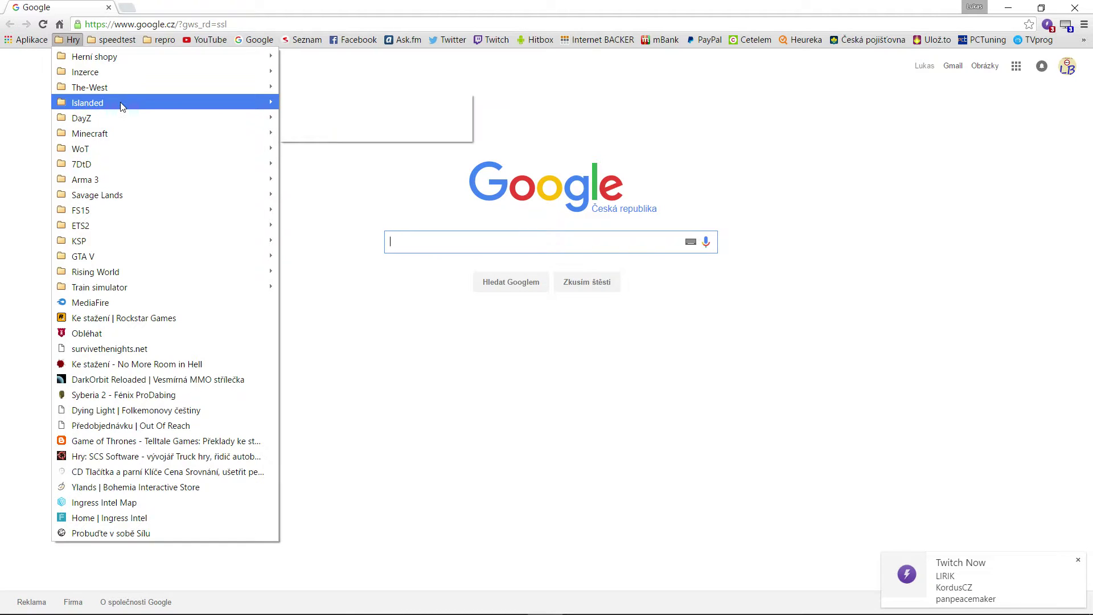
mouse_move(112, 132)
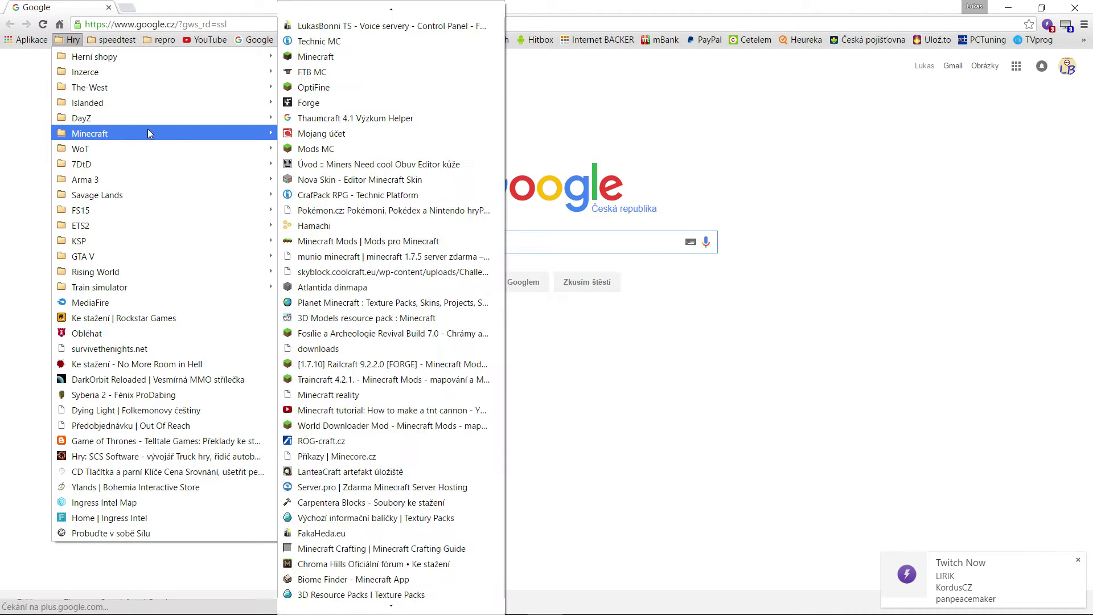
click(362, 41)
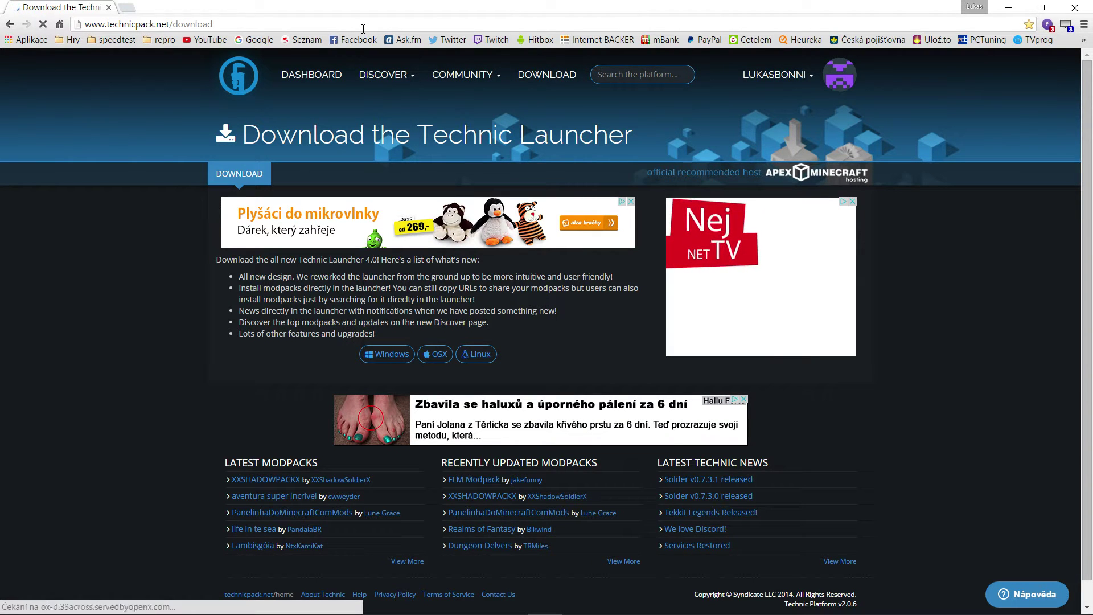
- Go to the signed-in account's own modpacks on the Technic site and open the LBVanilla modpack page
click(466, 74)
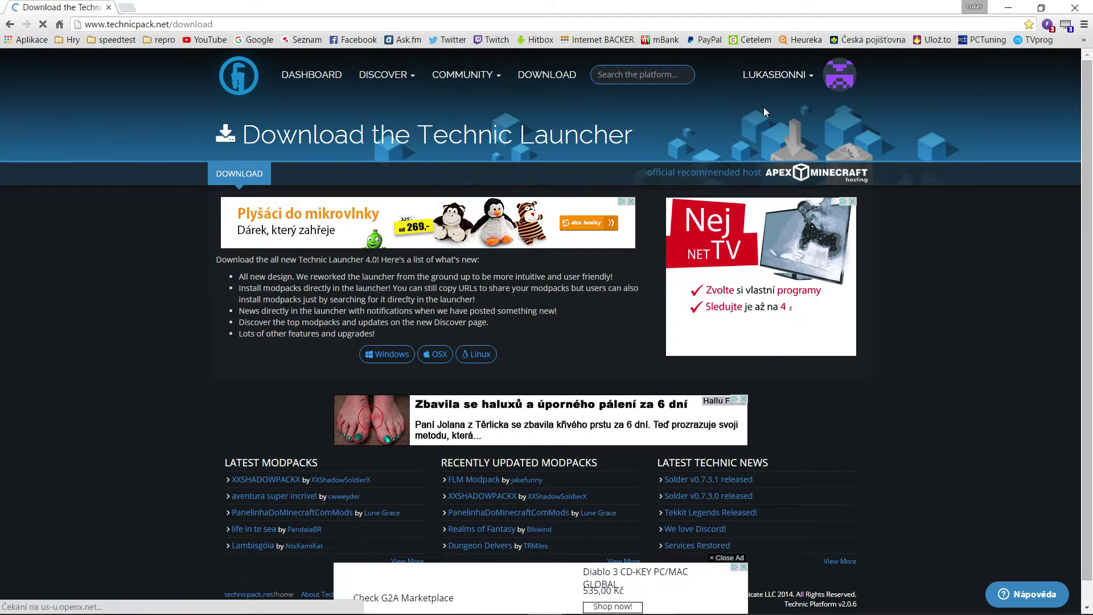
mouse_move(780, 73)
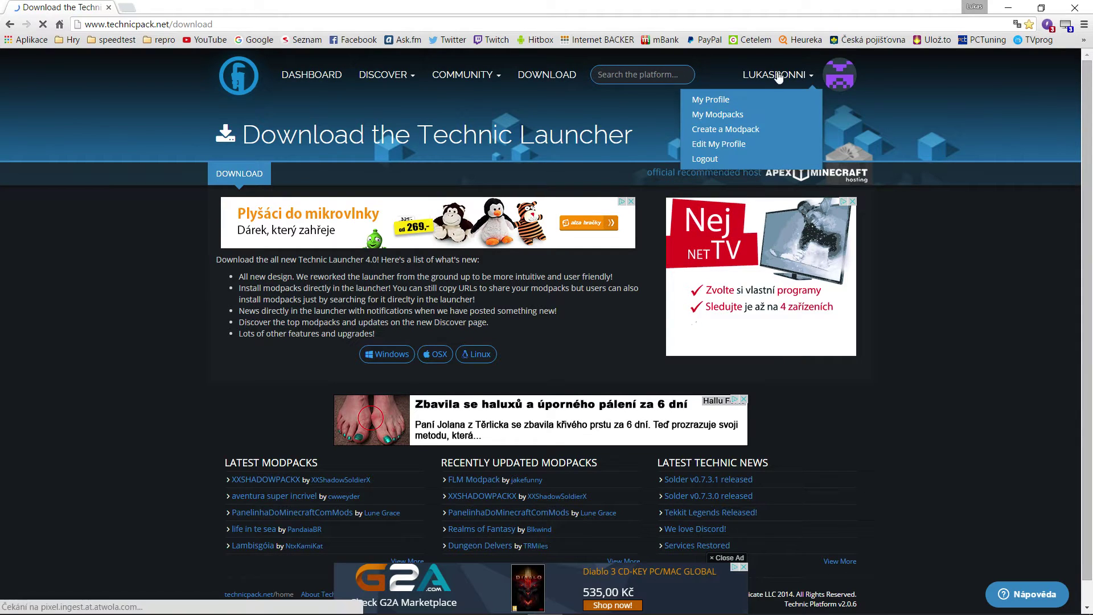
click(723, 115)
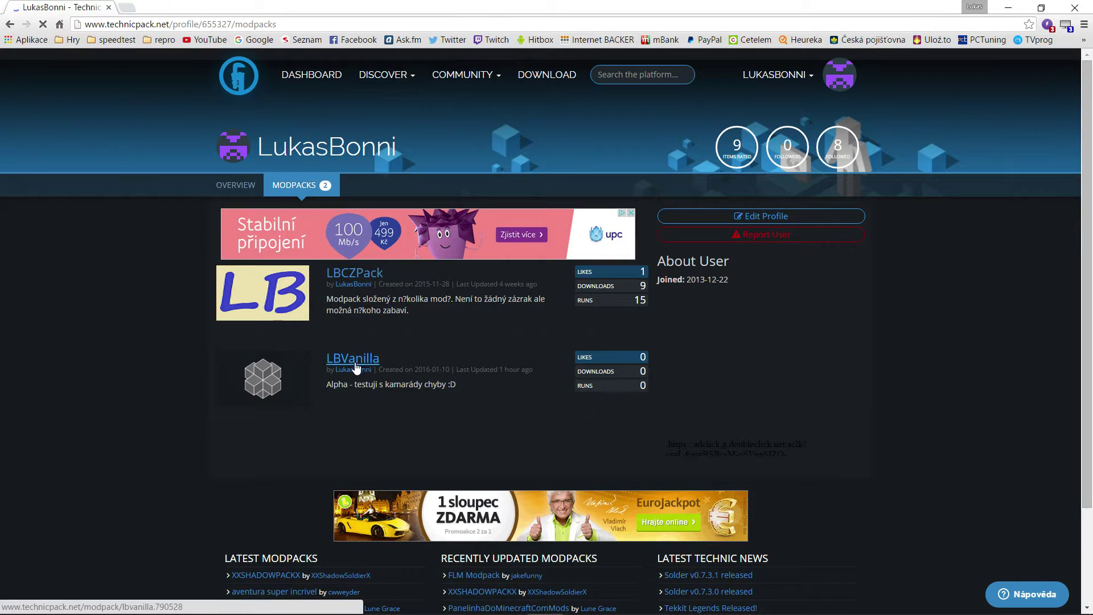
click(355, 368)
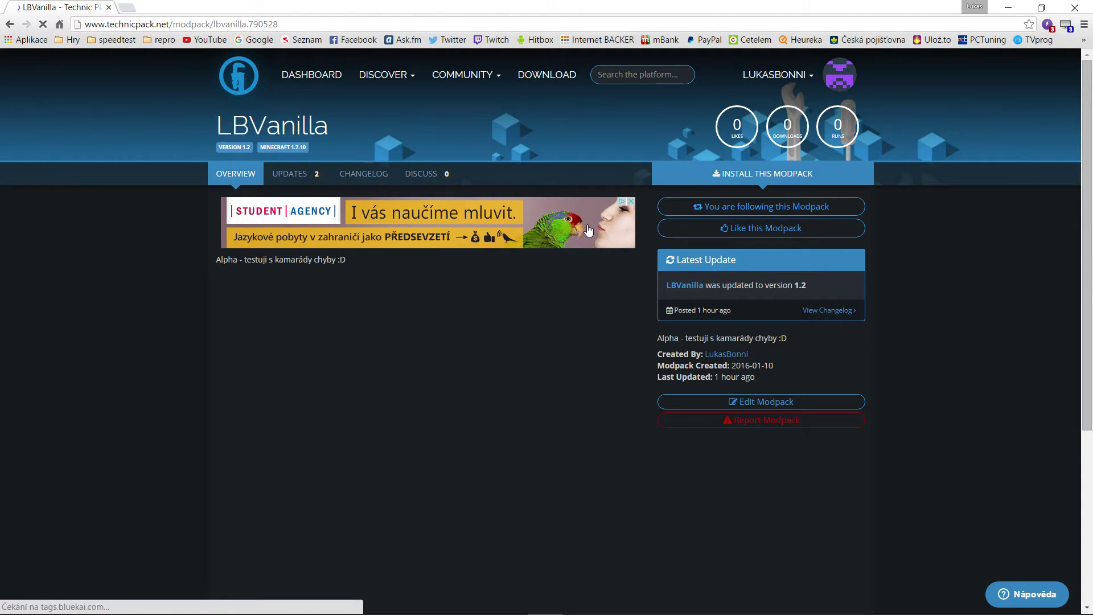
- Copy the LBVanilla modpack's platform URL from its install section and close the browser
click(739, 189)
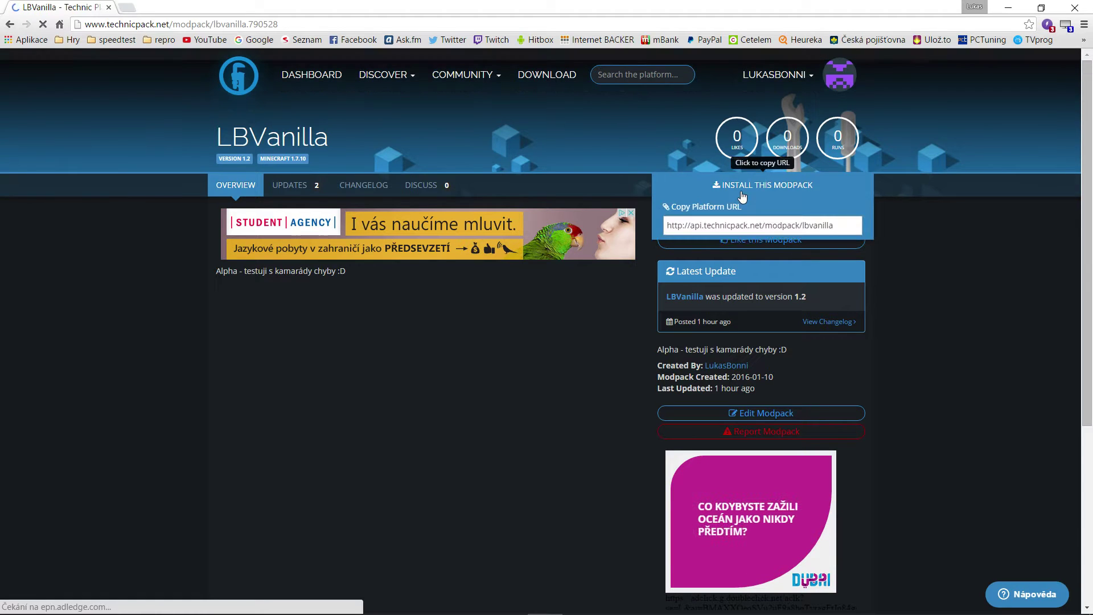
click(743, 226)
key(ctrl+c)
right_click(743, 226)
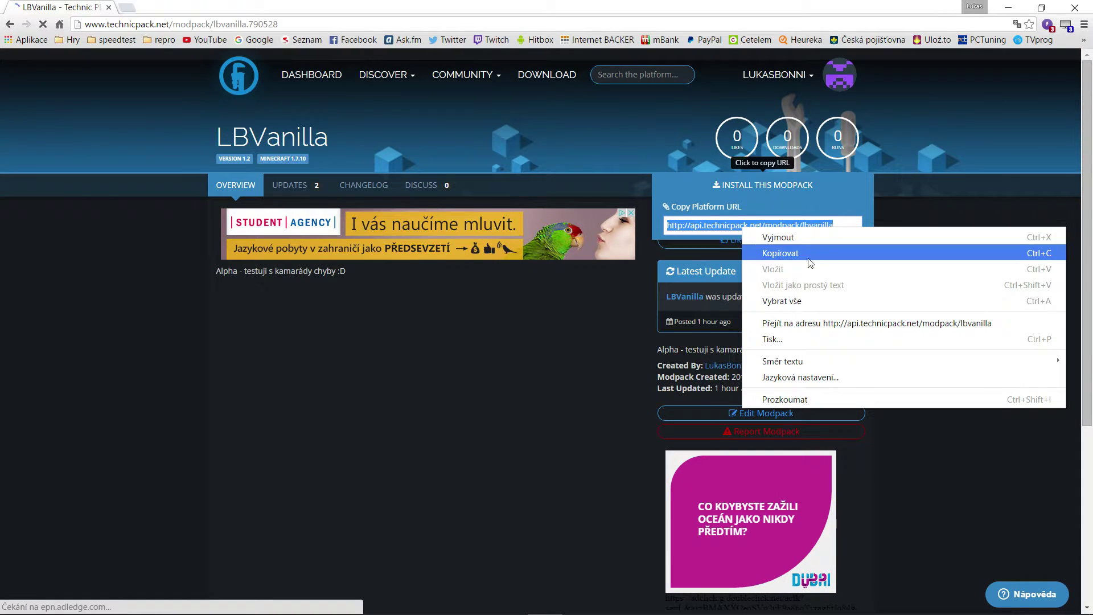
click(783, 256)
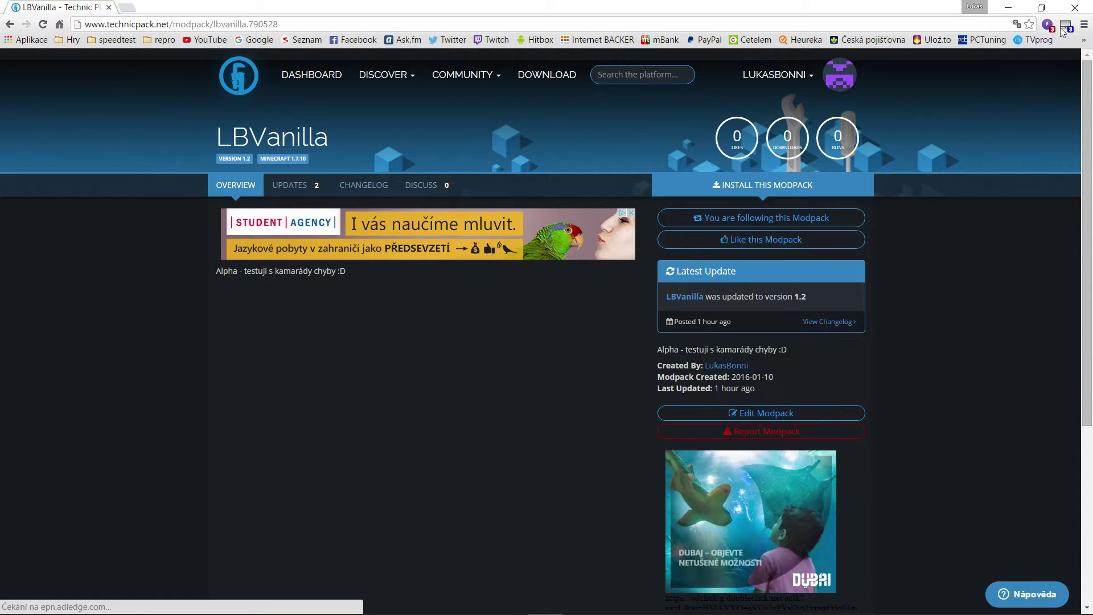
click(1073, 6)
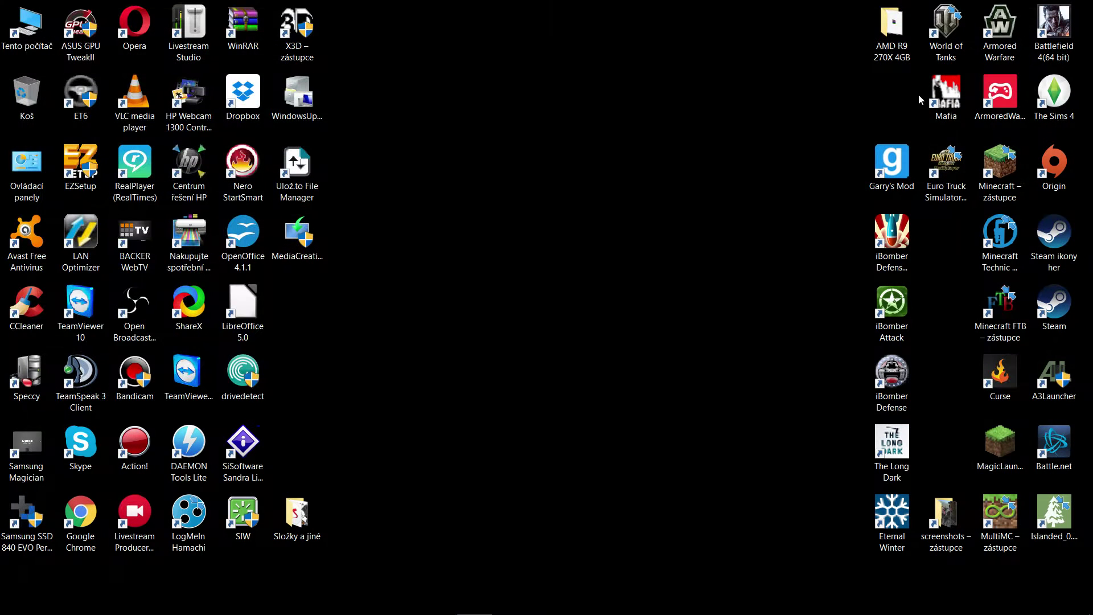
- Launch the Minecraft Technic launcher from the desktop
click(1000, 240)
double_click(1000, 241)
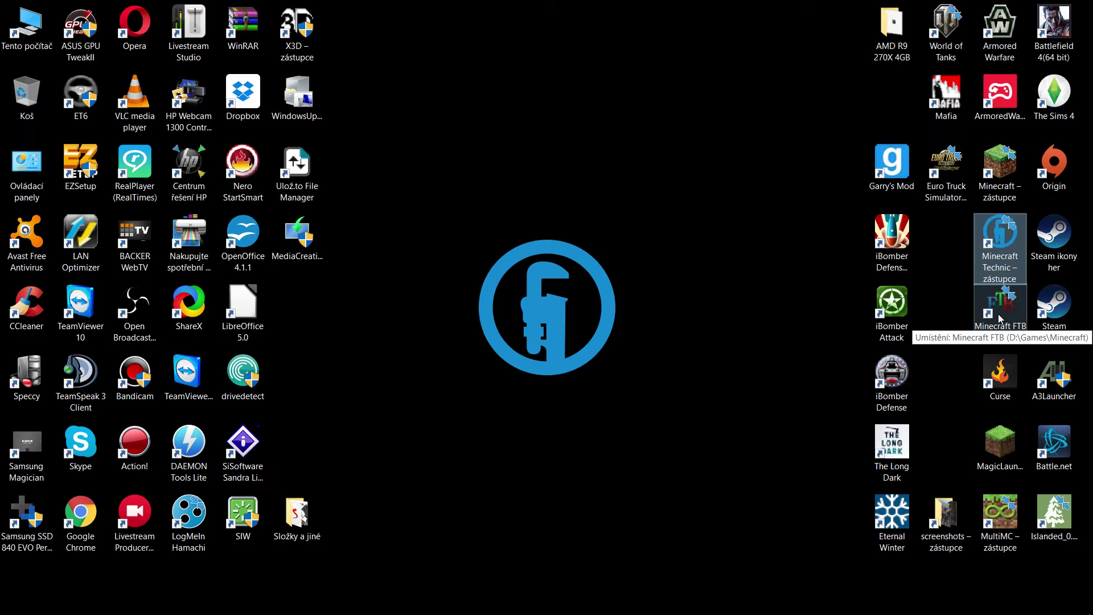
click(1000, 327)
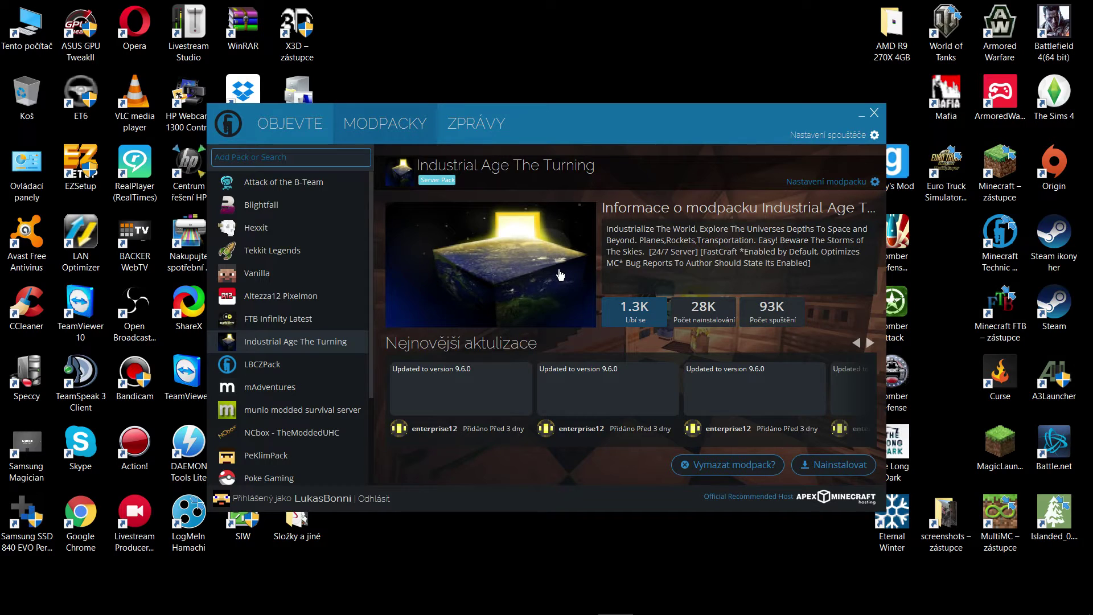
- Examine the installation folder path of the Industrial Age The Turning modpack from its settings, and close the folder and the settings
click(845, 182)
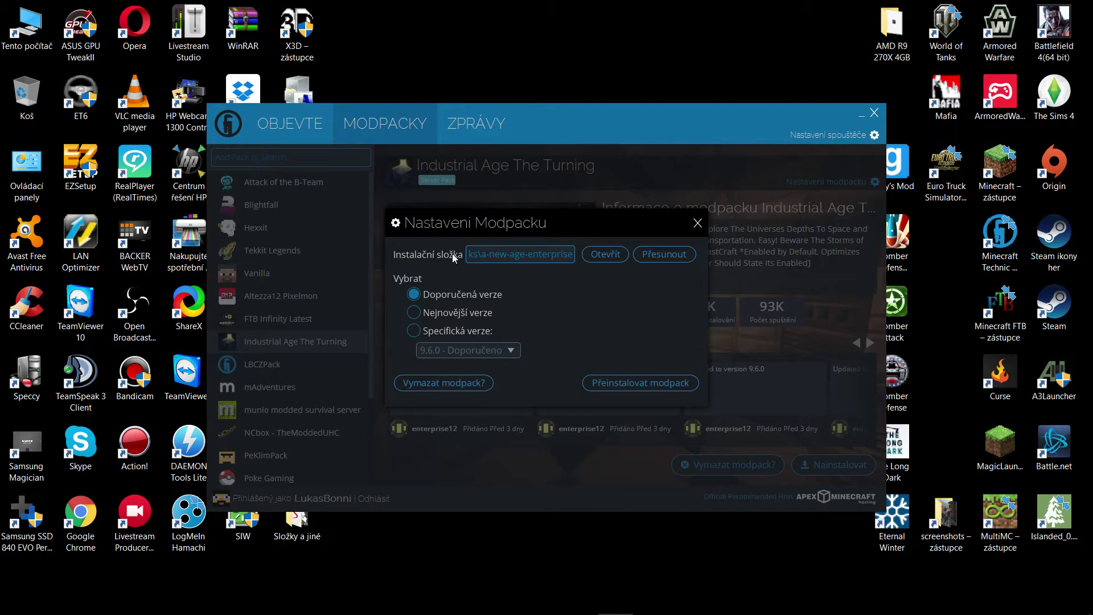
click(606, 254)
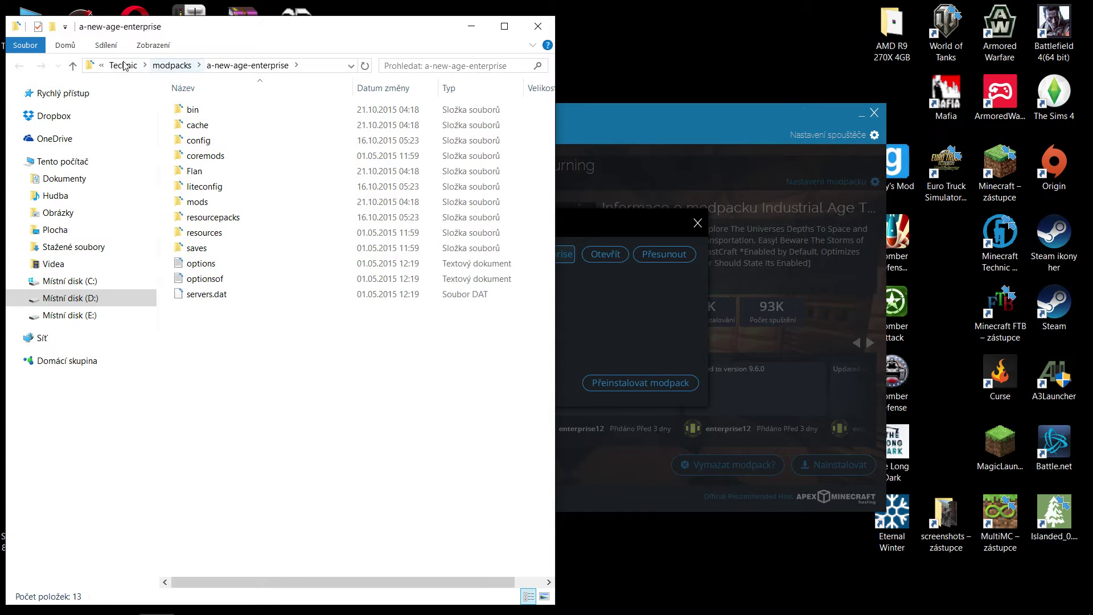
click(321, 69)
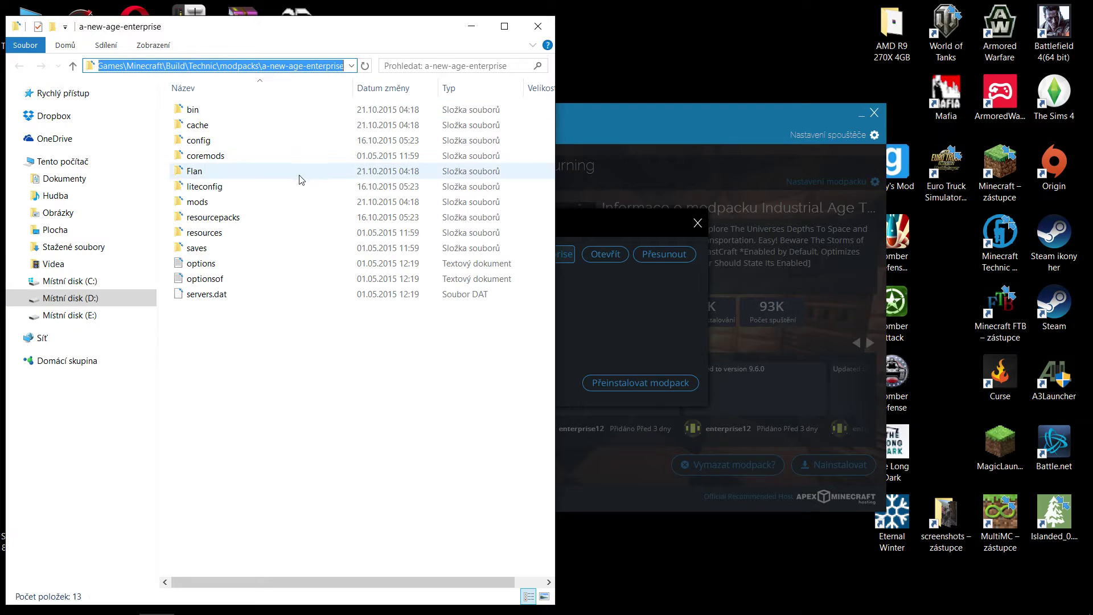
click(307, 354)
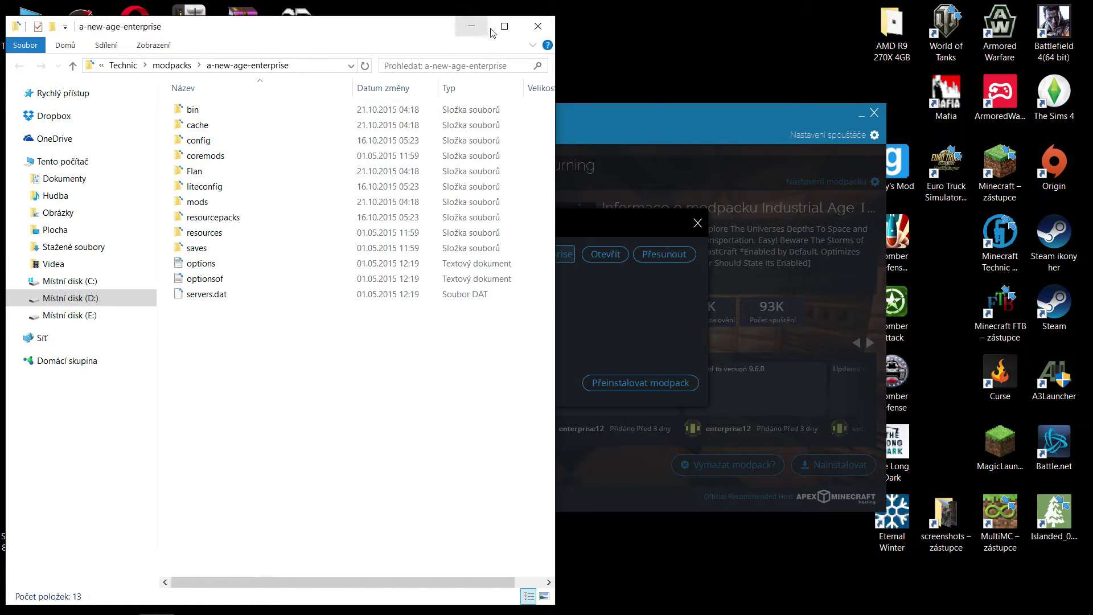
click(535, 27)
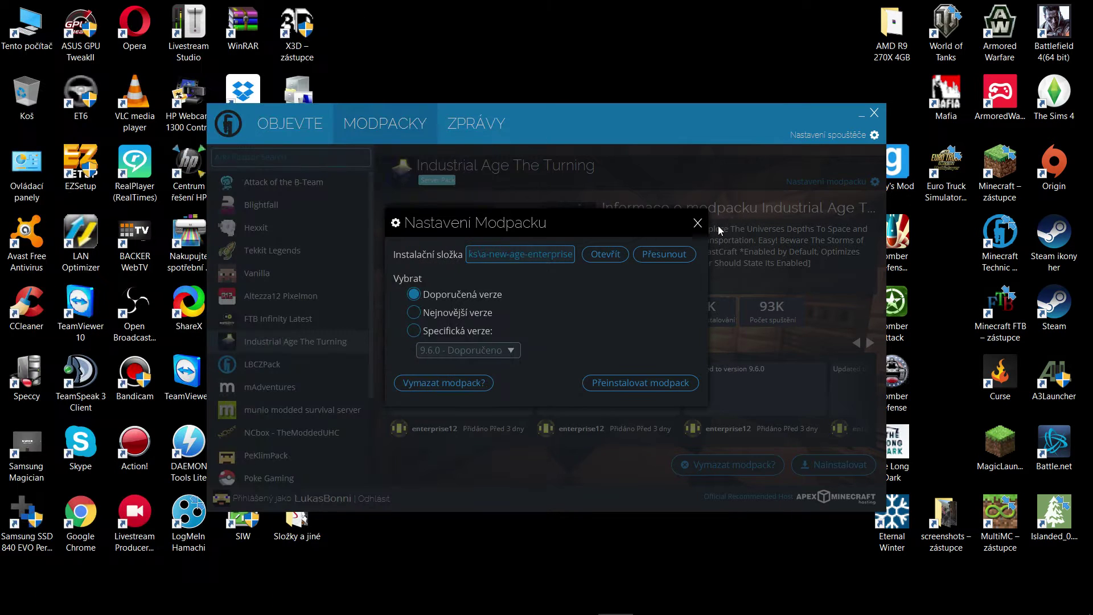
click(698, 226)
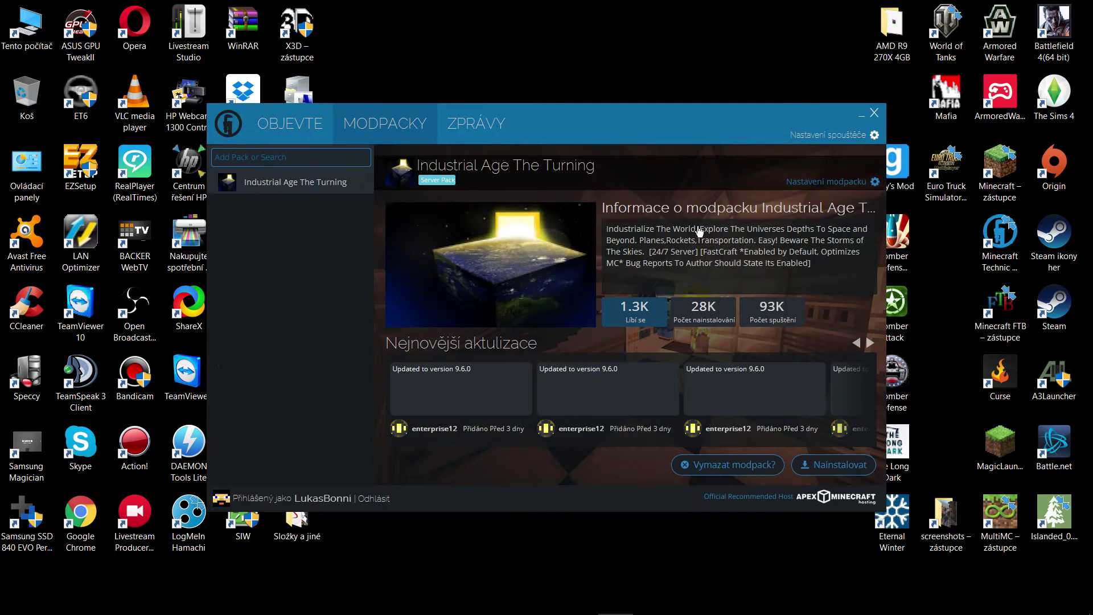
- Add the LBVanilla modpack by pasting its copied platform URL into the pack search, and start installing it
click(264, 158)
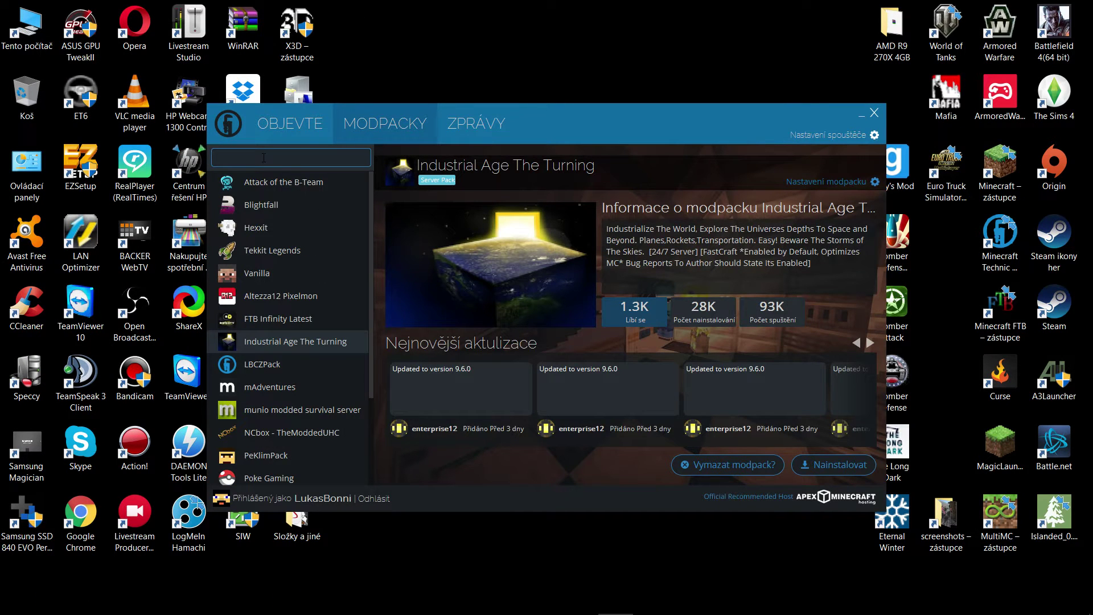
key(ctrl+v)
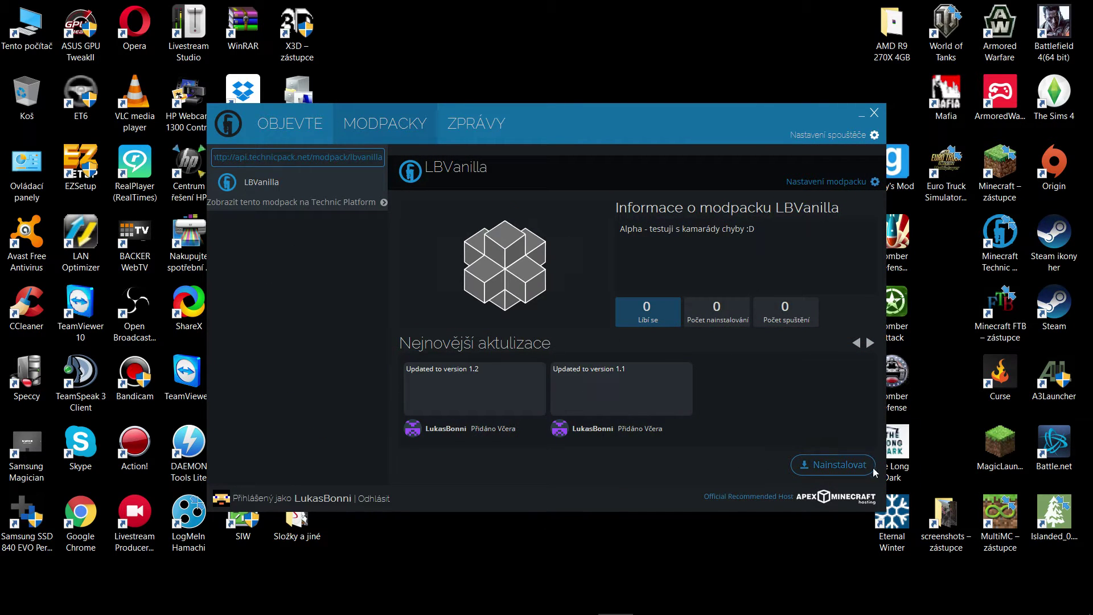
click(853, 465)
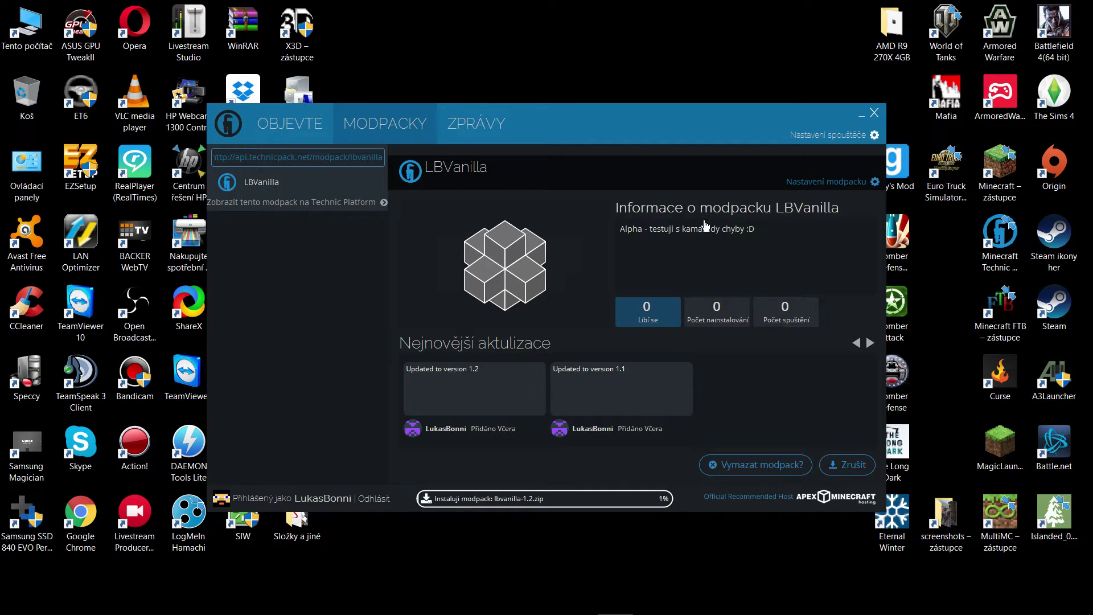
drag(661, 121, 813, 49)
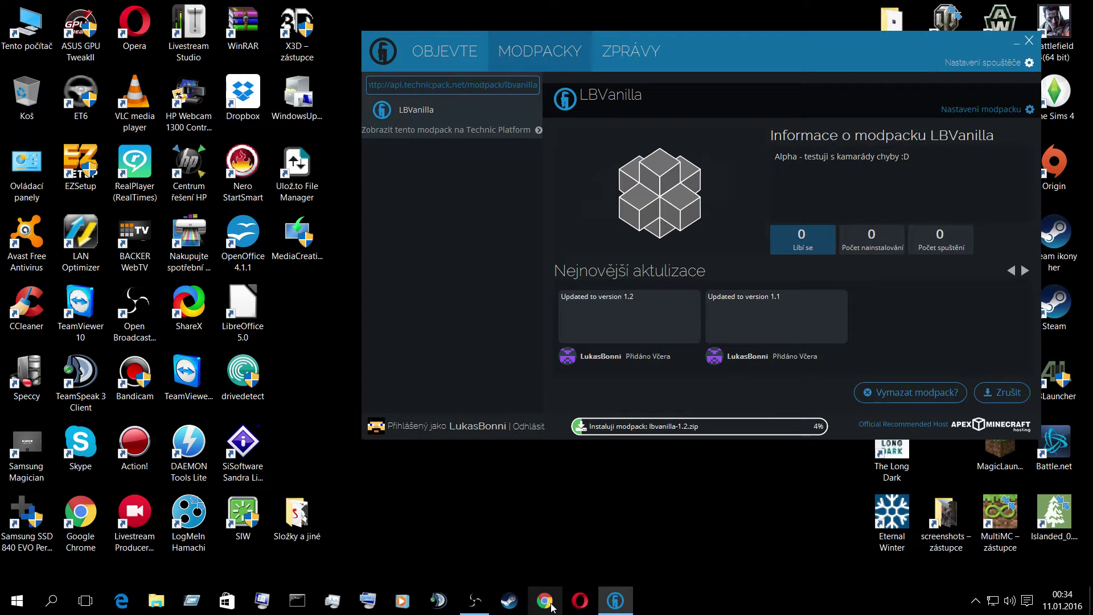
- Switch to Chrome, open the bookmarked Minecraft Forge downloads page, and minimise the browser
click(551, 608)
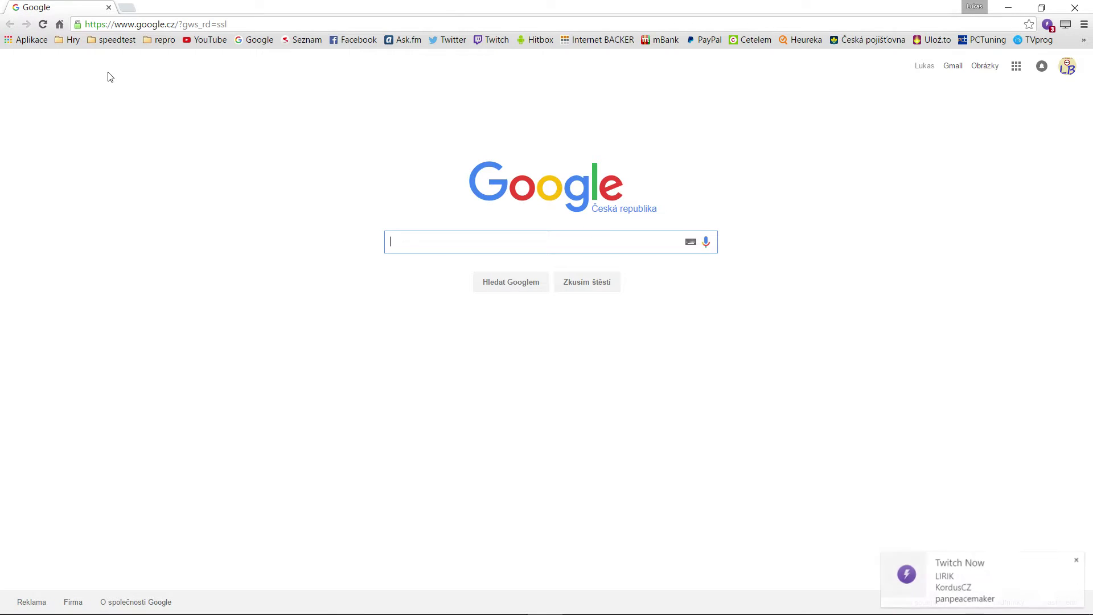
click(59, 41)
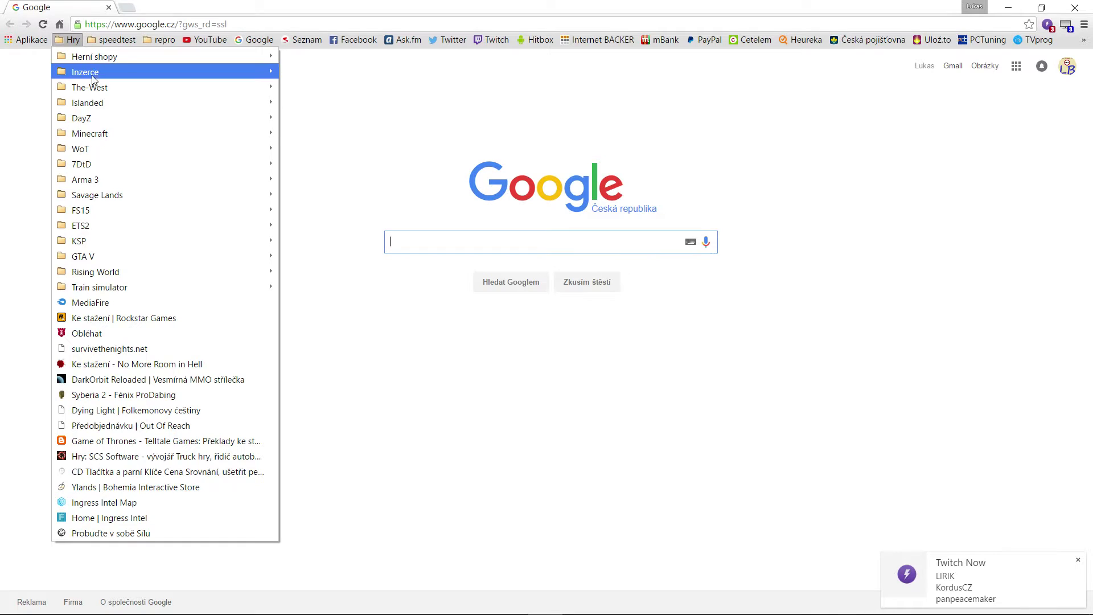
mouse_move(103, 139)
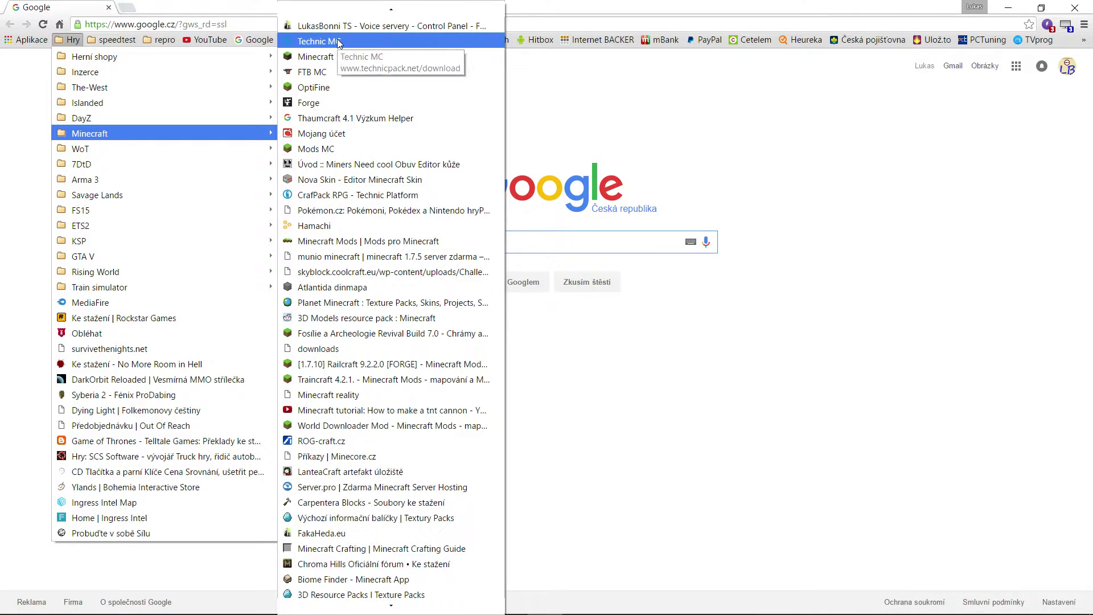
click(331, 103)
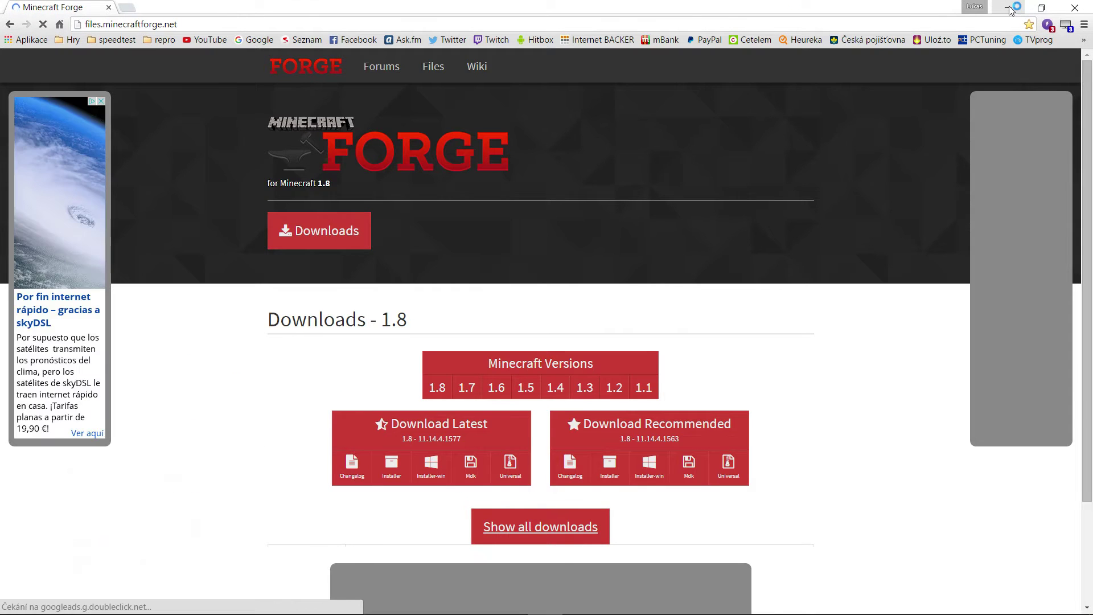
click(1009, 9)
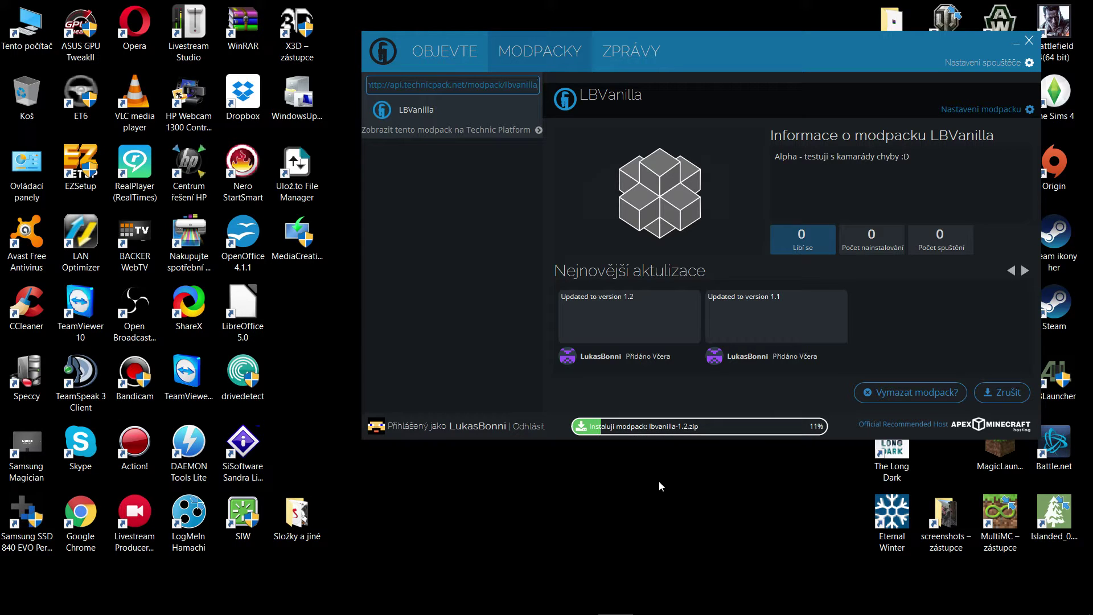
drag(726, 43, 519, 46)
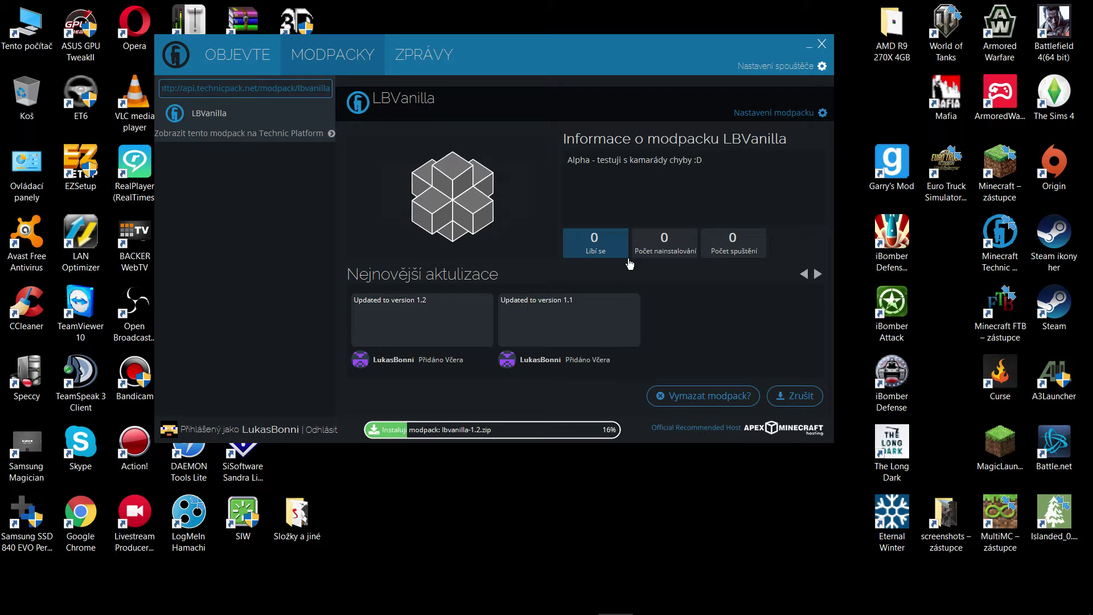
drag(497, 42, 613, 36)
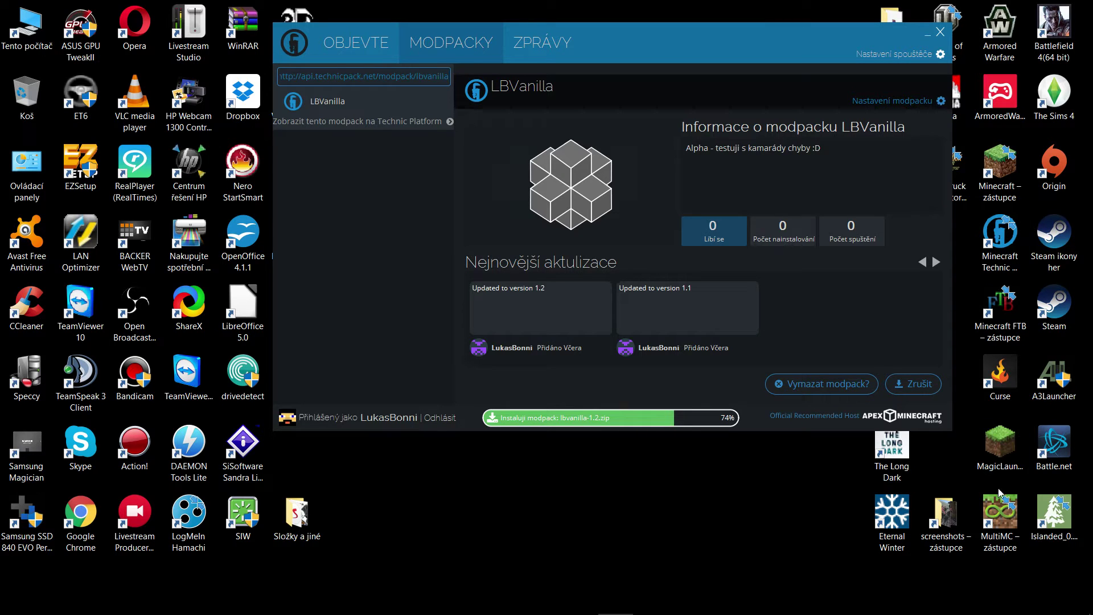
- Launch MultiMC from the desktop and open the user interface section of its settings
double_click(1007, 534)
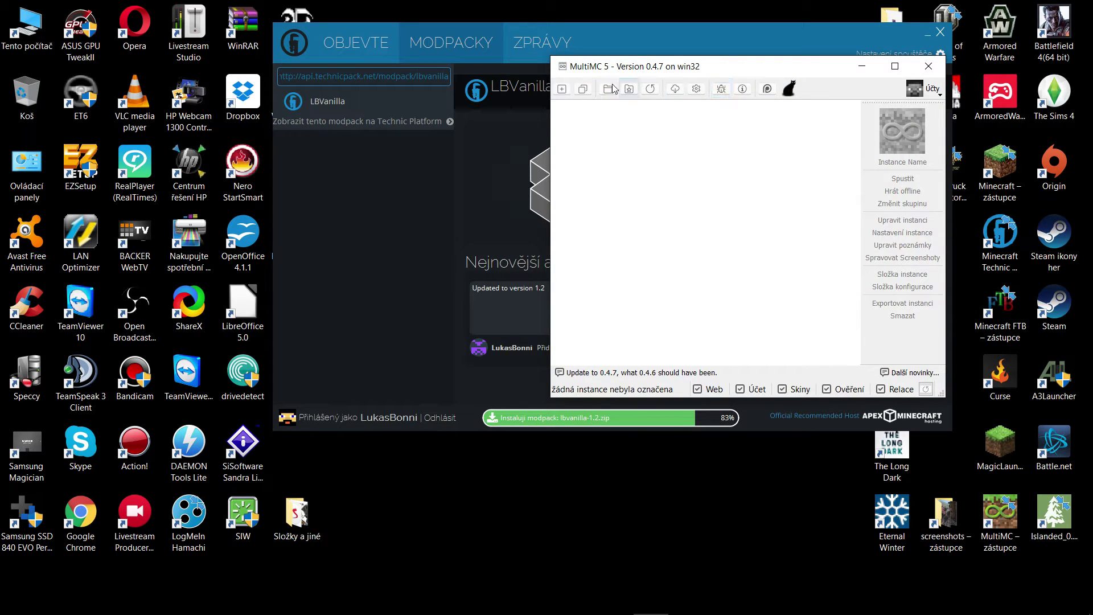
click(698, 91)
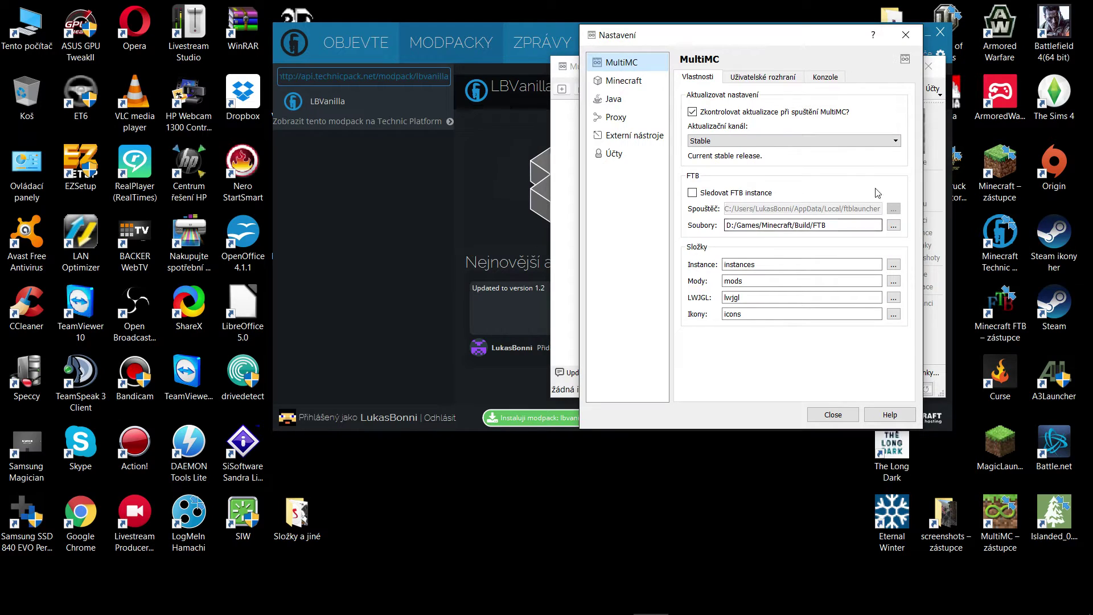
click(790, 80)
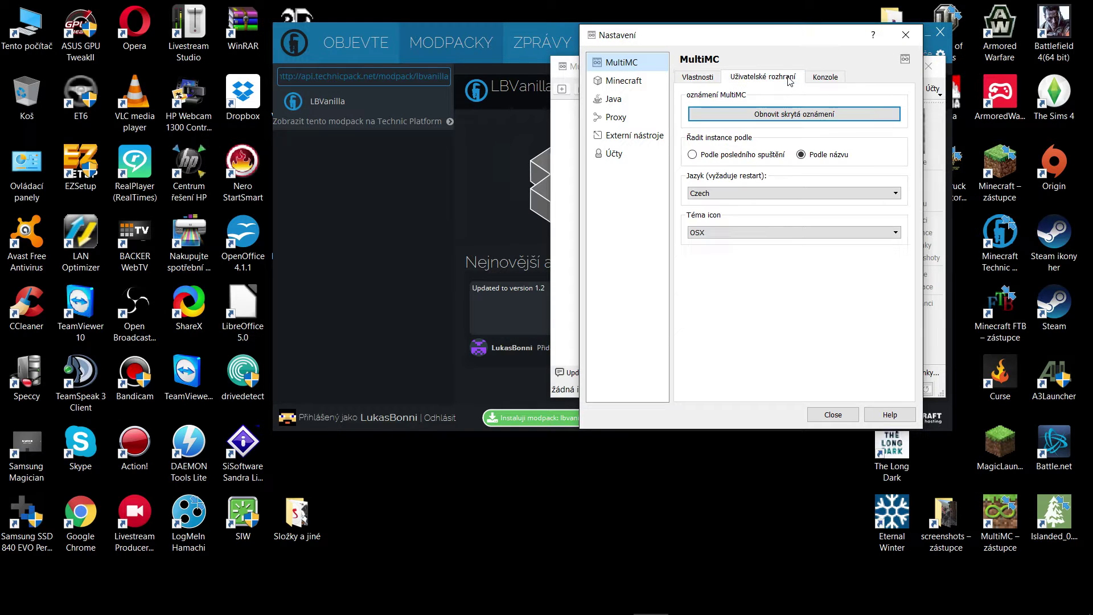
- Set the icon theme to Základní in the user interface settings, and close the settings and MultiMC
click(827, 77)
click(791, 77)
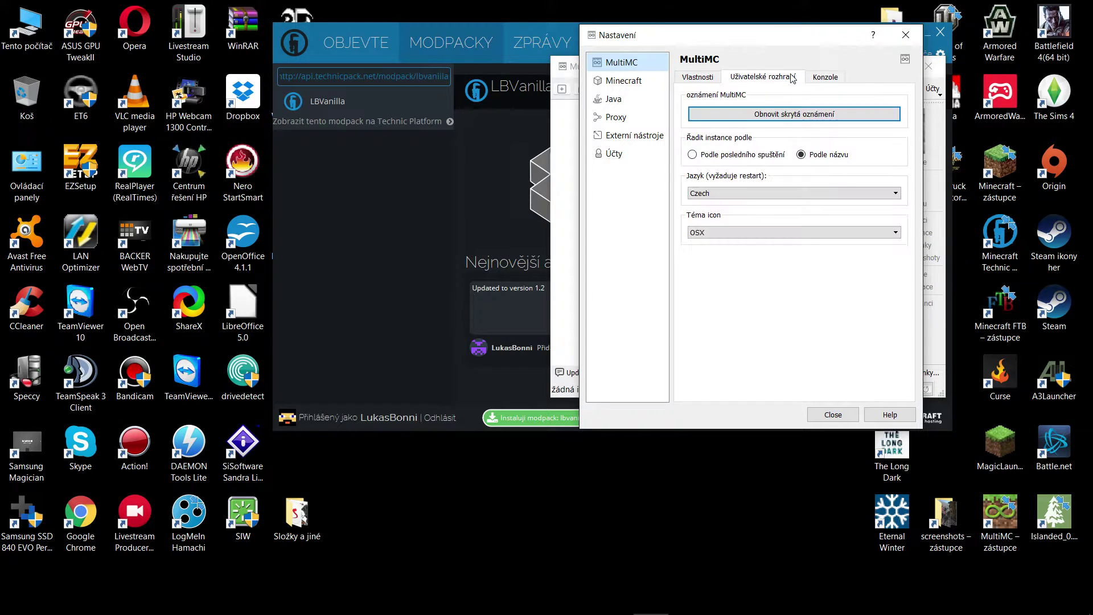
click(748, 229)
click(729, 240)
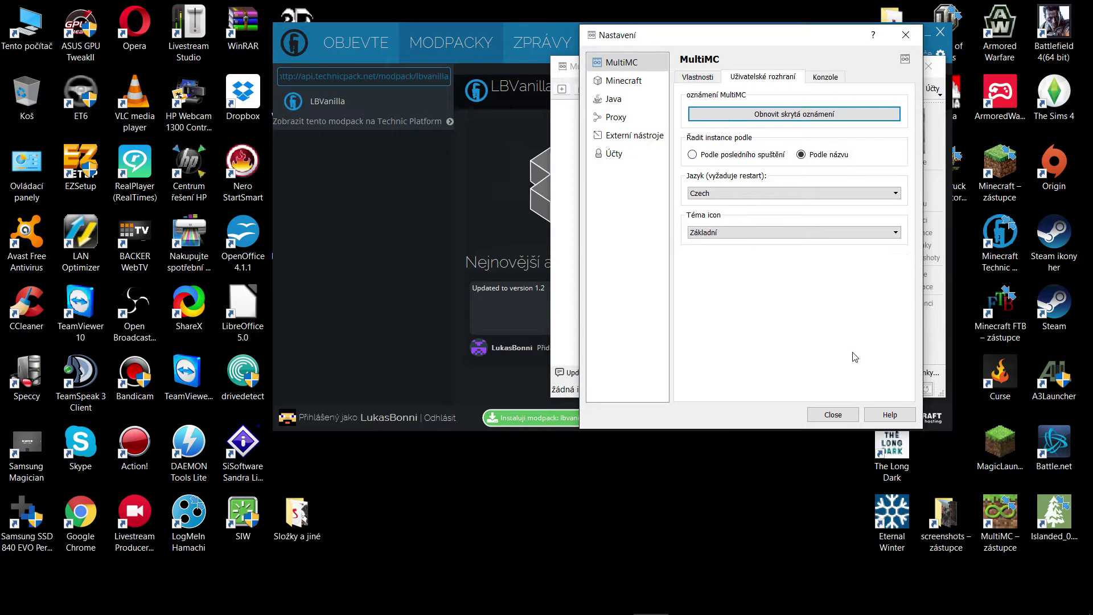
click(833, 414)
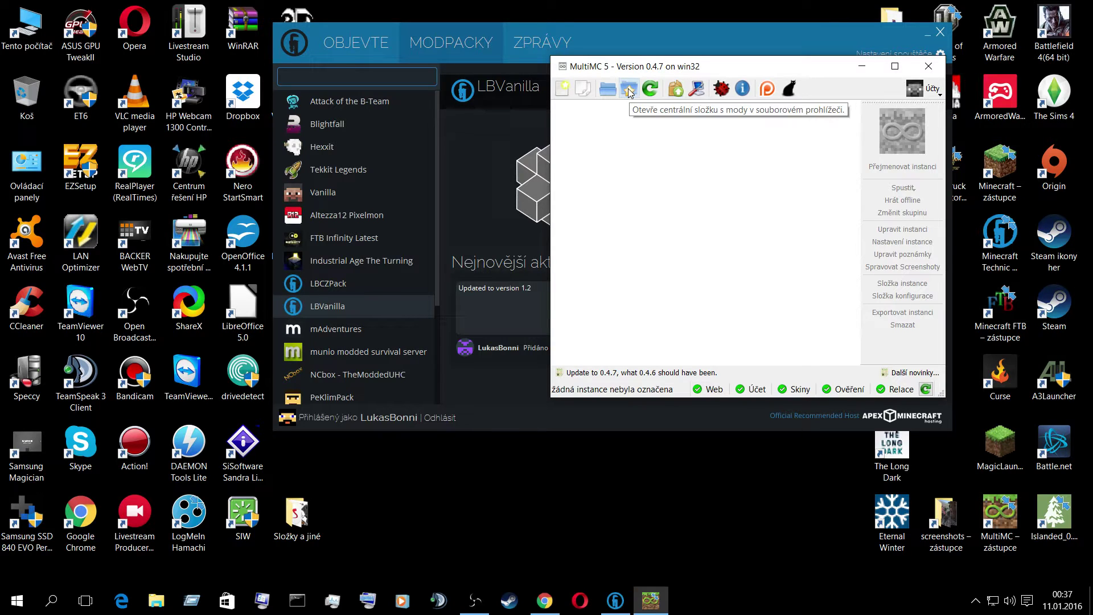
click(931, 68)
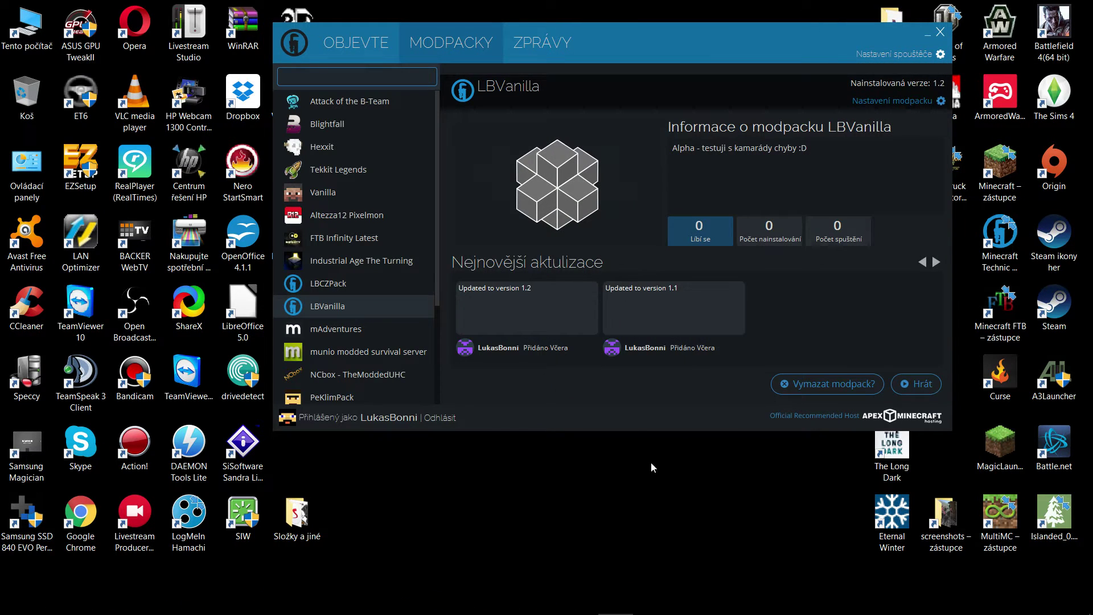
- Launch the LBVanilla modpack, maximise the Minecraft window on its title screen, and close the game
click(924, 385)
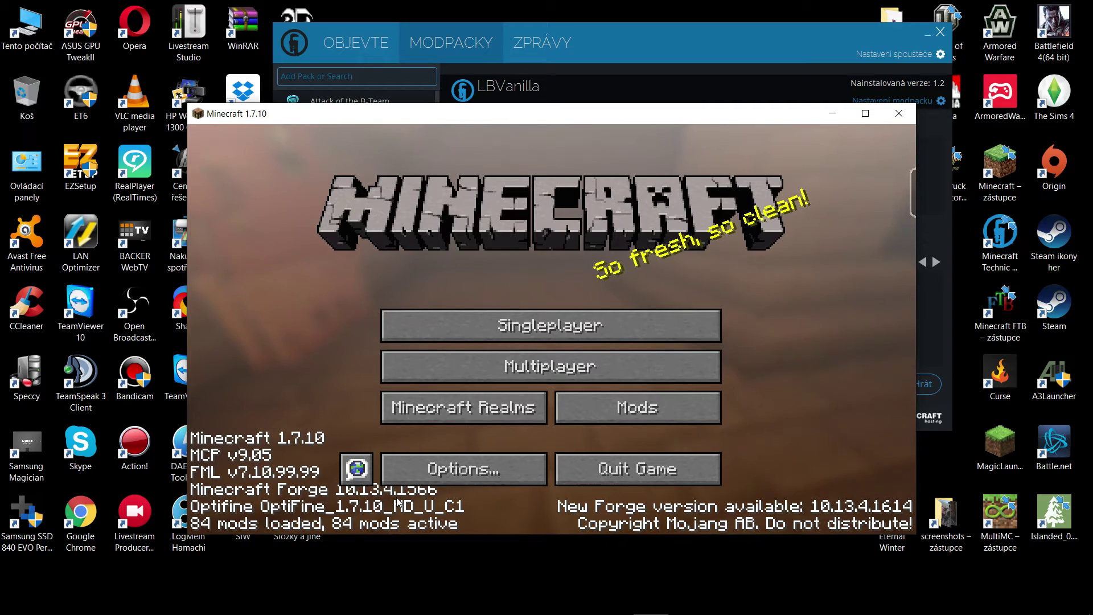
click(866, 117)
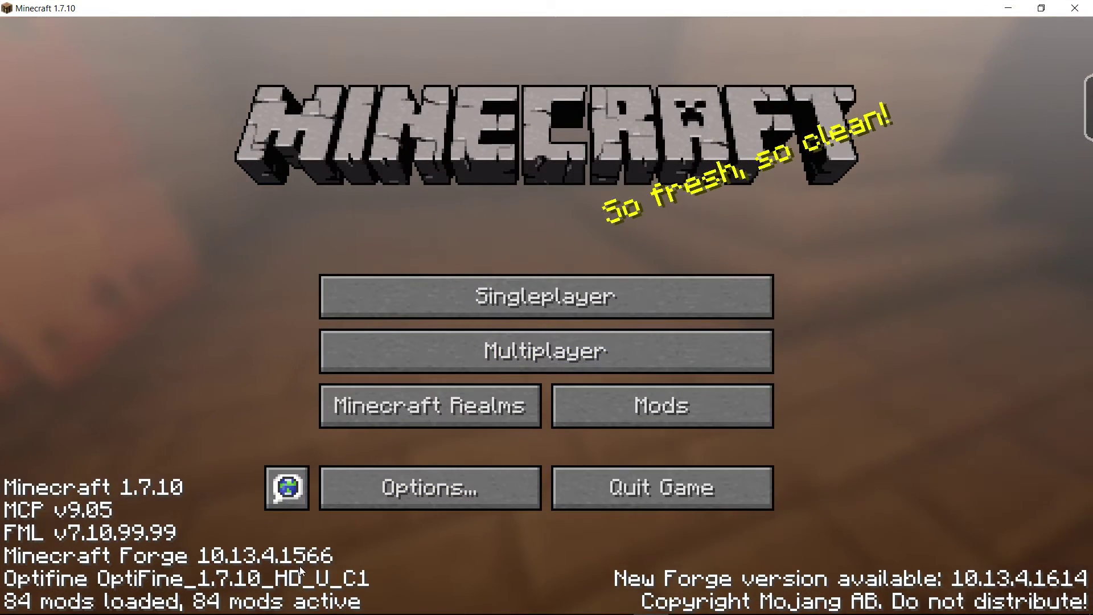
click(1073, 9)
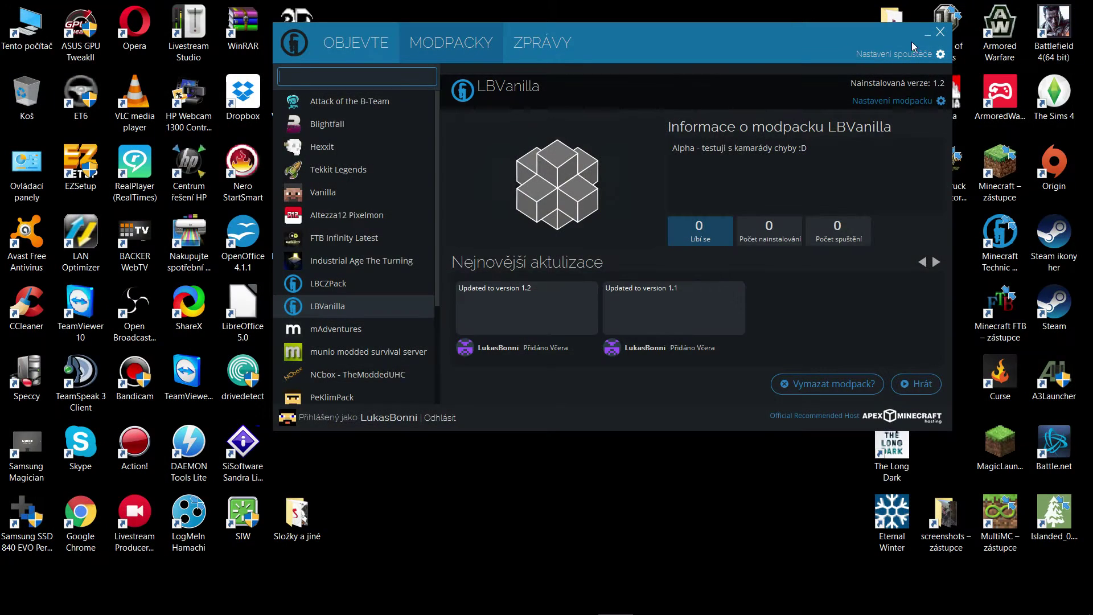
- Open the LBVanilla installation folder from its modpack settings and copy the folder's full path
click(898, 103)
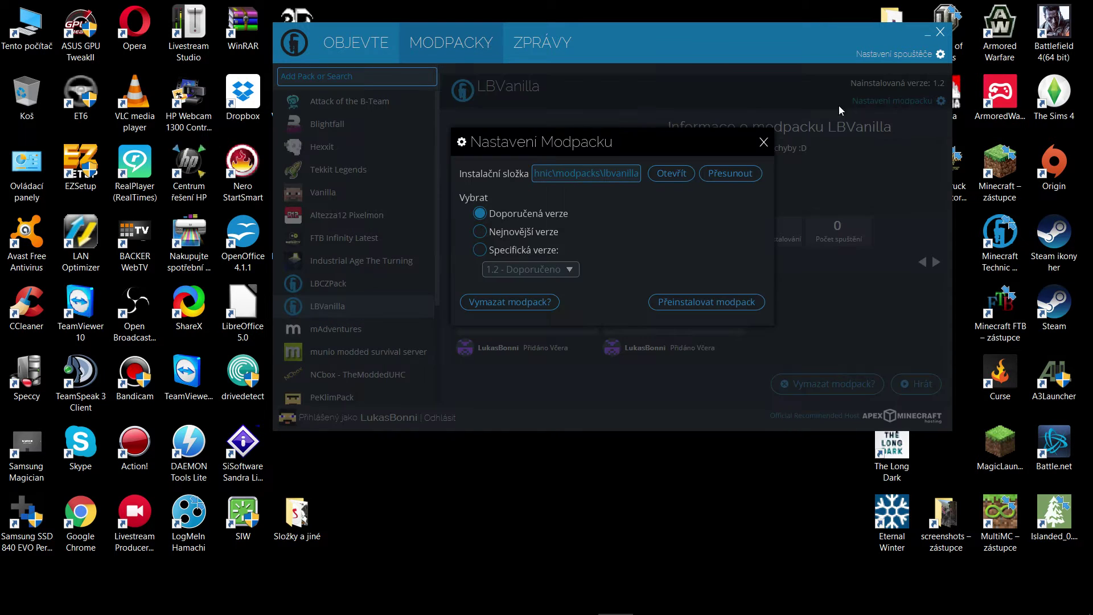
click(673, 174)
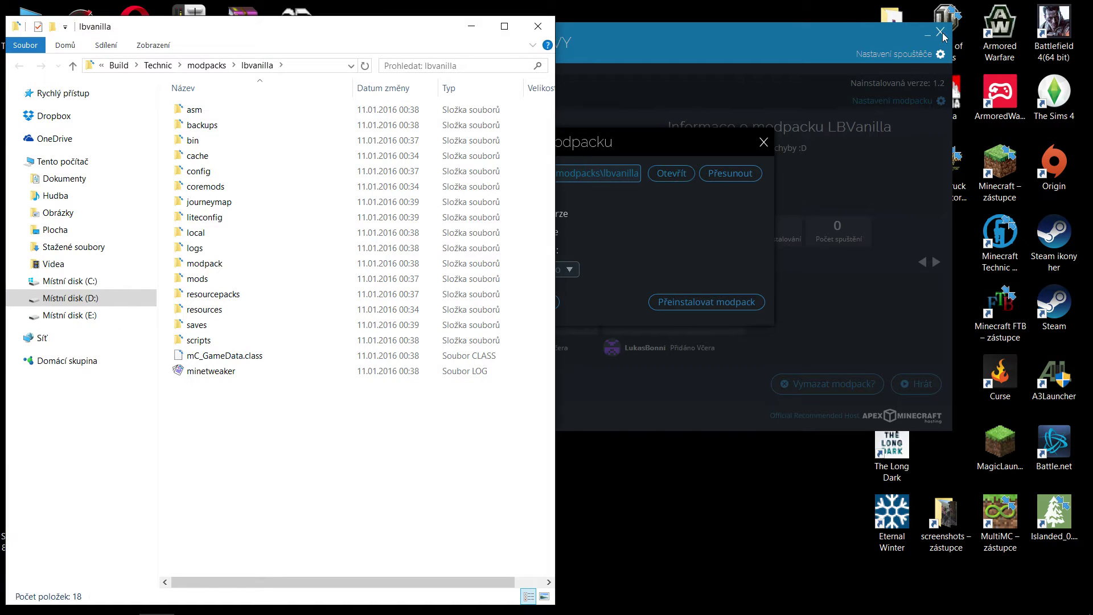
click(943, 36)
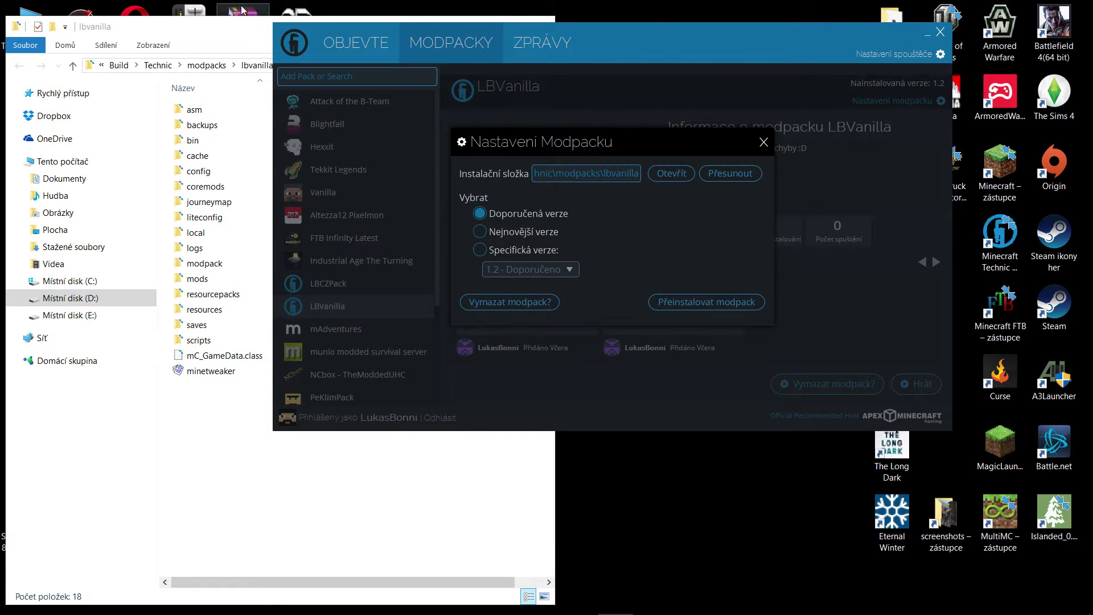
click(187, 26)
click(293, 68)
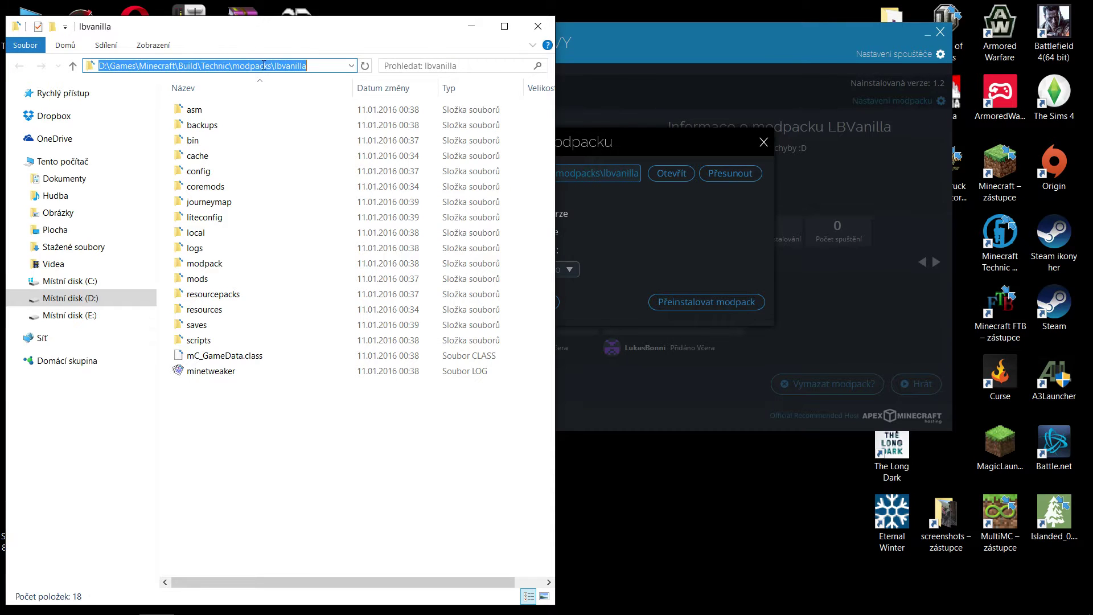
right_click(265, 66)
click(330, 107)
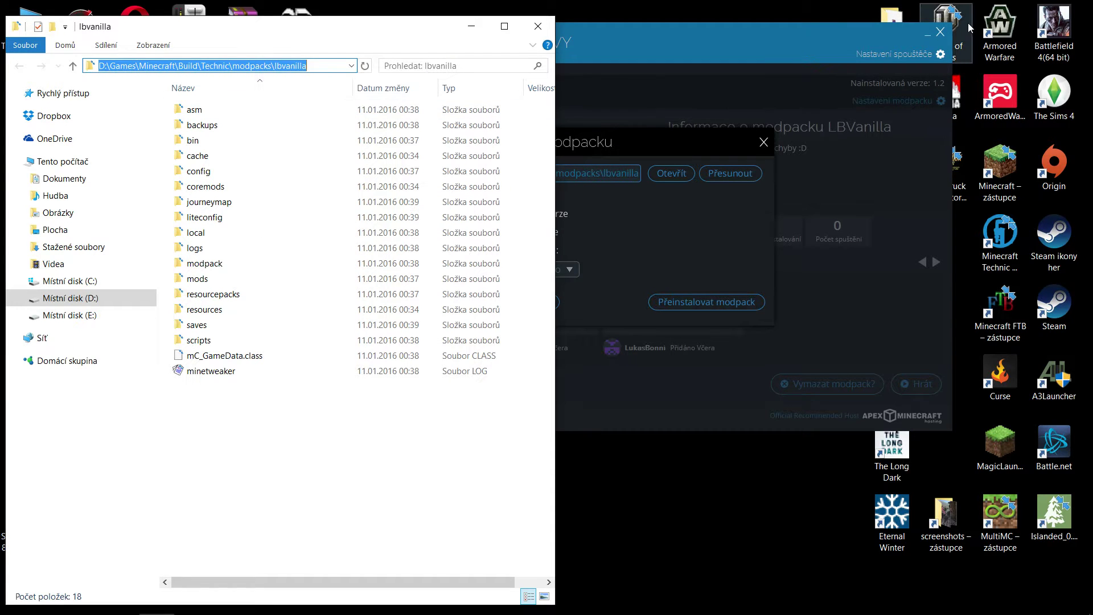
- Close and reopen the LBVanilla folder, close the modpack settings and the Technic launcher, and minimise the folder window
click(947, 38)
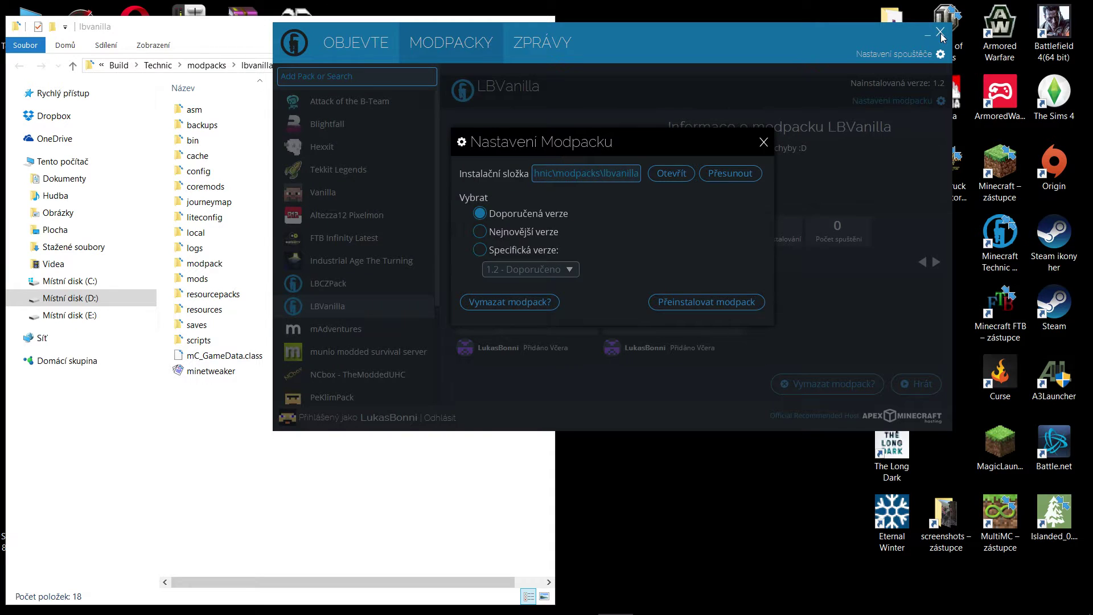
click(246, 20)
click(549, 24)
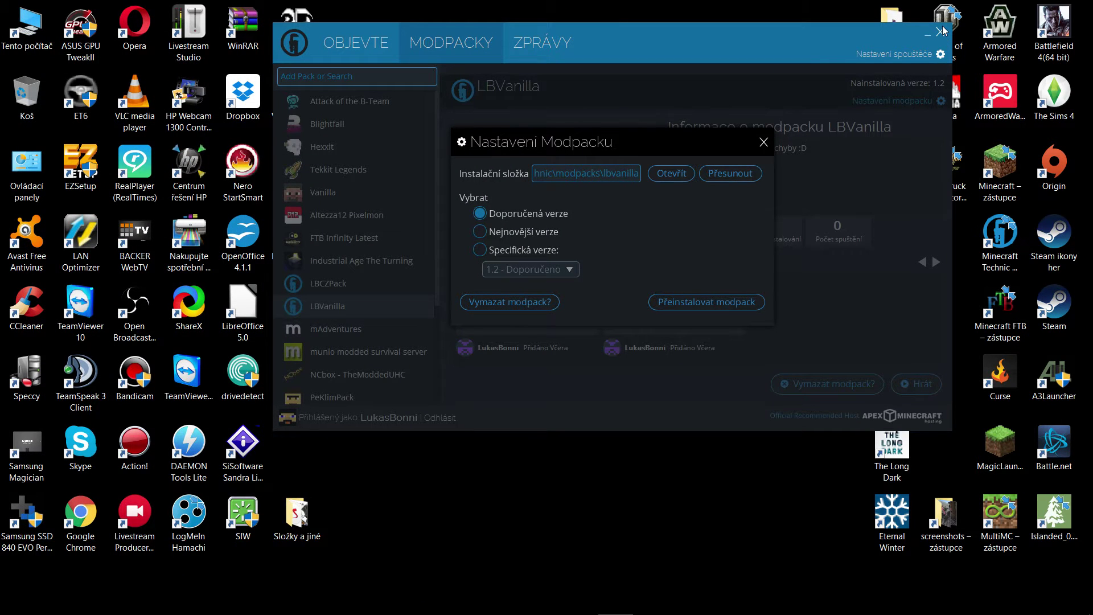
click(670, 173)
click(699, 257)
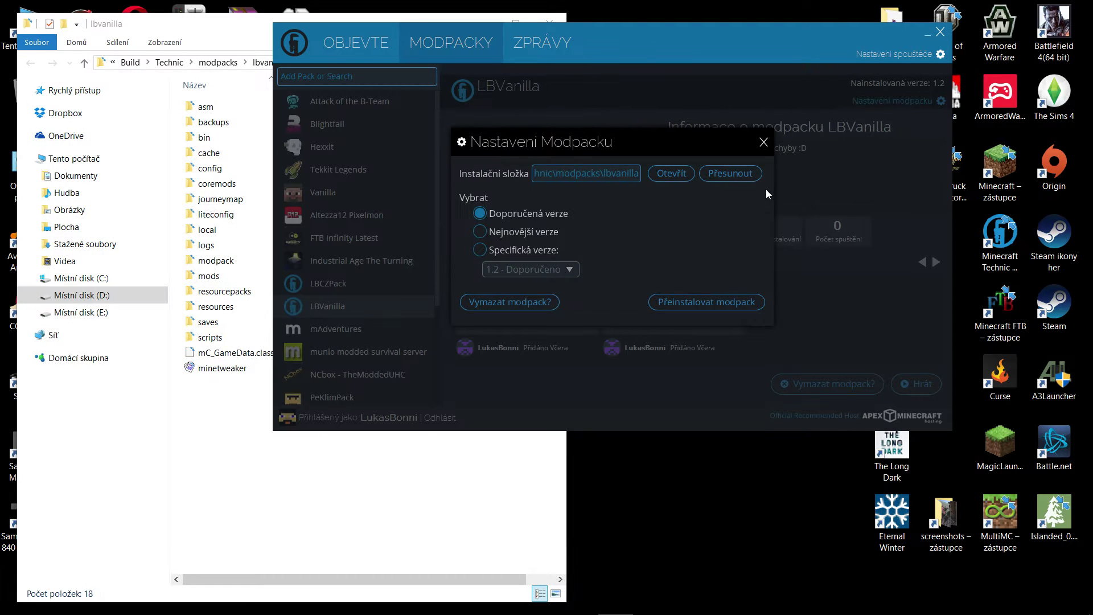
click(763, 143)
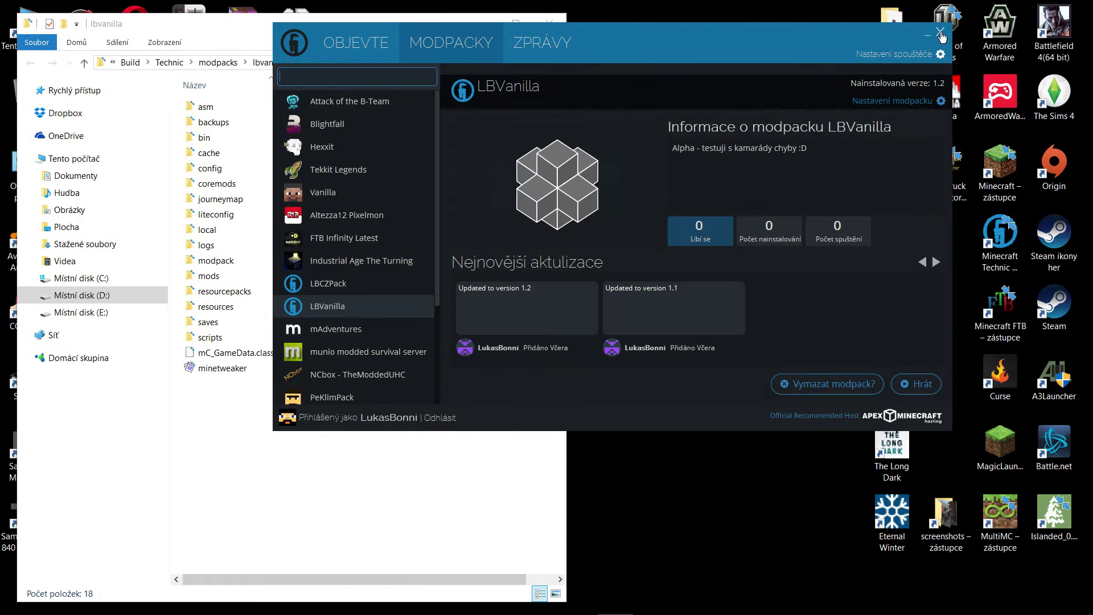
click(941, 37)
click(487, 24)
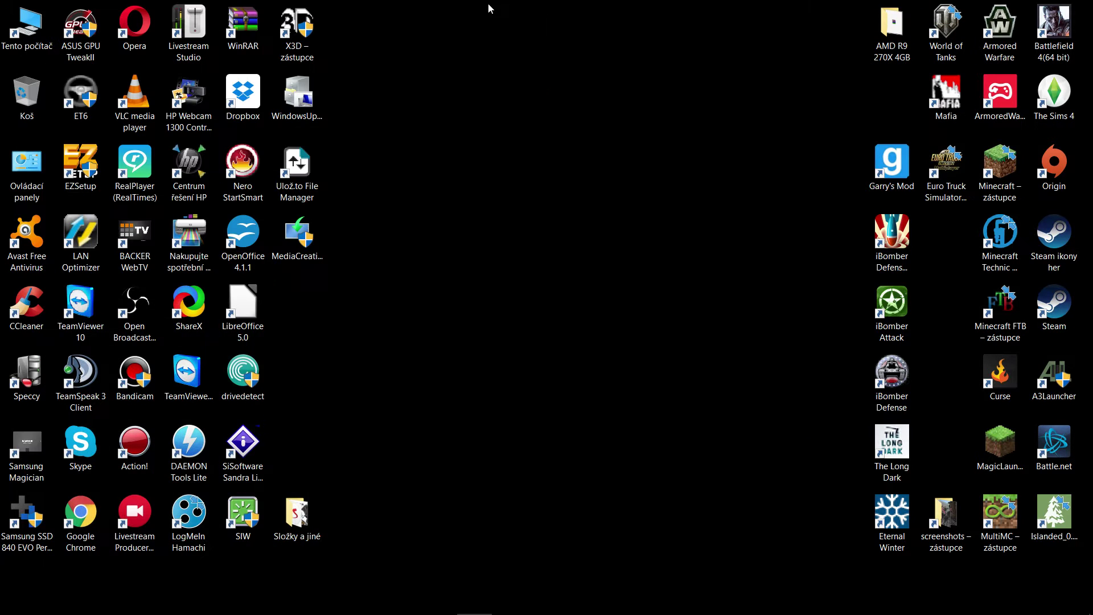
- Switch to Chrome, open the Forge downloads page for Minecraft 1.7.10, and list all available downloads
mouse_move(473, 612)
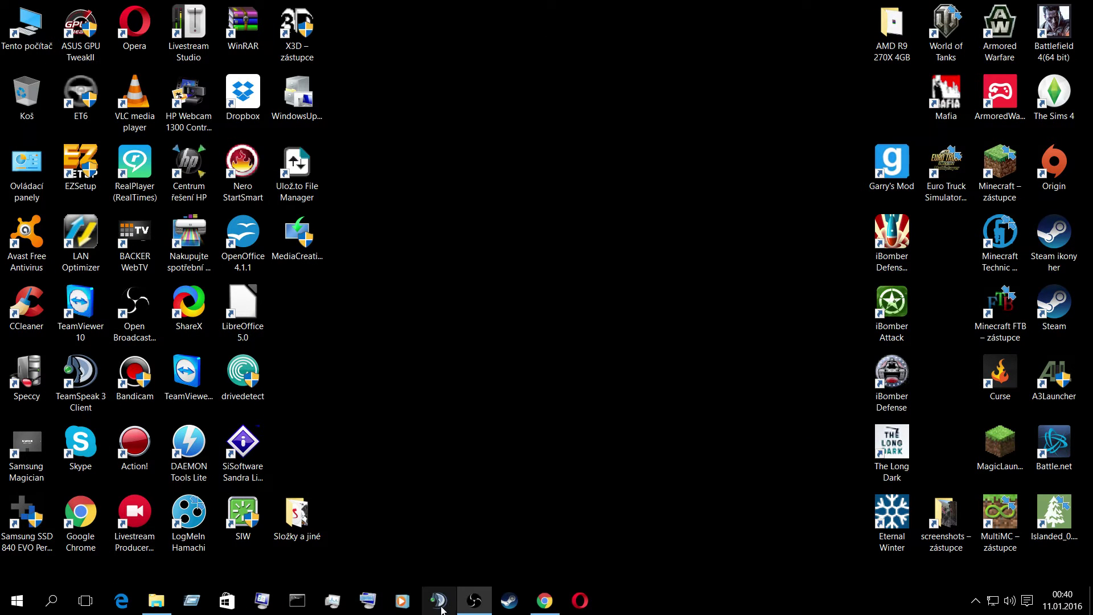
click(545, 601)
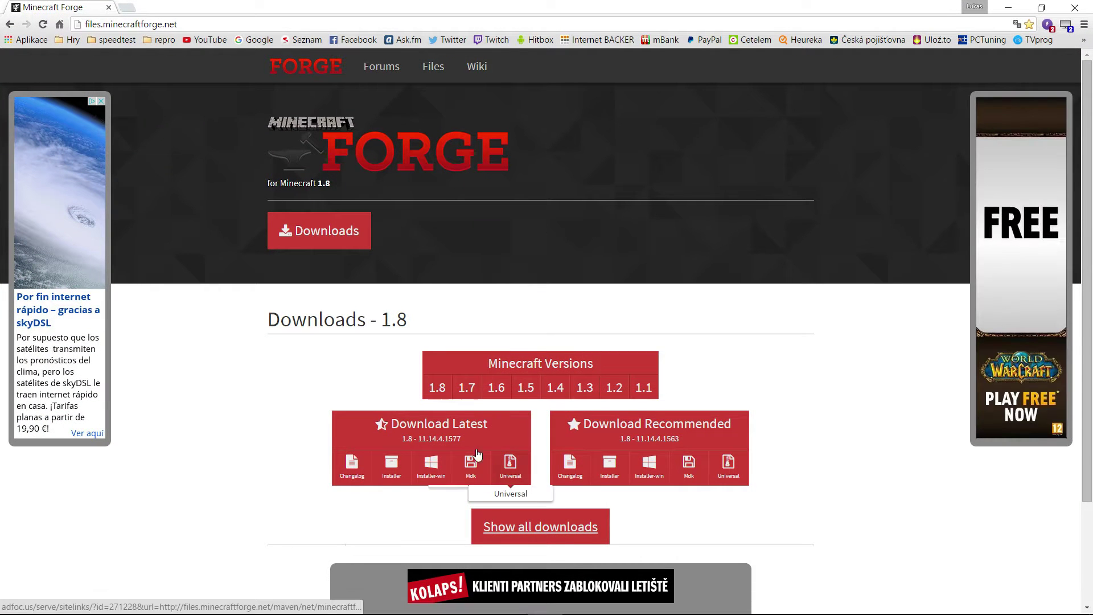
mouse_move(467, 387)
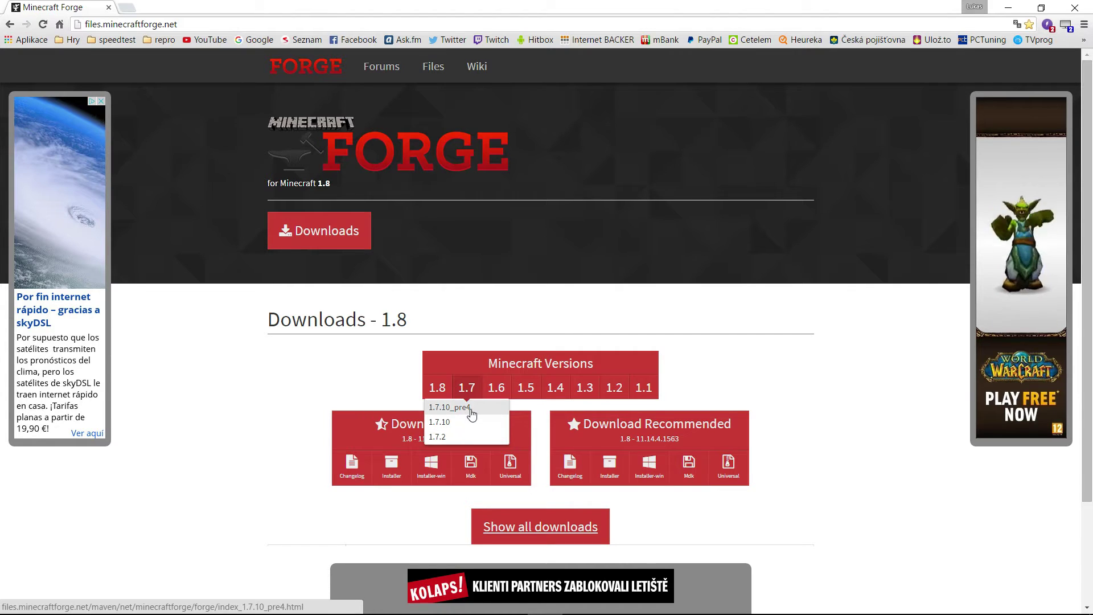
click(438, 426)
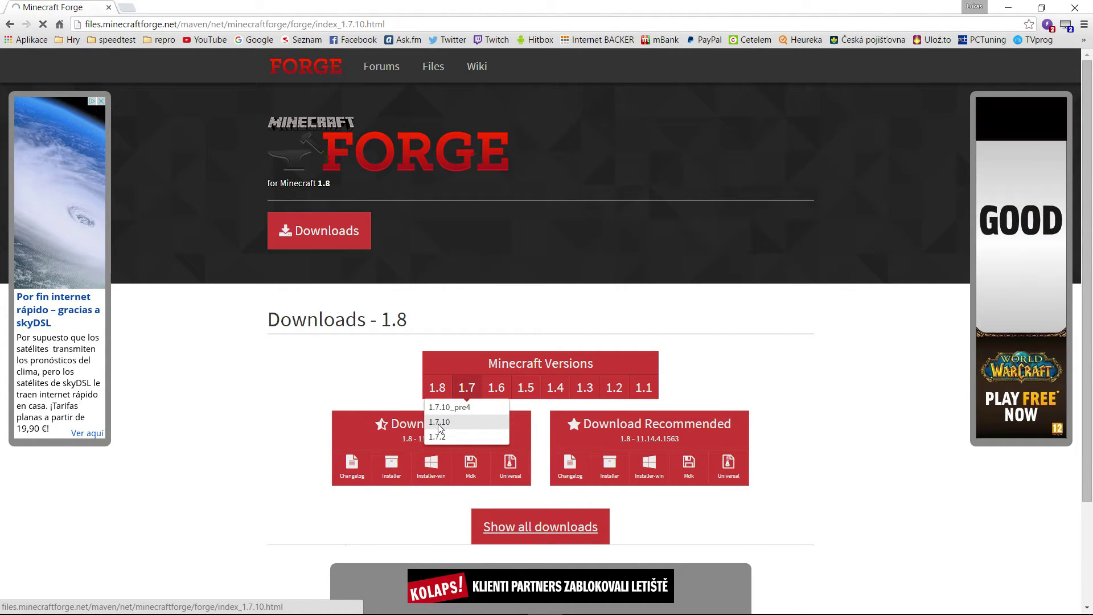
scroll(410, 498, down, 2)
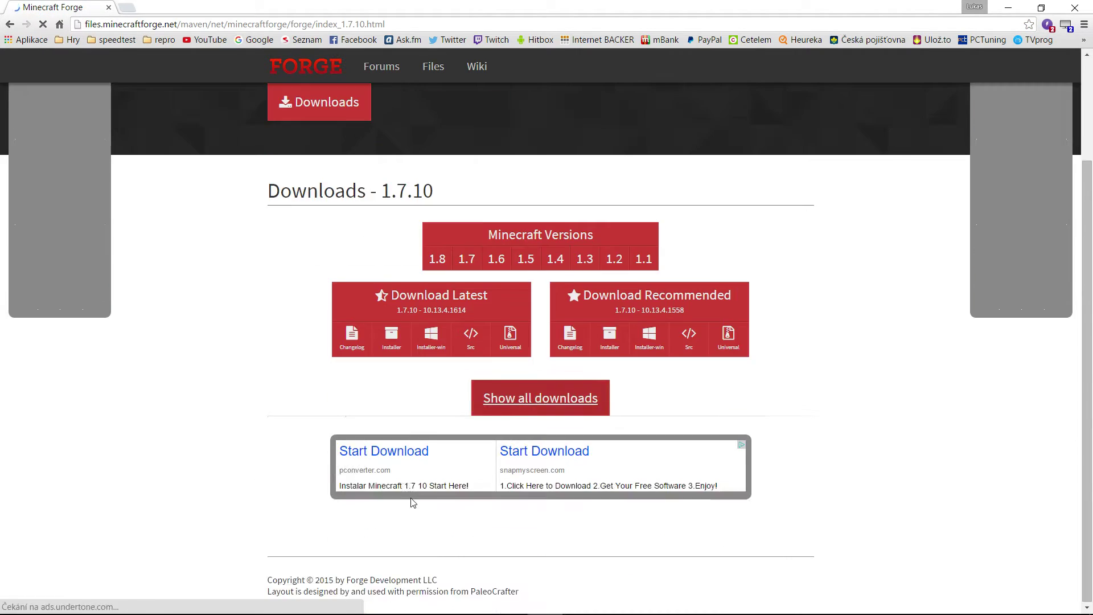
scroll(378, 447, up, 1)
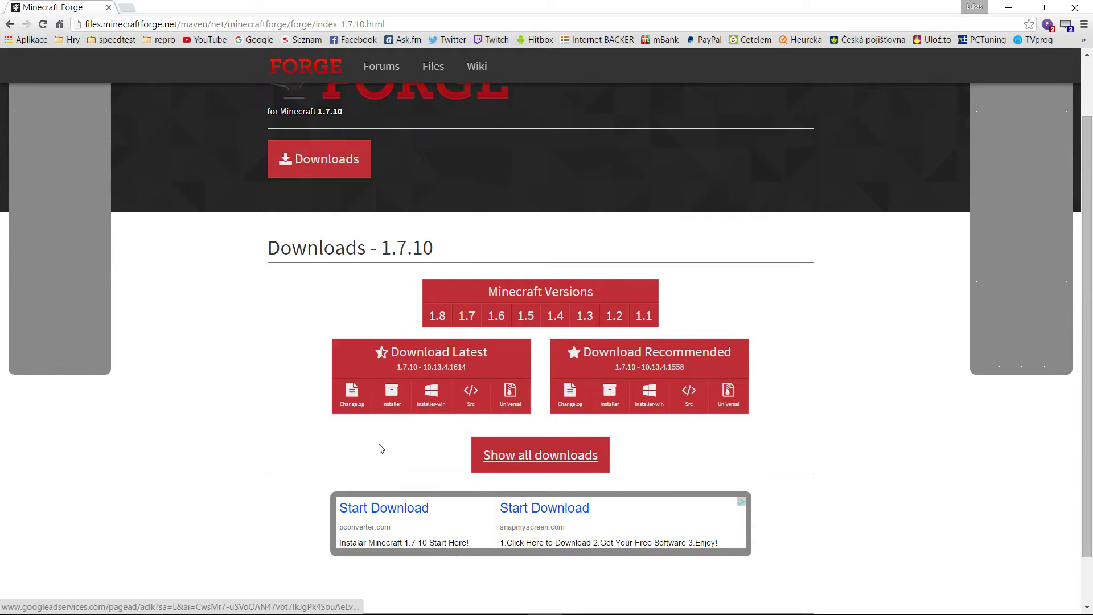
click(567, 457)
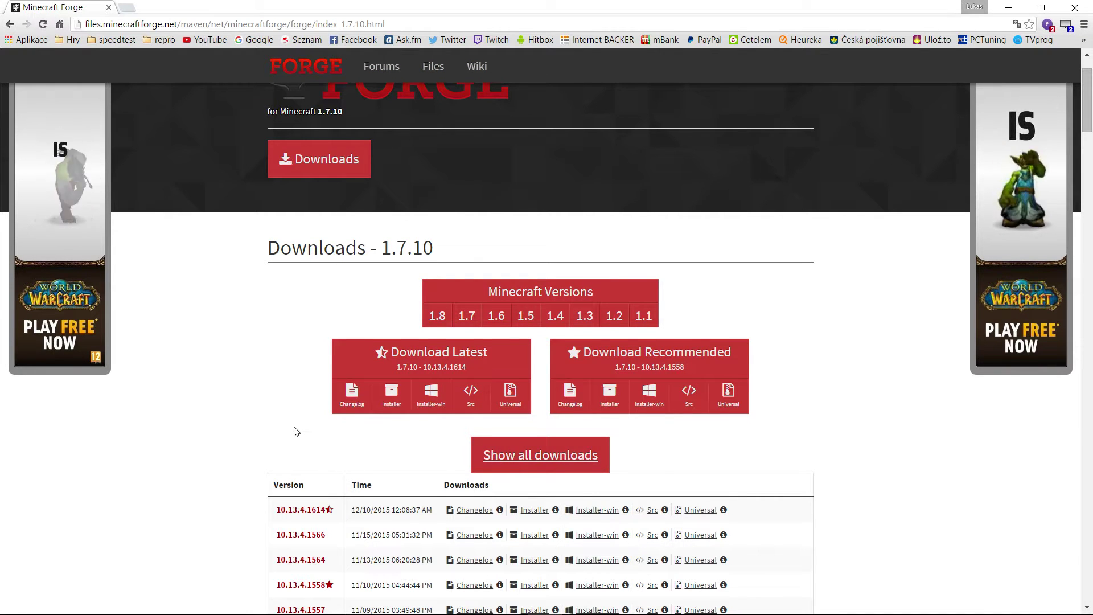
scroll(295, 430, down, 2)
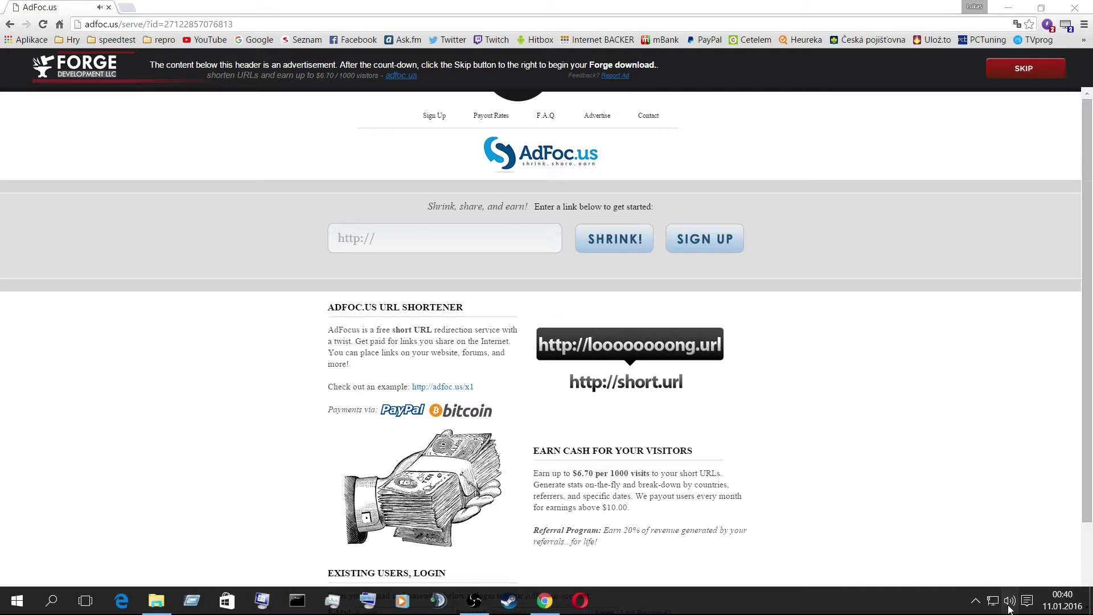
- Lower the system speaker volume temporarily and restore it to 100
click(1009, 607)
drag(1045, 568, 905, 566)
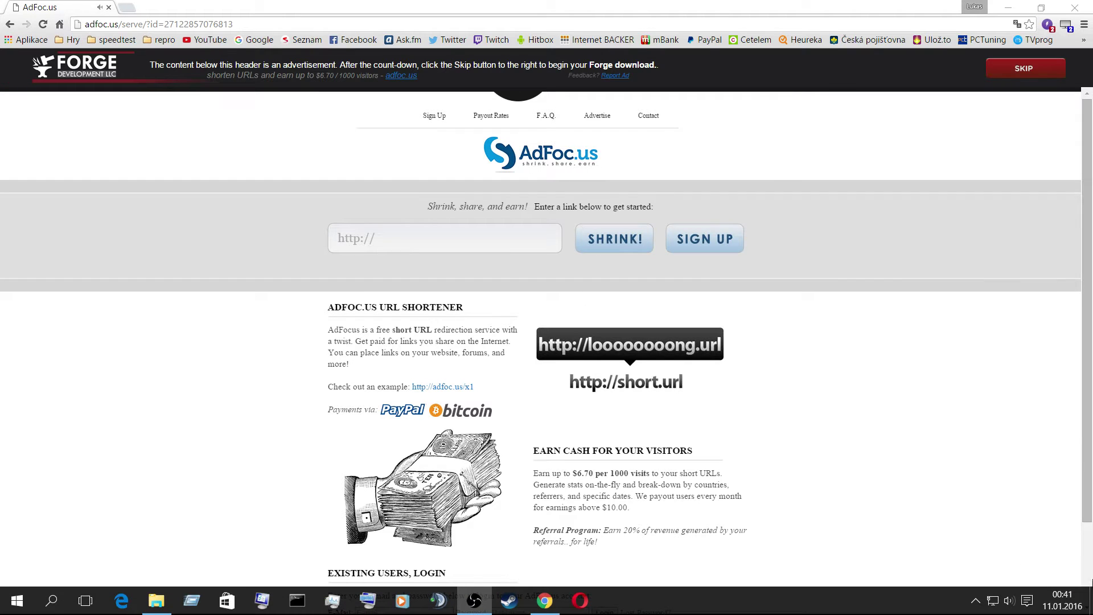
click(1010, 608)
drag(901, 569, 1048, 567)
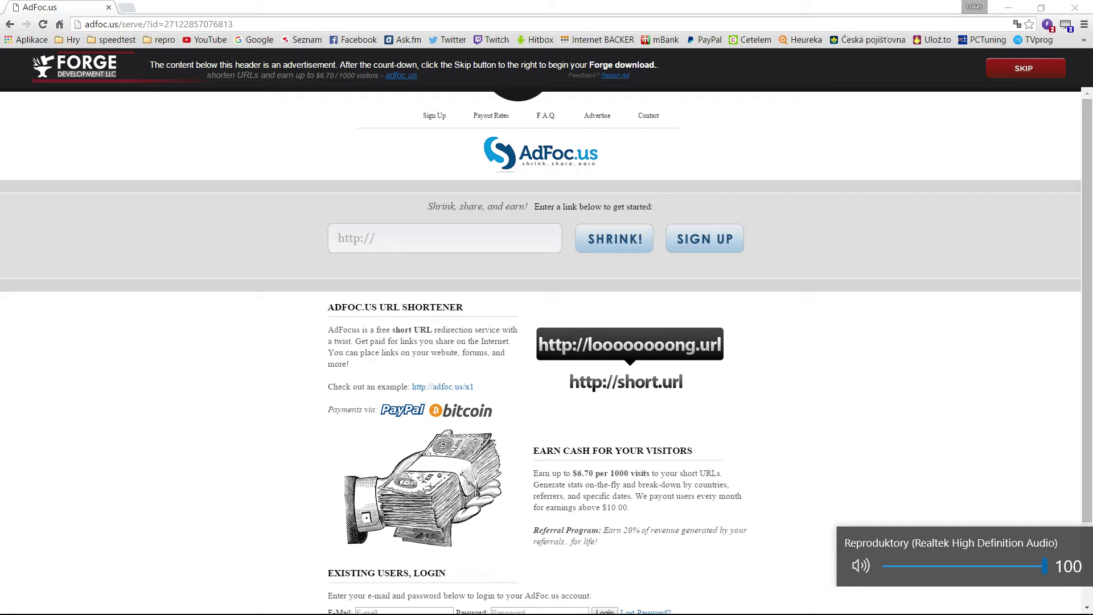
- Skip the advertisement page and save the download as forge-1.7.10-10.13.4.1566-1.7.10-installer-win
click(1024, 68)
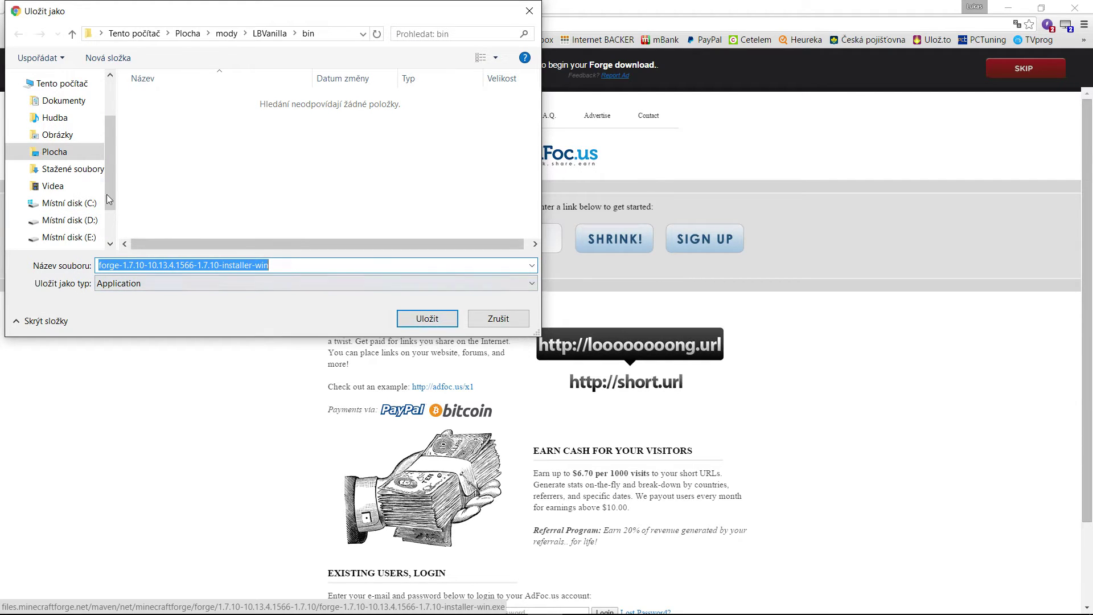
click(430, 319)
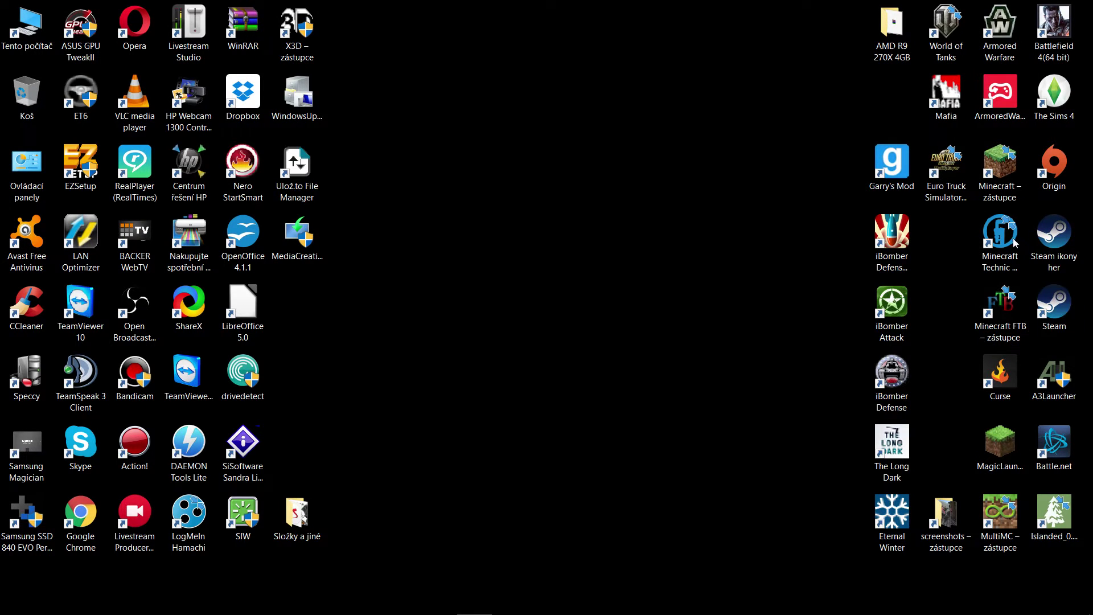
- Open the Minecraft launcher, move its window higher on the desktop, and select the 1.7.10 vanilla profile
double_click(1005, 175)
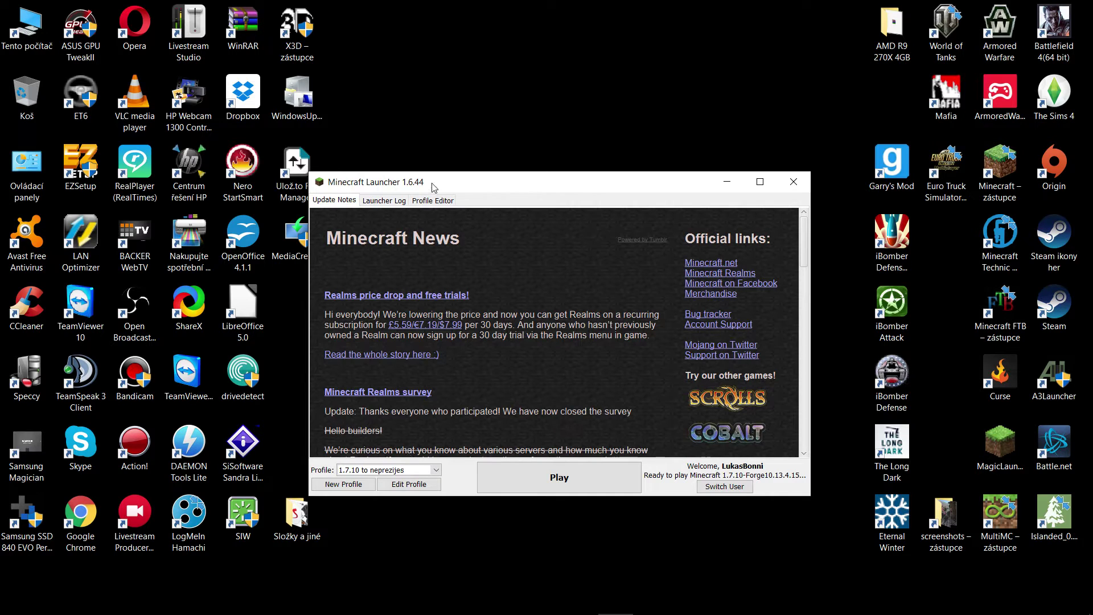
drag(487, 189, 523, 51)
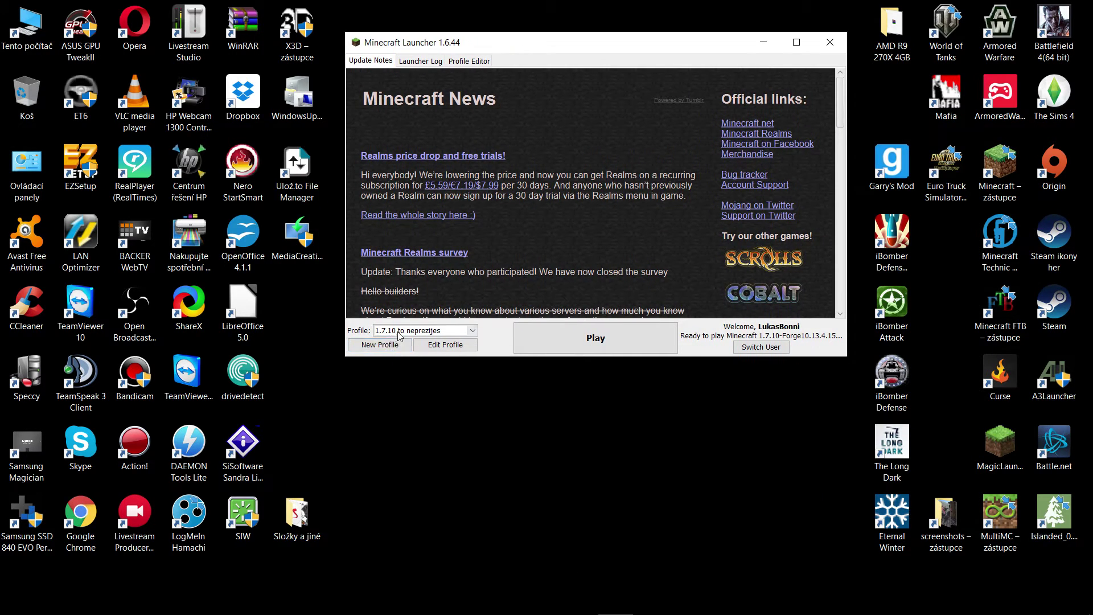
click(473, 332)
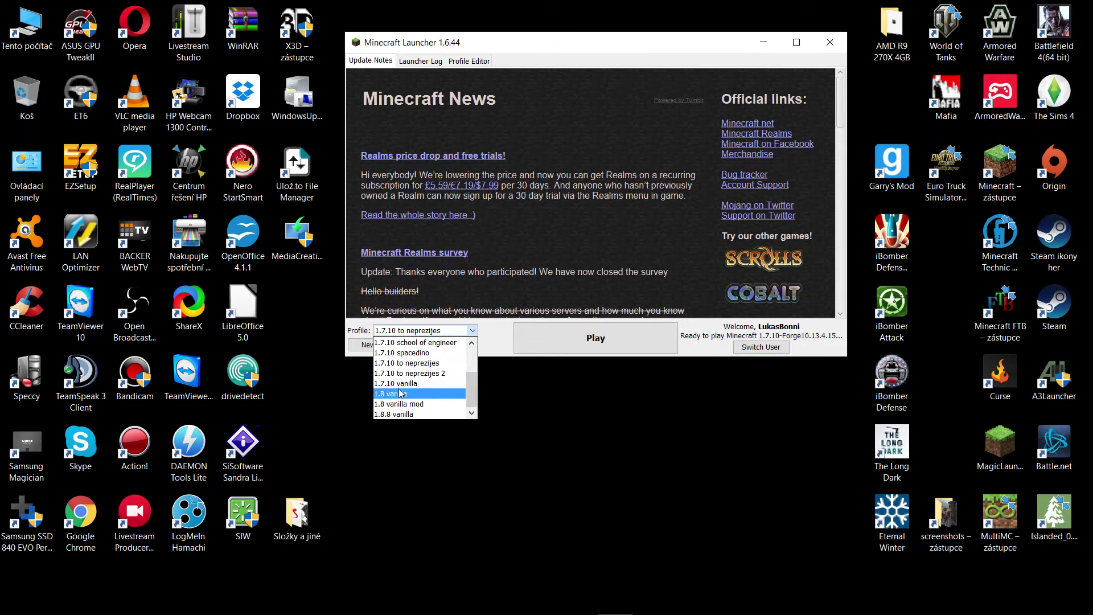
click(493, 321)
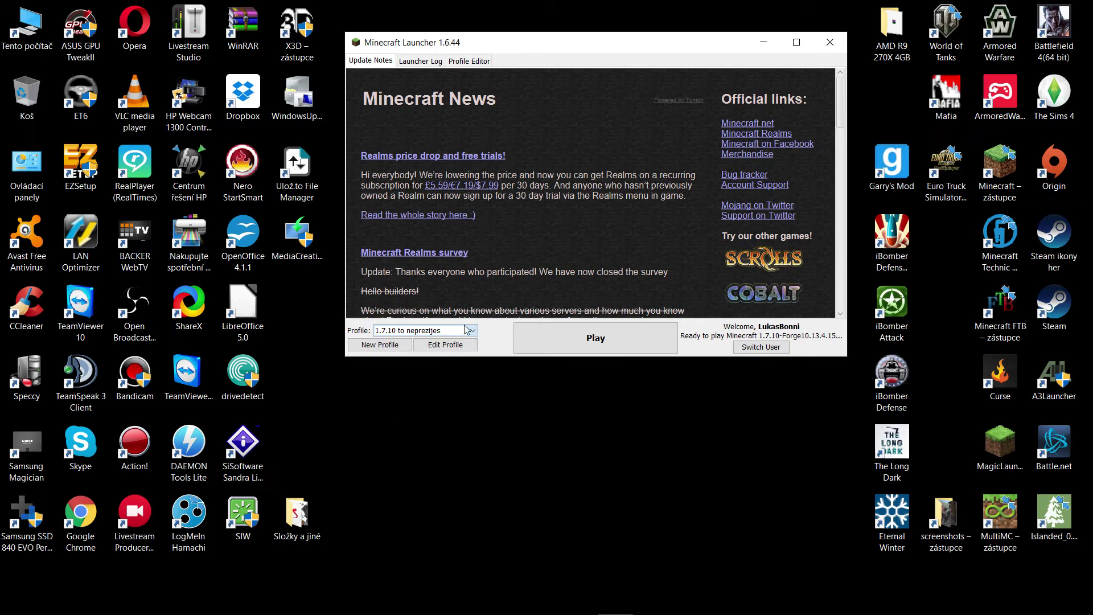
click(473, 330)
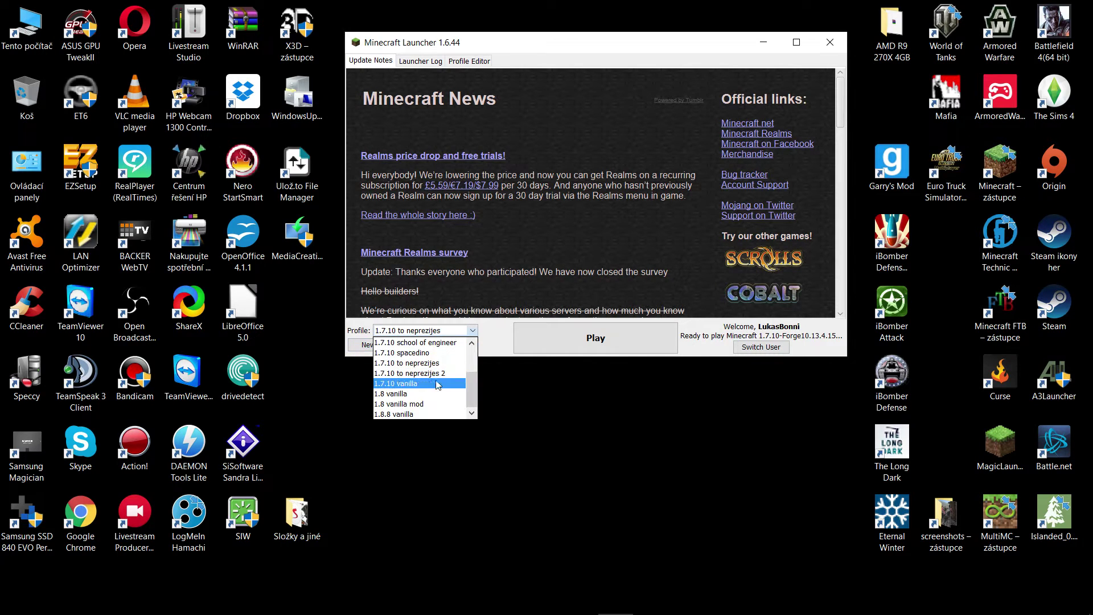
mouse_move(473, 398)
mouse_down()
mouse_move(472, 376)
mouse_move(473, 415)
mouse_up()
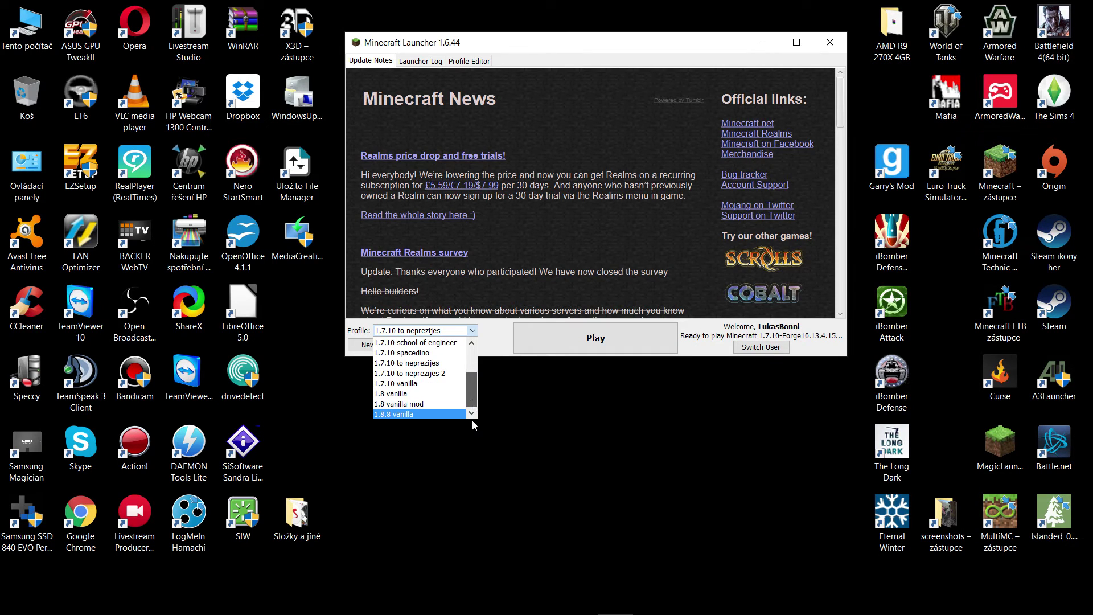
click(393, 384)
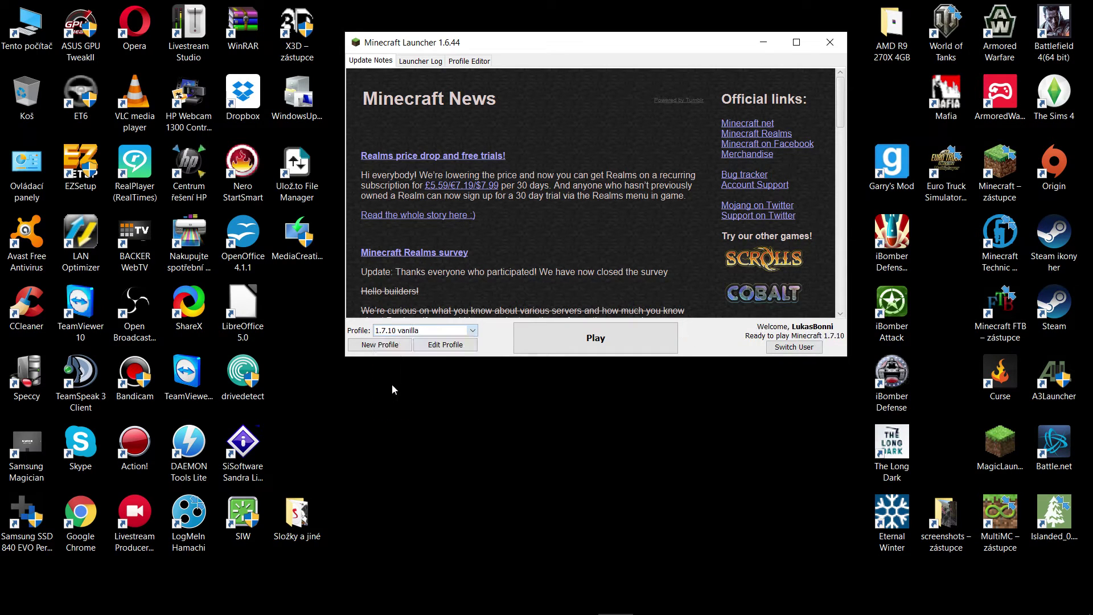
- Review the 1.7.10 vanilla profile's settings and the version choices for a new profile, closing both editors without saving
click(433, 348)
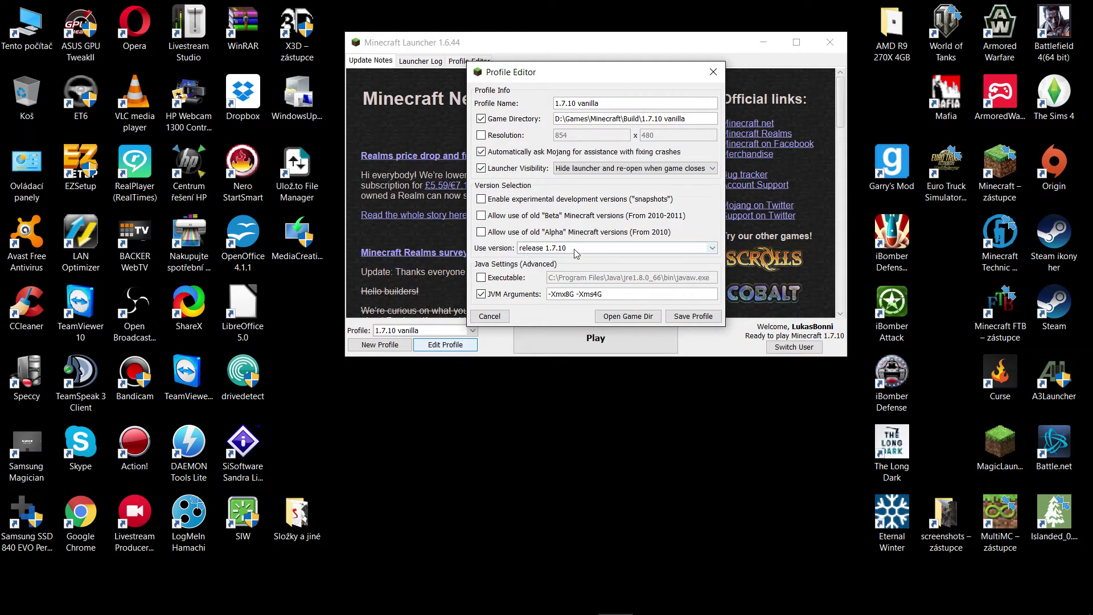
click(713, 71)
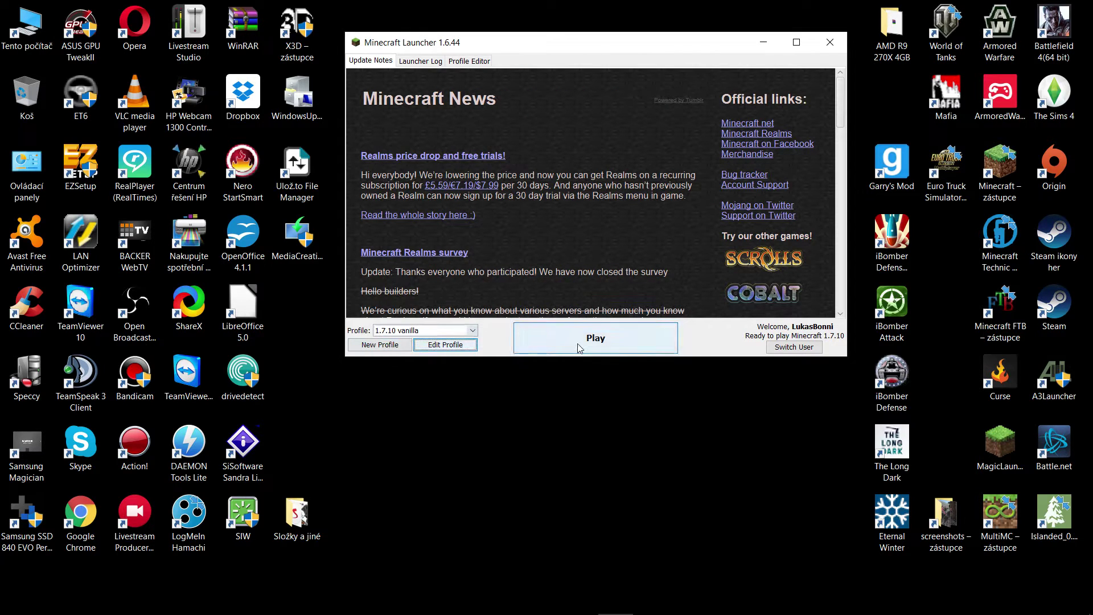
click(390, 347)
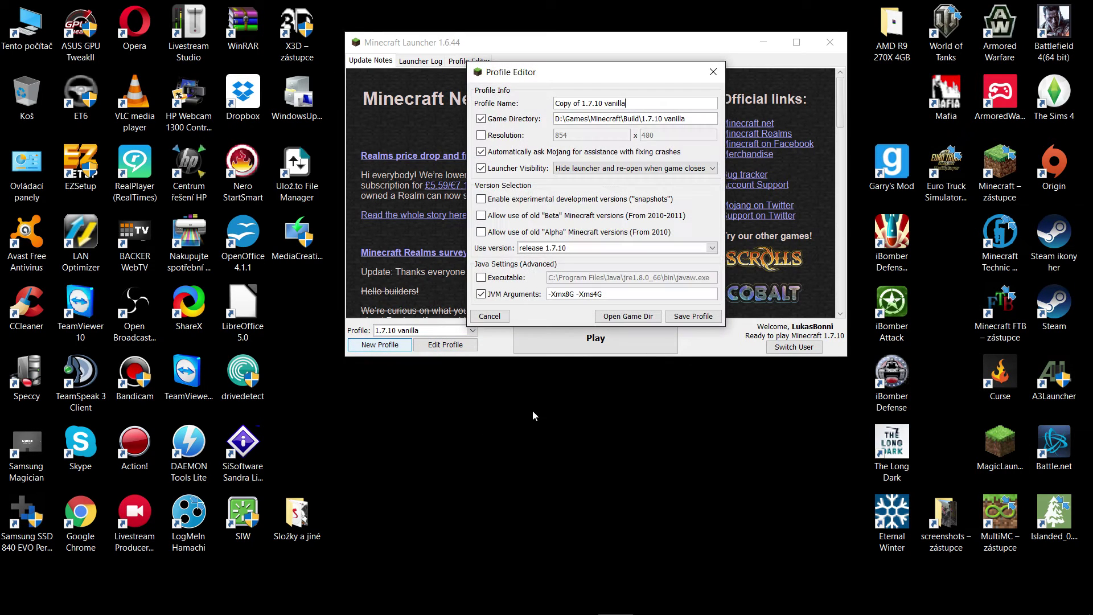
click(685, 248)
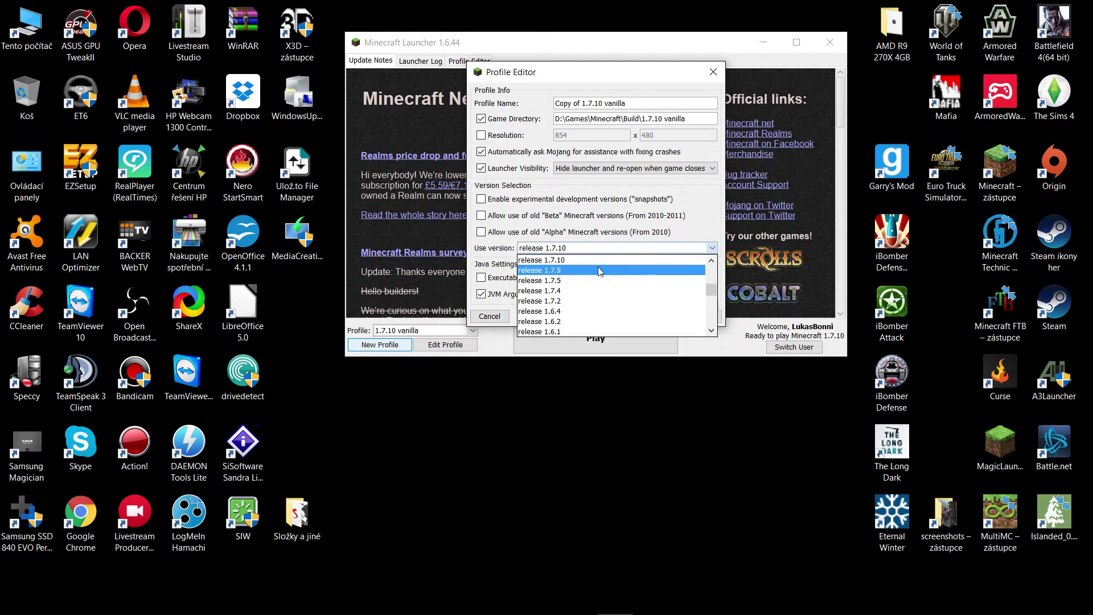
click(700, 228)
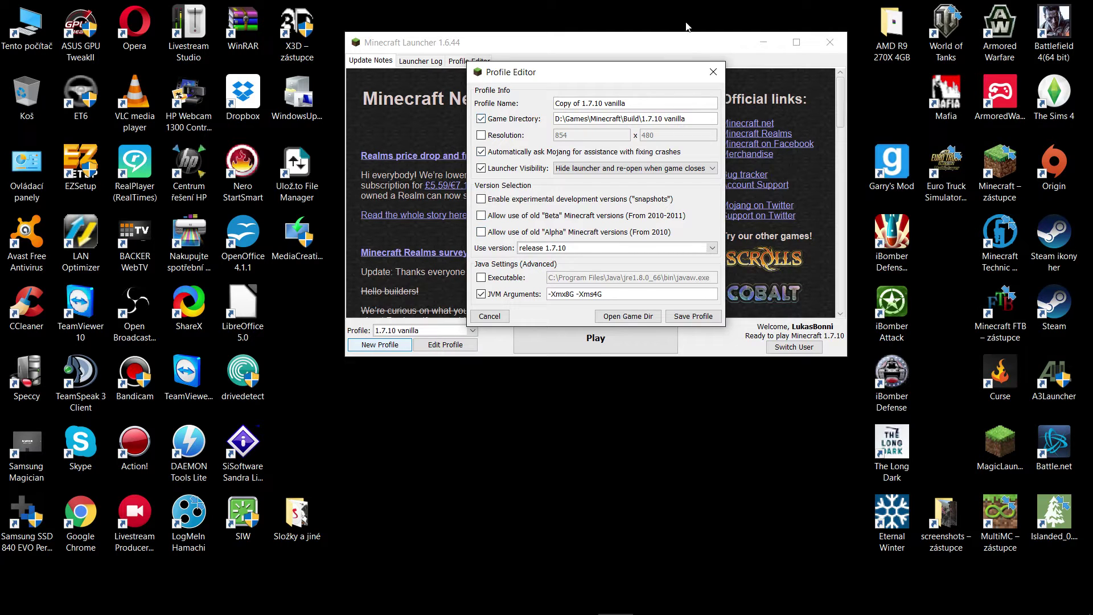
click(713, 72)
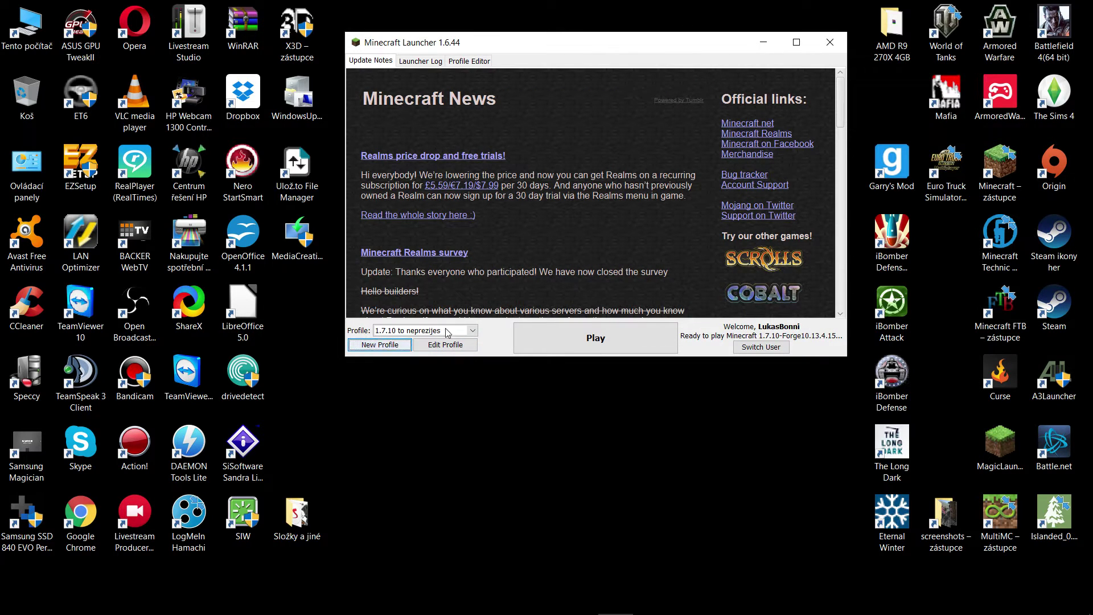
- Reselect 1.7.10 vanilla as the active launcher profile
click(472, 331)
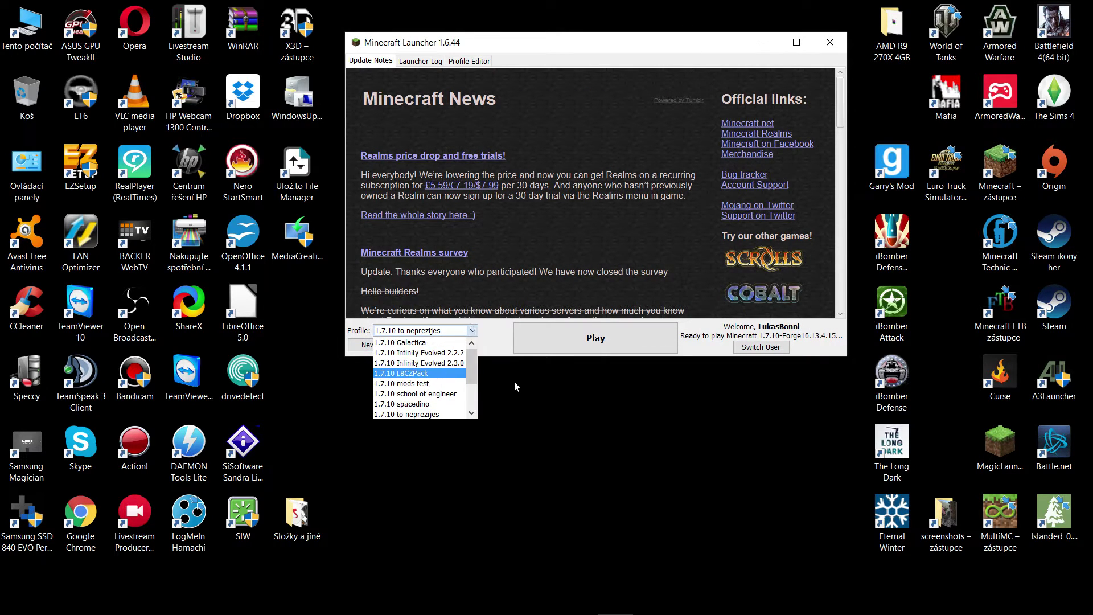
click(572, 435)
click(484, 334)
click(472, 330)
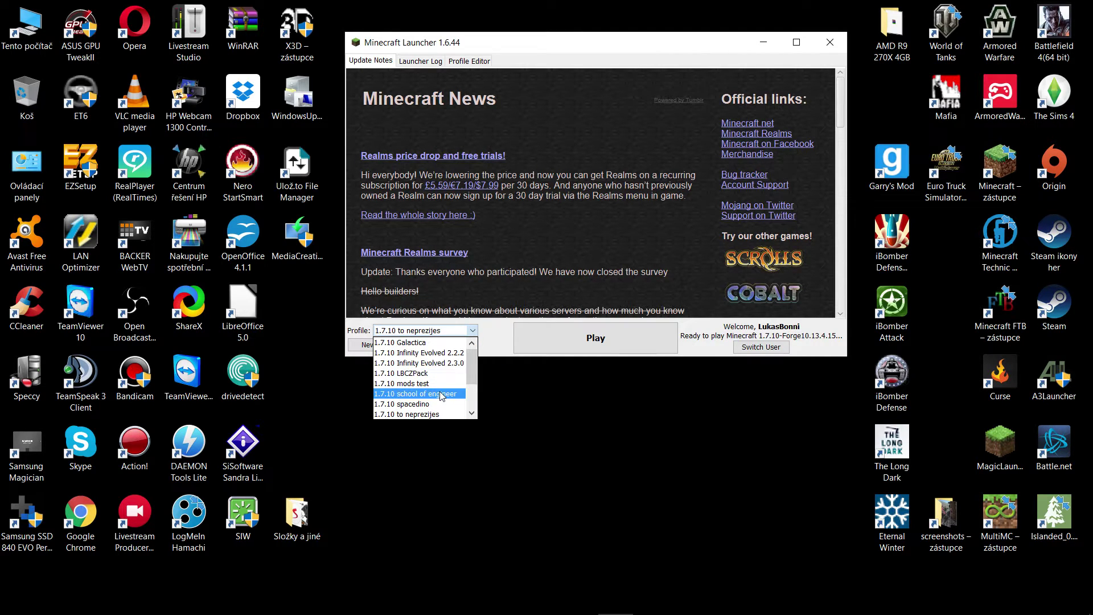
scroll(424, 399, down, 2)
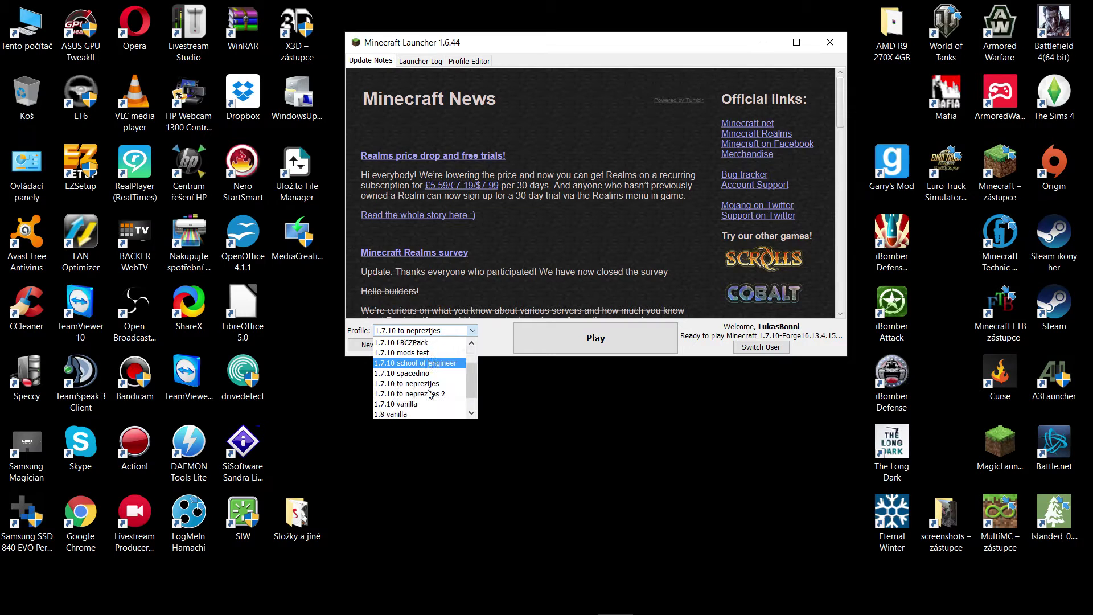
click(408, 405)
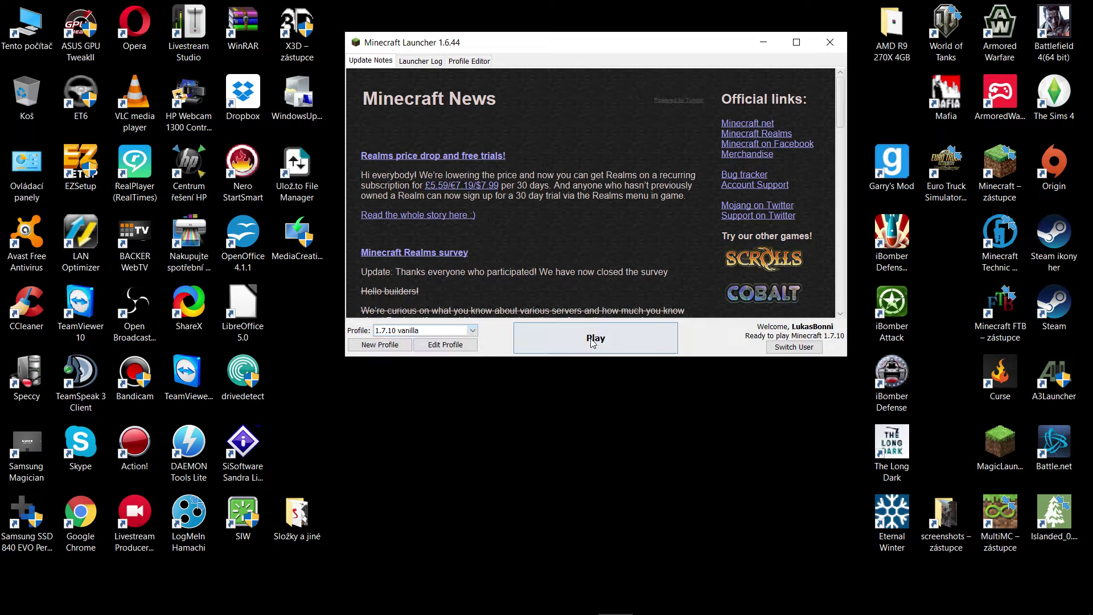
- Start Minecraft with the selected vanilla profile, quit from the game's main menu, and close the launcher
click(604, 338)
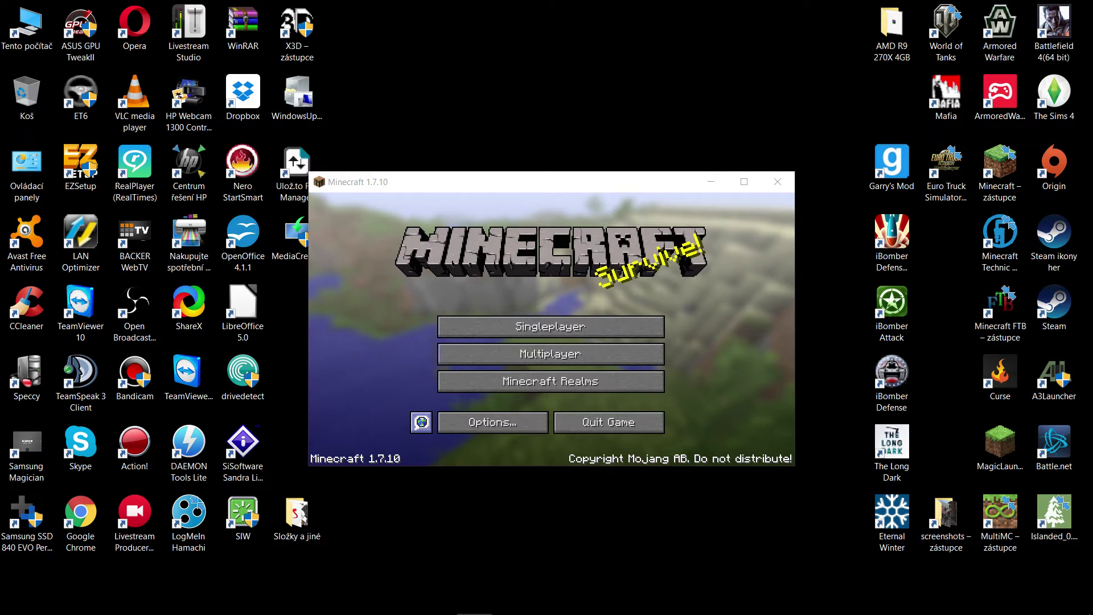
click(592, 420)
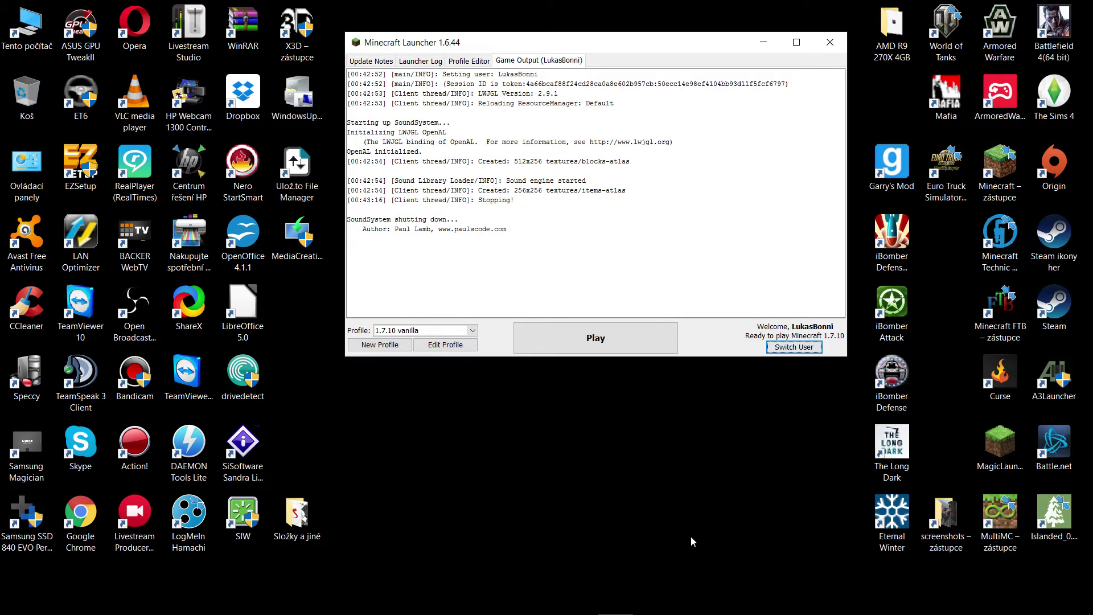
click(831, 44)
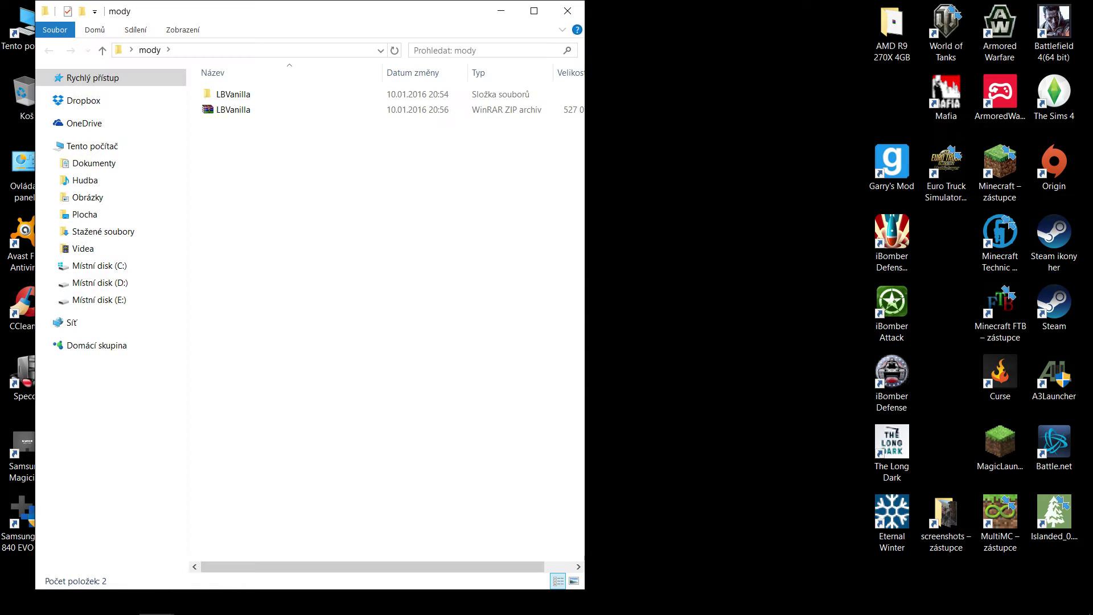
- Check and close the LBVanilla folder, switch to Chrome, and show the downloaded Forge 1.7.10 installer in its folder from the download list
double_click(253, 95)
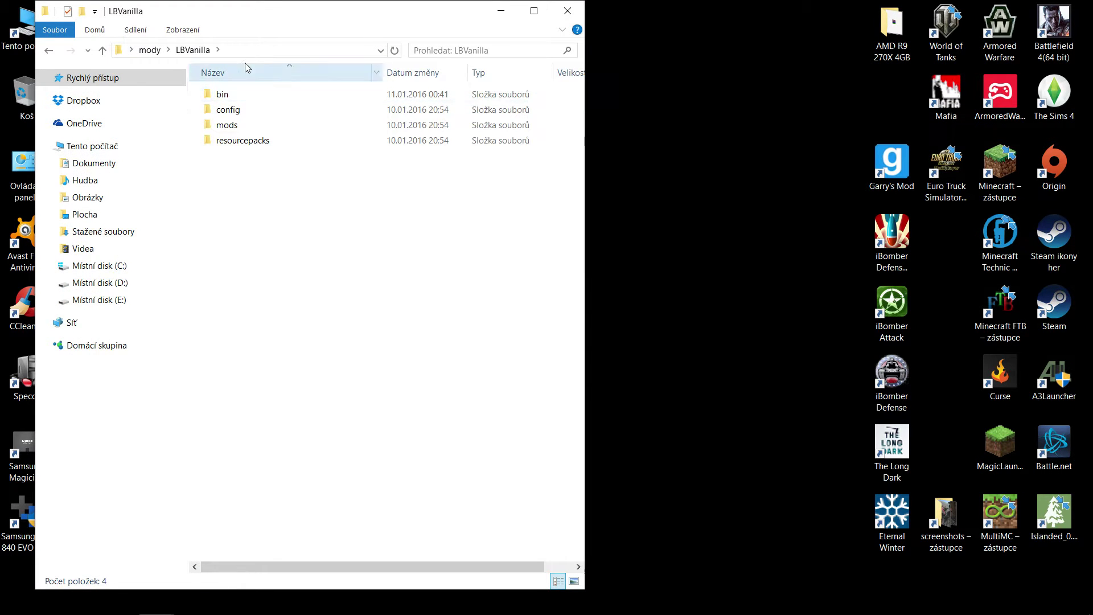
click(573, 12)
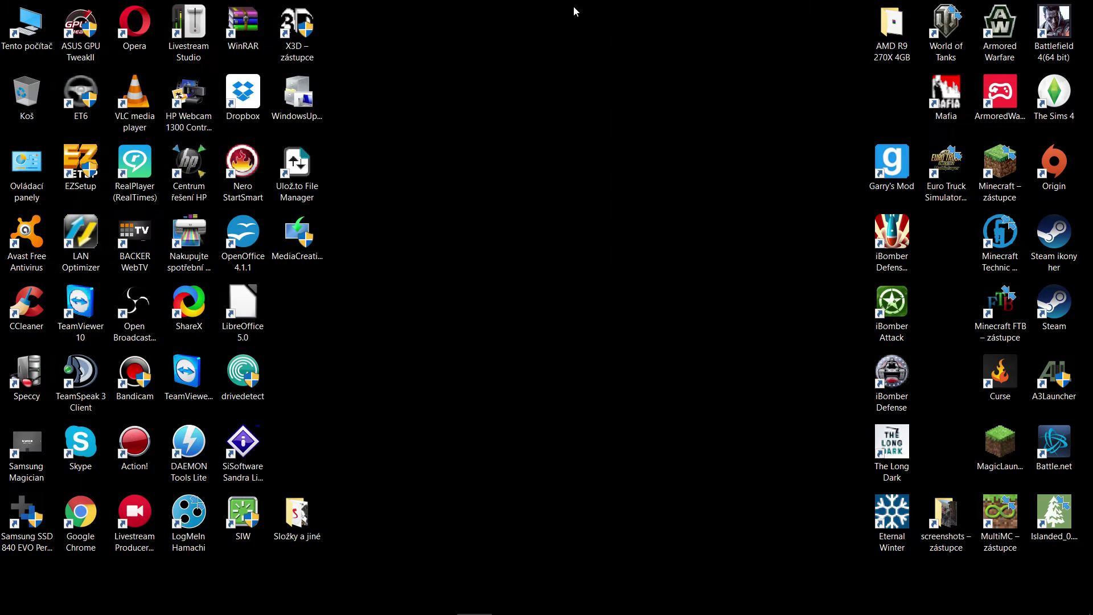
mouse_move(474, 609)
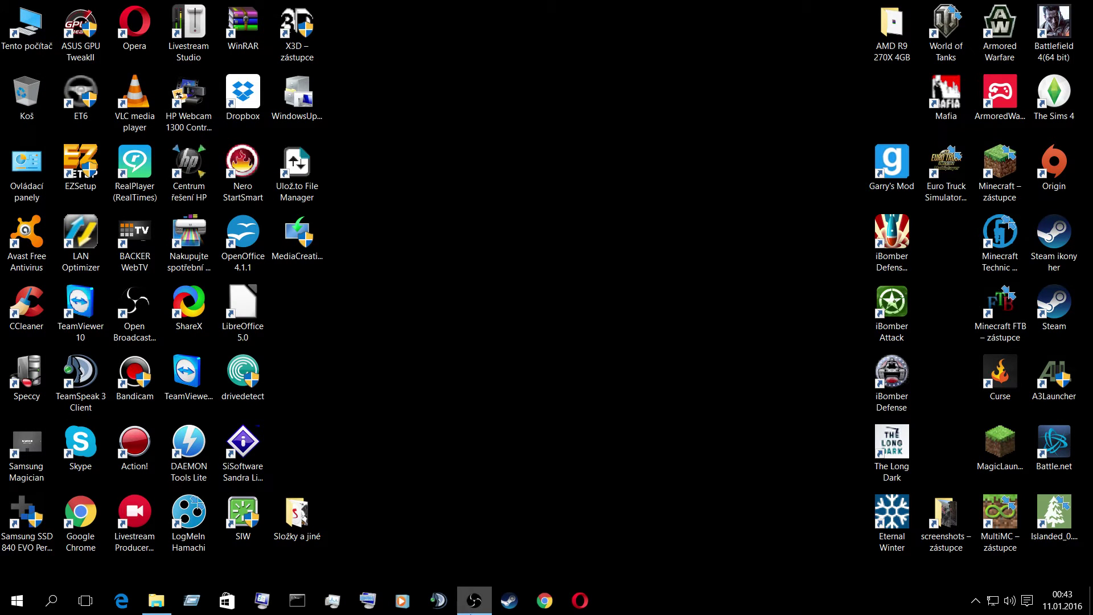
click(536, 607)
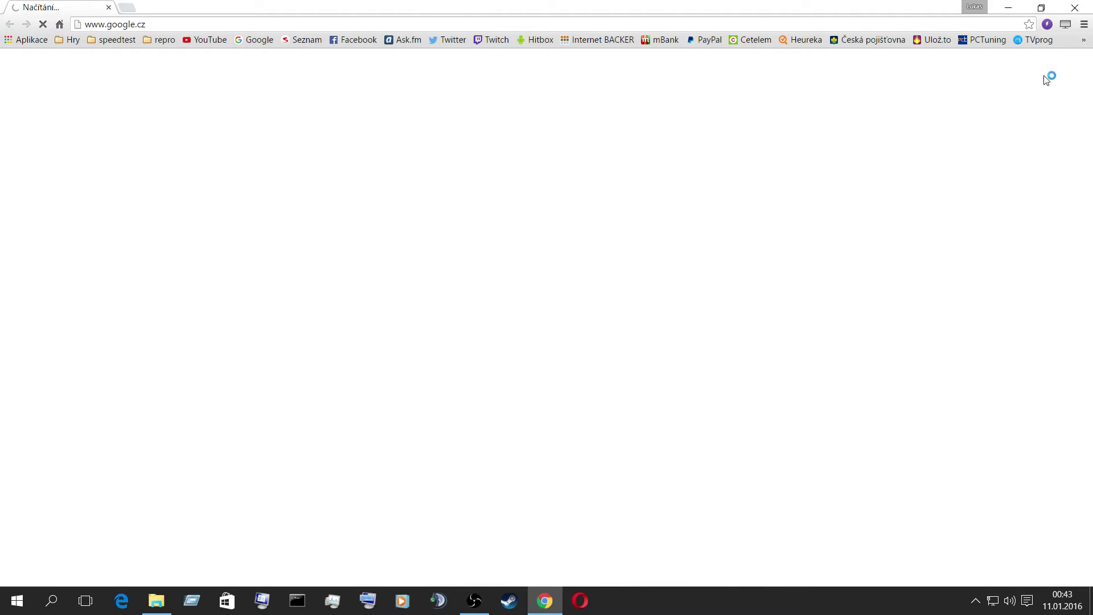
click(1082, 40)
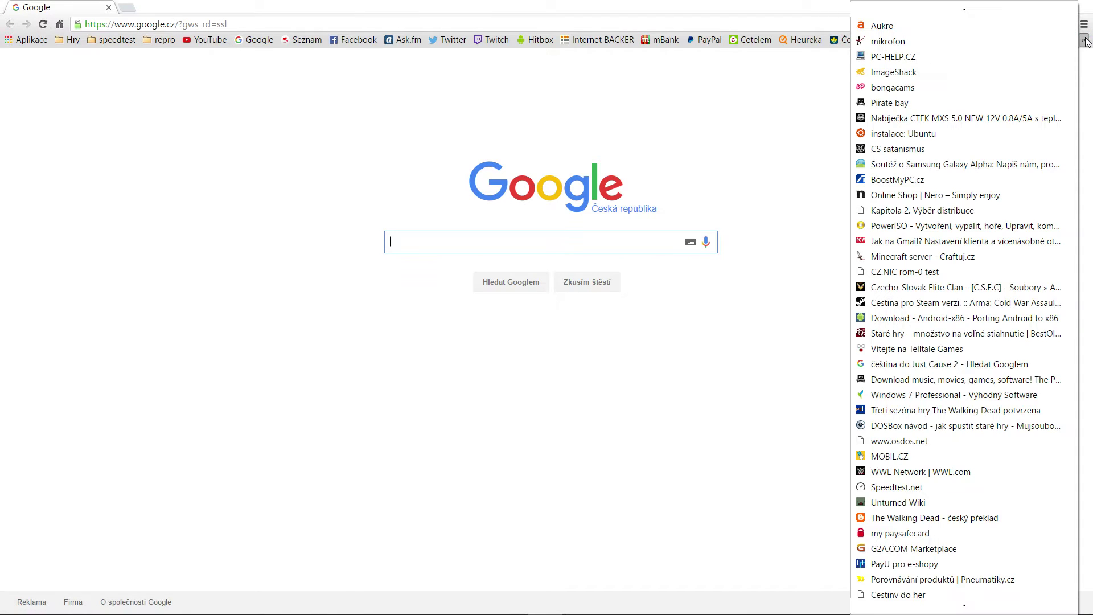
click(1084, 25)
click(1084, 25)
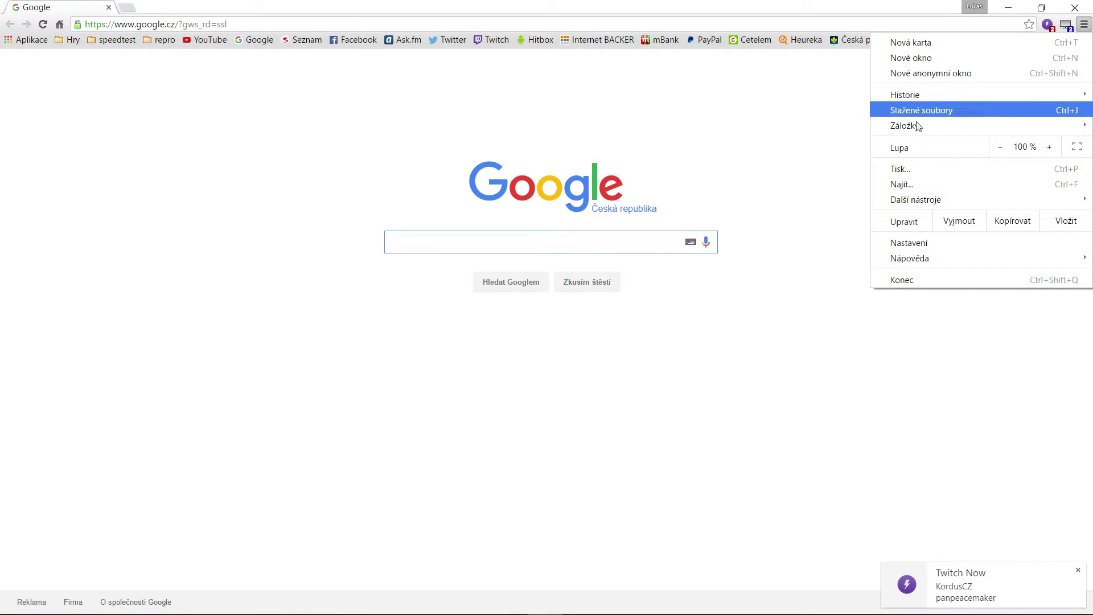
click(947, 110)
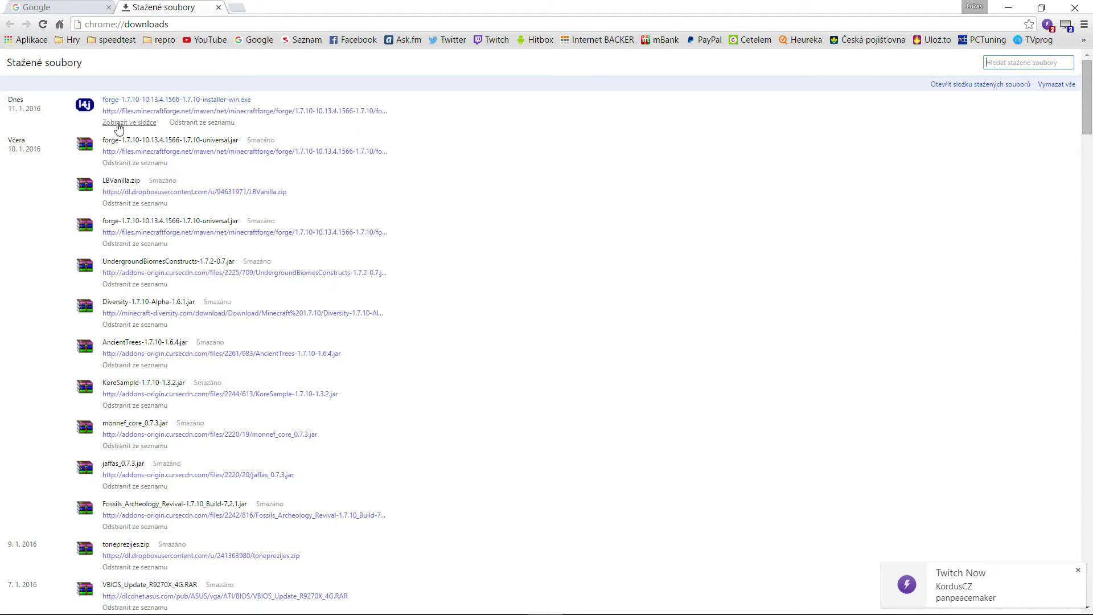
click(134, 123)
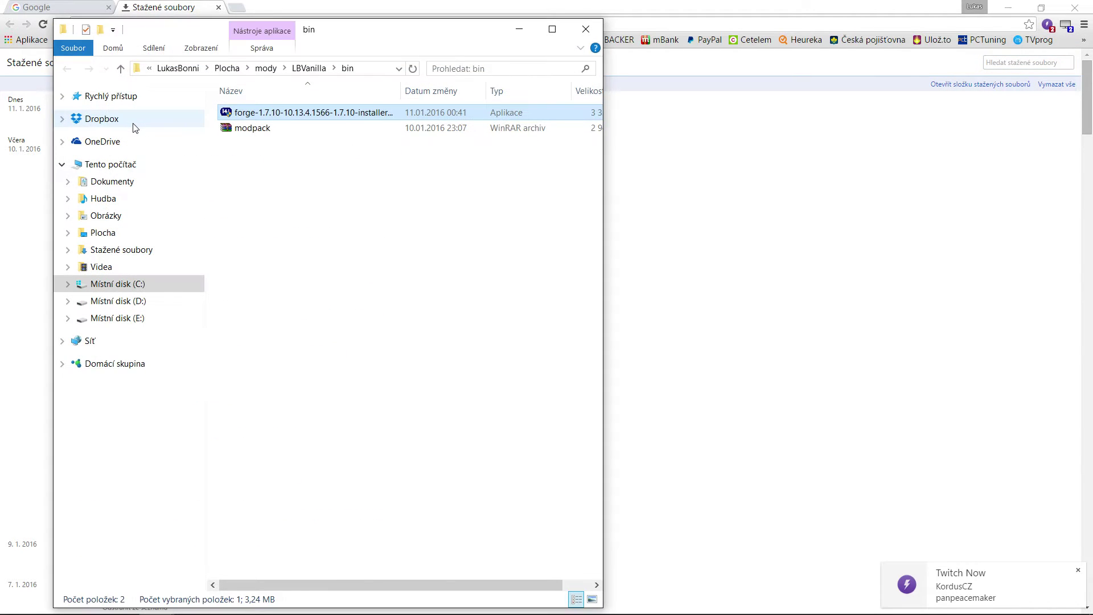
- Move the Forge installer from the bin folder to the desktop, closing Chrome and the folder window
right_click(297, 114)
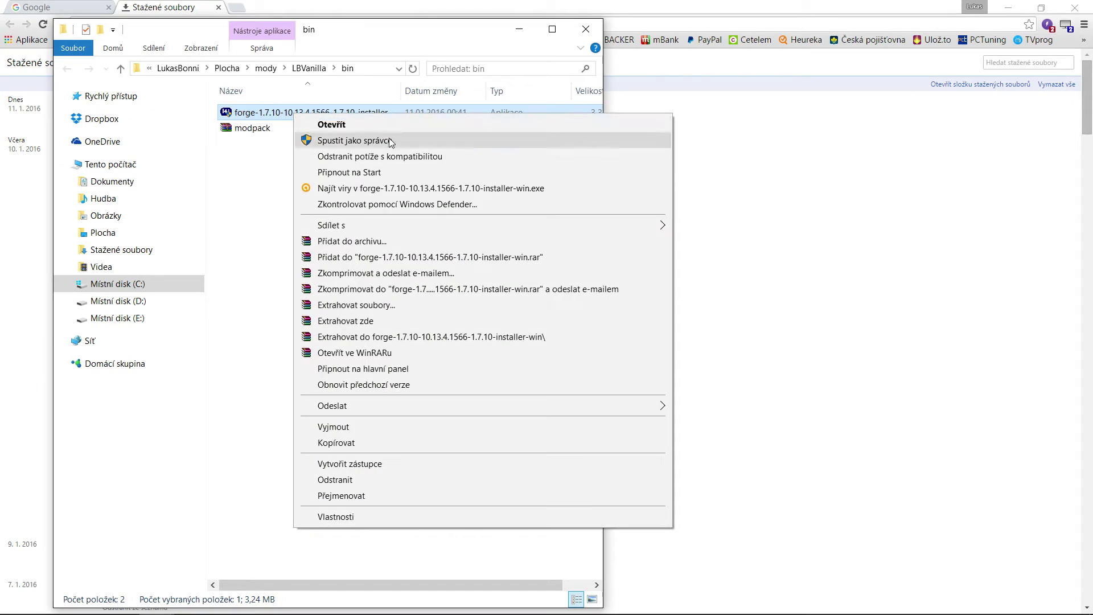
click(359, 427)
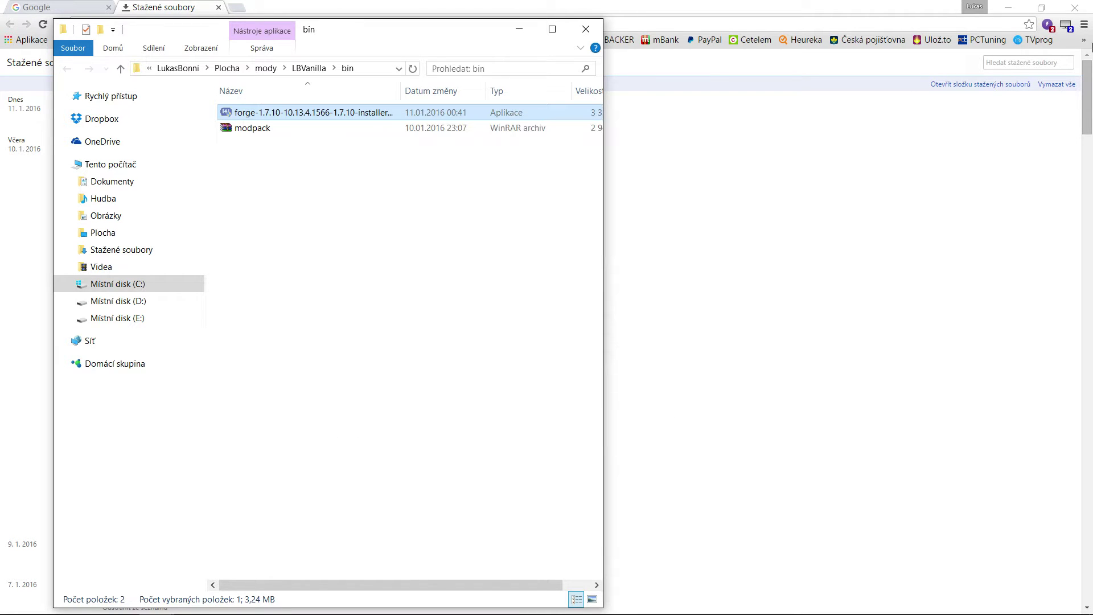
click(1076, 8)
click(1077, 8)
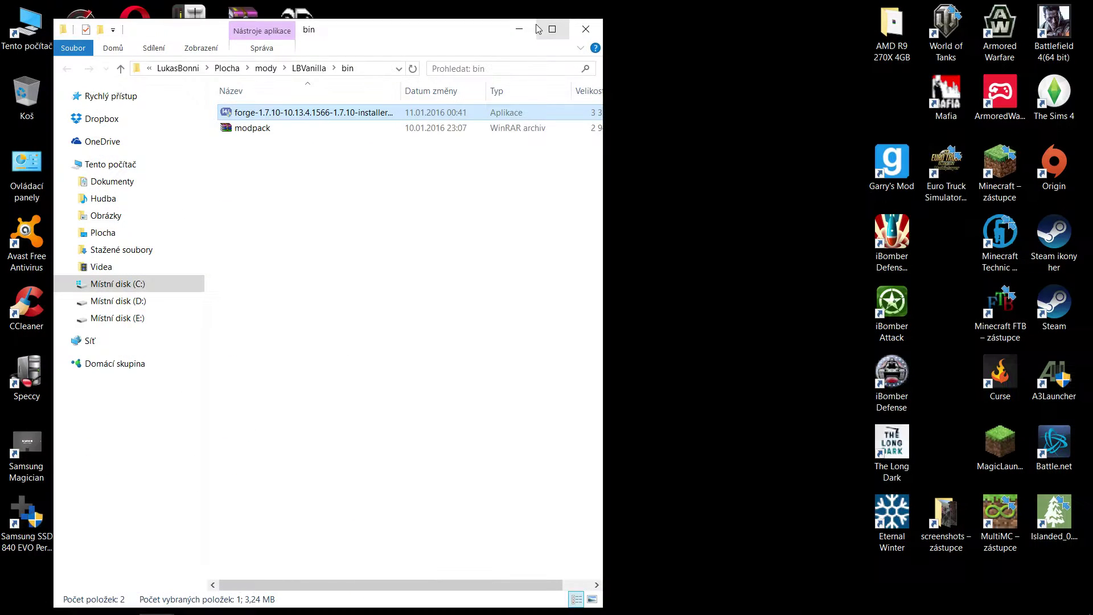
click(589, 21)
right_click(628, 219)
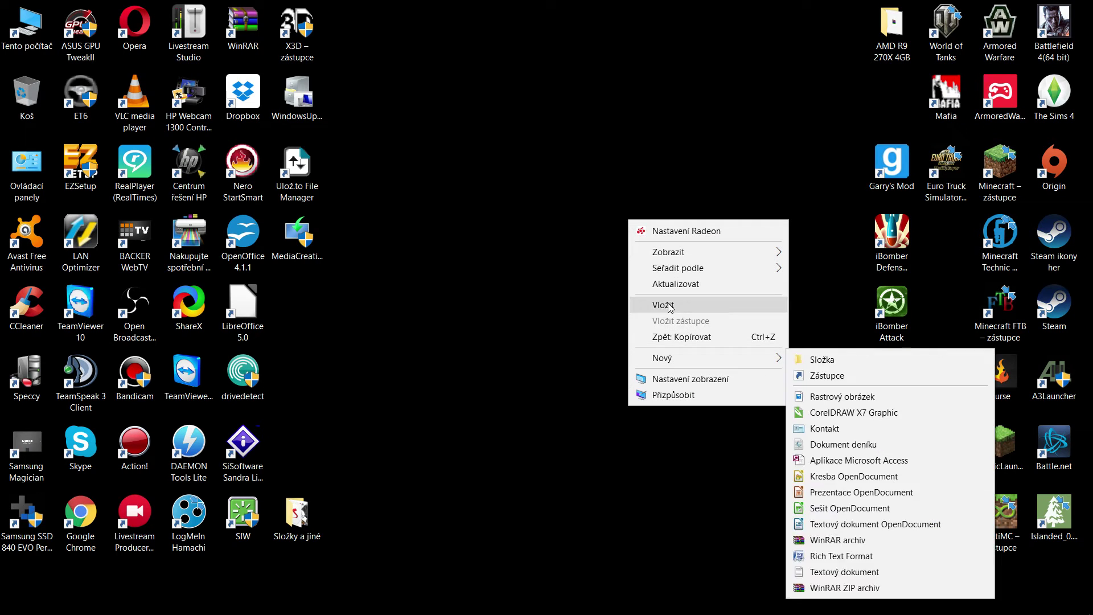
click(666, 305)
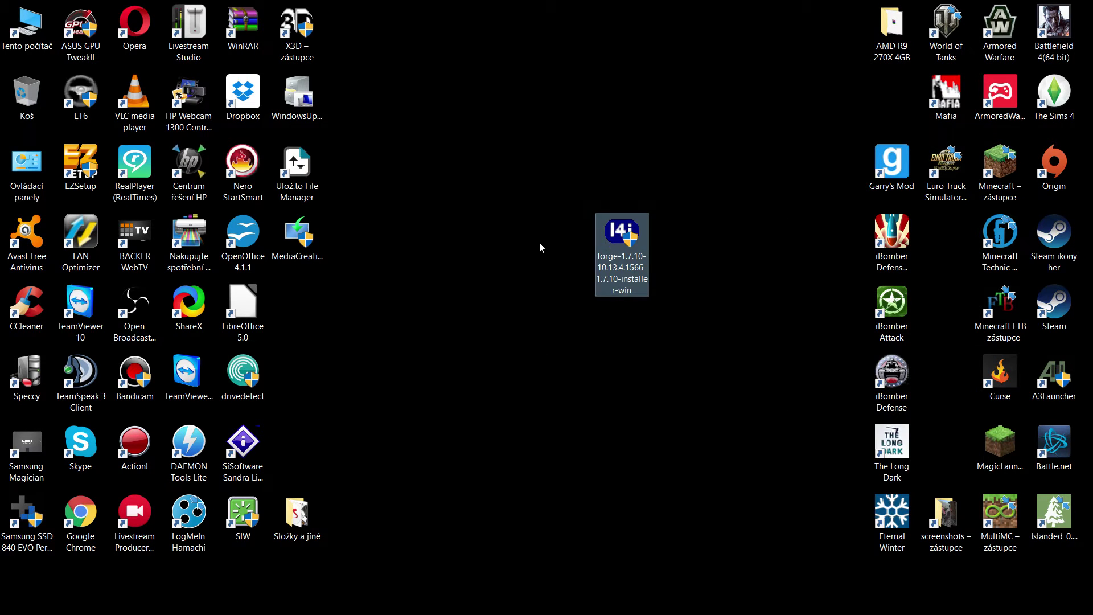
- Run the Forge 1.7.10 installer from the desktop, install the client into the default .minecraft folder, and close the installer
click(640, 189)
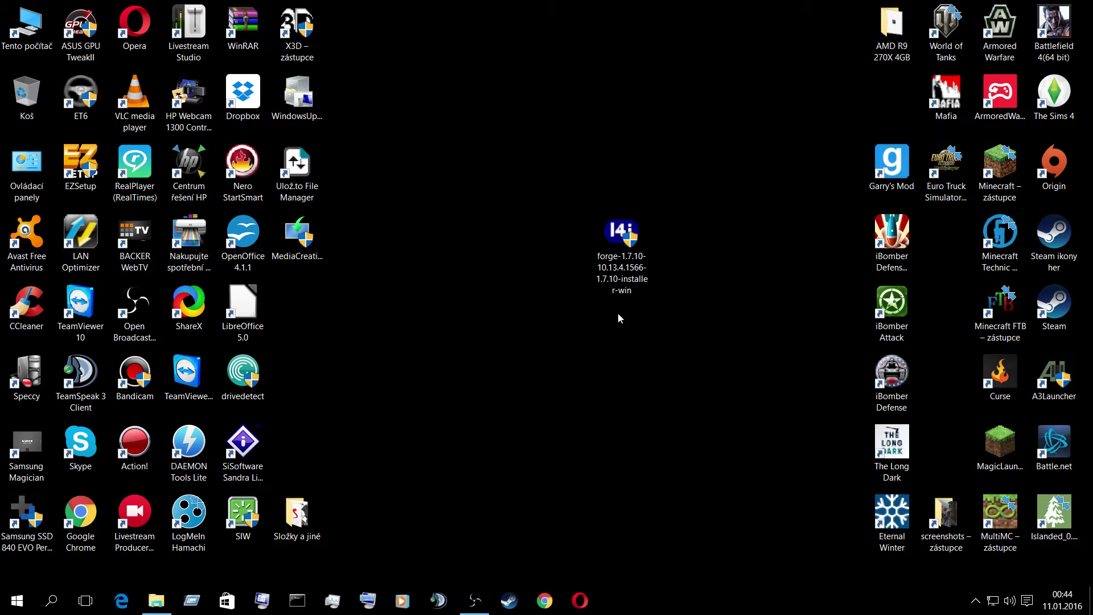
click(629, 288)
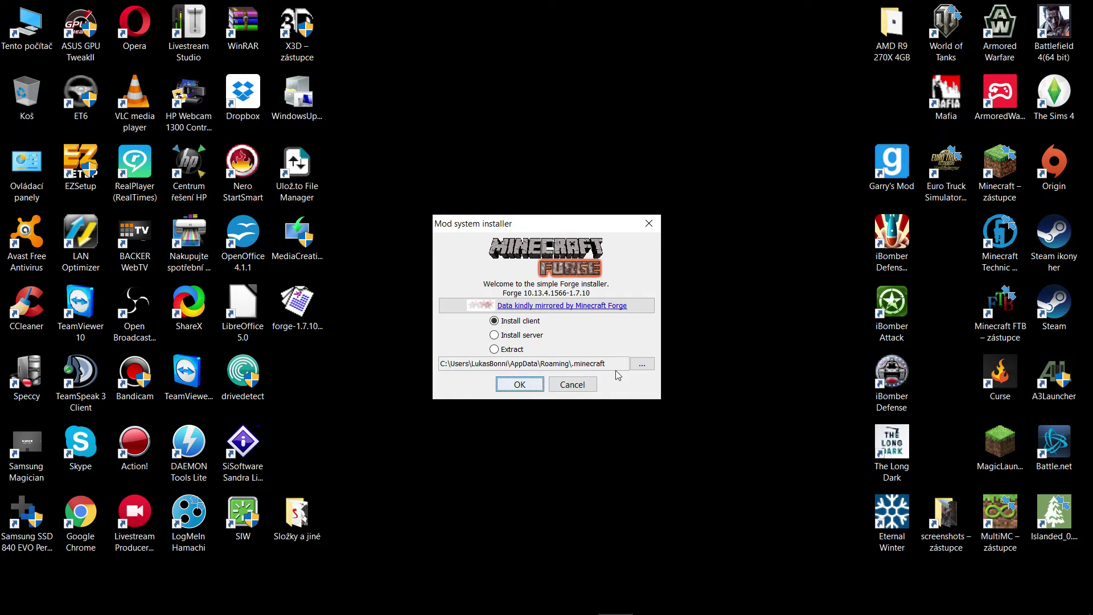
click(525, 385)
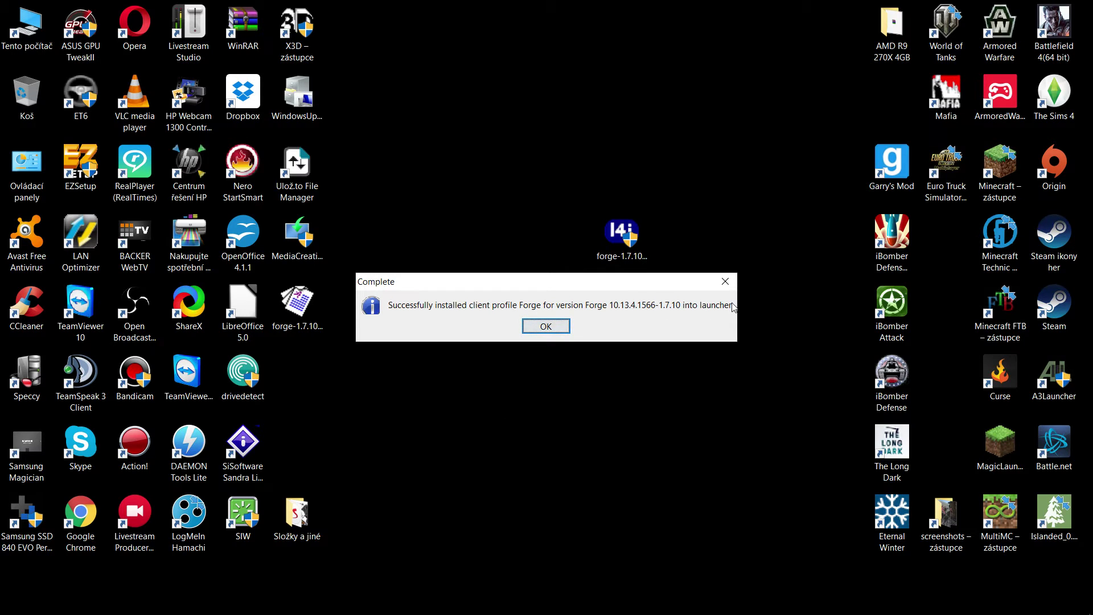
click(550, 327)
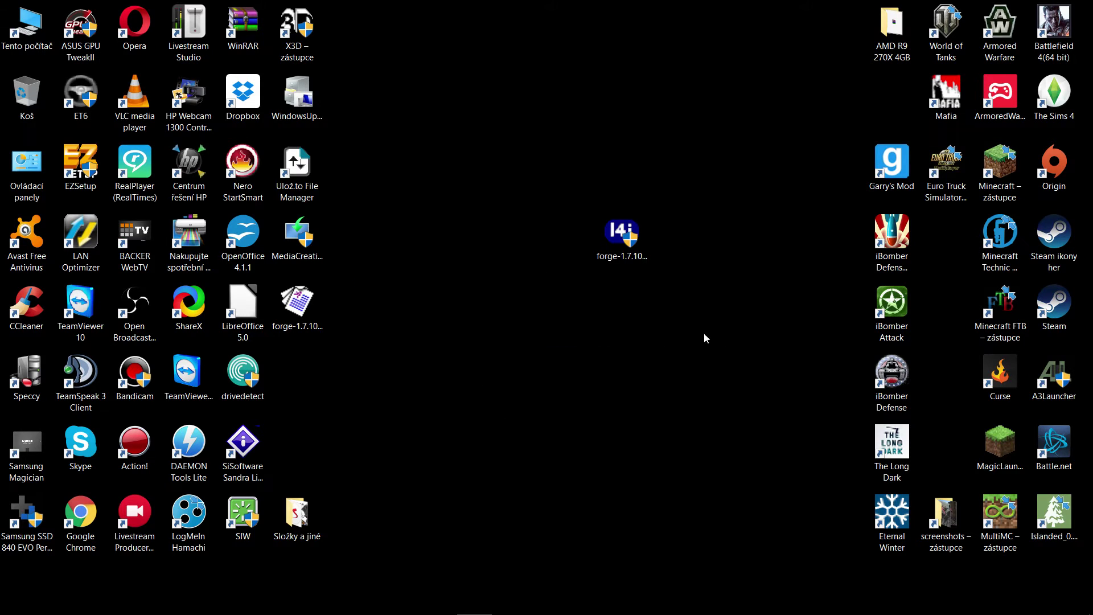
- Delete the Forge installer from the desktop and permanently empty the Recycle Bin
right_click(624, 257)
click(663, 567)
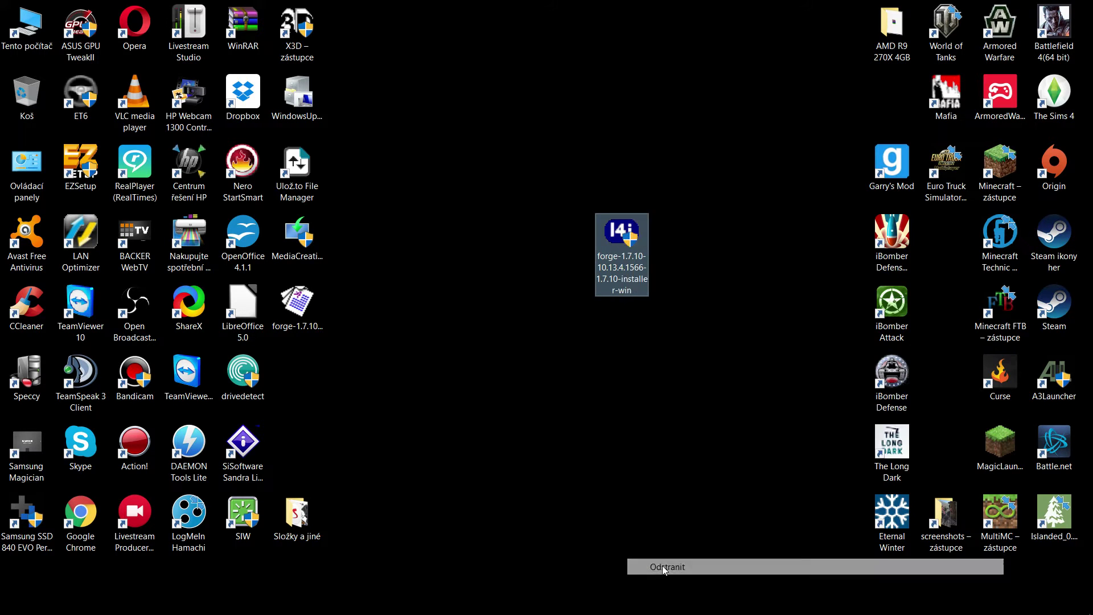
right_click(30, 91)
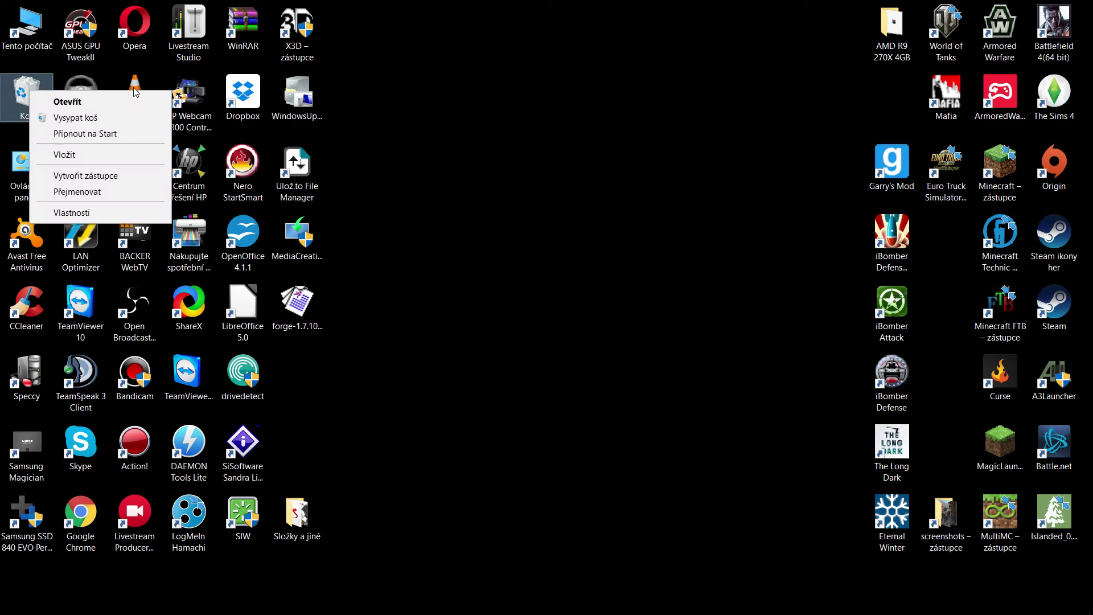
click(95, 118)
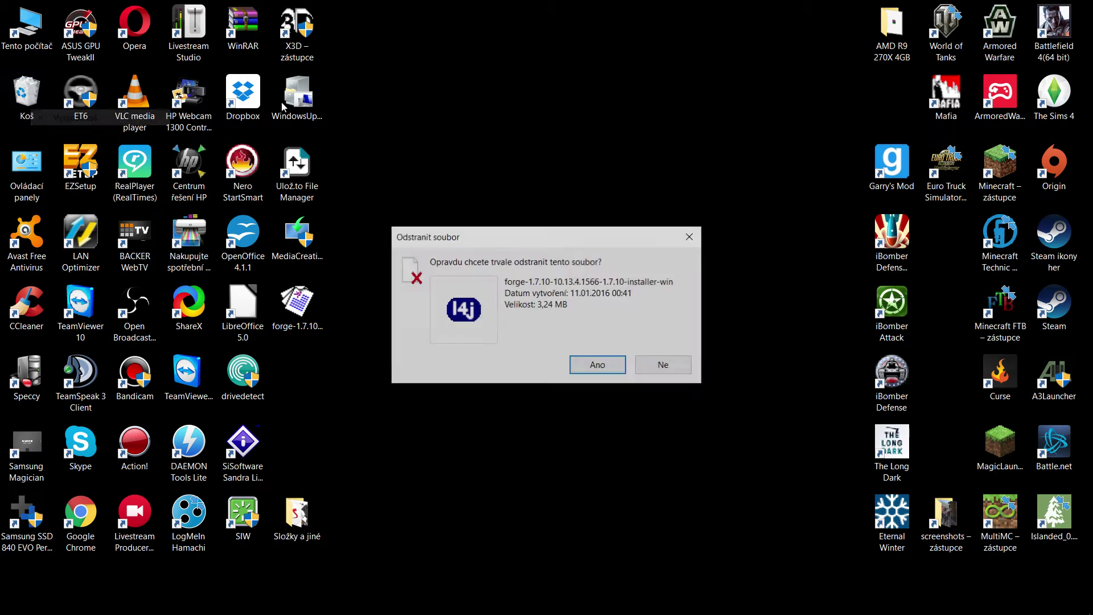
click(595, 363)
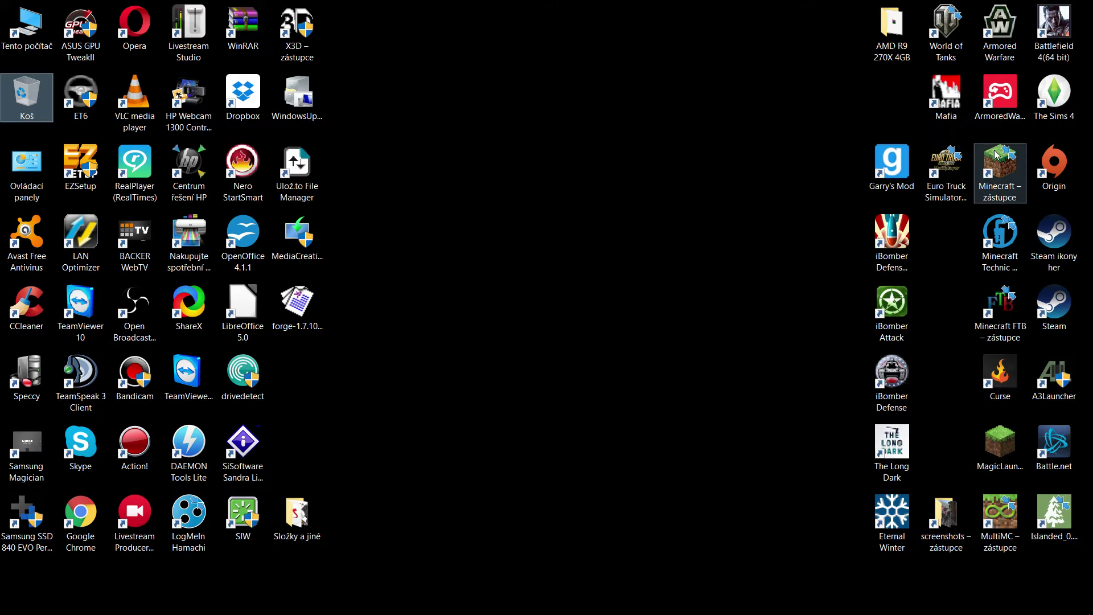
- Open the standard Minecraft launcher and select Forge as the active profile
click(1005, 164)
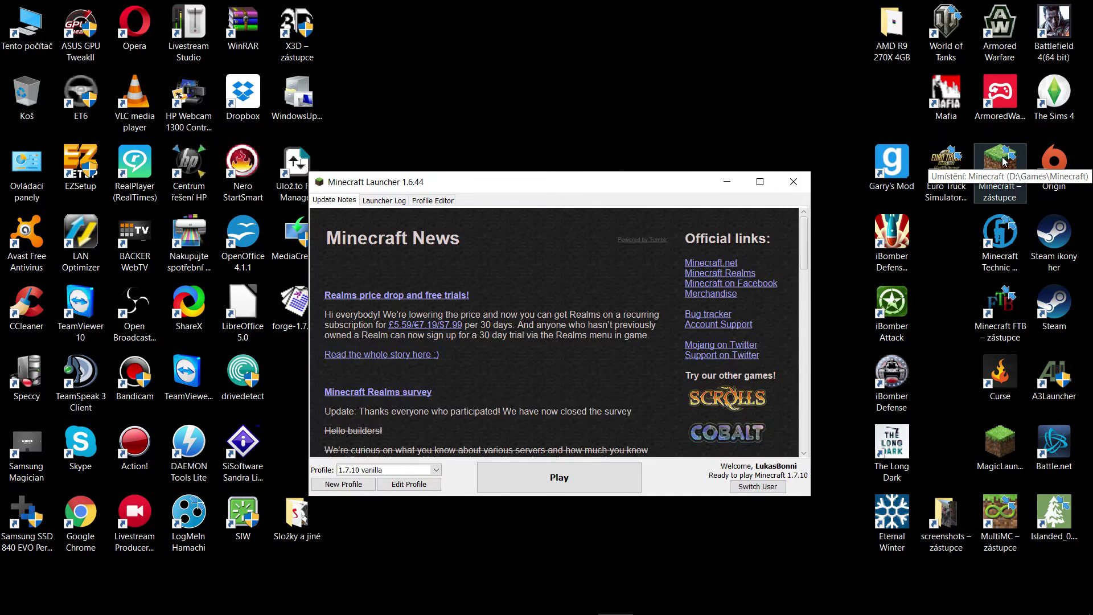
click(436, 471)
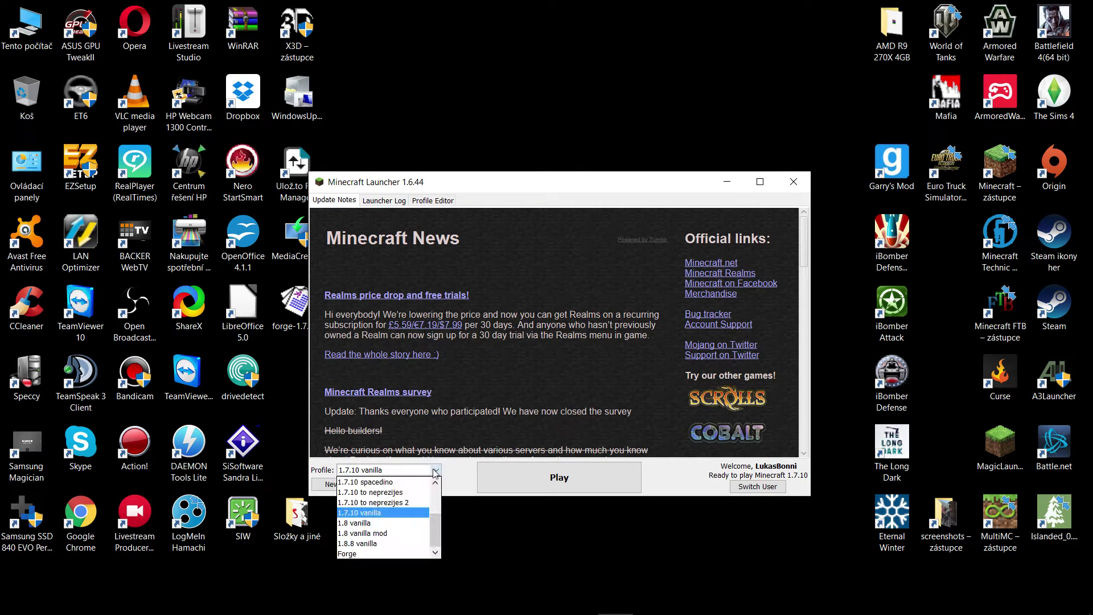
click(350, 554)
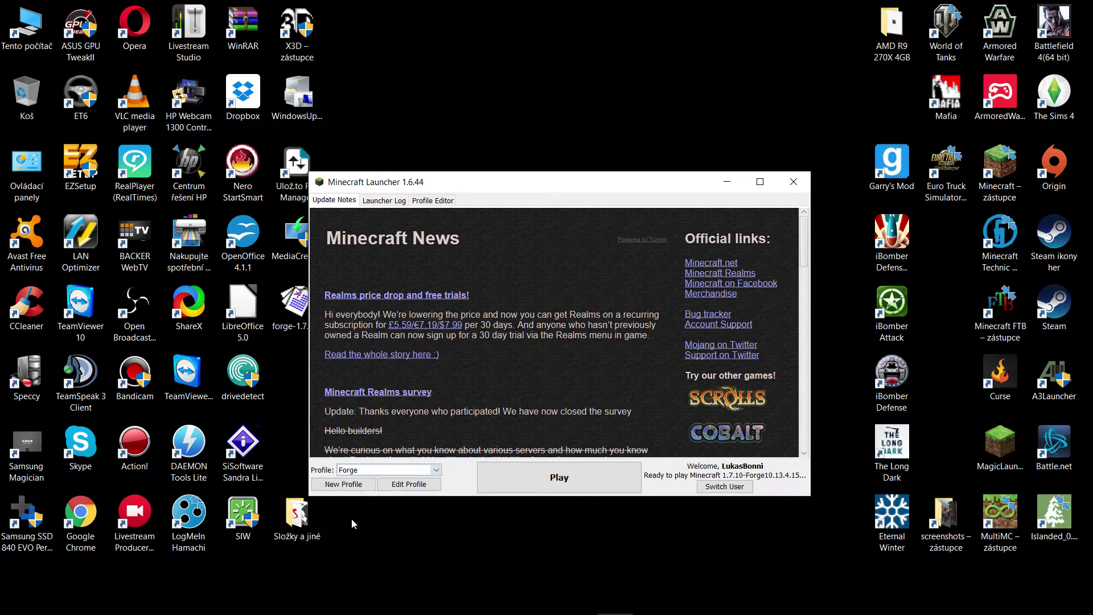
- Check the version used by the Forge profile without changing it, and show the list of all launcher profiles
click(409, 484)
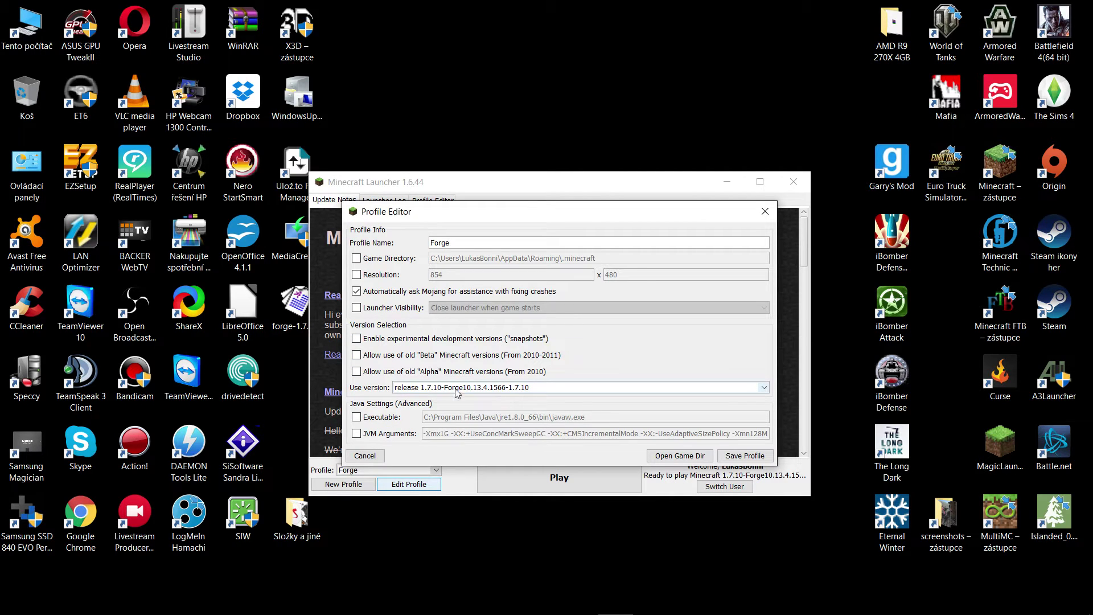
click(765, 211)
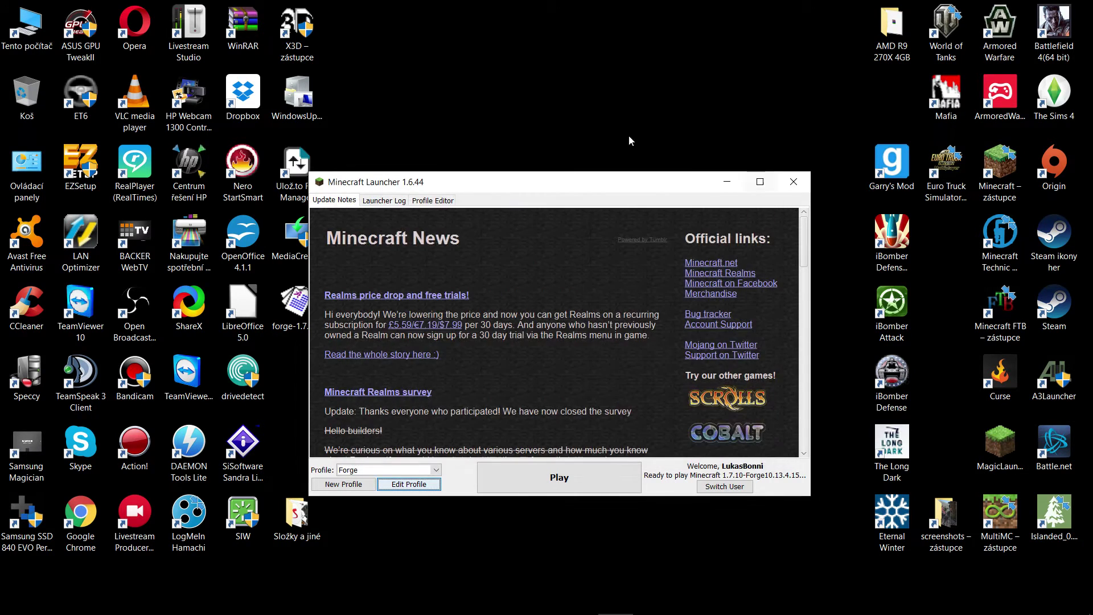
click(424, 201)
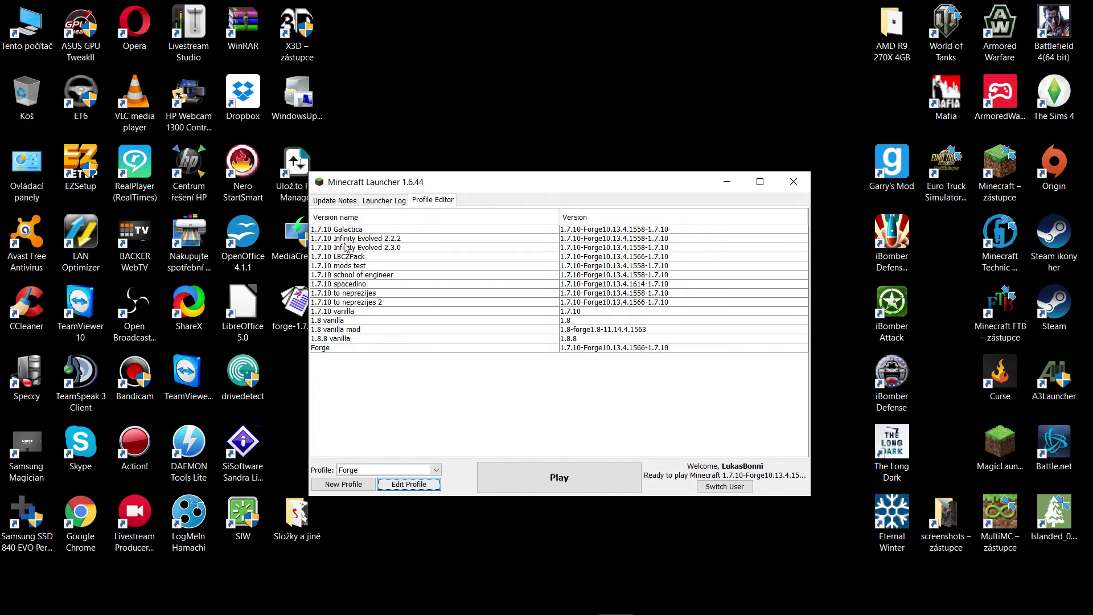
drag(504, 183, 537, 21)
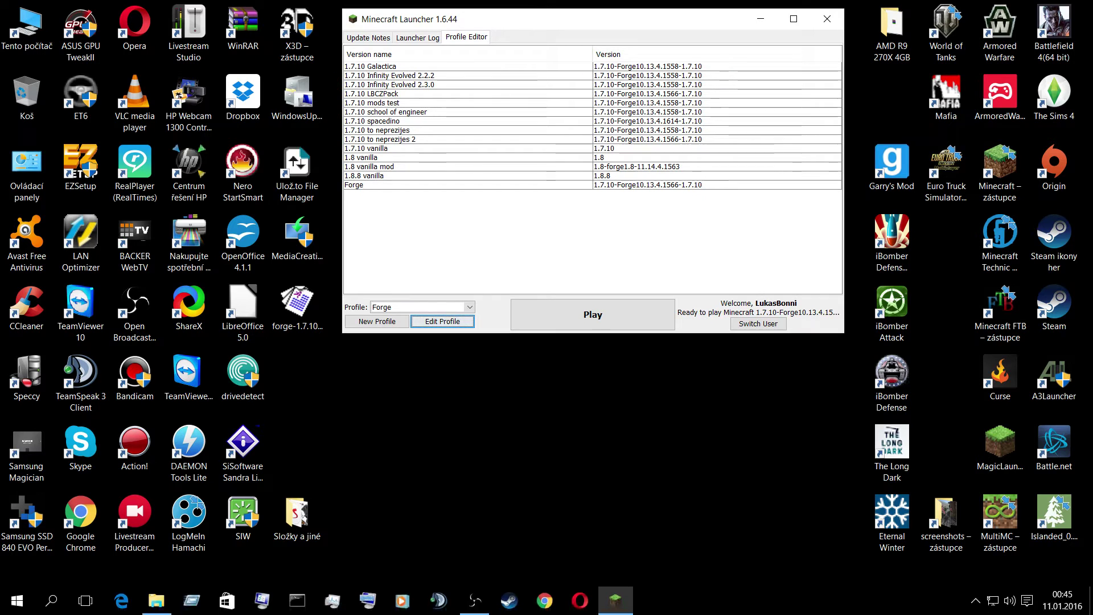
- Switch to File Explorer and examine Technic's modpacks folder, looking into the mods and bin folders of the lbvanilla modpack
click(155, 604)
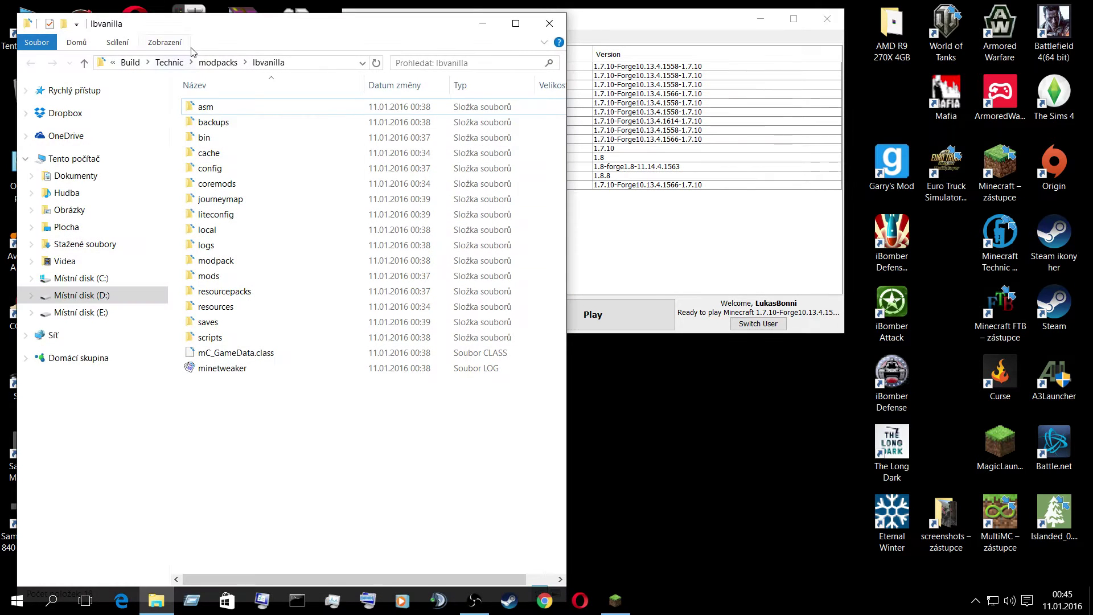
drag(257, 23, 539, 10)
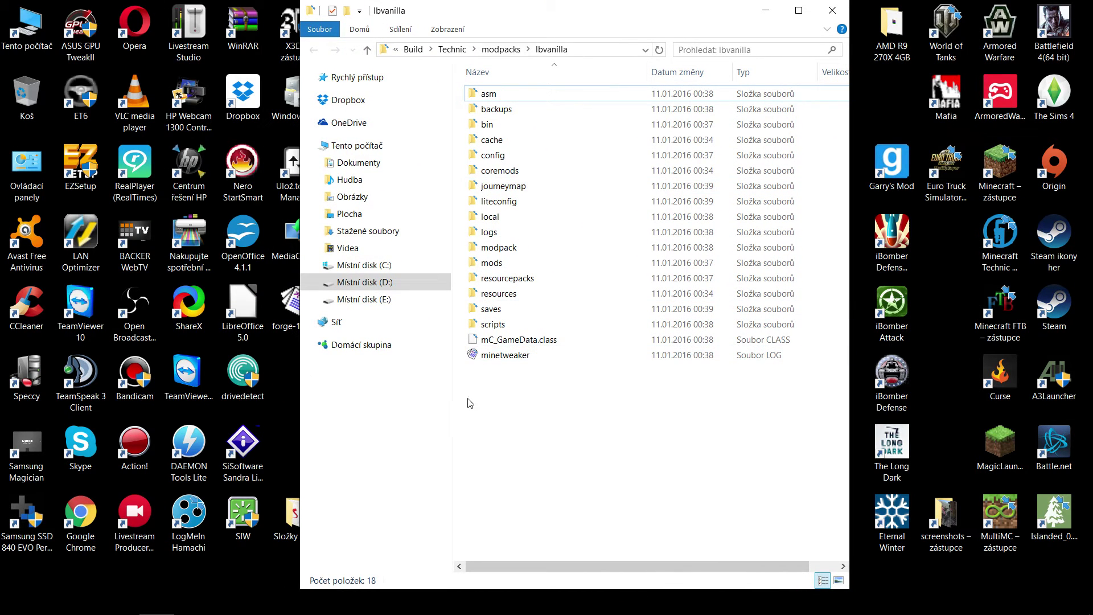
click(451, 50)
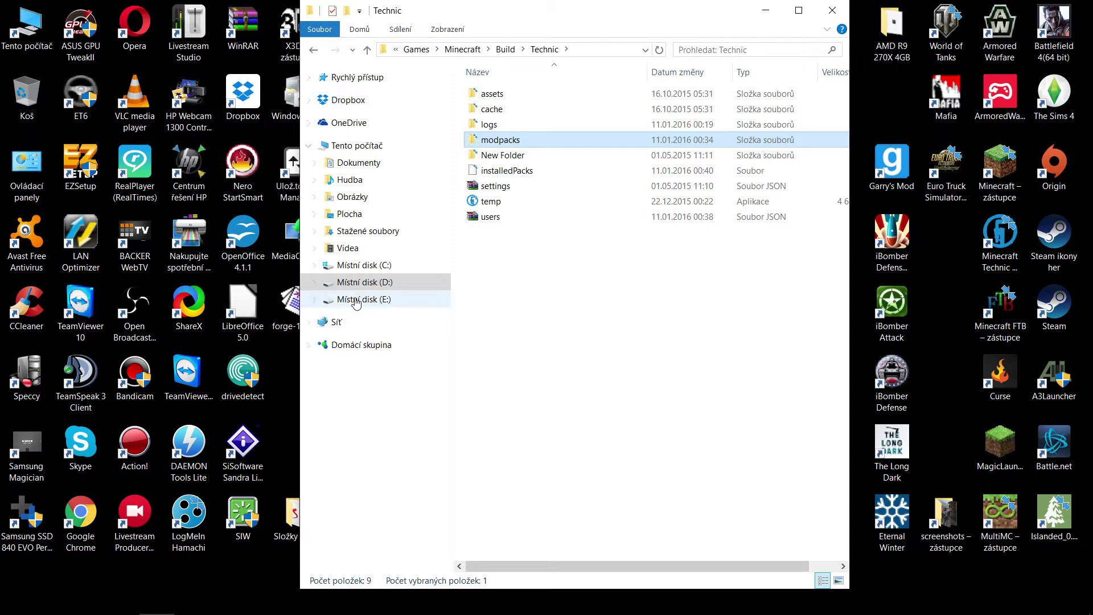
double_click(513, 141)
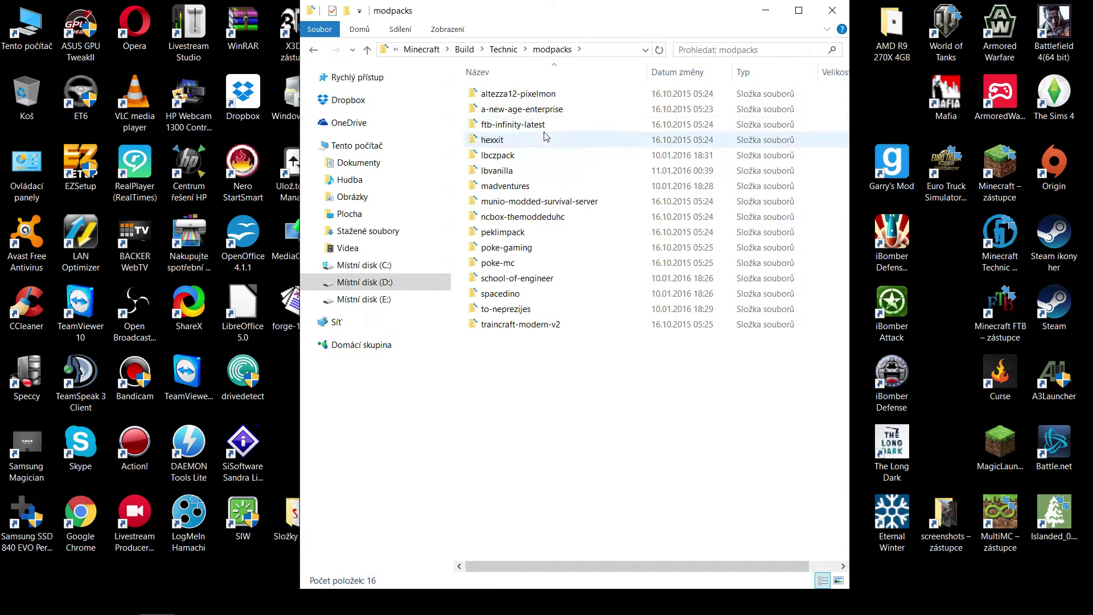
click(492, 173)
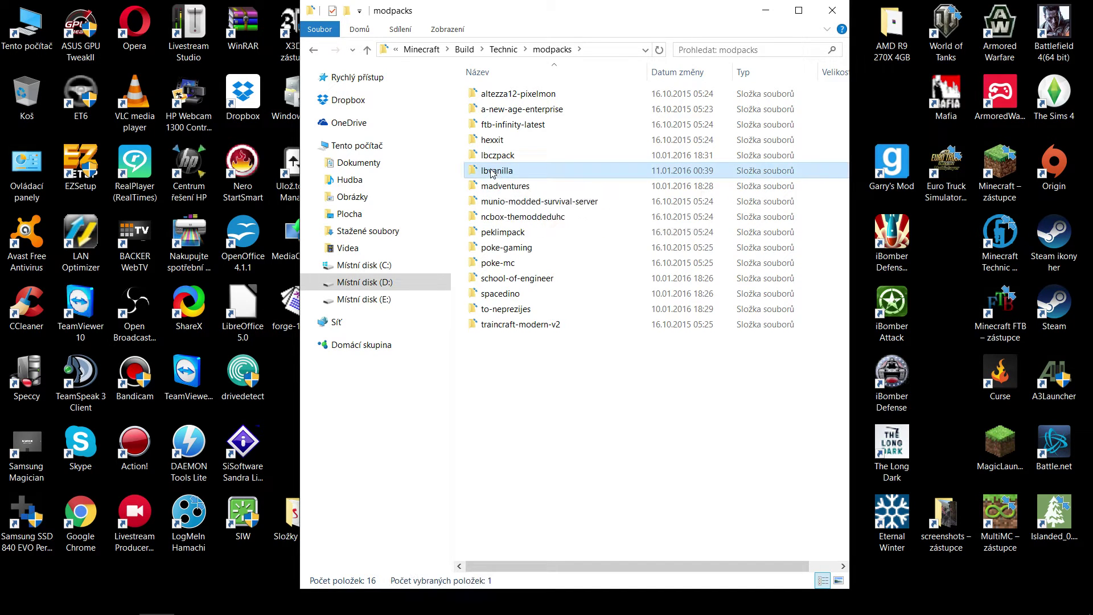
double_click(492, 173)
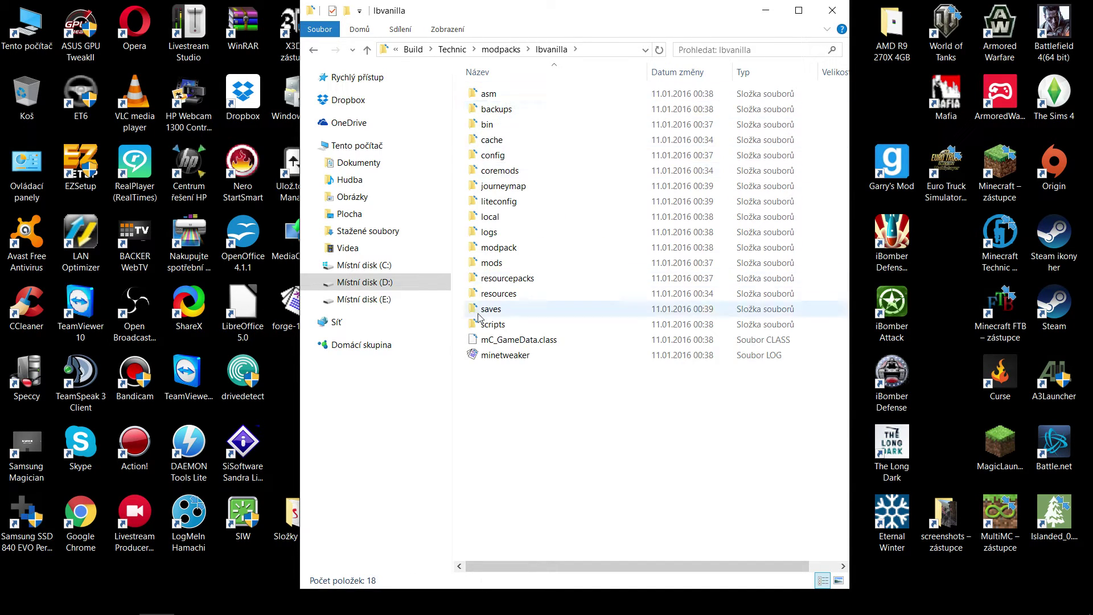
double_click(489, 263)
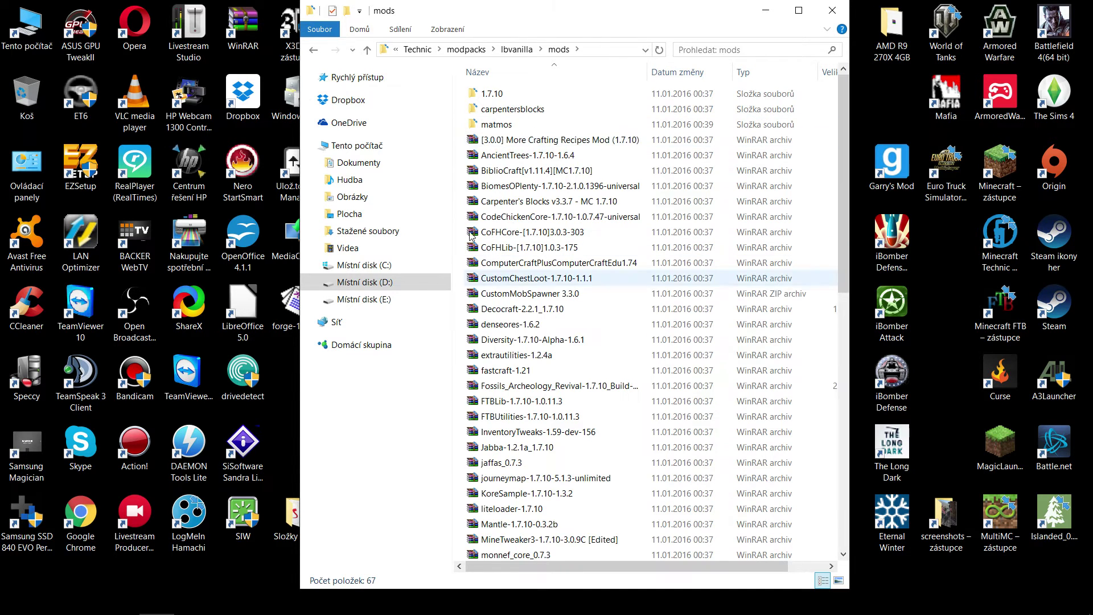
click(313, 49)
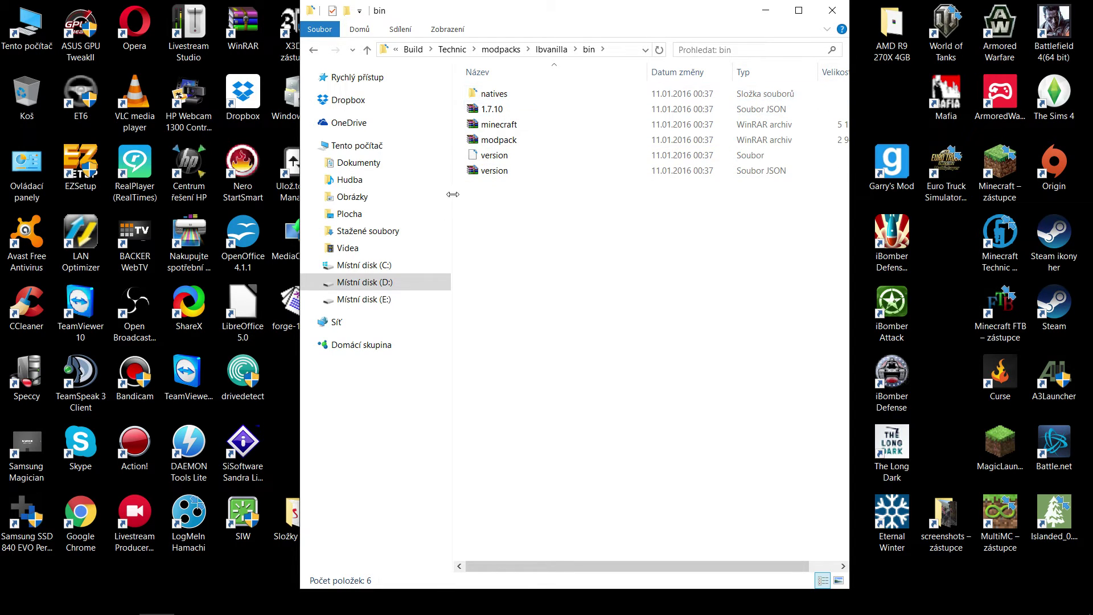
click(314, 51)
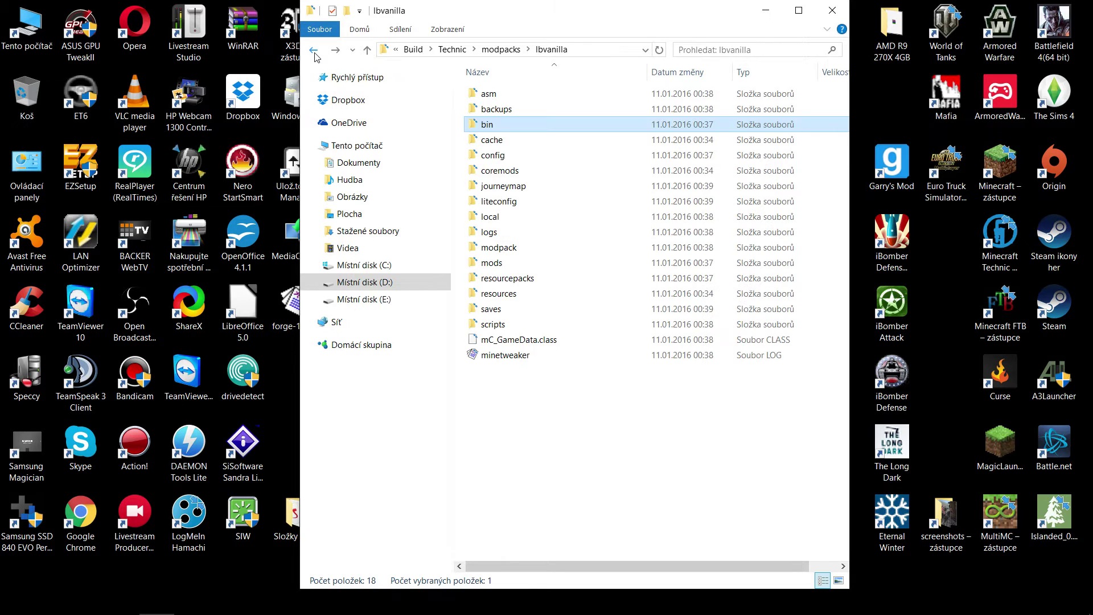
mouse_move(579, 199)
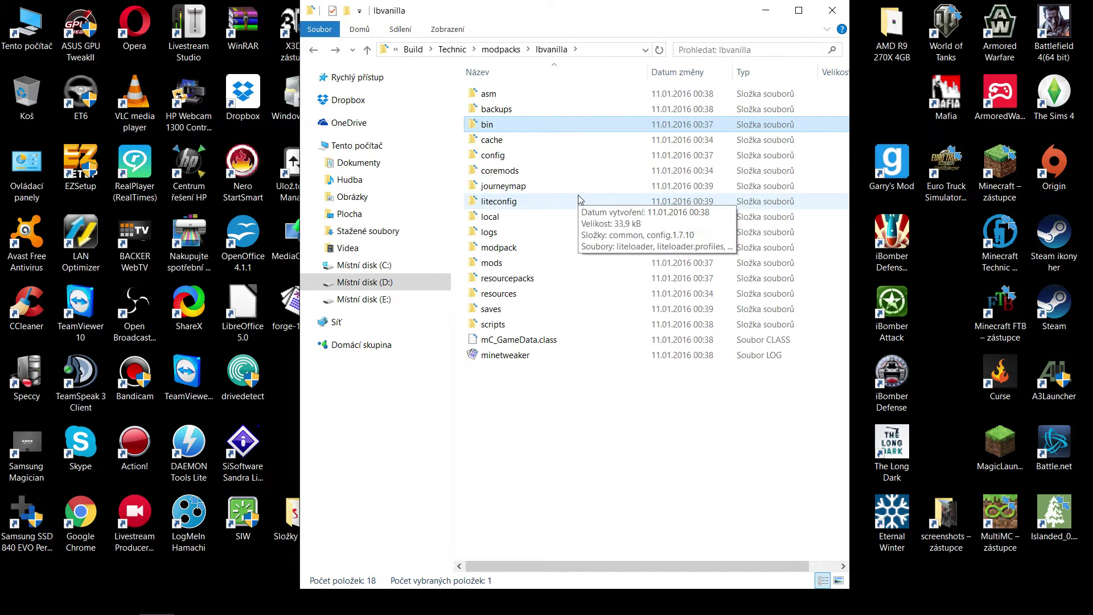
- Copy the whole lbvanilla folder from Technic's modpacks folder
click(314, 50)
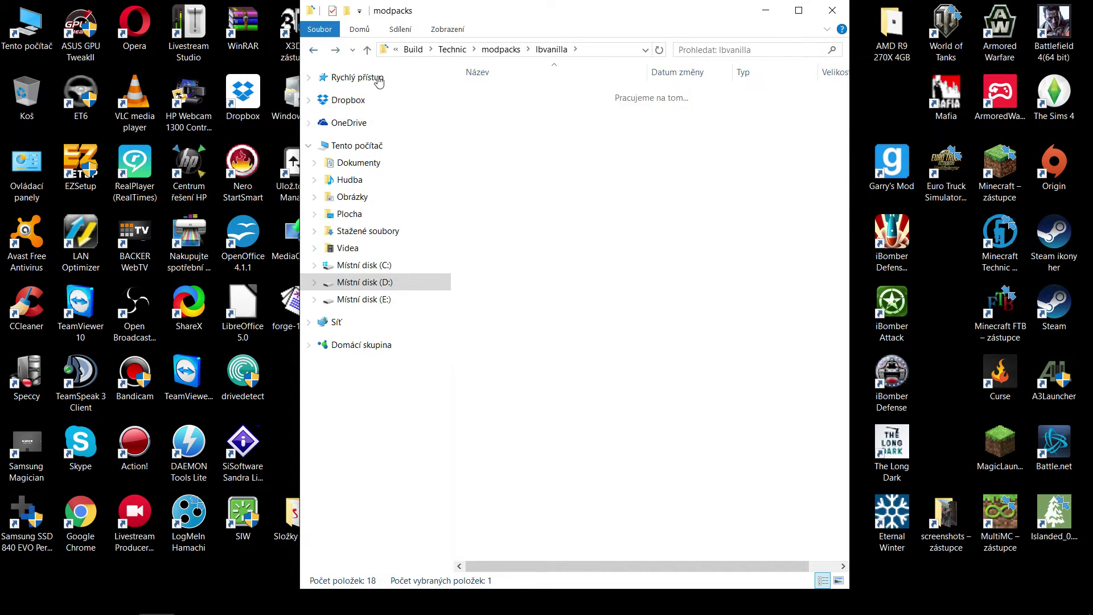
right_click(491, 170)
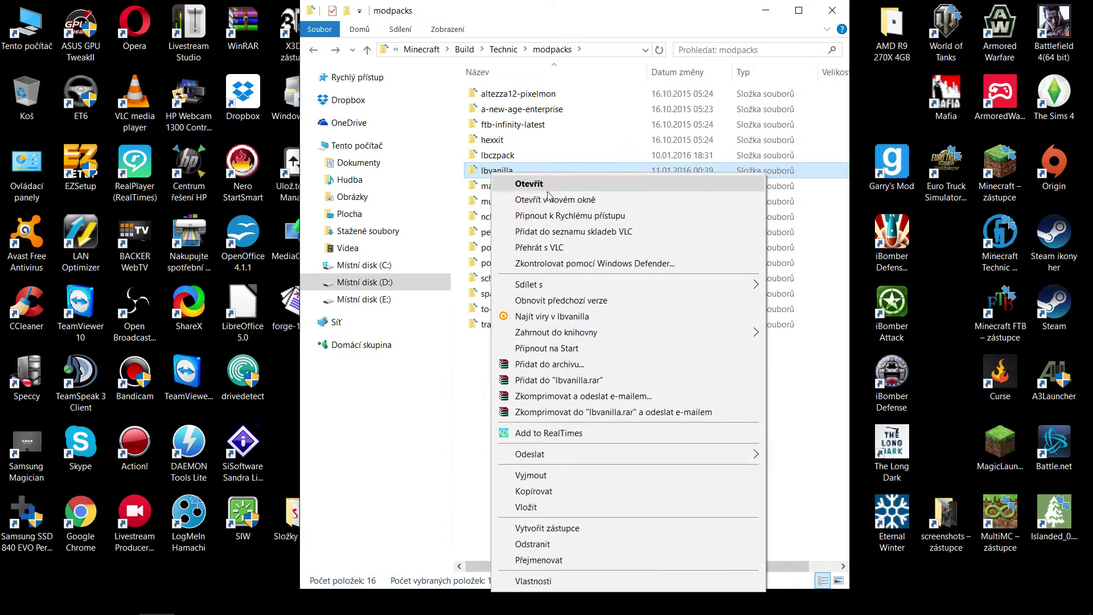
click(533, 491)
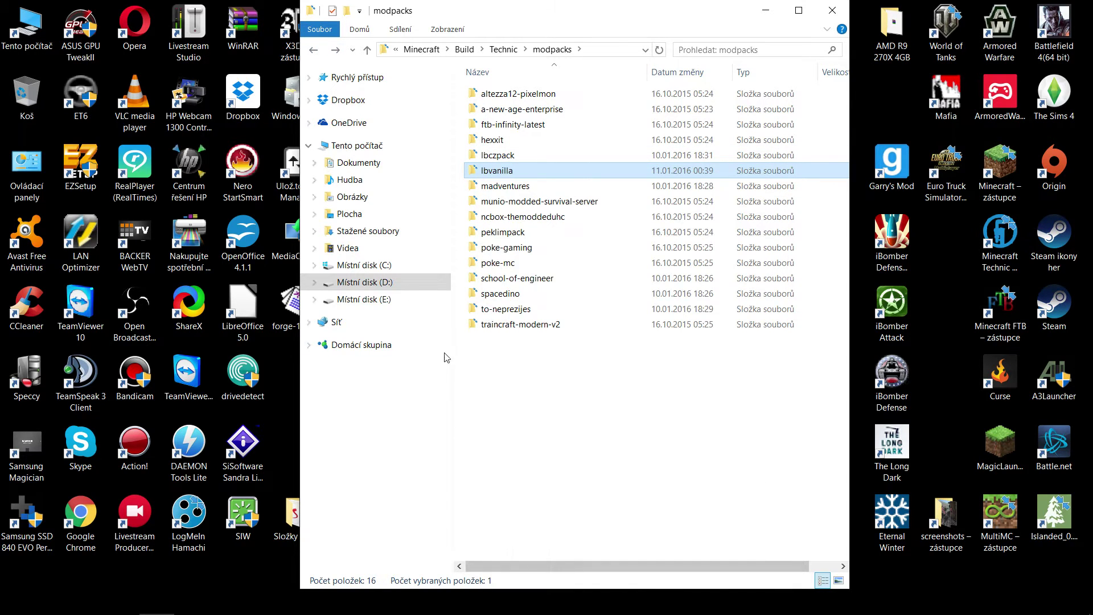
- Paste the copied lbvanilla folder into the Games\Minecraft\Build folder on drive D
click(364, 282)
double_click(491, 93)
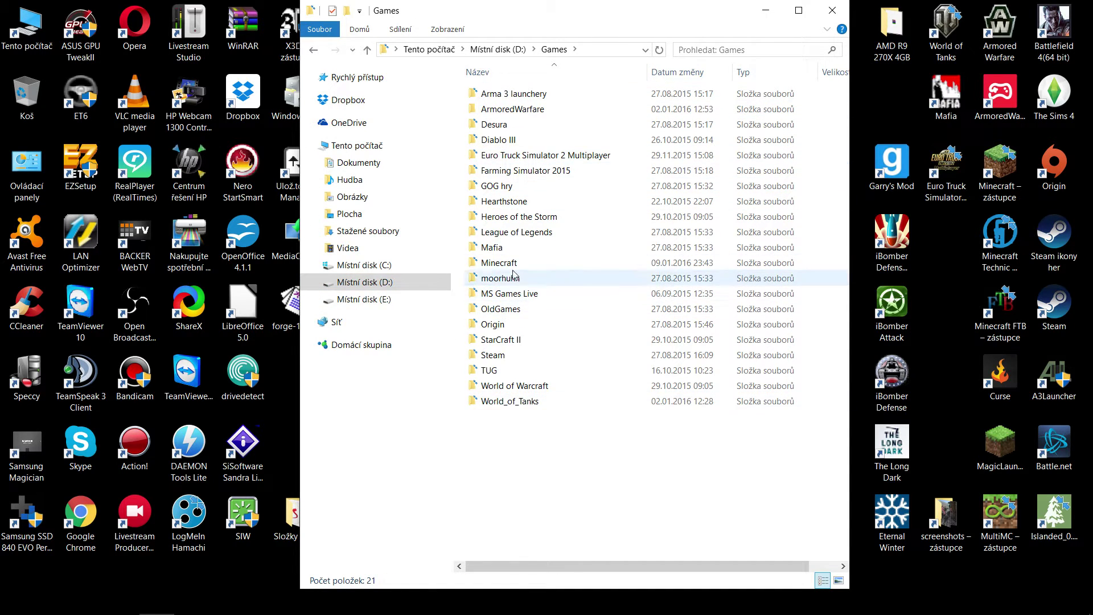
double_click(511, 262)
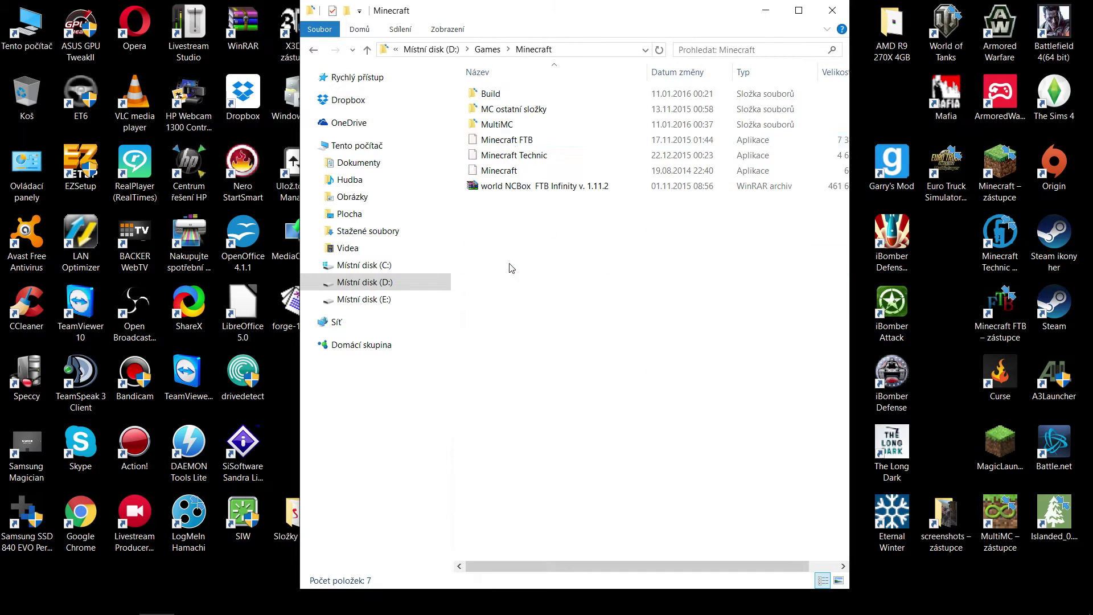
double_click(513, 96)
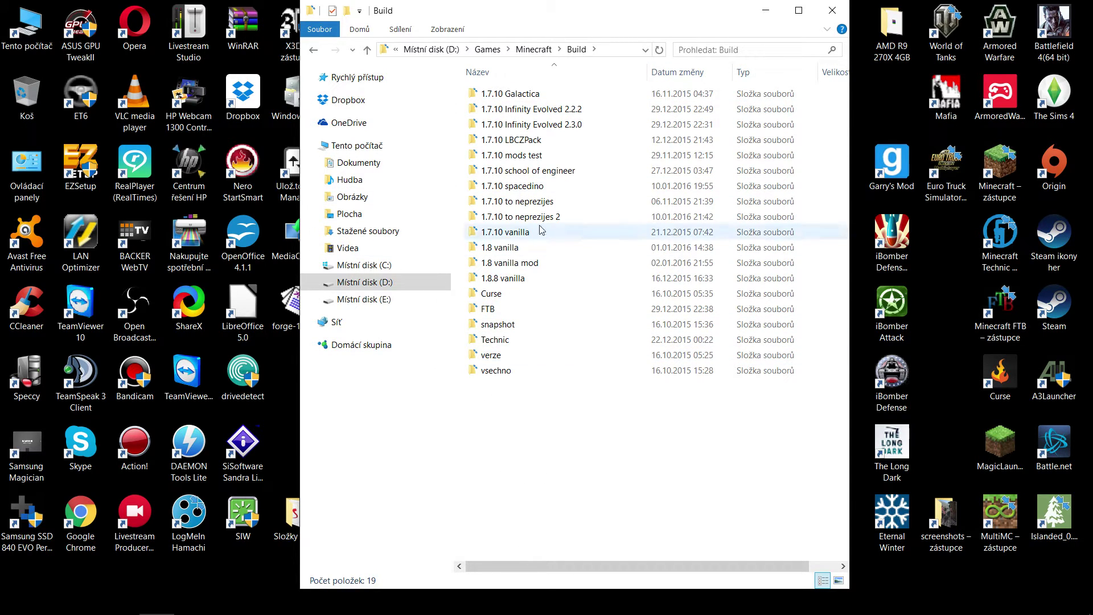
right_click(517, 448)
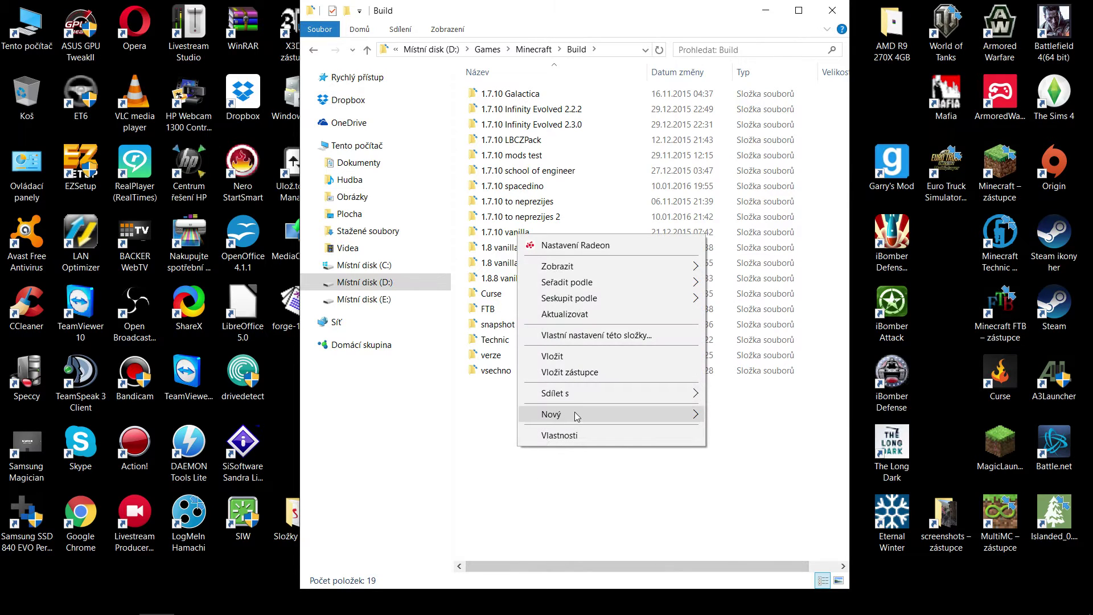
mouse_move(576, 416)
click(500, 554)
right_click(531, 452)
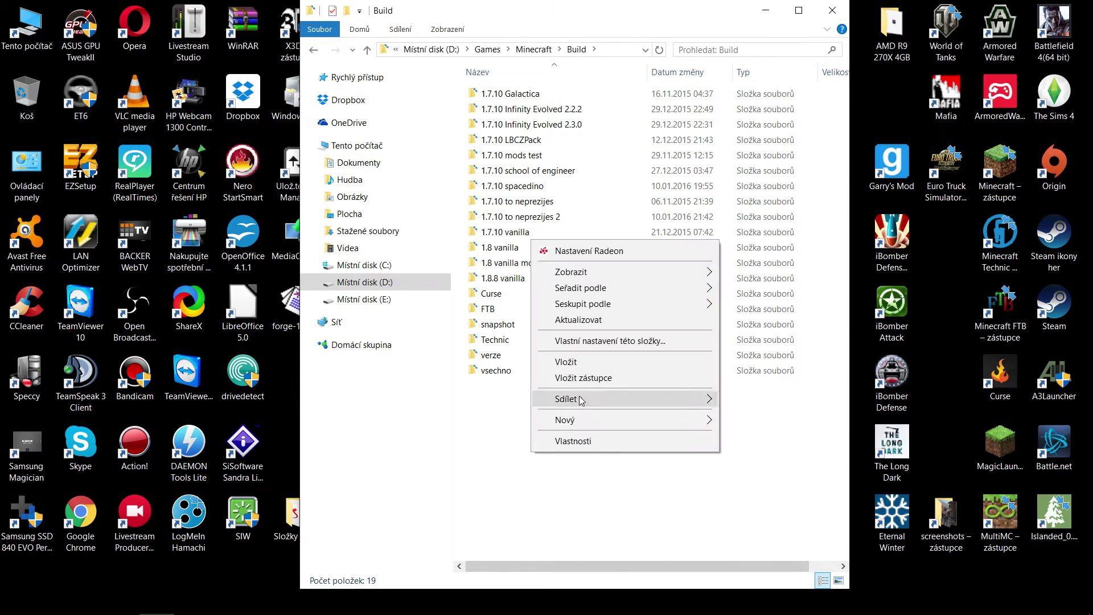
click(574, 363)
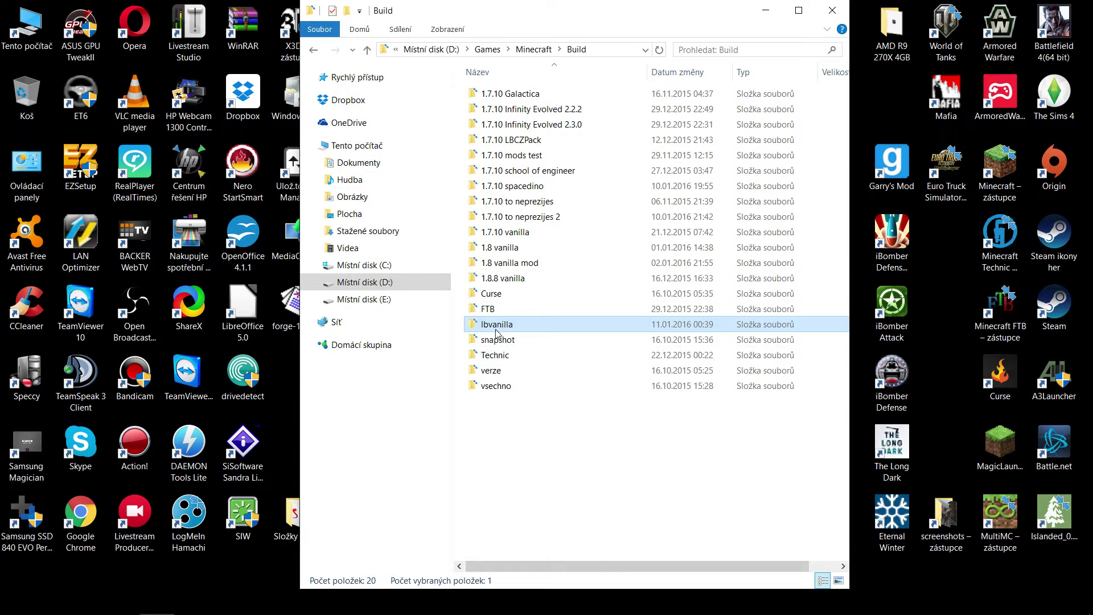
- Rename the pasted lbvanilla folder to "1.7.10 LBVanilla"
click(496, 328)
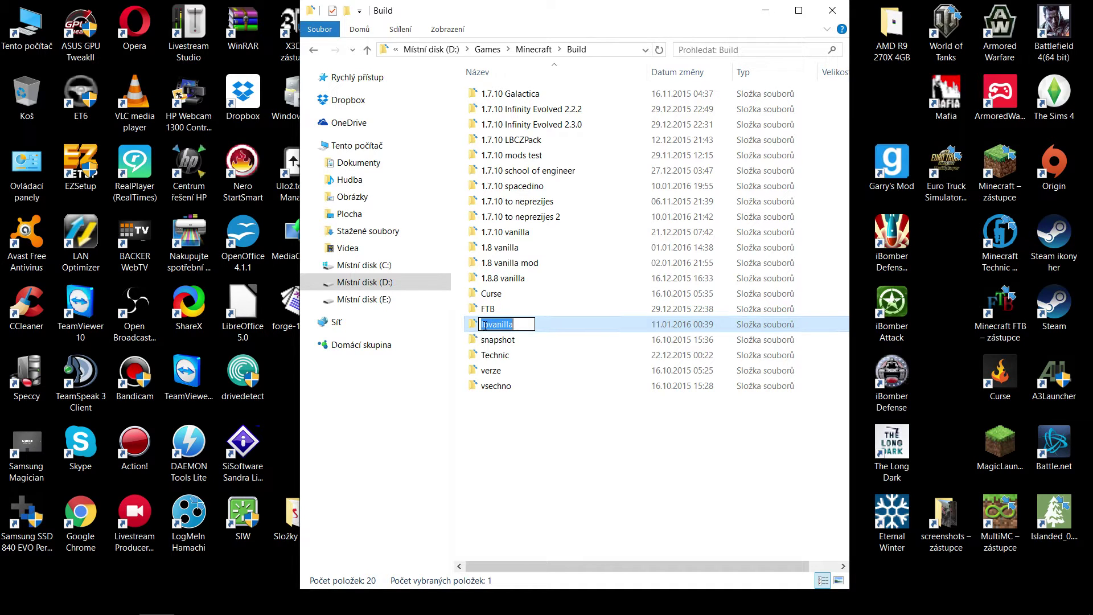
click(484, 325)
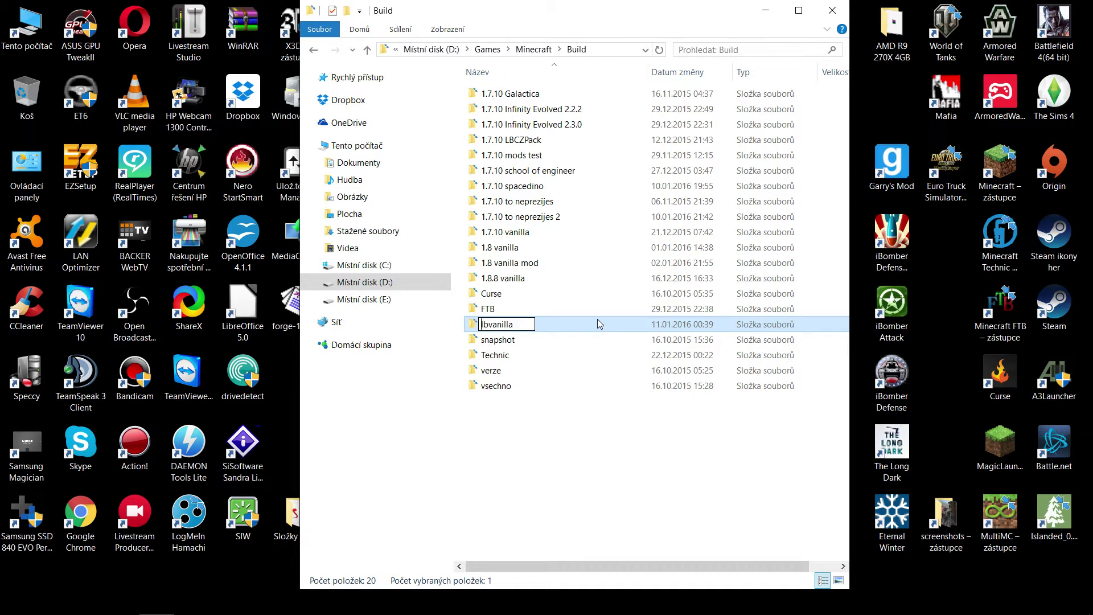
text(1.7.10)
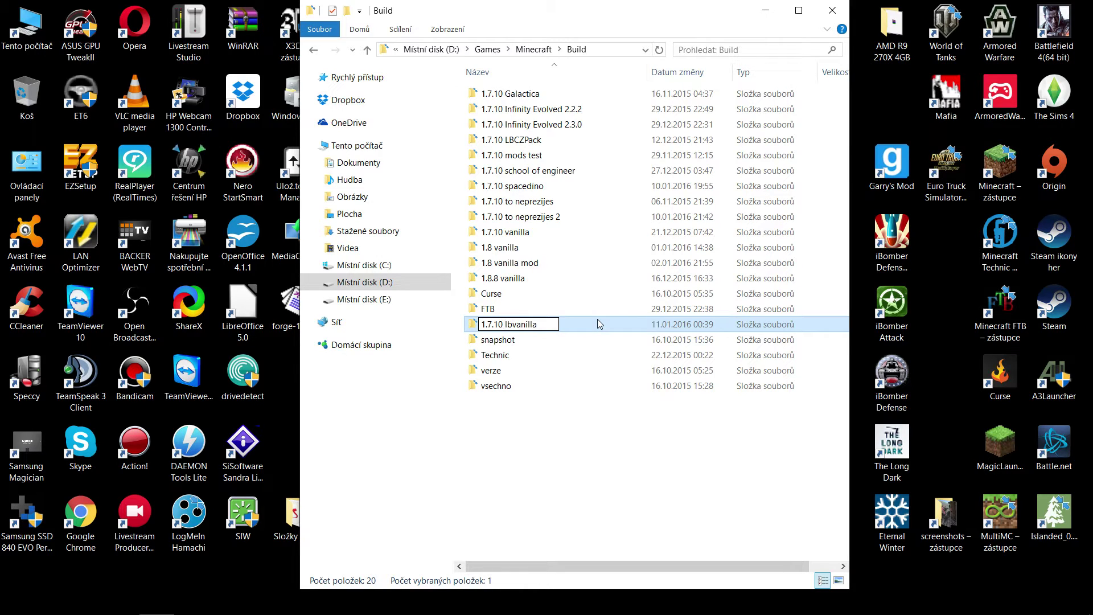
key(Delete)
key(Delete)
text(LB)
key(BackSpace)
text(V)
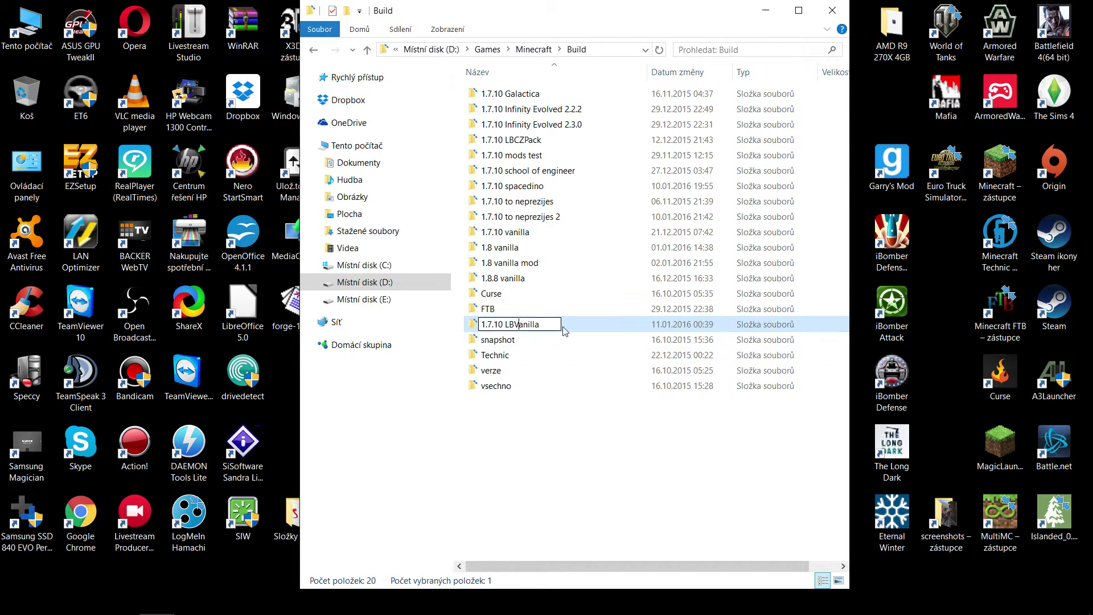
click(538, 468)
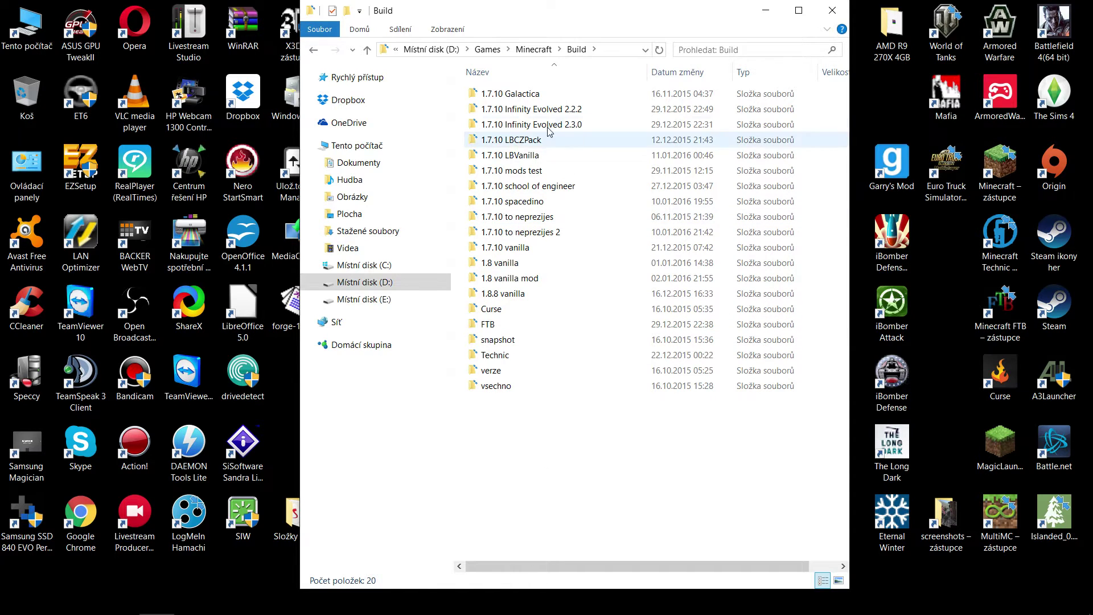
- Copy the full path of the 1.7.10 LBVanilla folder and return to the Build folder
double_click(519, 155)
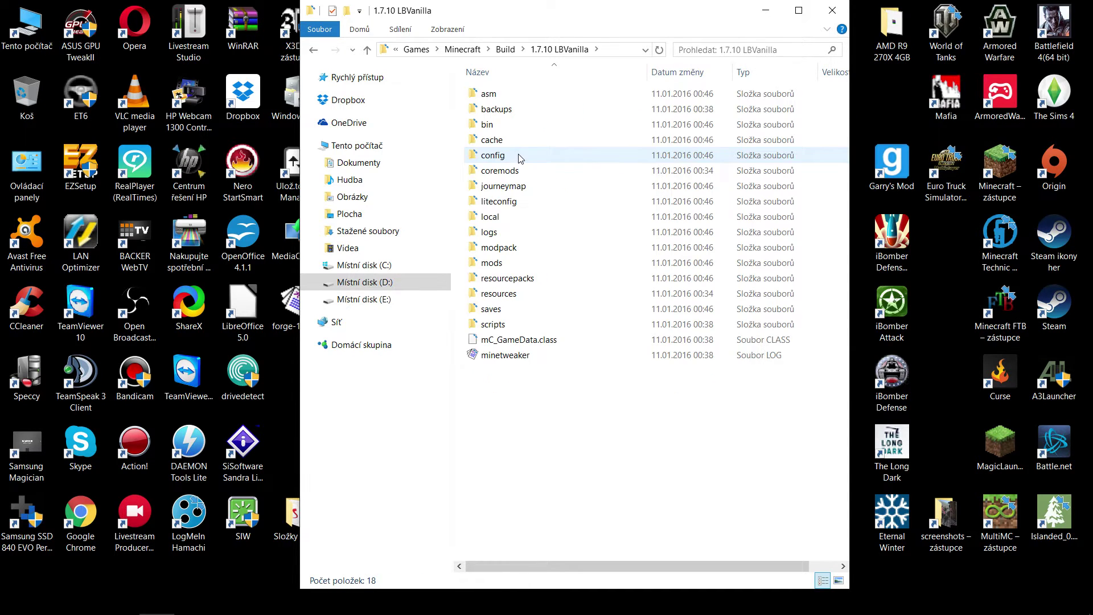
click(619, 53)
key(ctrl+c)
right_click(509, 46)
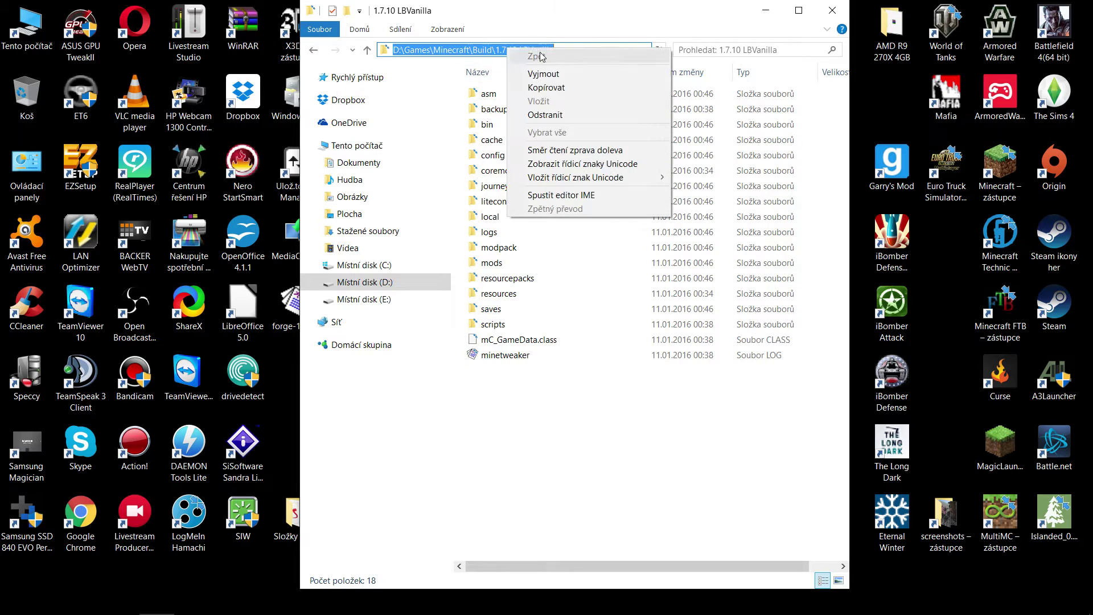
click(556, 87)
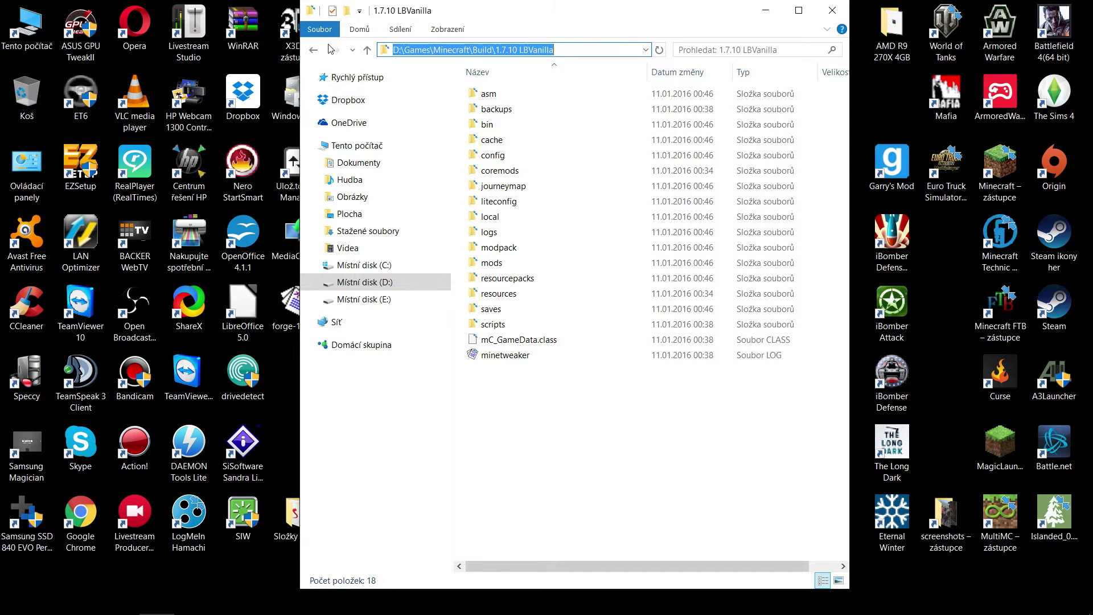
click(314, 51)
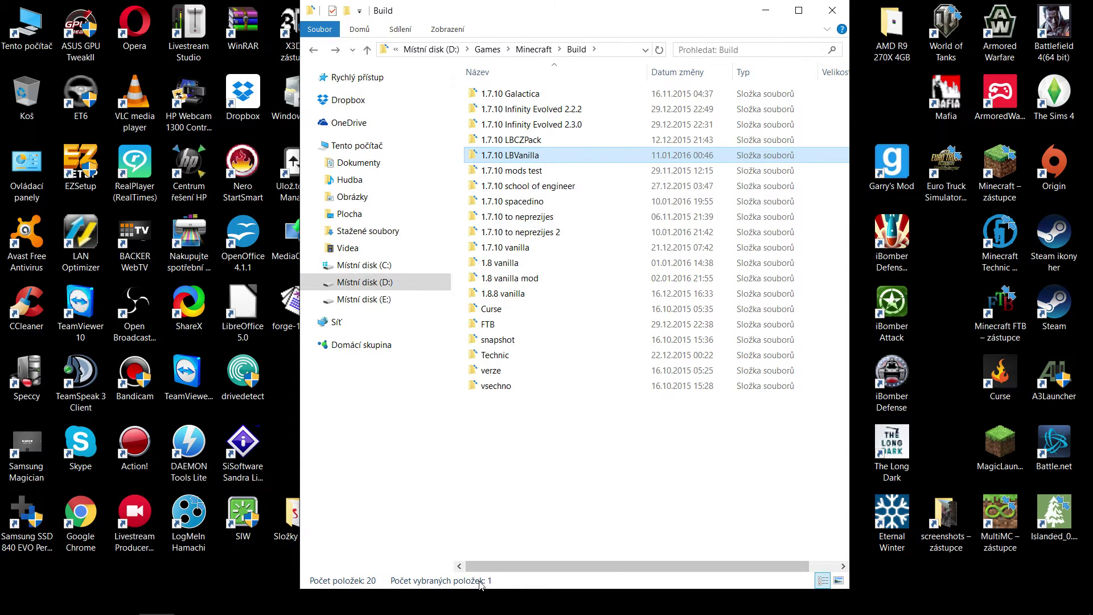
- Switch to the Minecraft Launcher and create a new profile with its game directory set to D:\Games\Minecraft\Build\1.7.10 LBVanilla
mouse_move(368, 606)
click(615, 601)
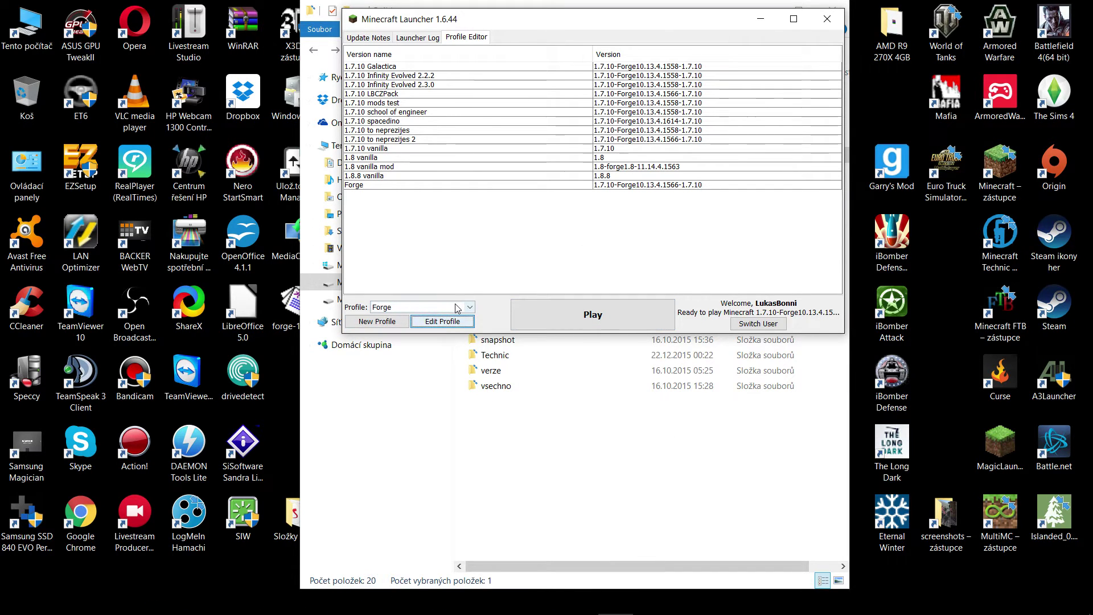
click(370, 322)
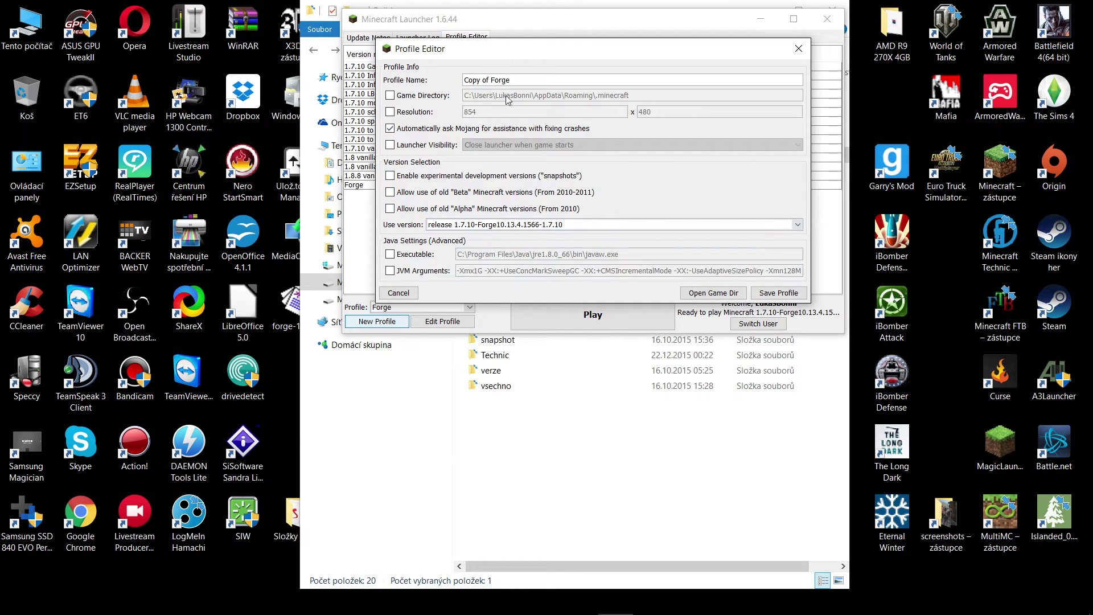
click(391, 97)
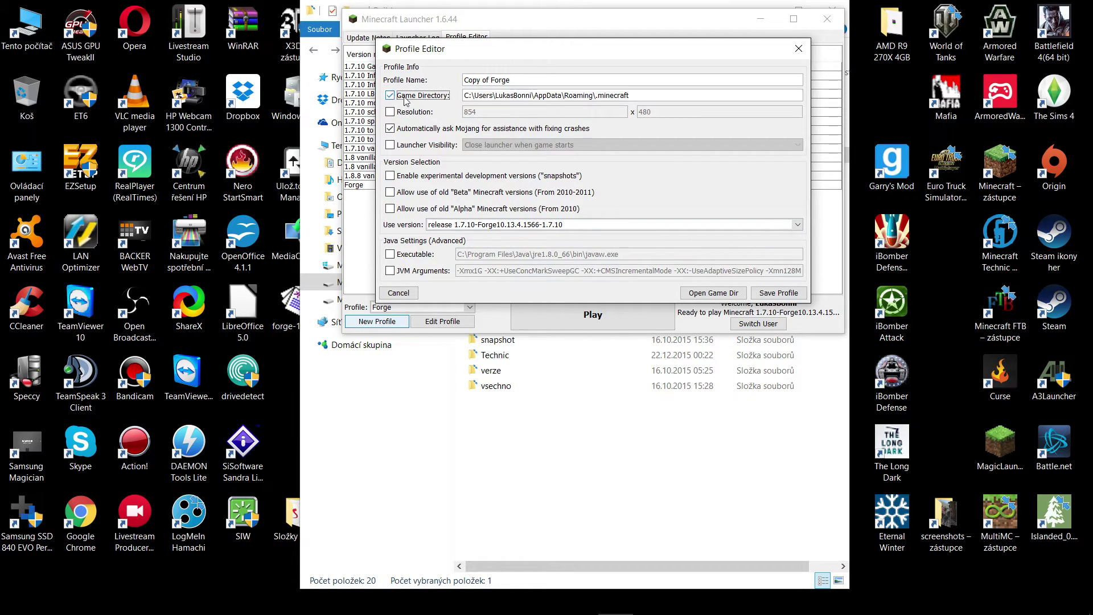
drag(627, 98, 467, 94)
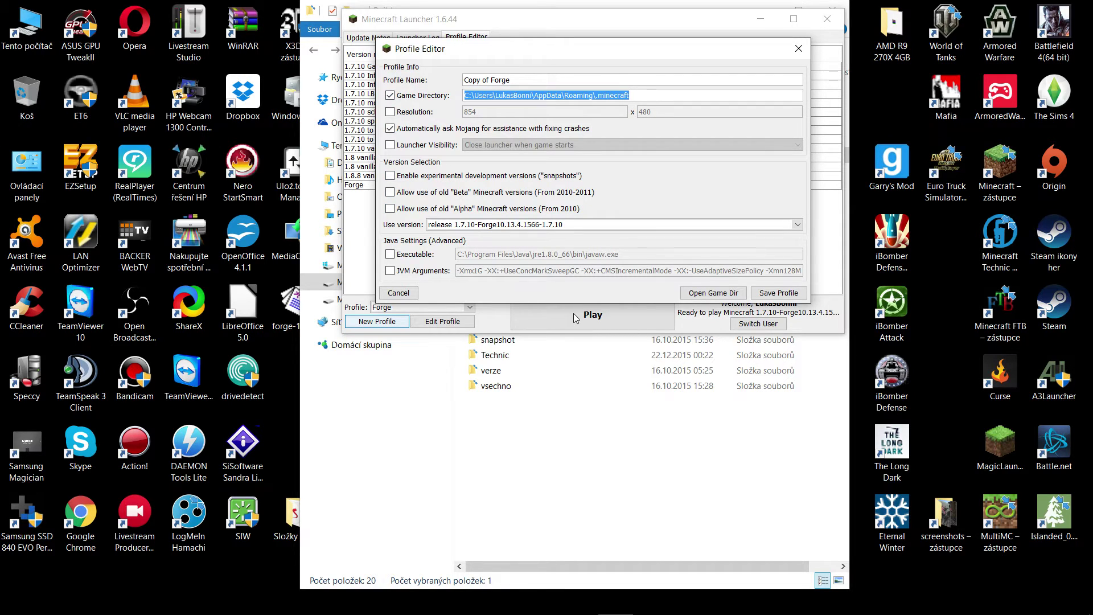
key(ctrl+v)
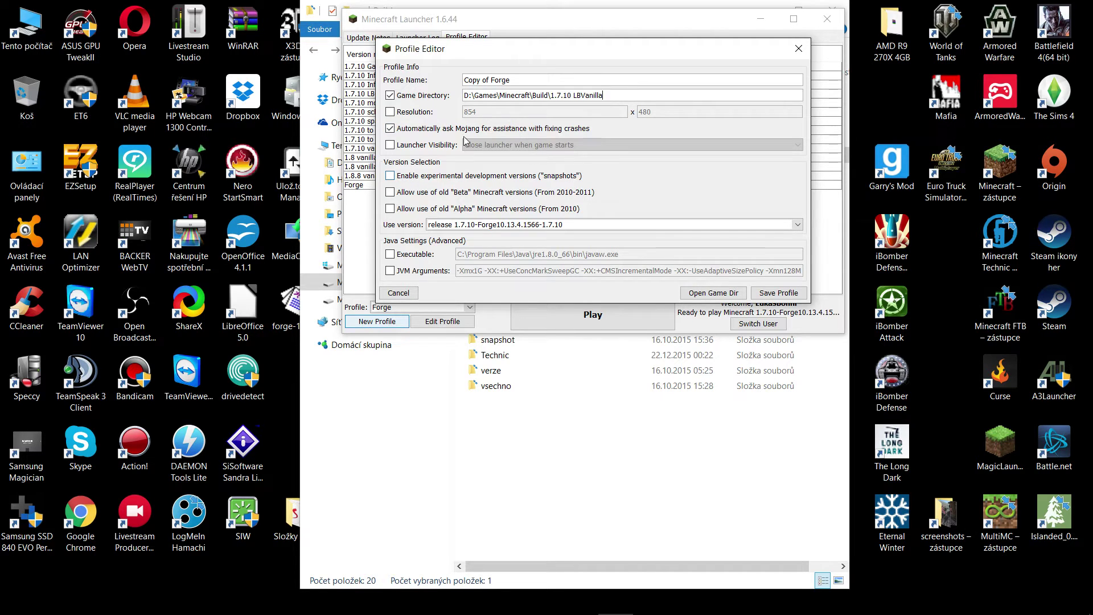
- Enable the new profile's launcher visibility setting and choose "Hide launcher and re-open when game closes"
click(390, 145)
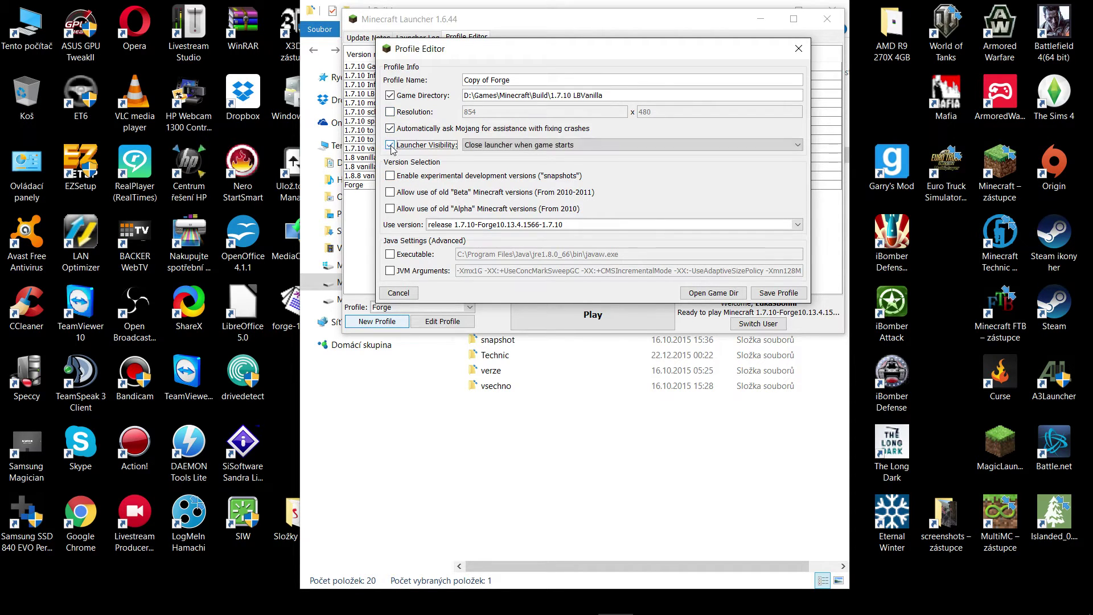
click(503, 147)
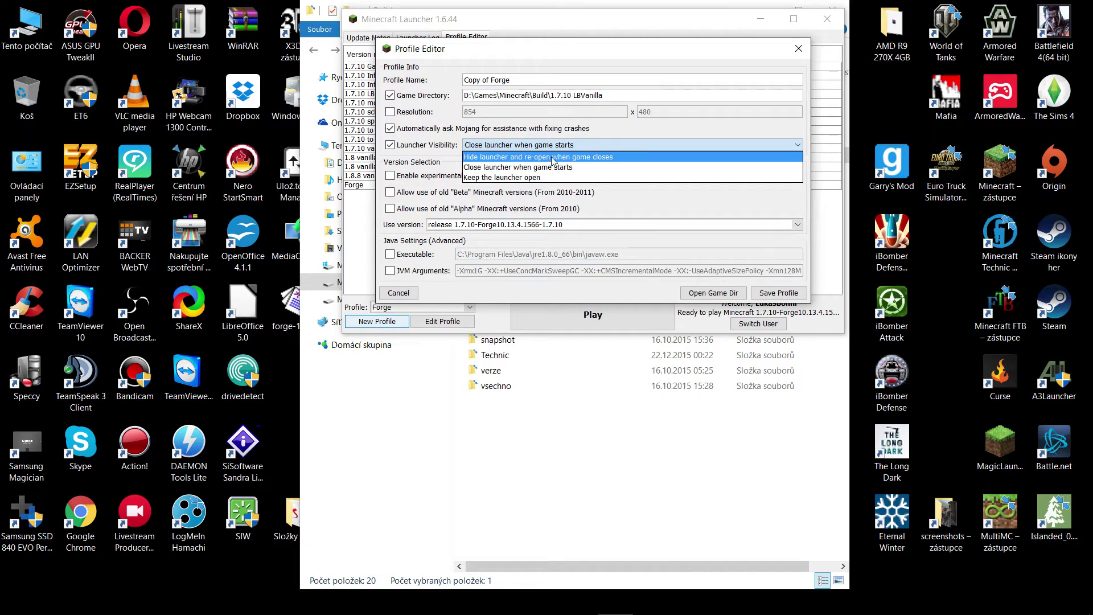
click(576, 159)
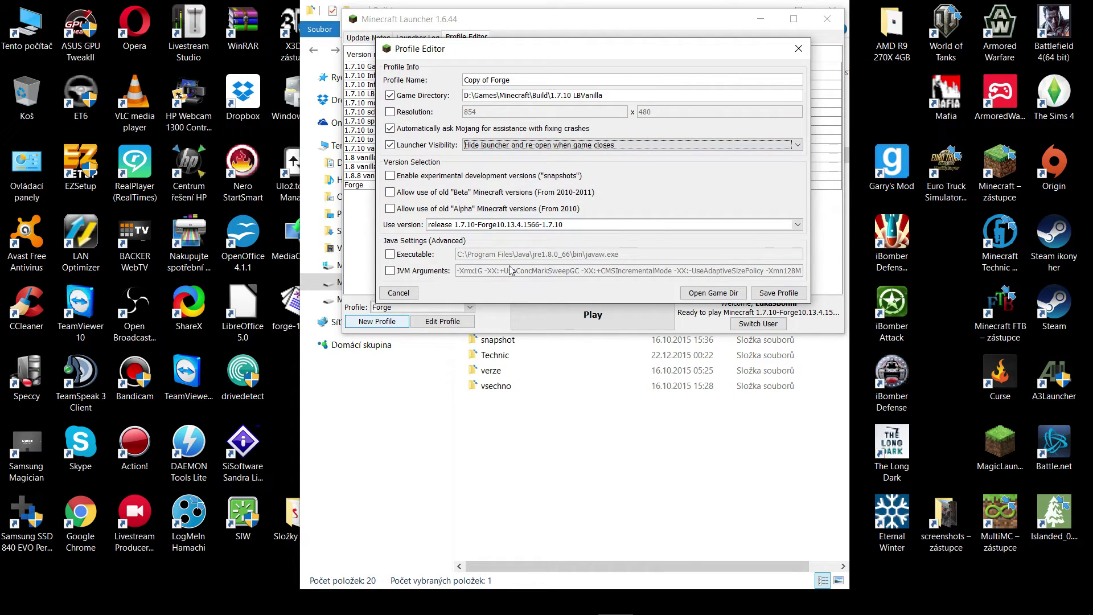
- Enable custom JVM arguments for the new profile and set them to "-Xmx8G -Xms8G"
click(391, 271)
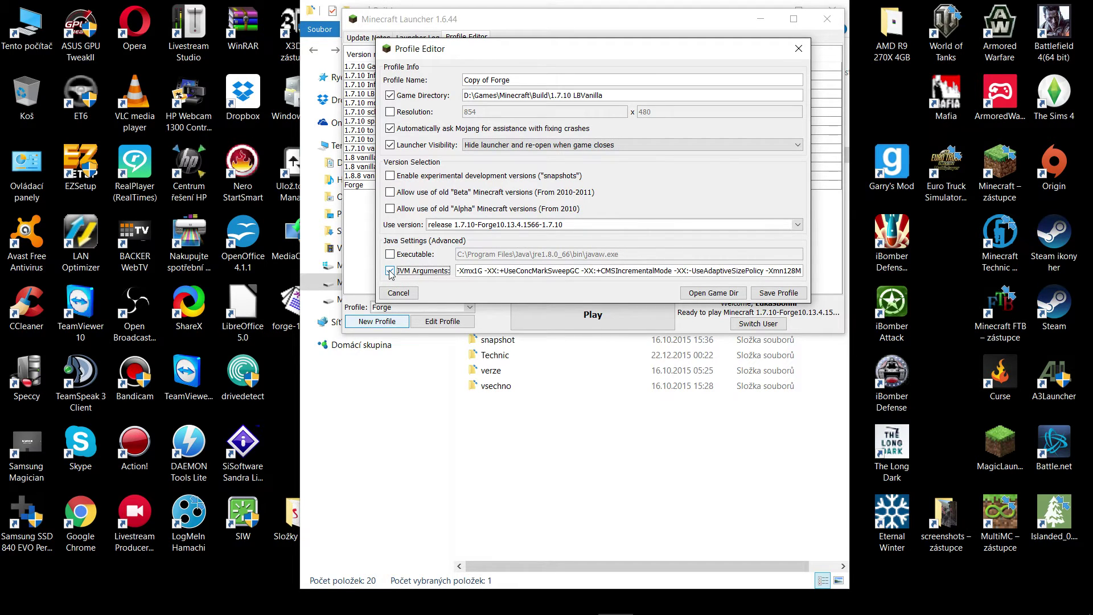
click(476, 271)
text(8)
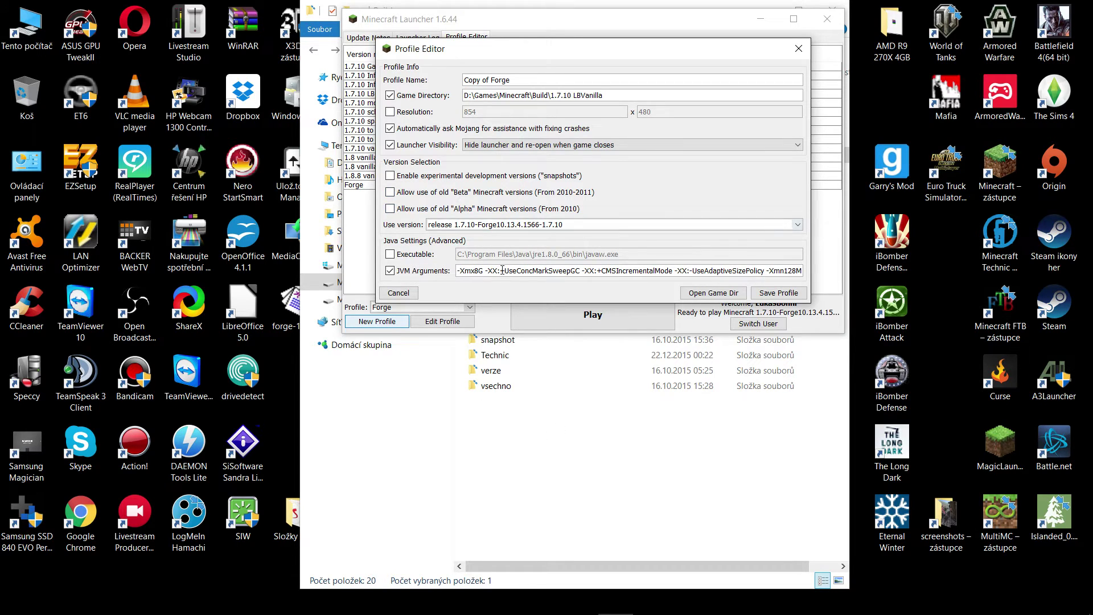
drag(497, 271, 835, 276)
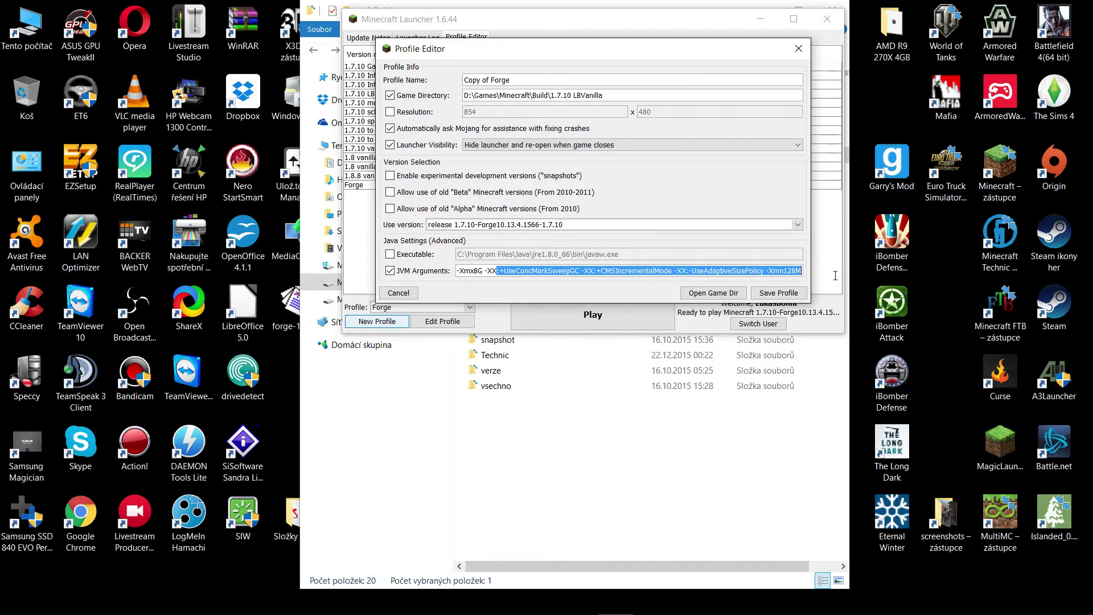
key(BackSpace)
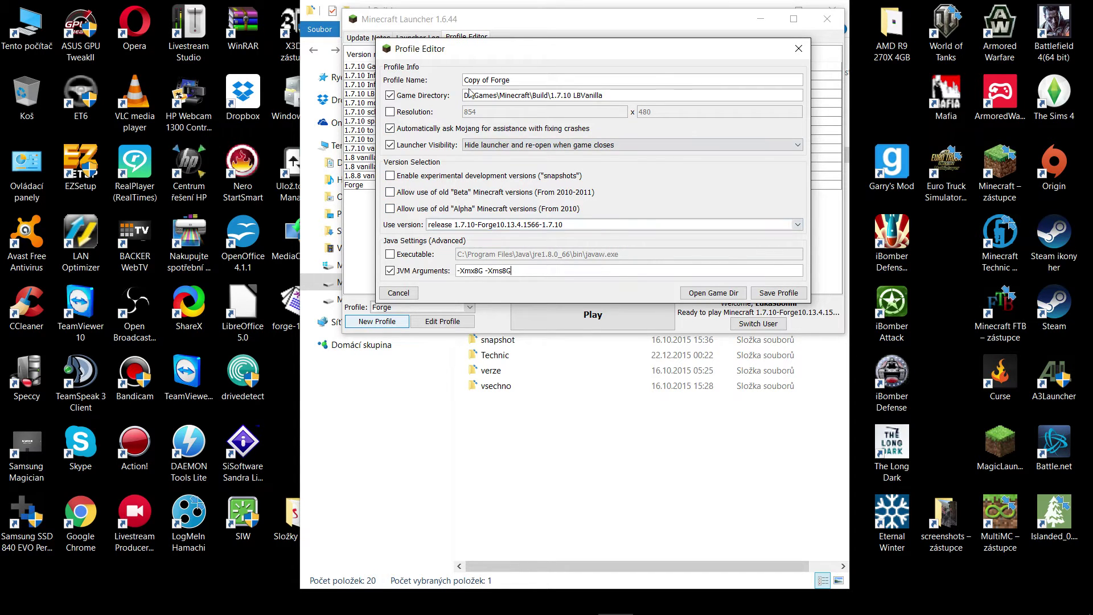
- Name the new profile "1.7.10 LBVanilla" and save it
mouse_move(552, 95)
mouse_down()
mouse_move(601, 96)
mouse_move(558, 97)
mouse_up()
click(601, 95)
drag(514, 81, 442, 77)
text(1.7.10 LBVanilla)
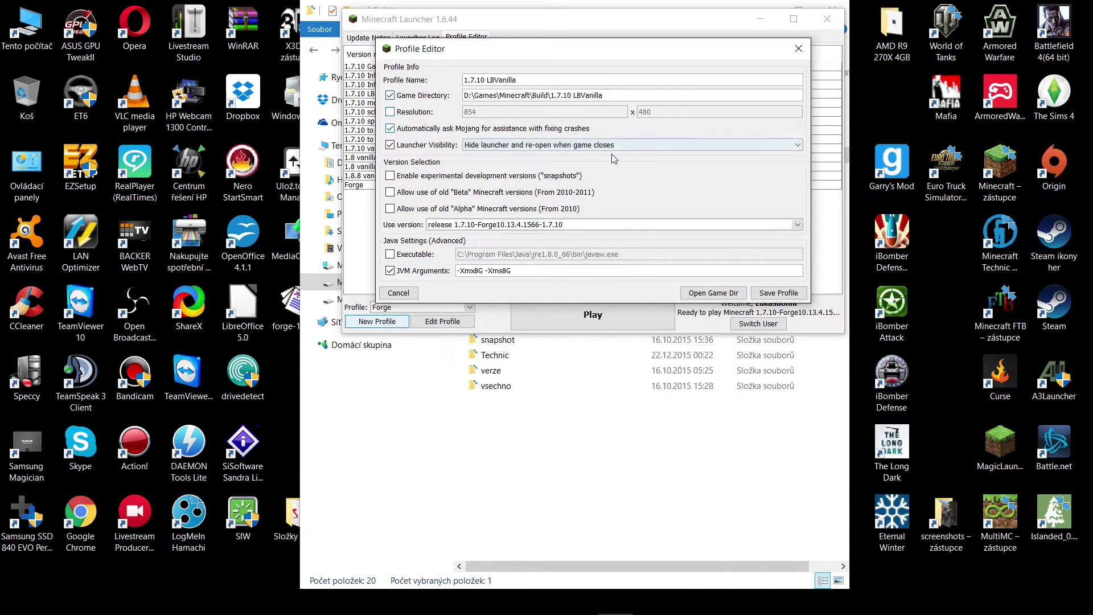
click(774, 294)
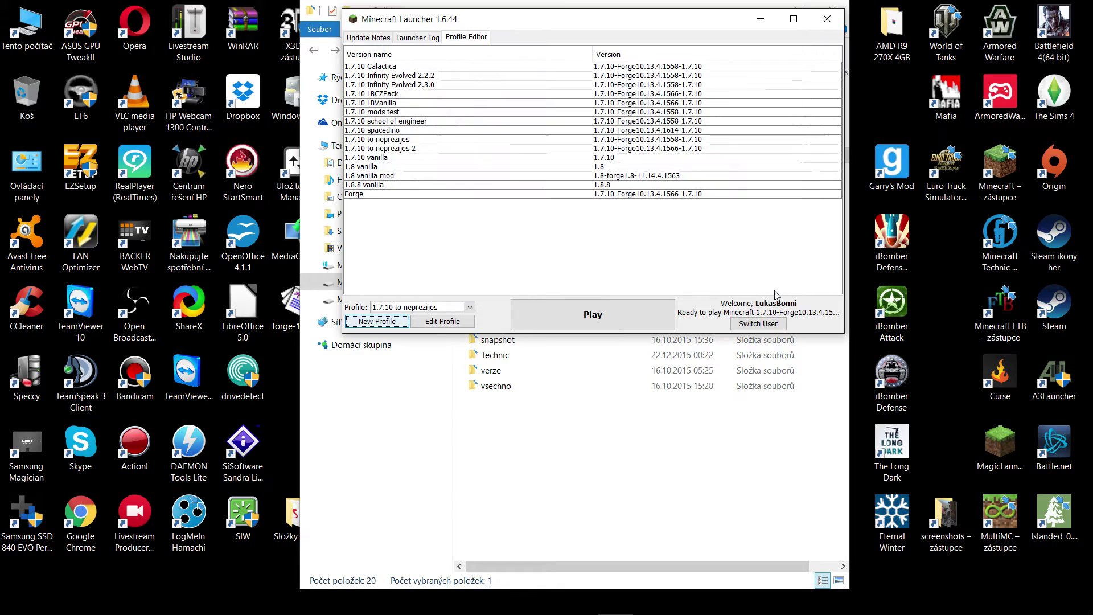
- Delete the Forge profile from the launcher's profile list
click(470, 308)
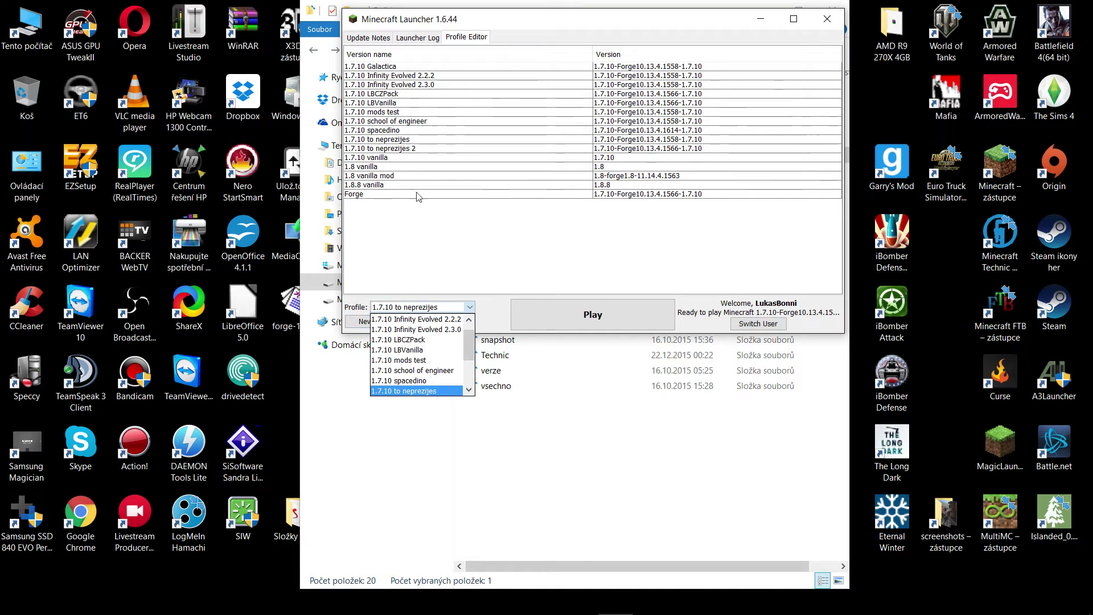
right_click(378, 194)
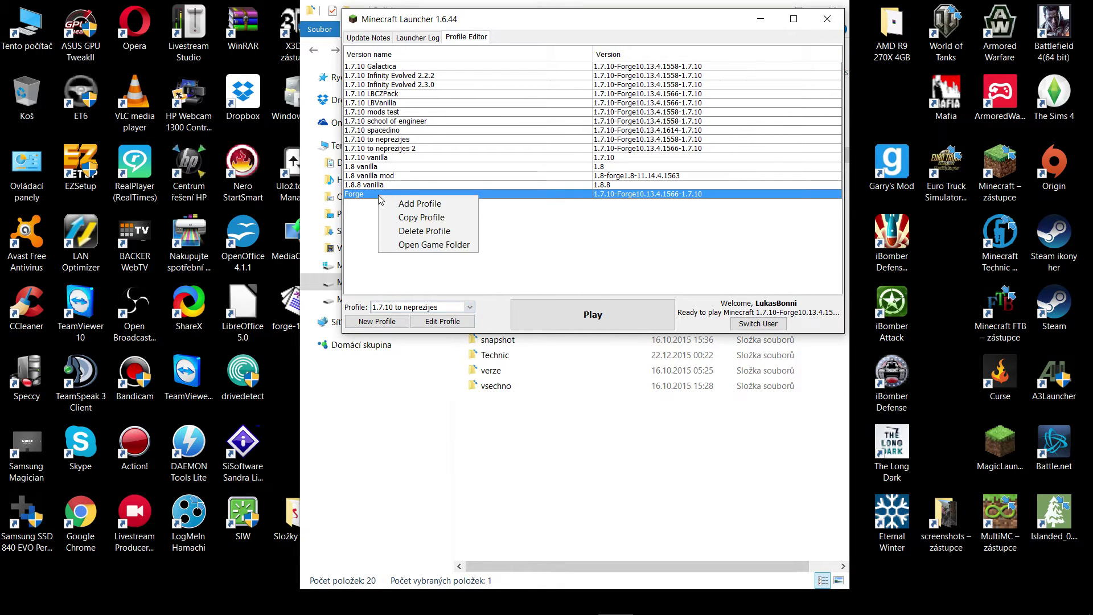
click(454, 231)
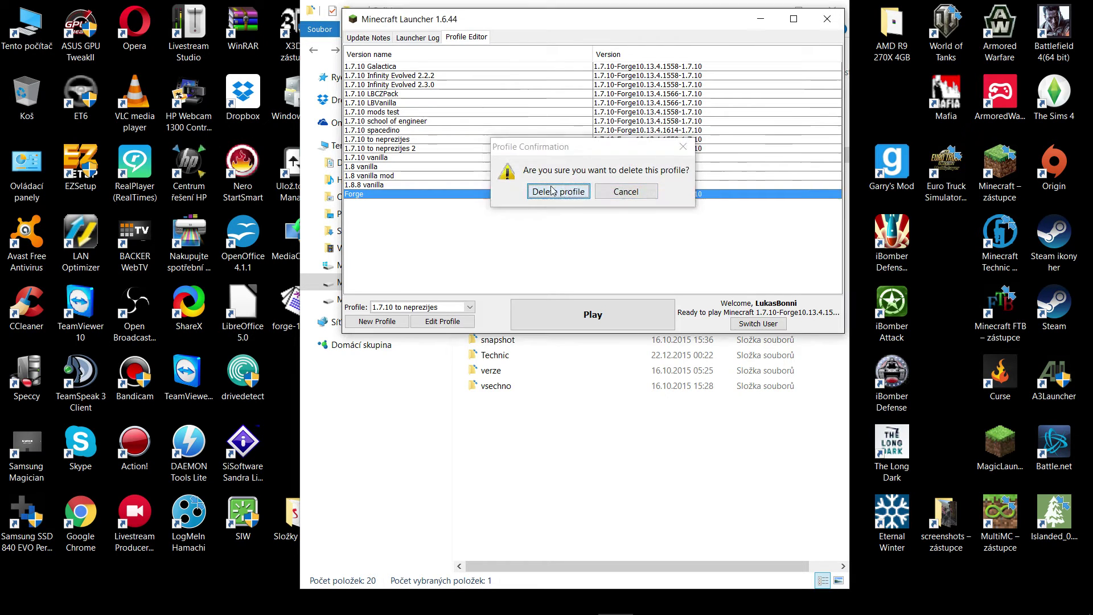
click(579, 190)
- Switch to File Explorer, examine the installed versions in AppData\Roaming\.minecraft\versions on drive C, and close the window
click(427, 502)
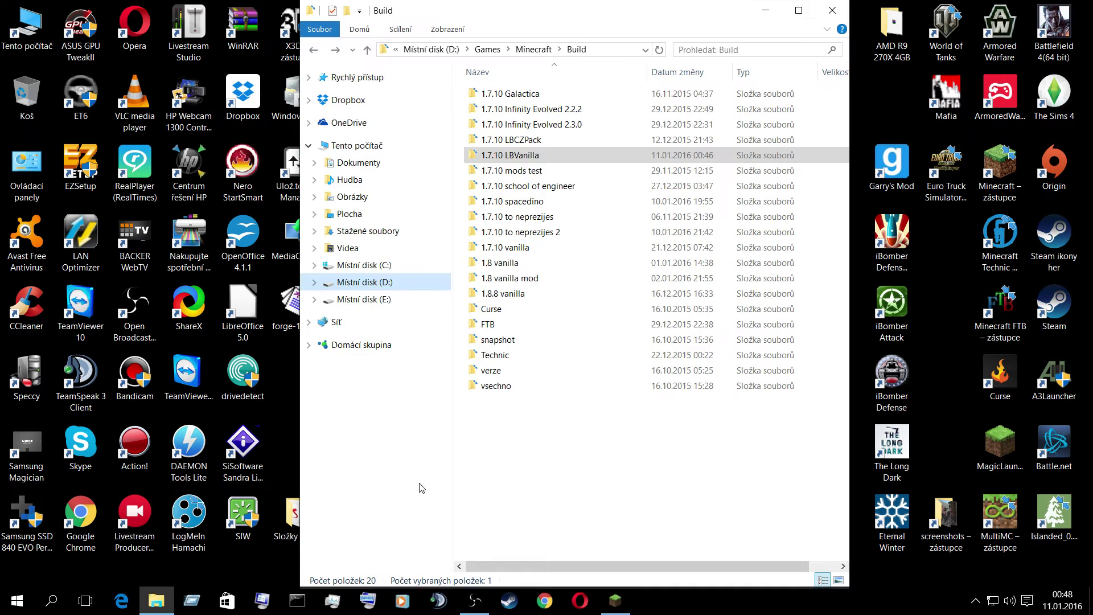
click(365, 267)
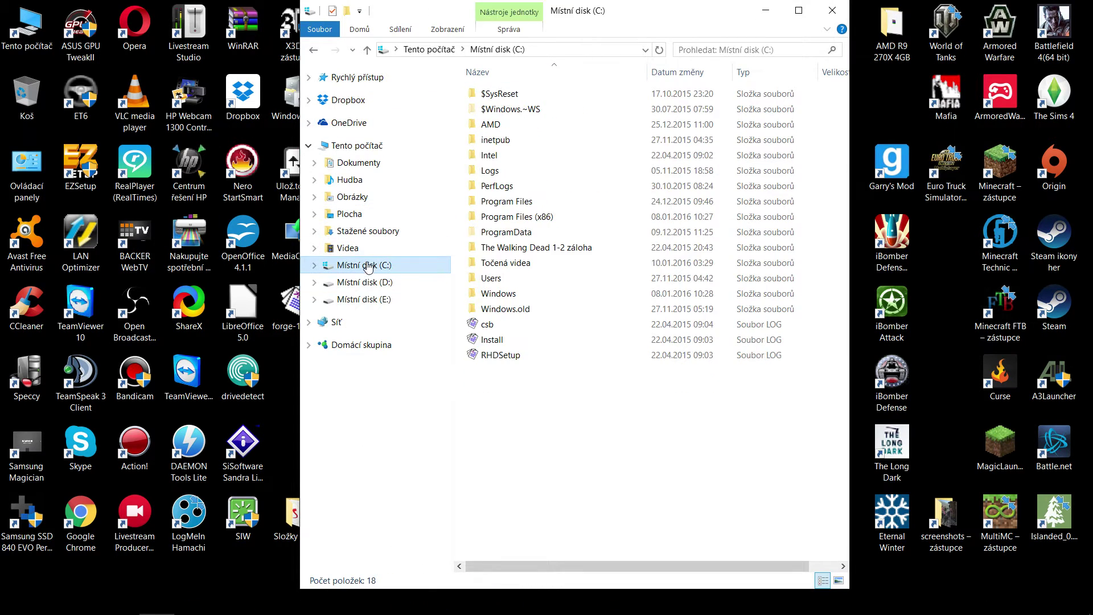
double_click(518, 279)
double_click(516, 140)
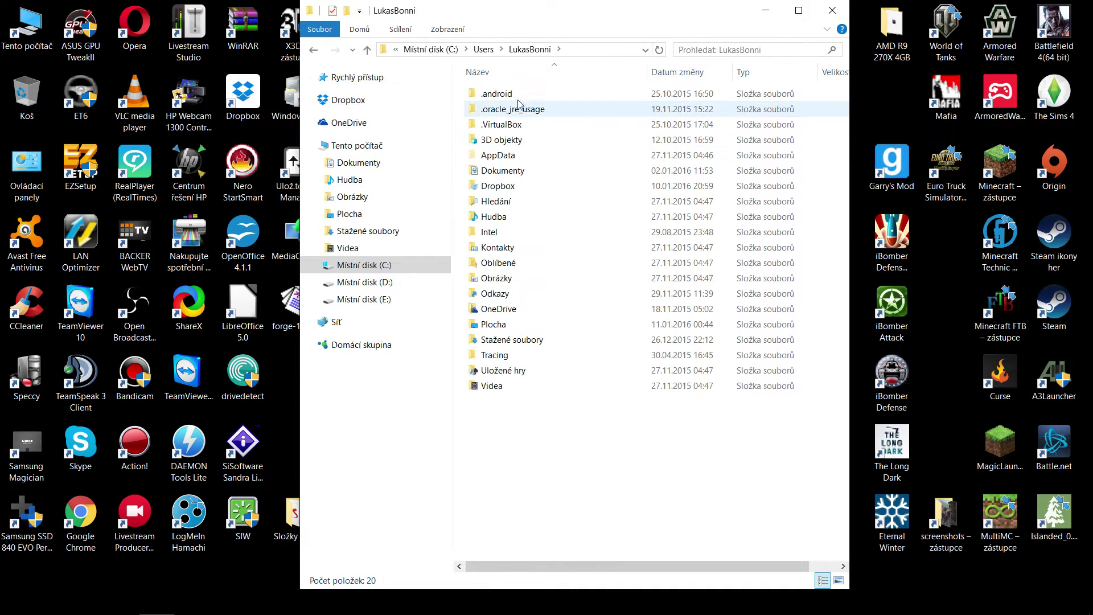
double_click(515, 155)
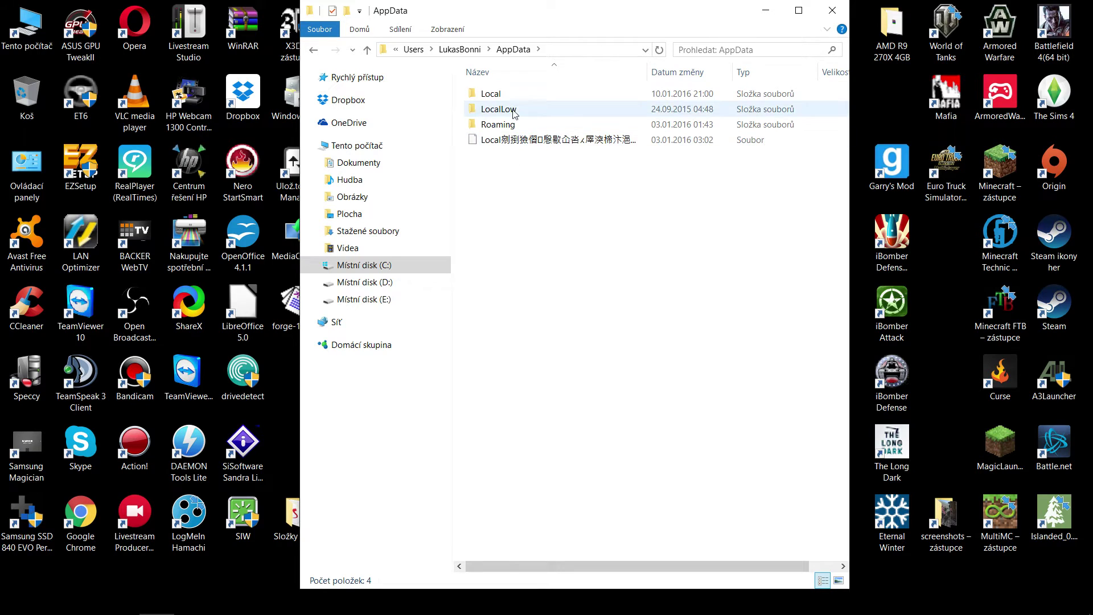
double_click(504, 124)
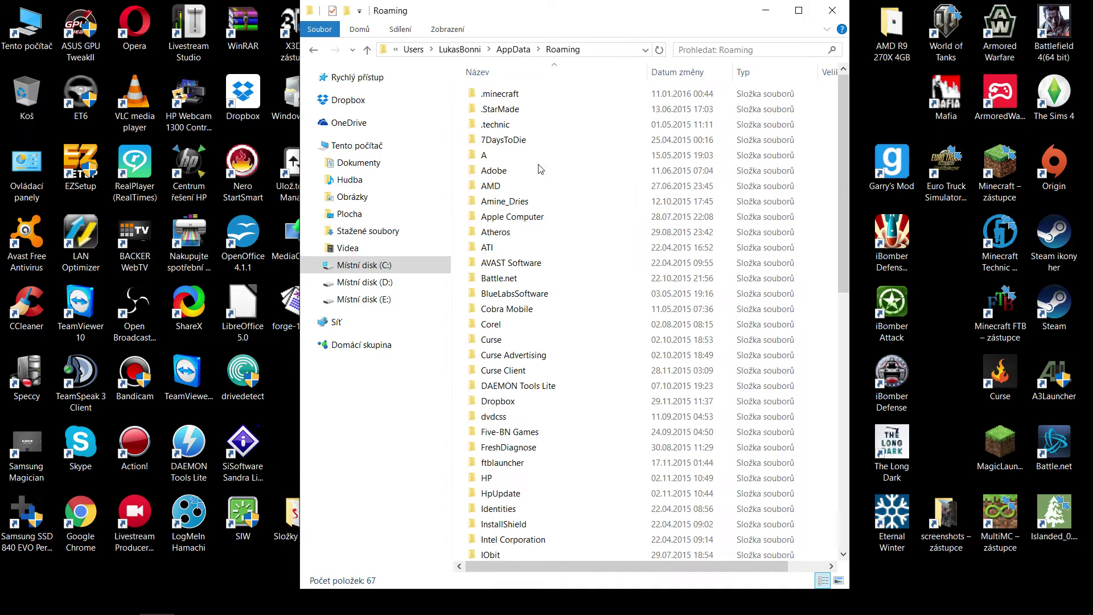
double_click(504, 94)
click(504, 128)
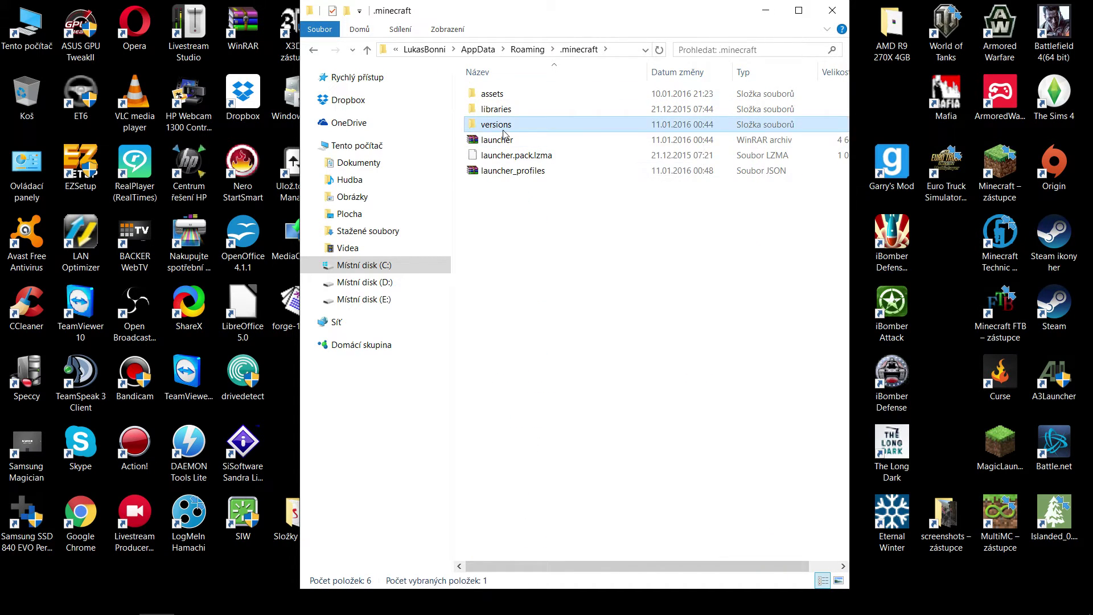
double_click(503, 128)
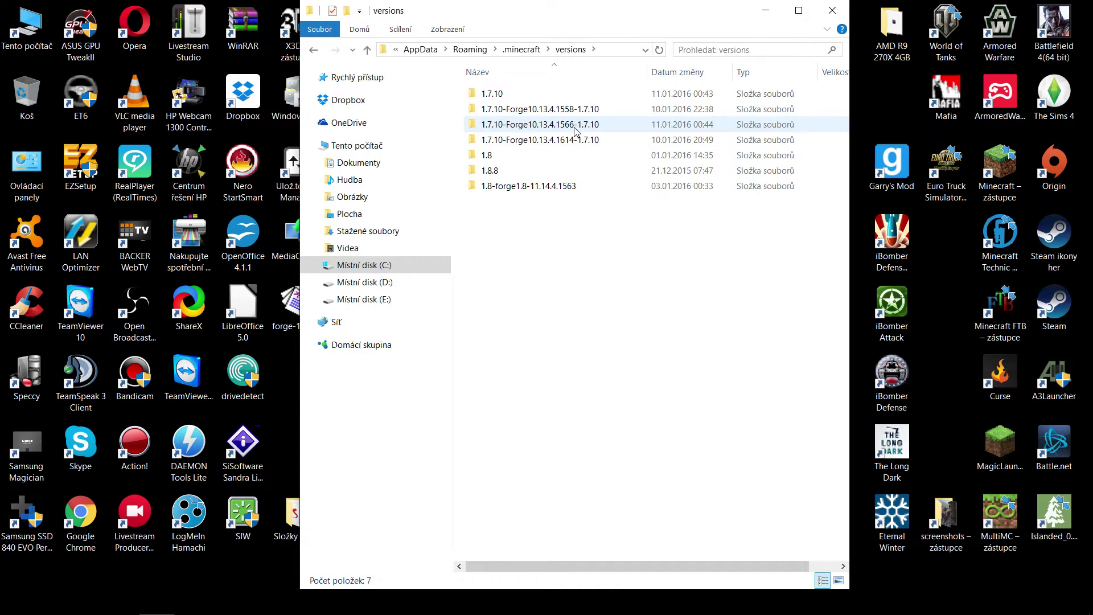
click(848, 10)
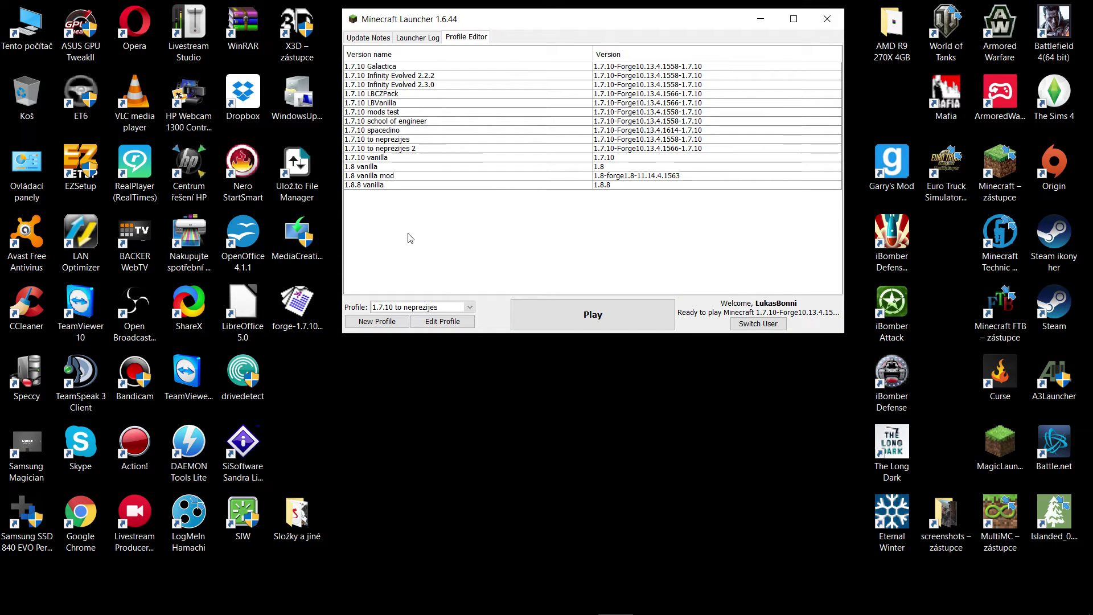
- Examine the settings of the 1.7.10 LBCZPack and 1.7.10 school of engineer profiles, including their JVM arguments, and close each without changes
click(433, 306)
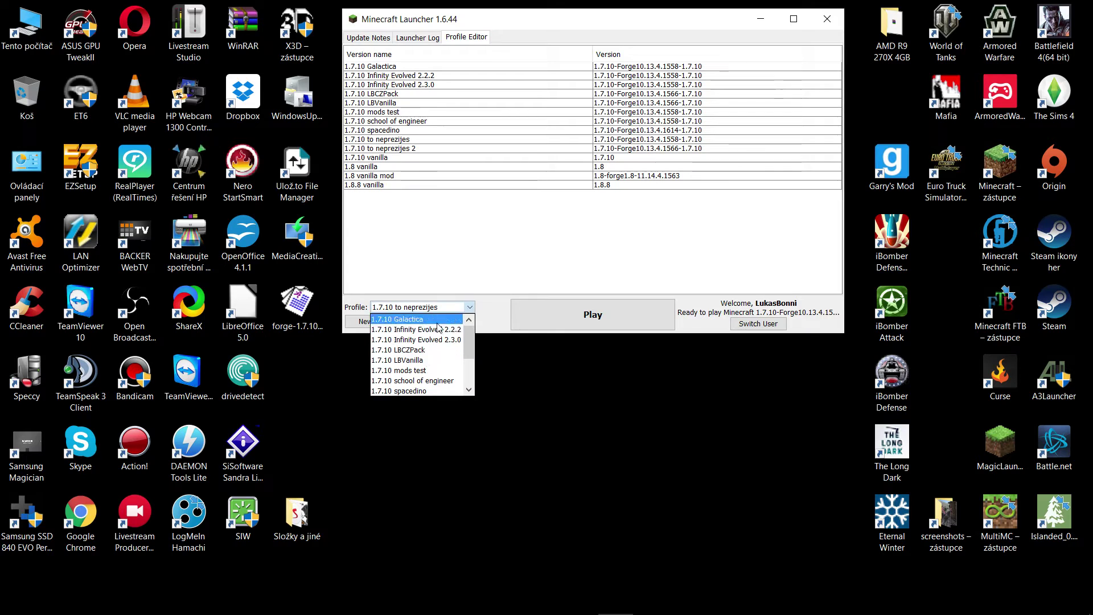
click(455, 349)
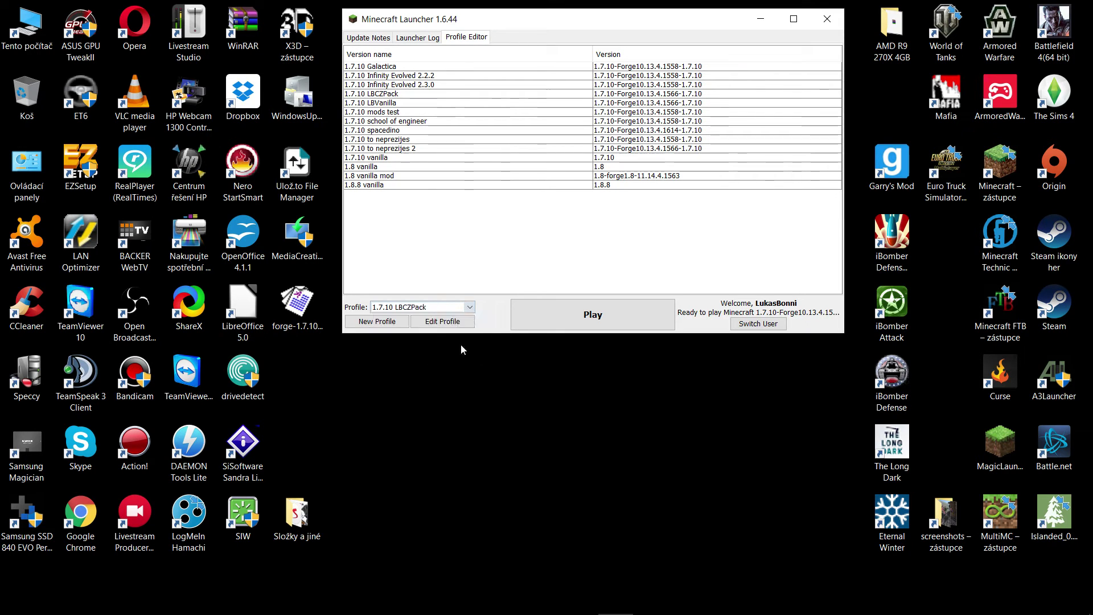
click(440, 320)
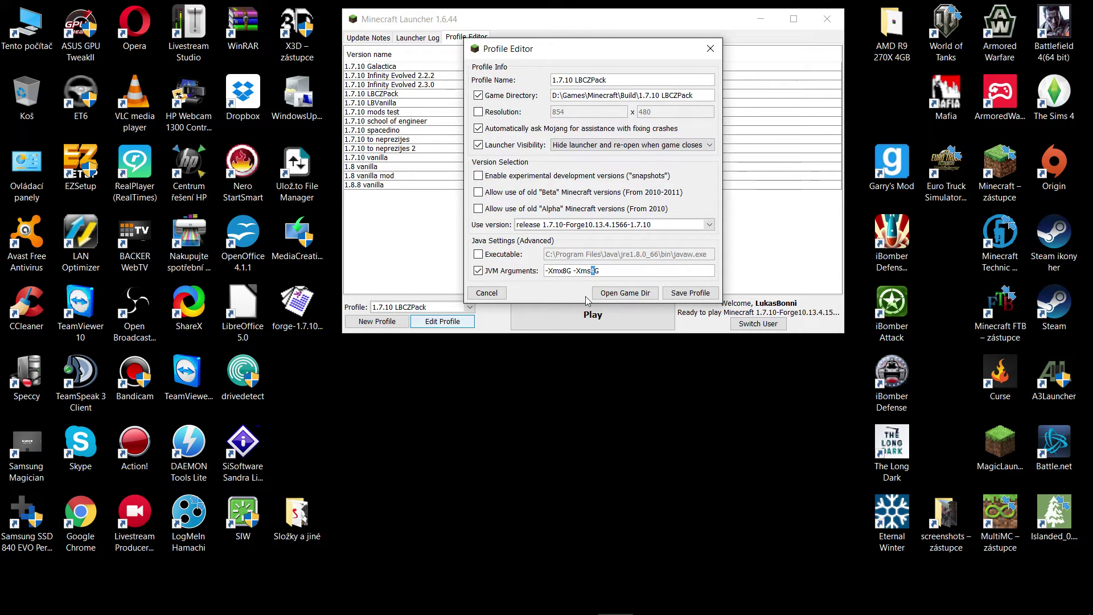
click(710, 48)
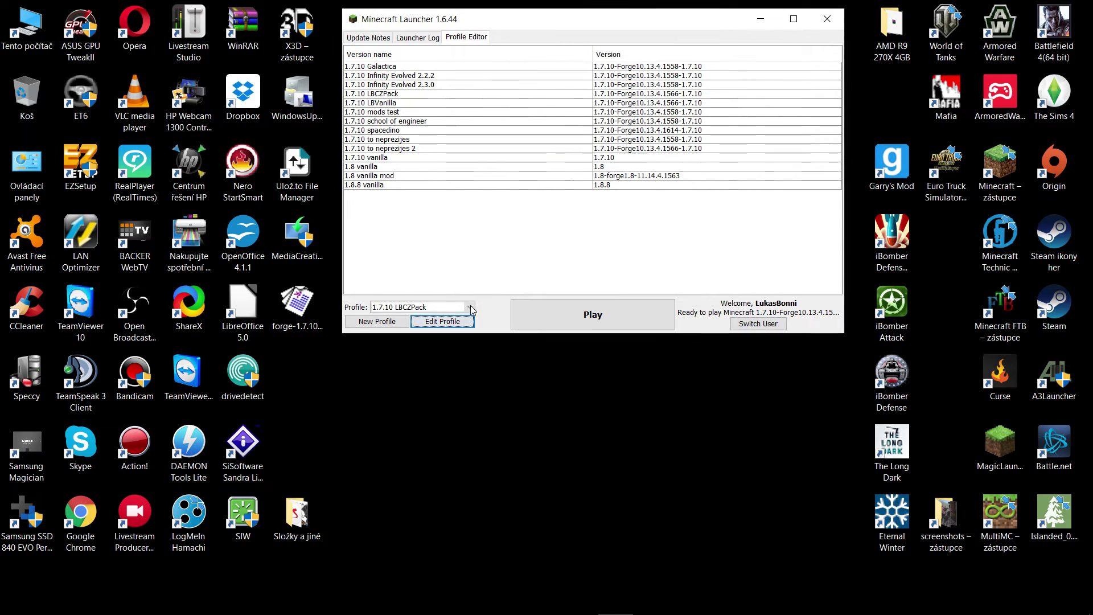
click(439, 307)
click(424, 380)
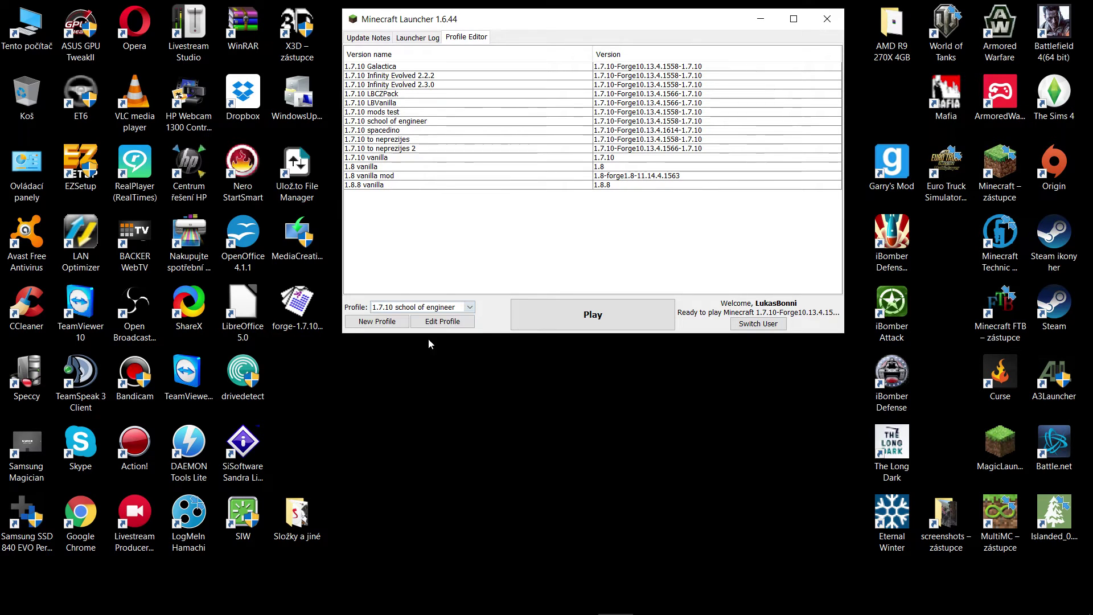
click(442, 321)
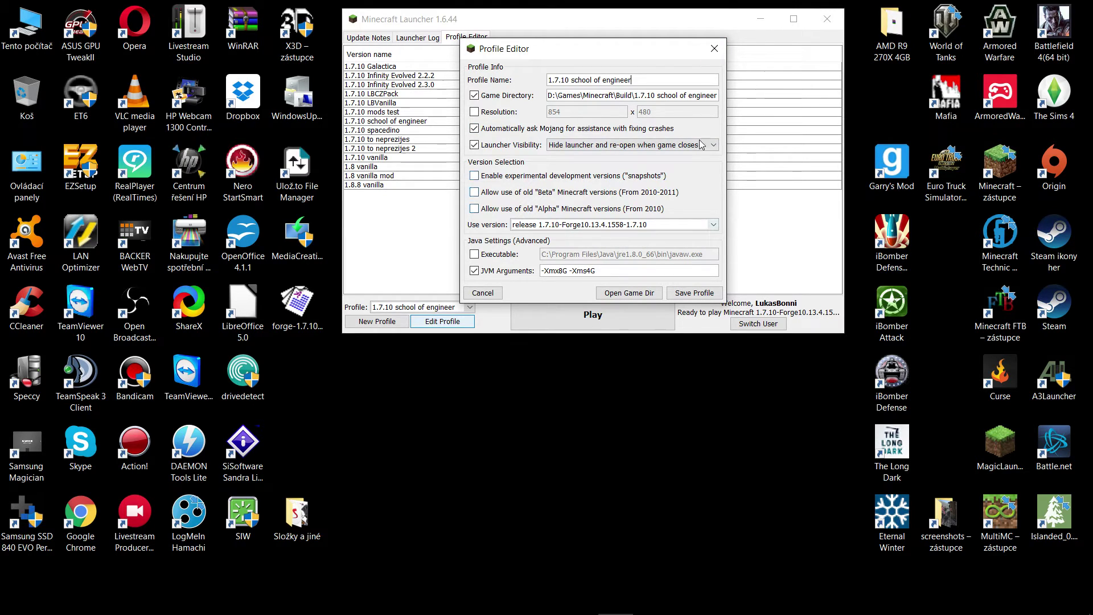
click(720, 51)
- Change the JVM arguments of the 1.7.10 LBVanilla profile to "-Xmx8G -Xms4G" and save the profile
click(470, 307)
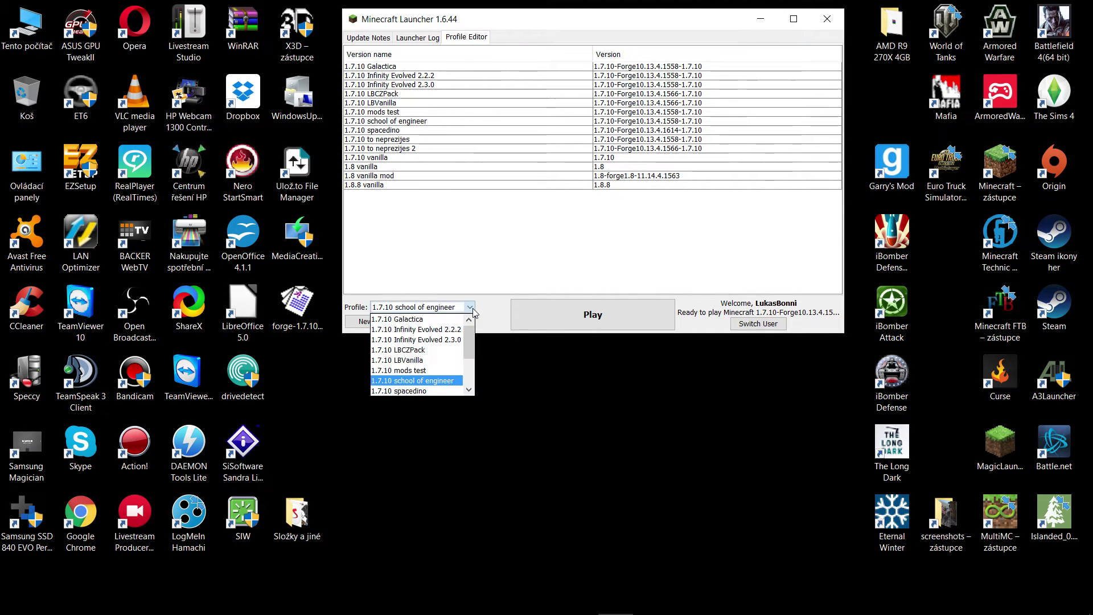
click(429, 366)
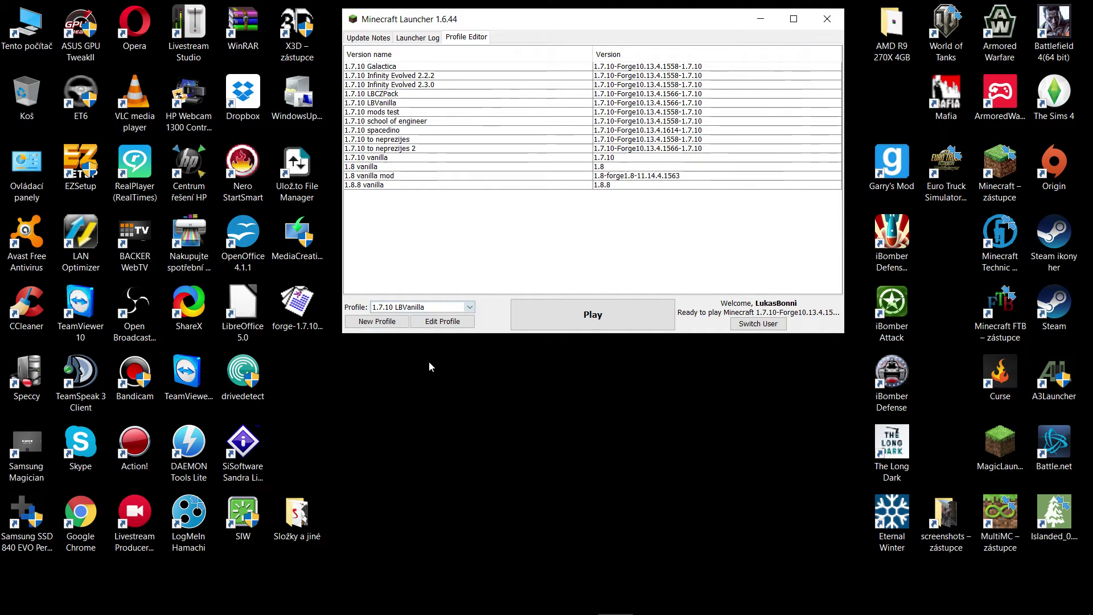
click(442, 322)
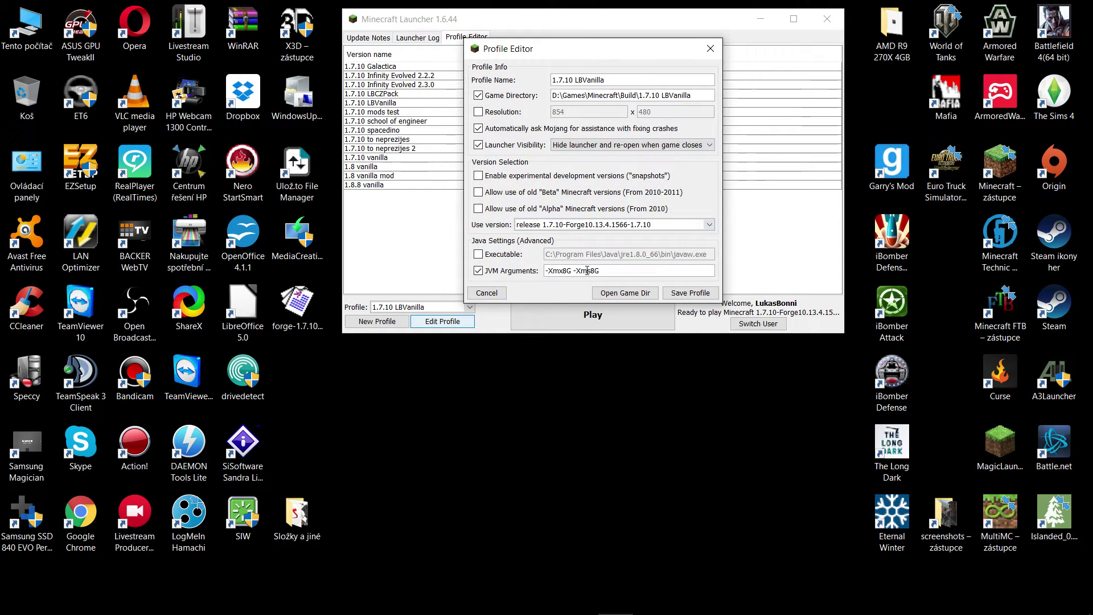
drag(589, 270, 593, 270)
text(4)
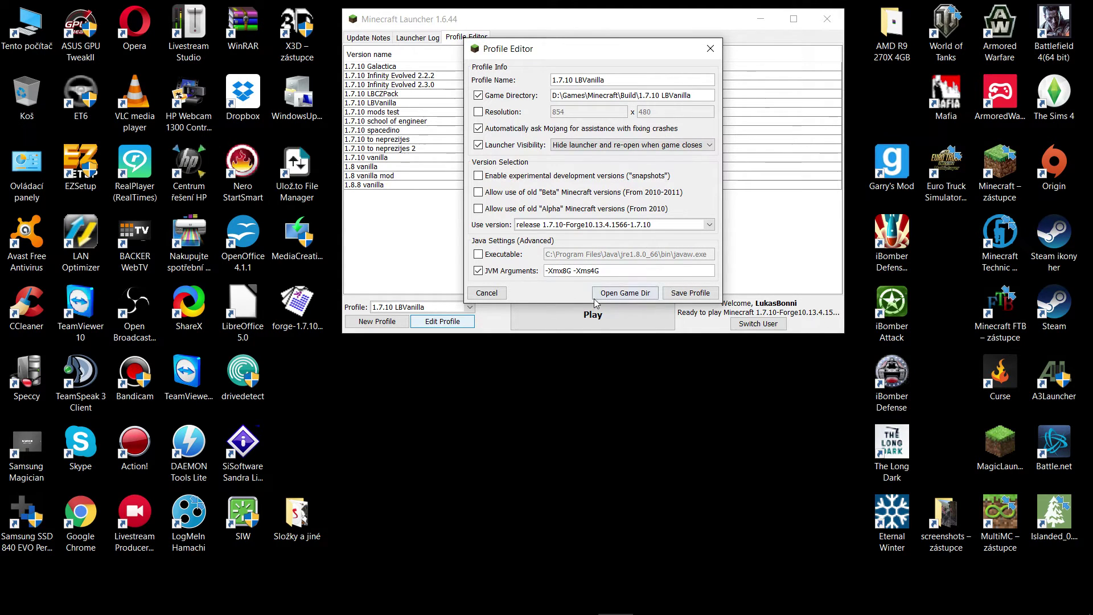
click(694, 295)
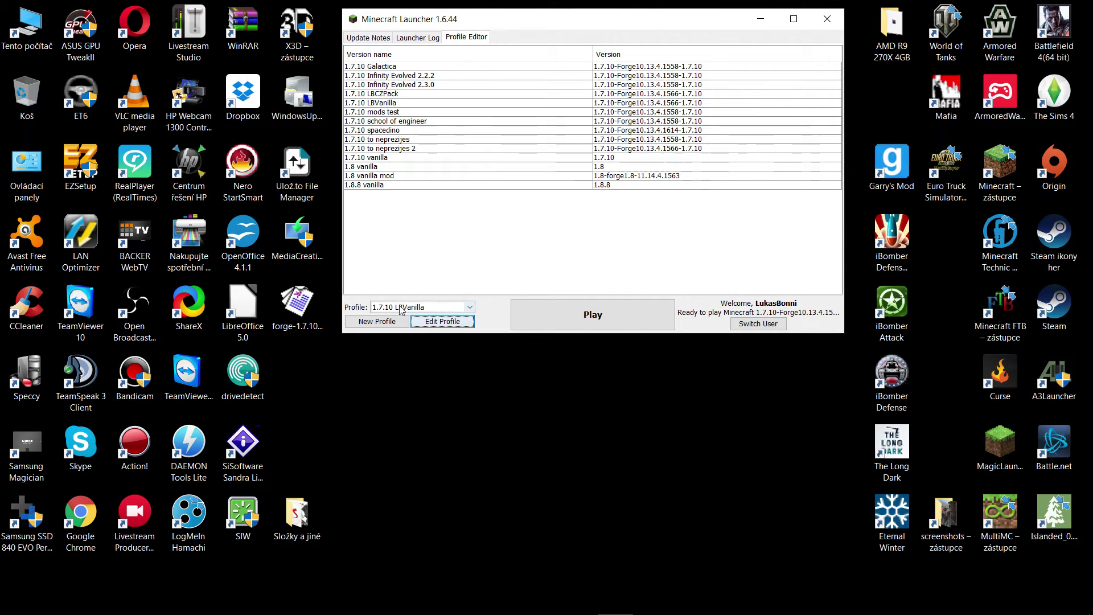
- Launch Minecraft with the 1.7.10 LBVanilla profile and maximize the game window
click(593, 313)
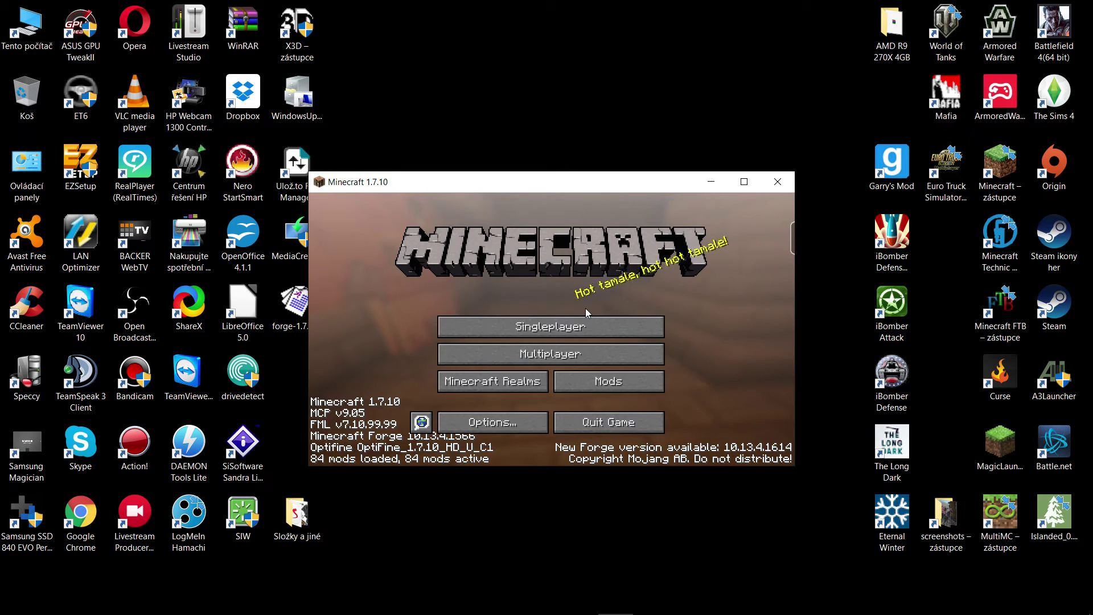
click(744, 182)
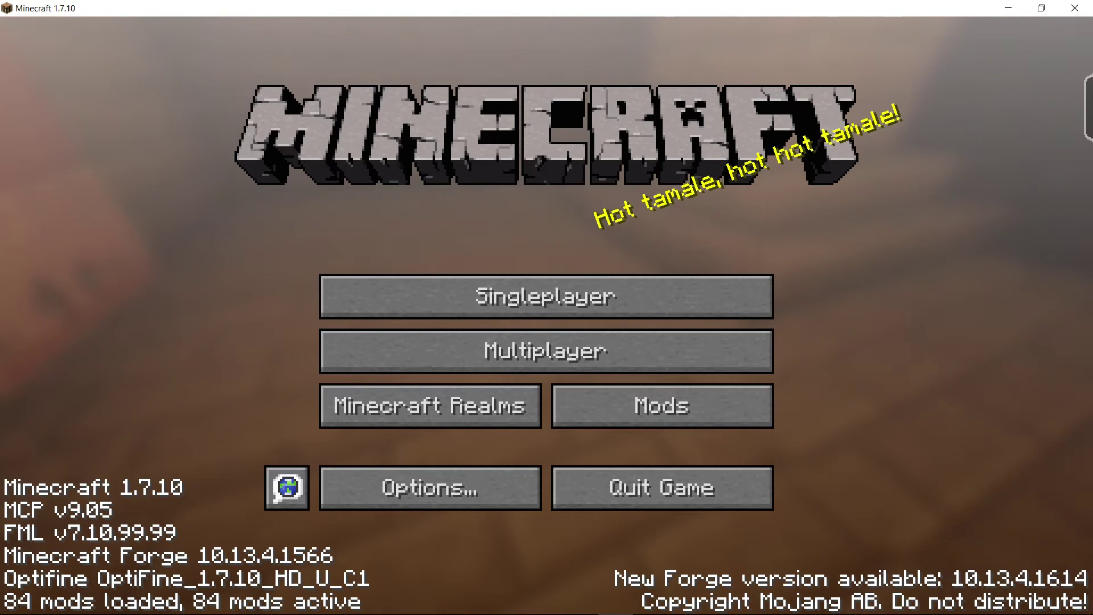
- Start creating a new singleplayer world and turn on Allow Cheats and Bonus Chest in its additional options
click(555, 308)
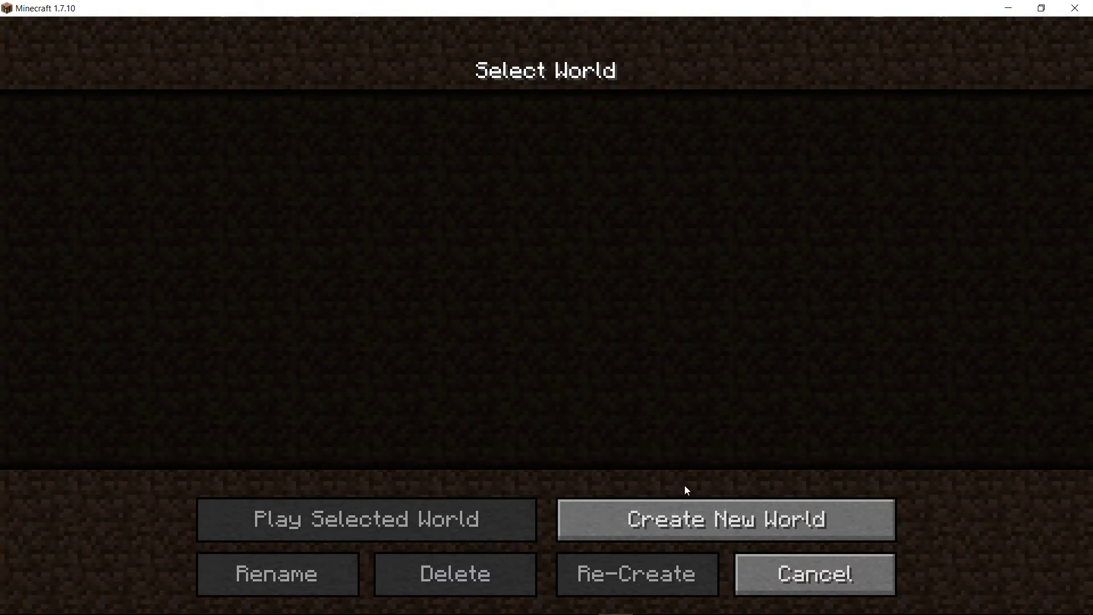
click(647, 518)
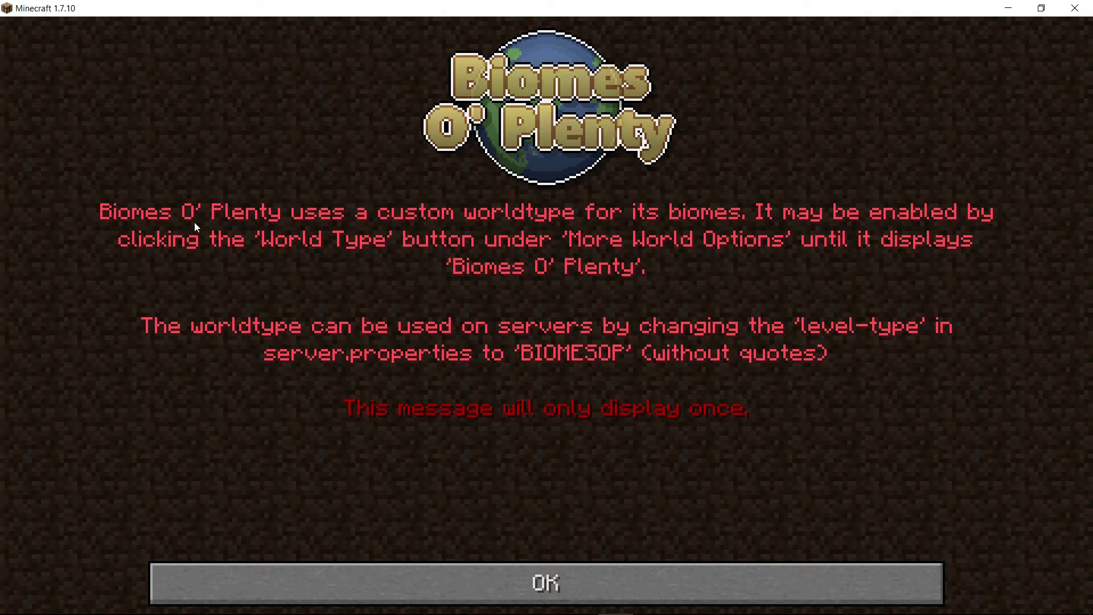
click(521, 586)
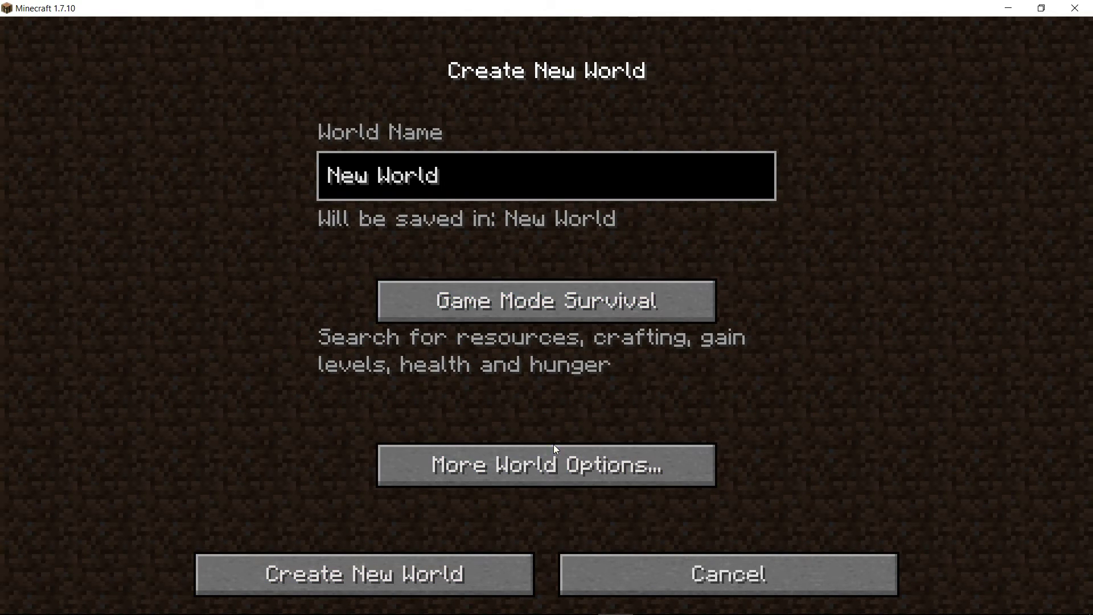
click(538, 465)
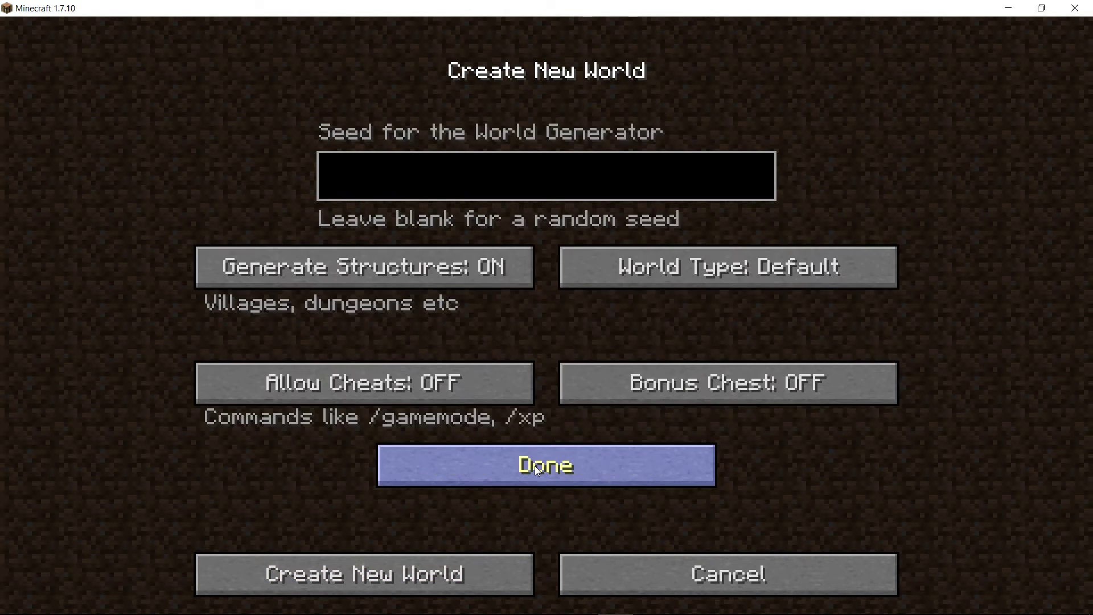
click(369, 392)
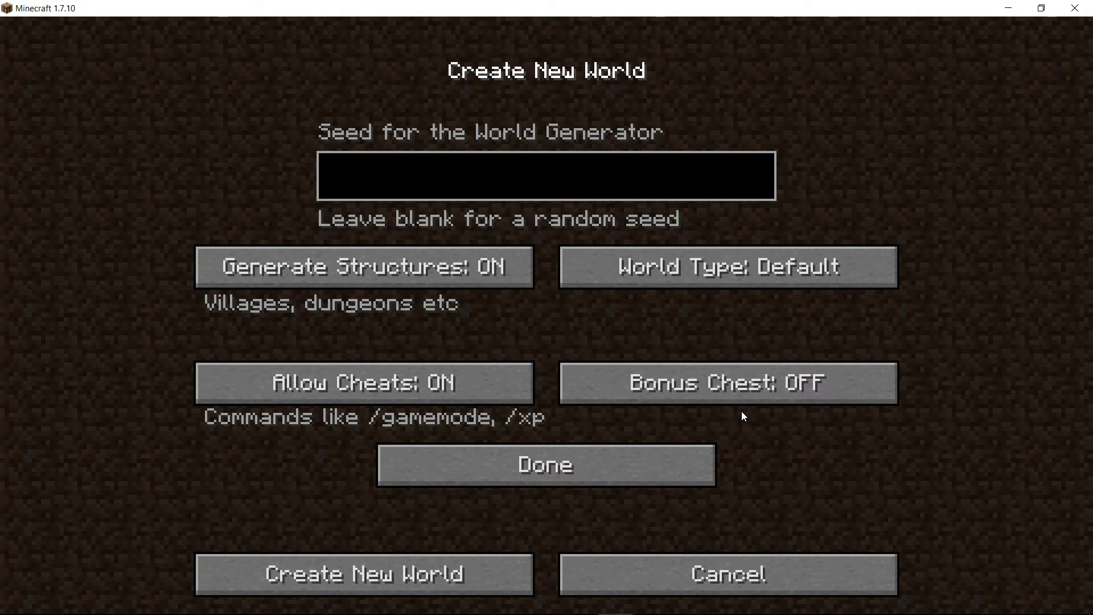
click(680, 393)
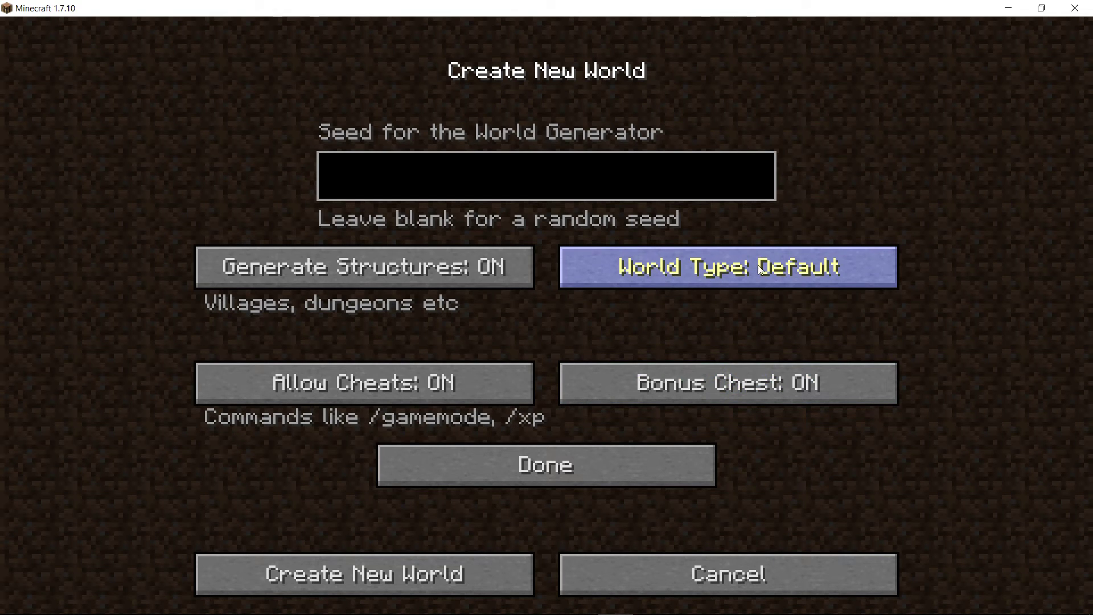
- Cycle through the world types, including Biomes O' Plenty, to Realistic Alpha, and cancel the world creation back to the main menu
click(807, 271)
click(782, 269)
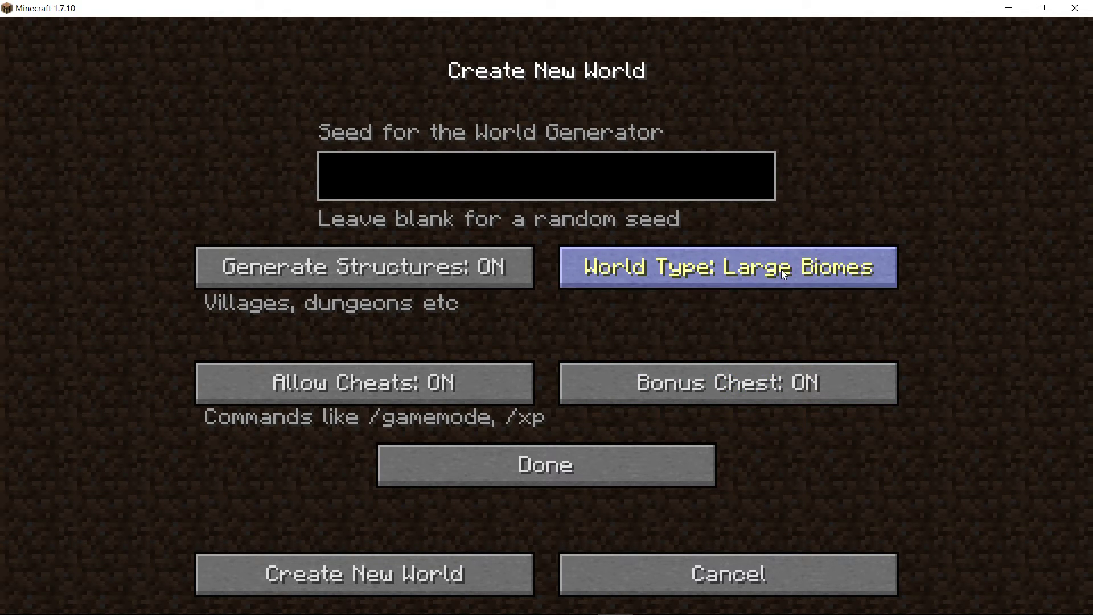
click(802, 271)
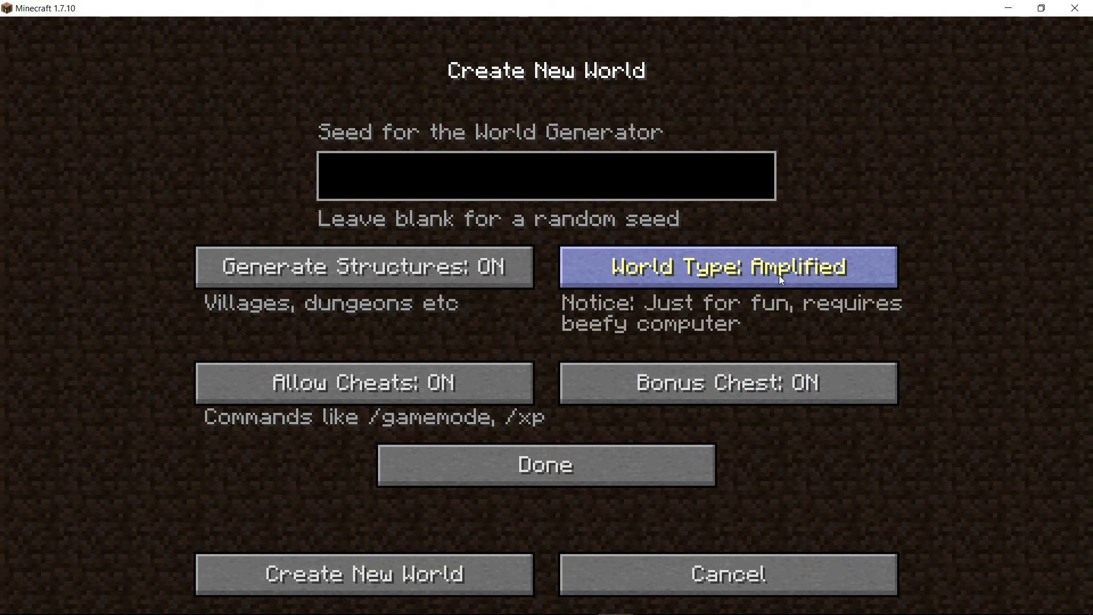
click(785, 276)
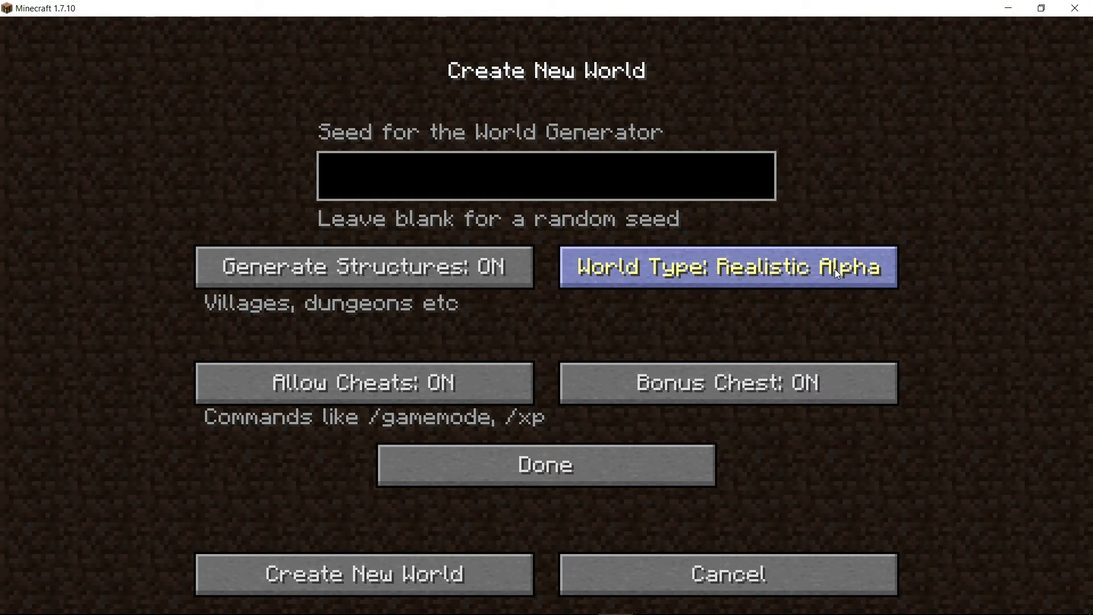
click(797, 276)
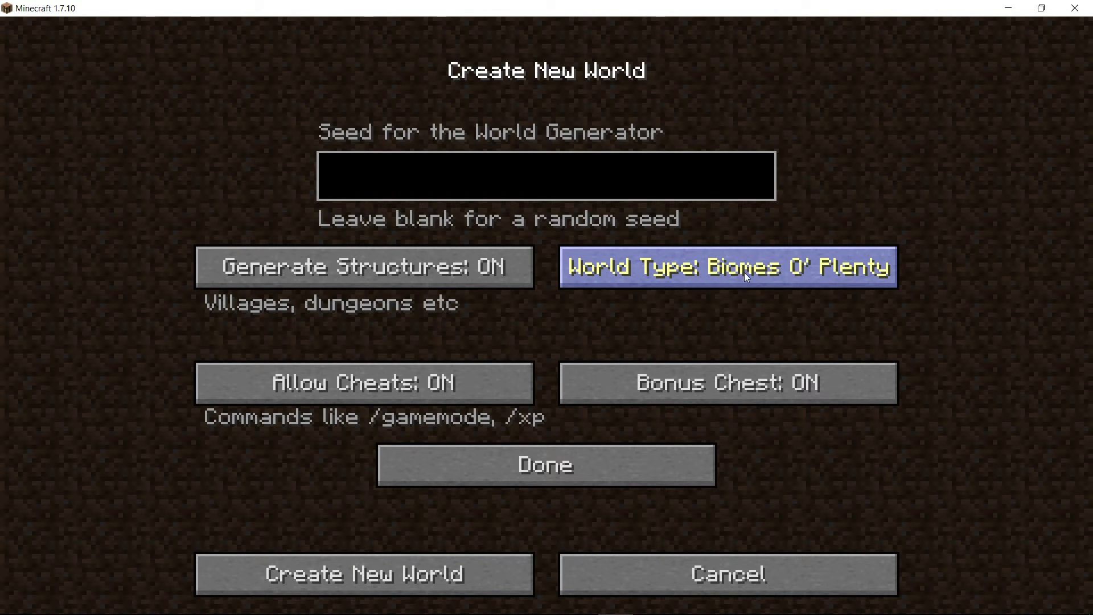
click(796, 272)
click(770, 275)
click(770, 275)
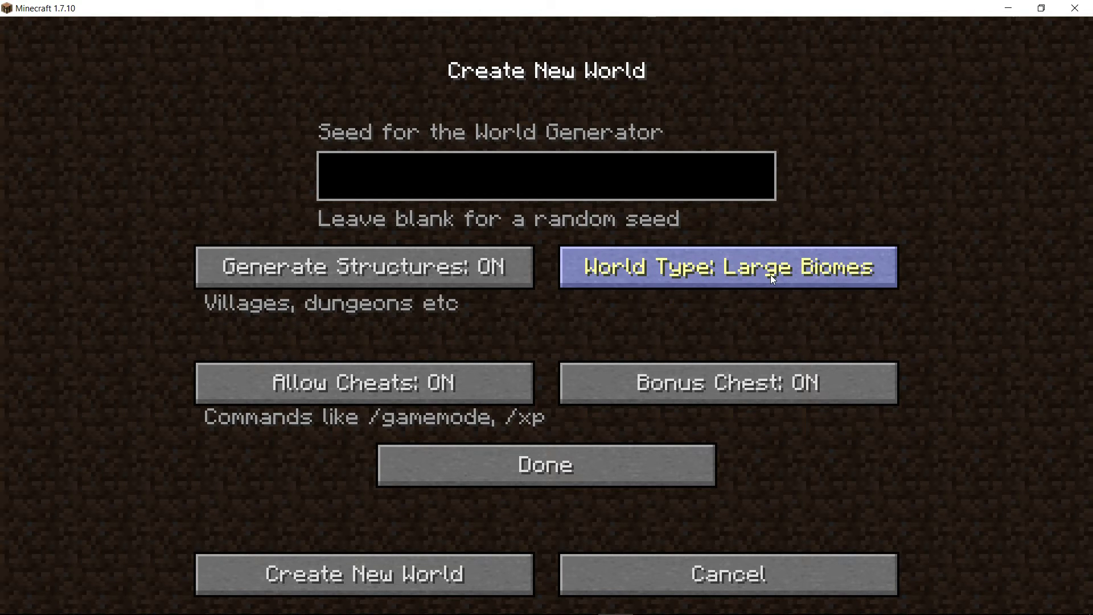
click(770, 274)
click(770, 275)
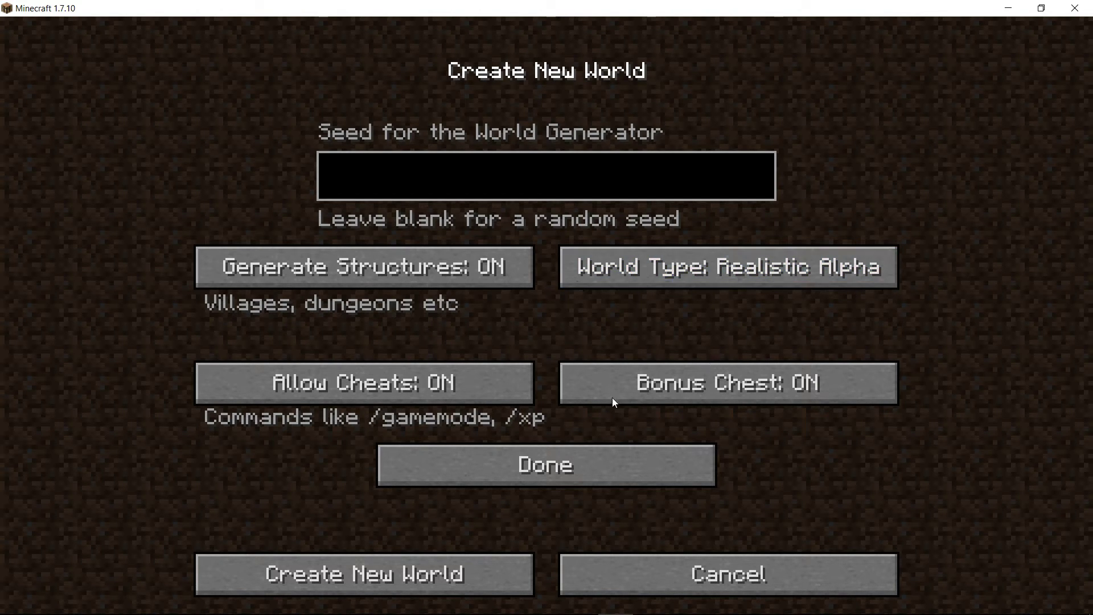
click(535, 467)
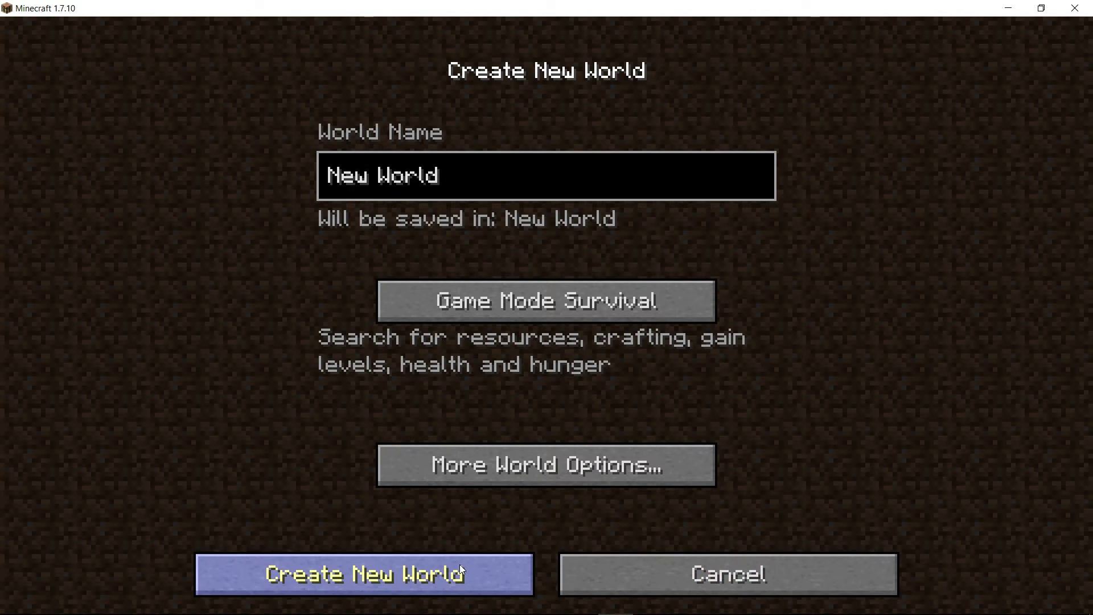
click(754, 587)
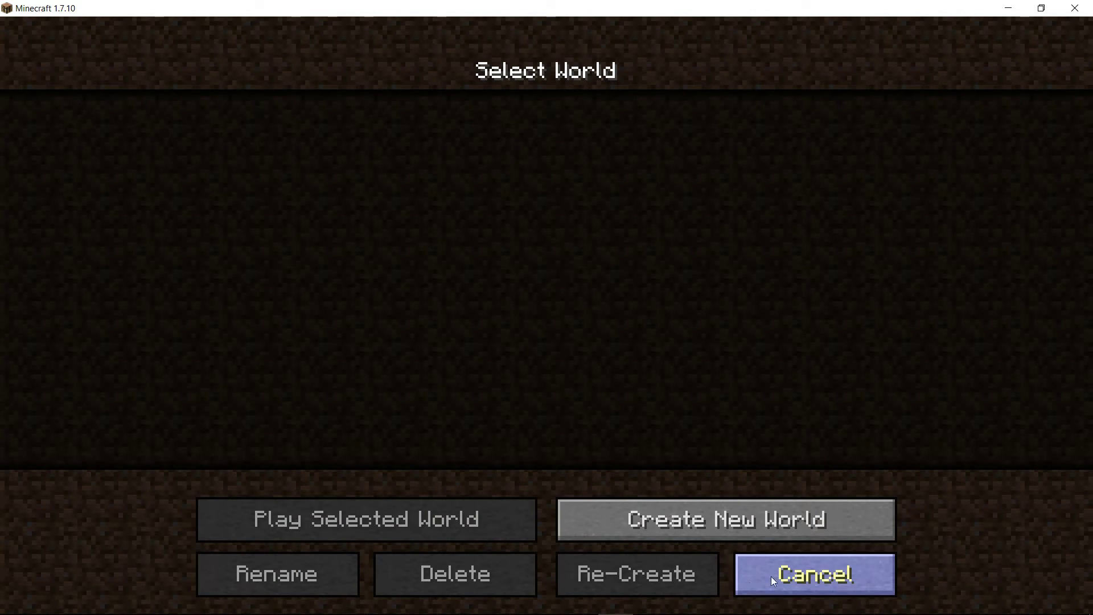
click(772, 578)
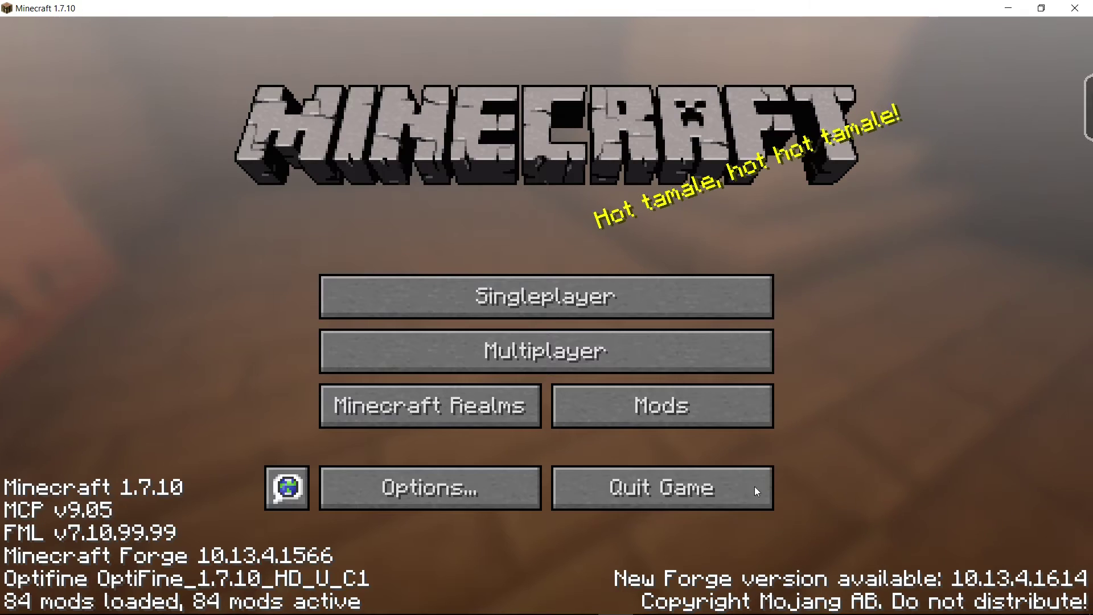
- In the game's sound options, switch Music off and set Weather to 1%, Hostile Creatures to 20% and Players to 20%
click(428, 501)
click(376, 296)
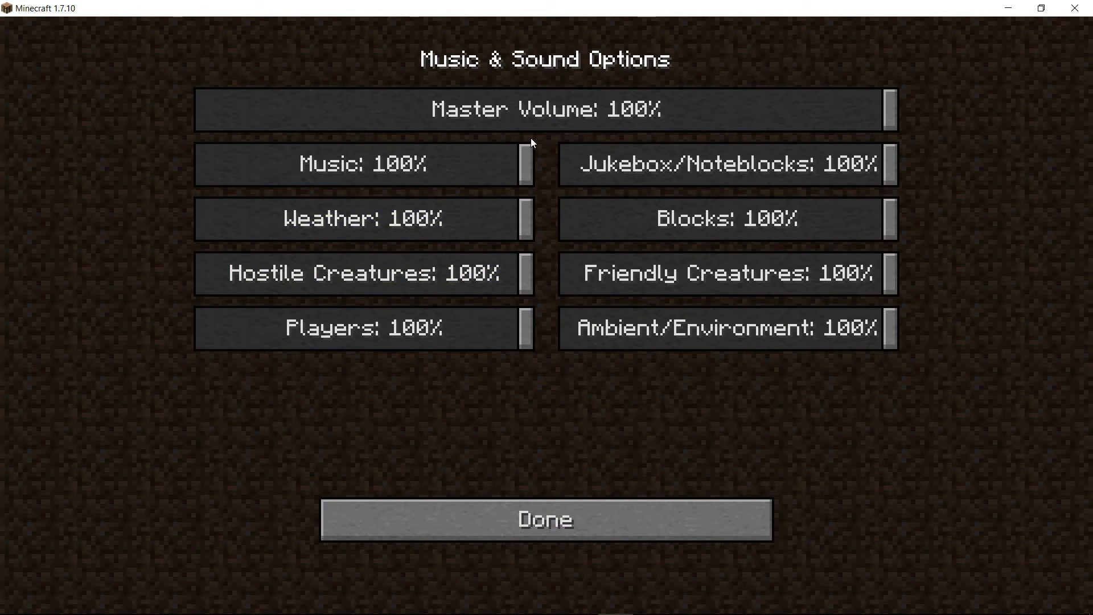
drag(524, 165, 110, 171)
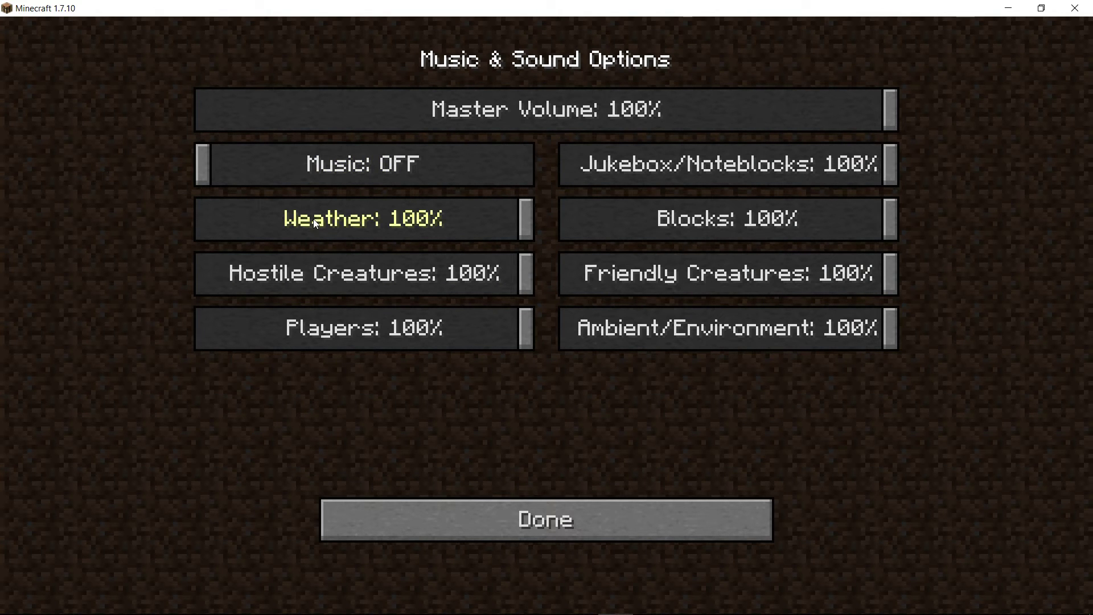
drag(315, 223, 207, 223)
drag(233, 283, 267, 293)
click(269, 317)
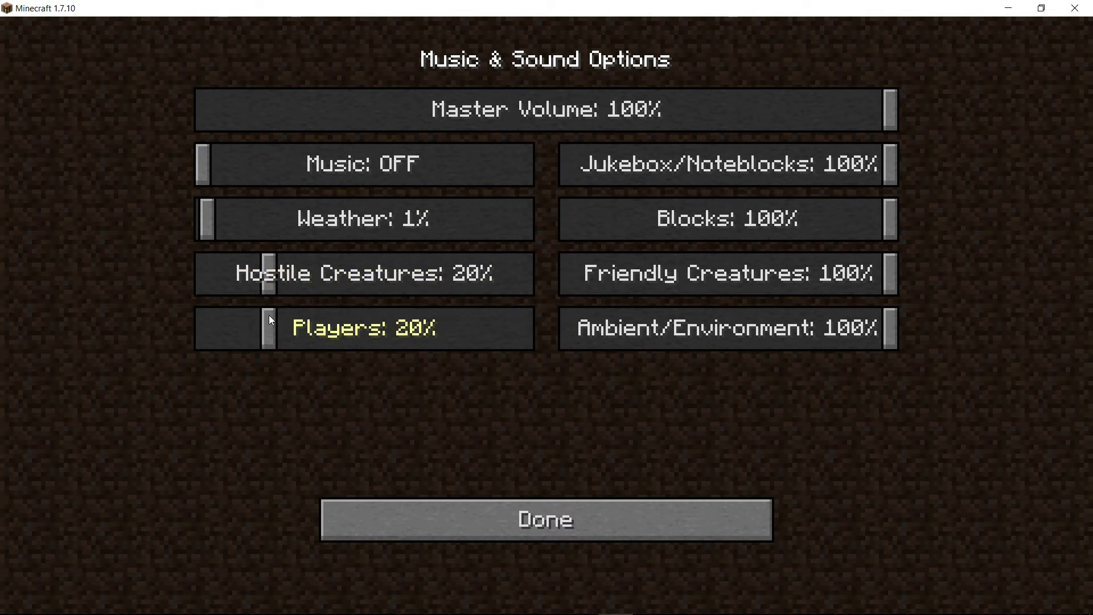
- Set the Friendly Creatures and Ambient/Environment volumes to 20%, Blocks to 35% and Jukebox/Noteblocks to 10%
click(610, 284)
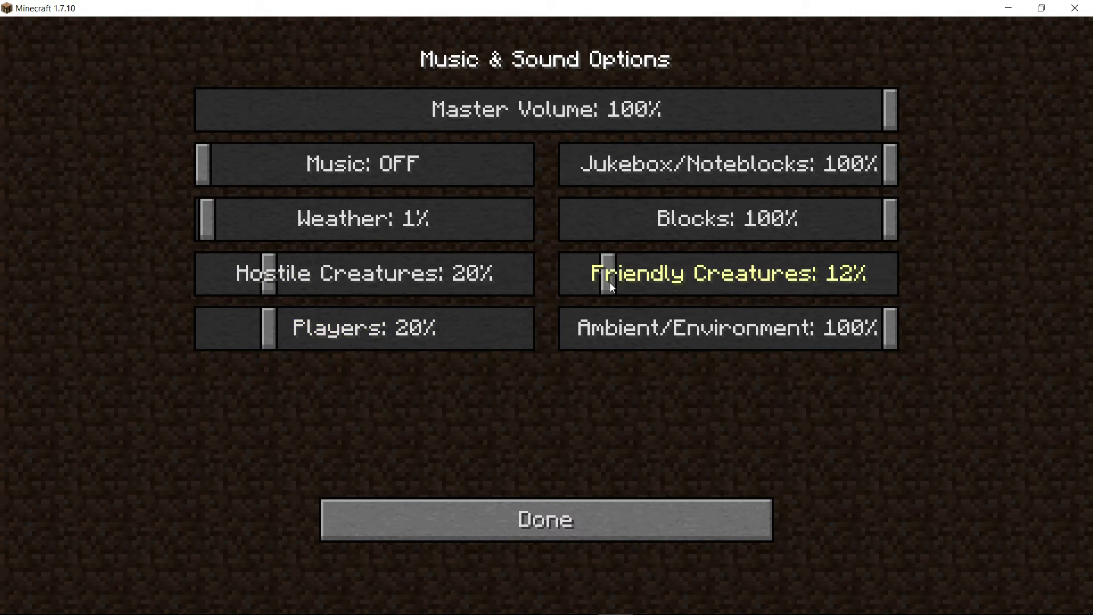
drag(617, 282, 633, 279)
drag(629, 325, 636, 320)
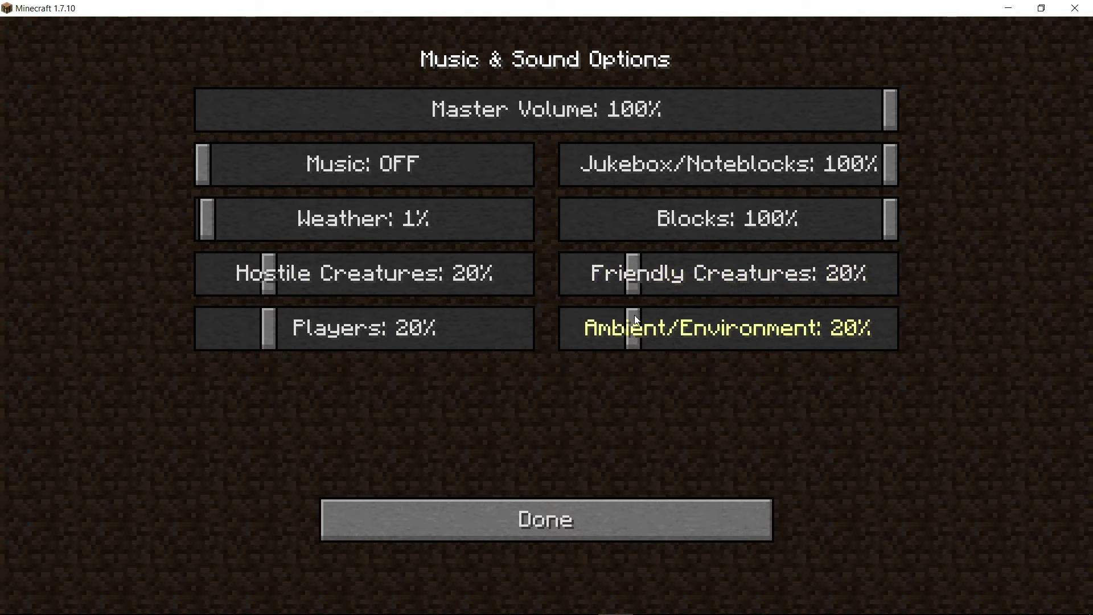
drag(639, 222, 684, 223)
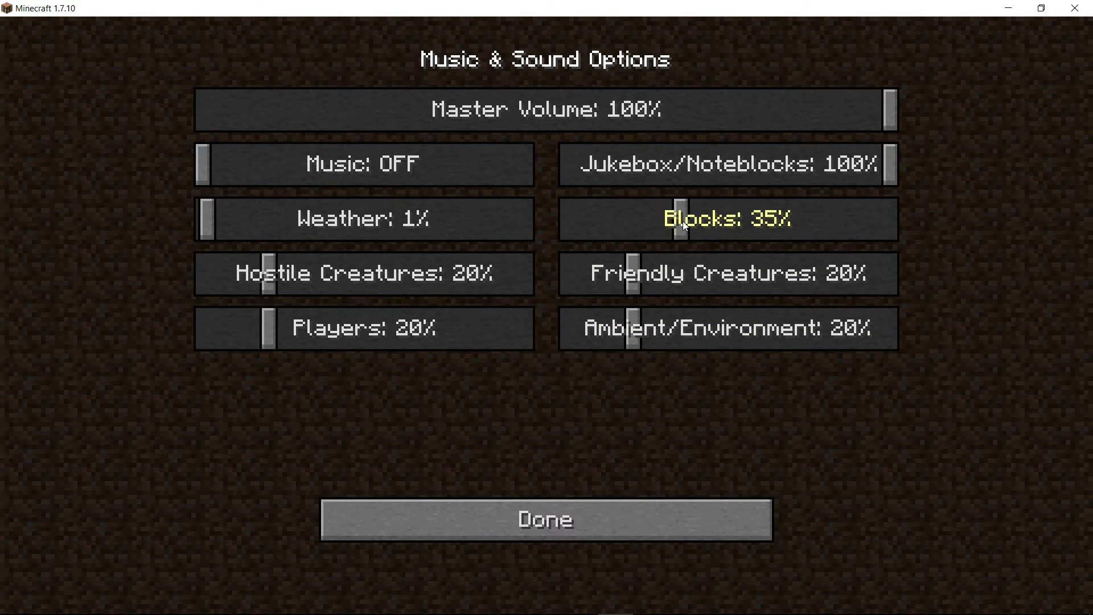
drag(618, 165, 603, 166)
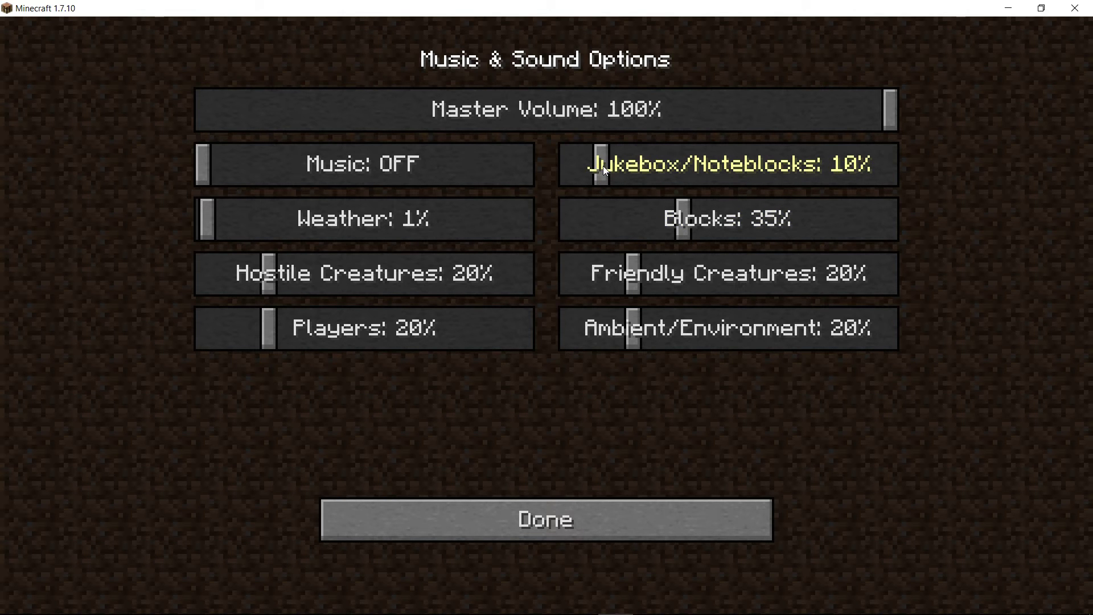
- Lower the Master Volume to 50% and close the sound options
click(548, 110)
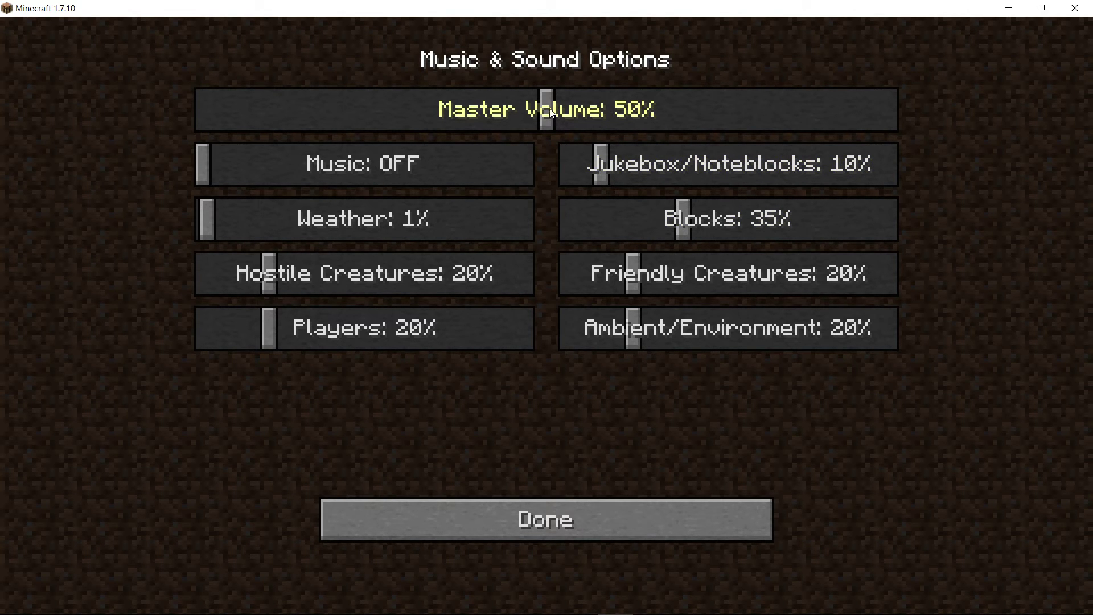
click(545, 519)
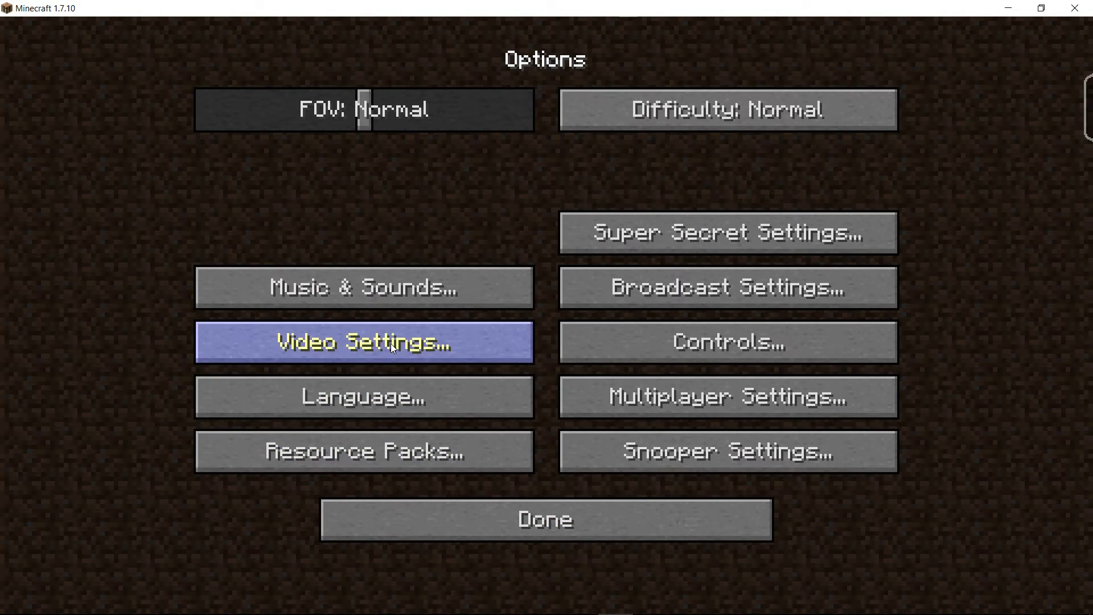
- In the video settings, set Brightness to Bright and Render Distance to 16 Far
click(368, 343)
drag(208, 308, 538, 305)
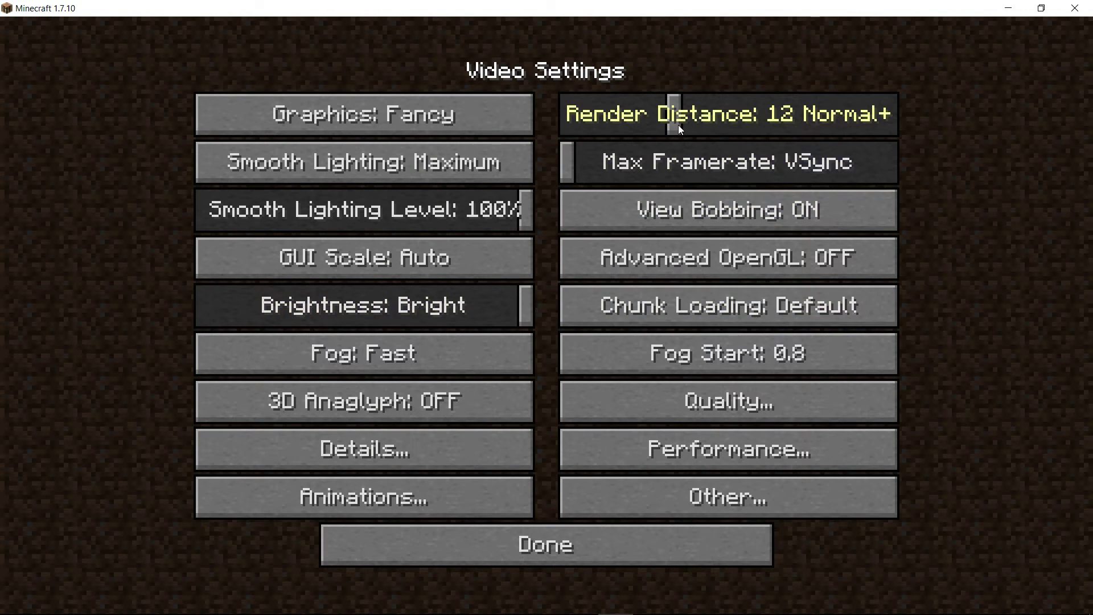
drag(678, 125, 714, 123)
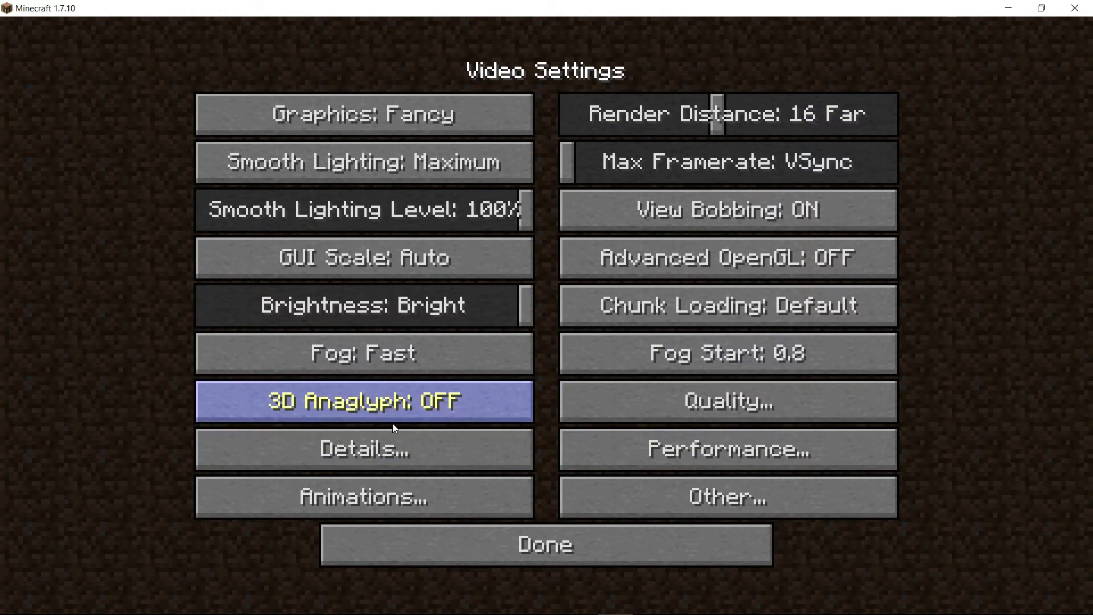
- In the video detail settings, turn Clouds off and set Trees to Fancy
click(383, 460)
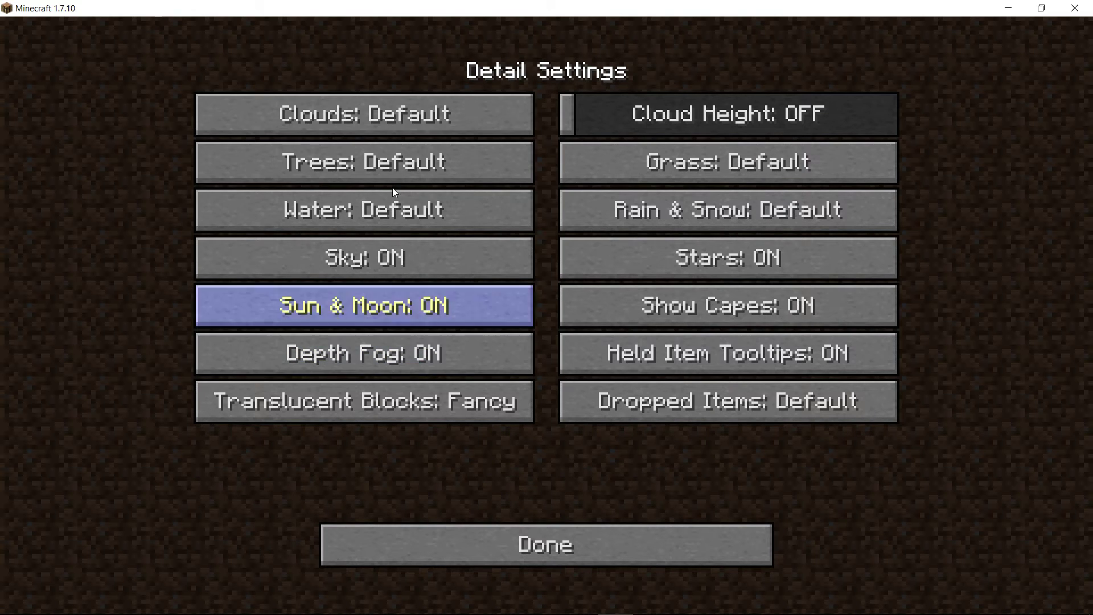
click(406, 113)
click(433, 117)
click(486, 126)
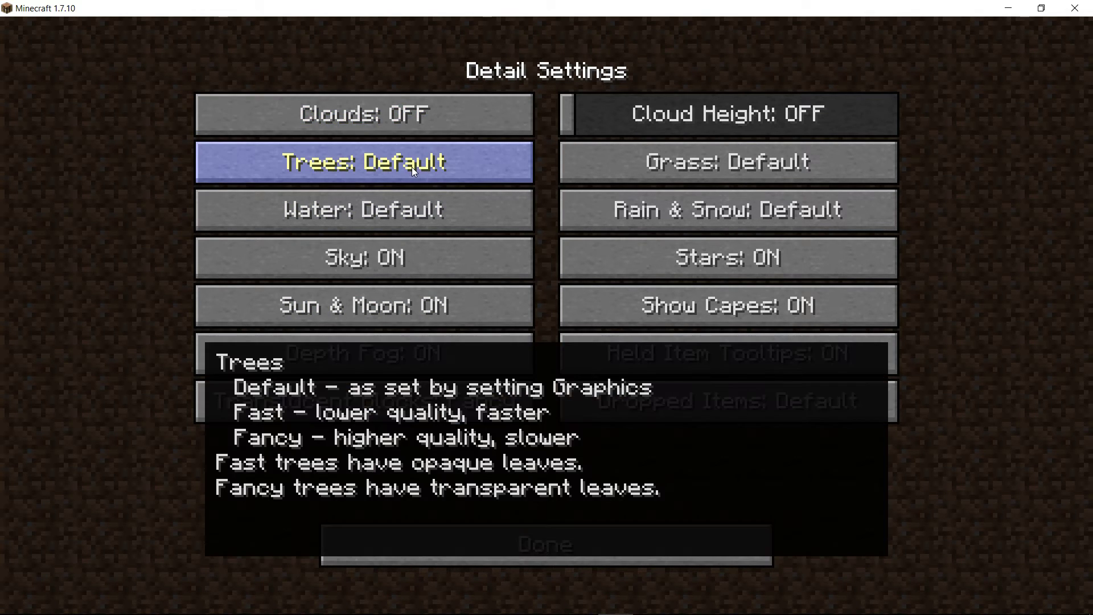
click(411, 169)
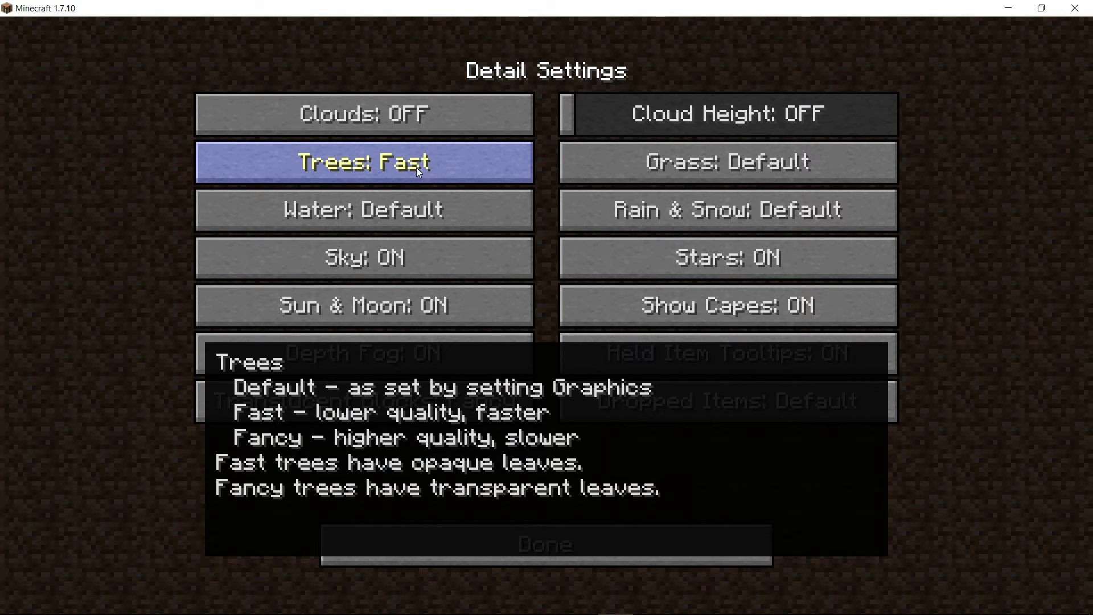
click(415, 167)
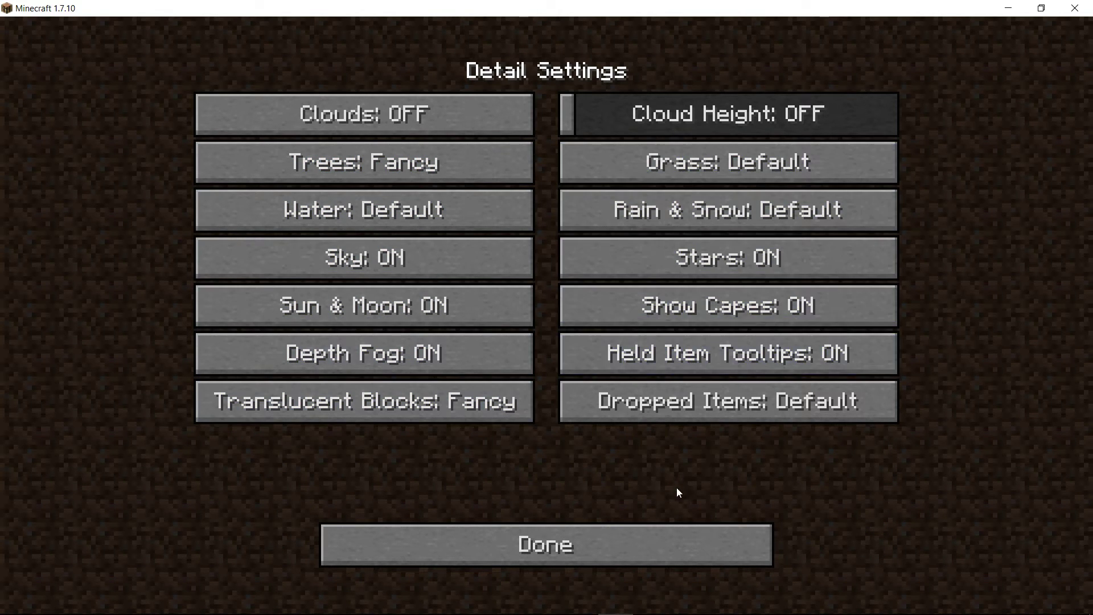
click(628, 534)
- Turn Fast Render off in the video performance settings
click(736, 449)
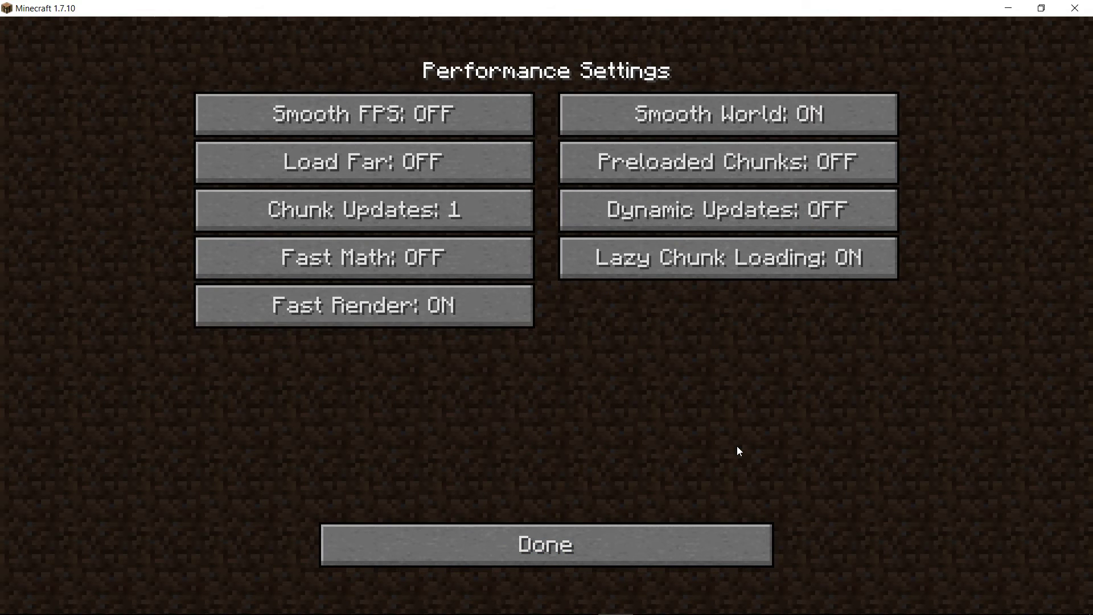
click(337, 314)
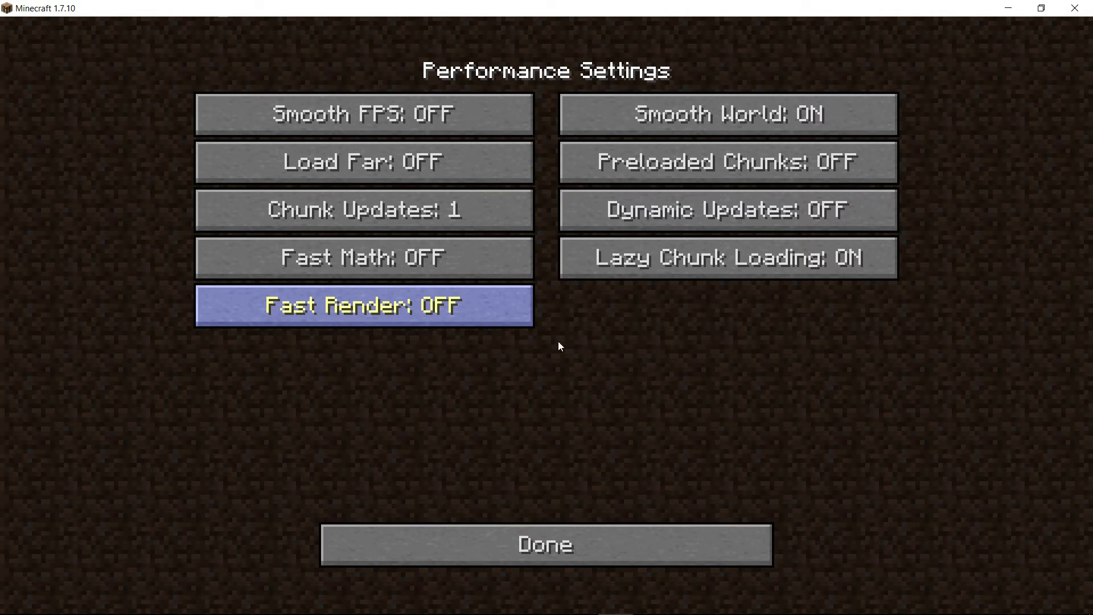
click(559, 548)
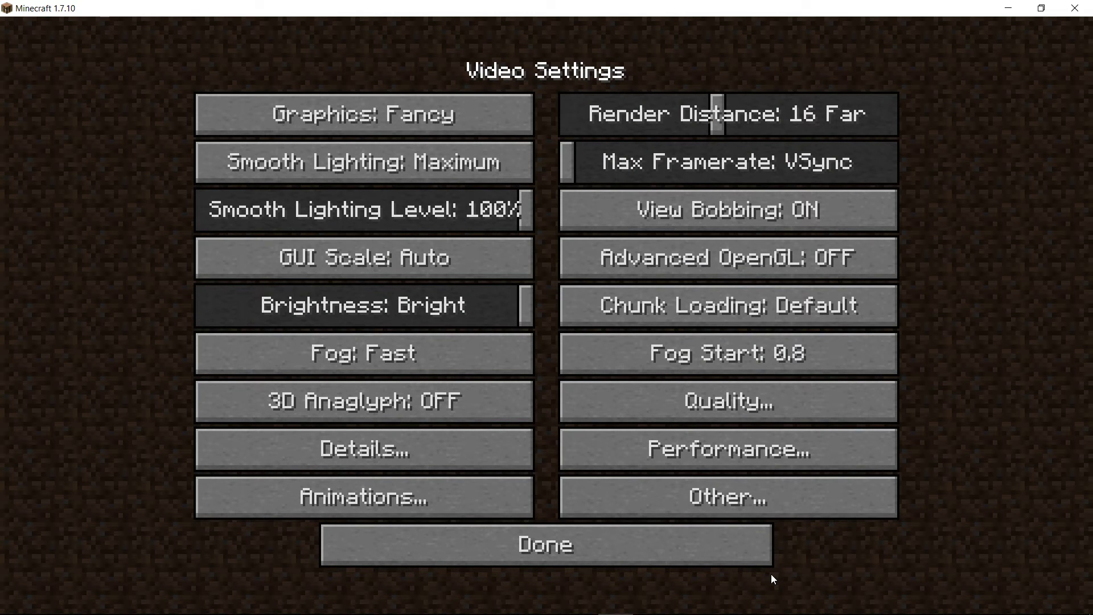
- Set Graphics to Fast, turn View Bobbing off, and return to the main options
click(453, 122)
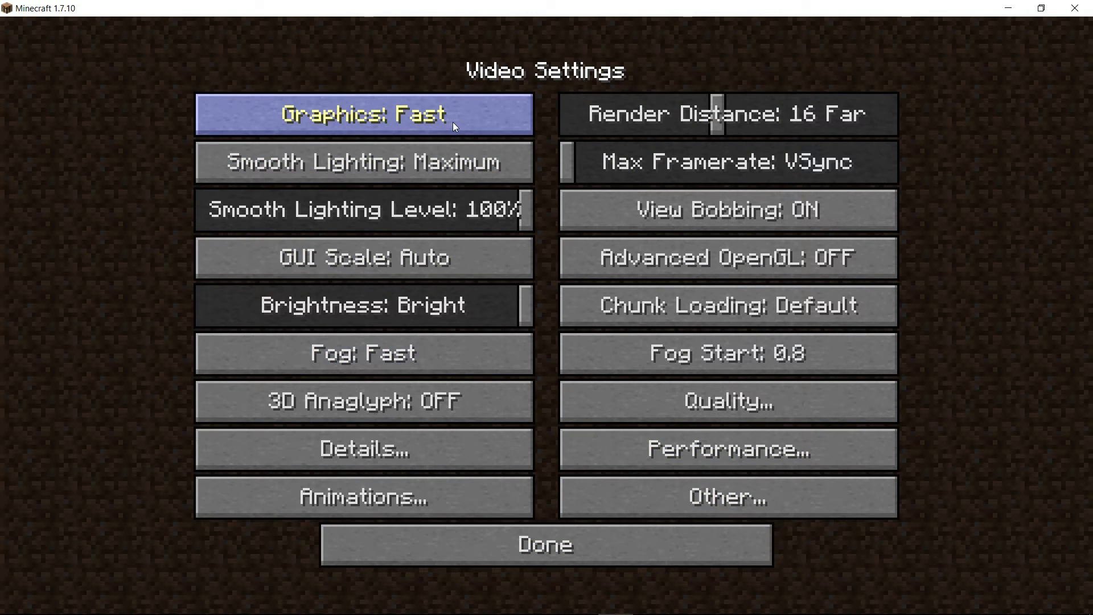
click(438, 116)
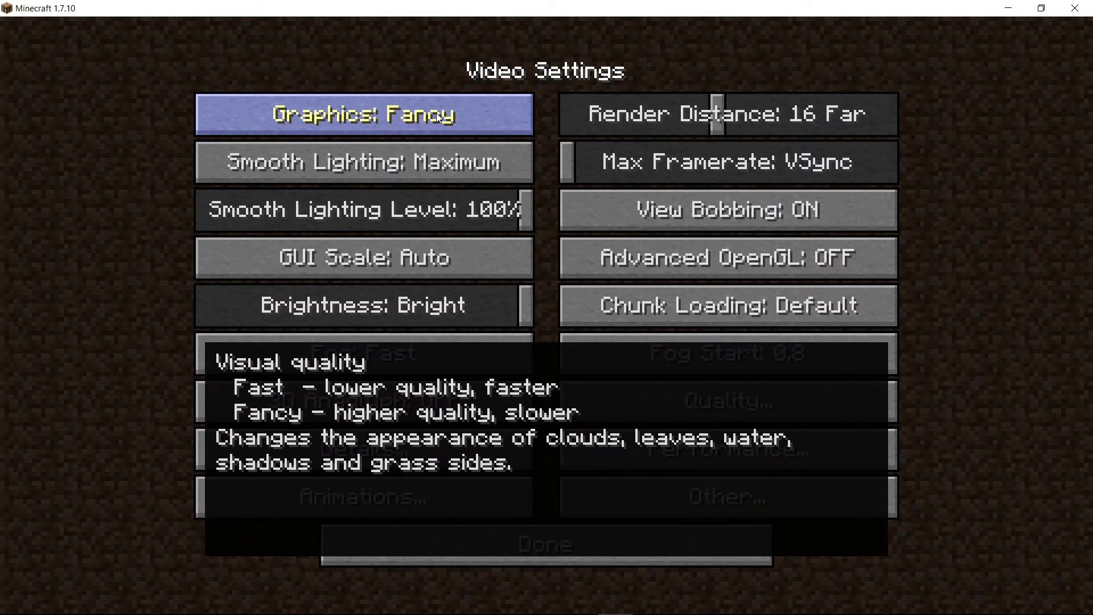
click(438, 117)
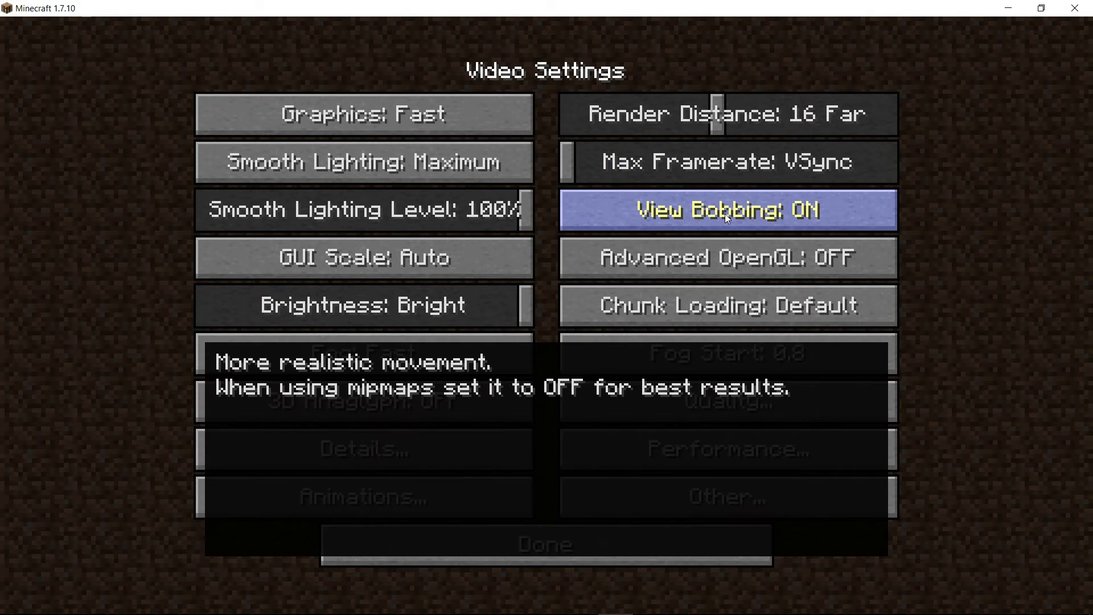
click(725, 213)
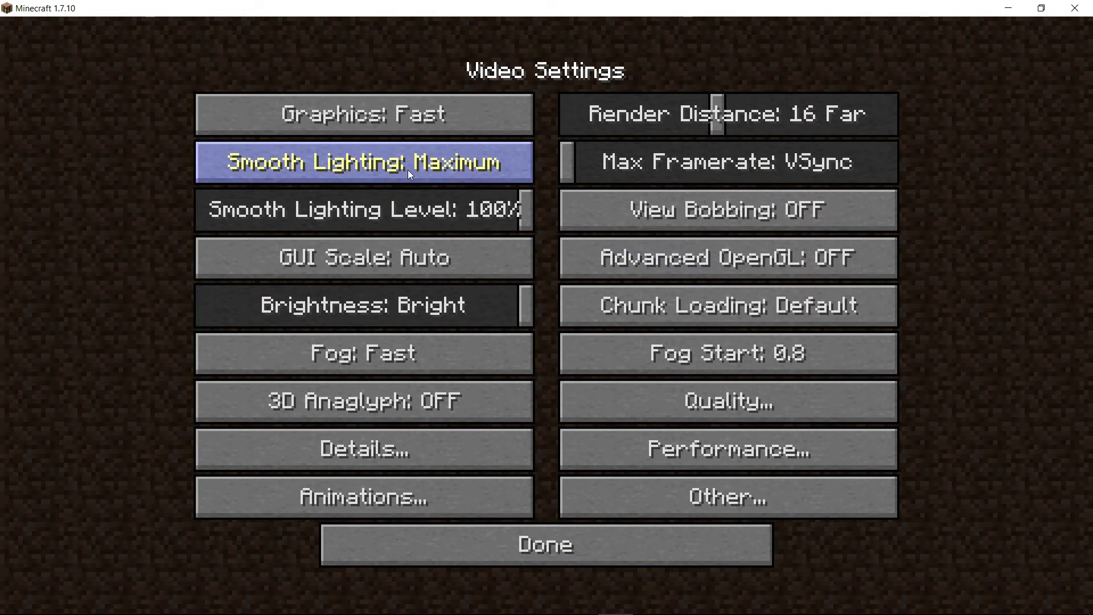
click(515, 554)
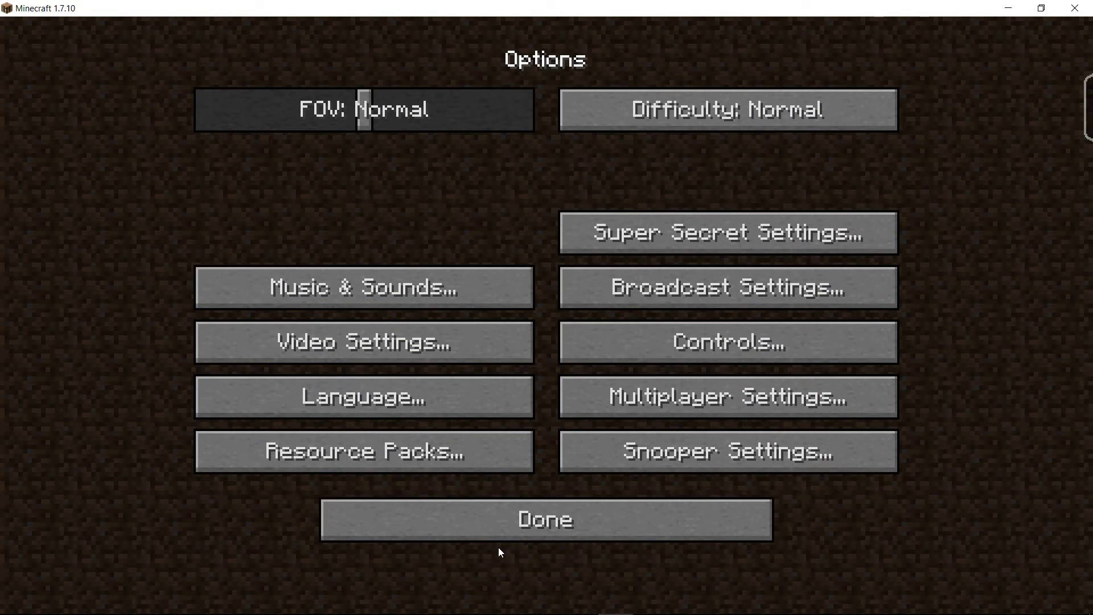
- Activate the matmos.zip resource pack with F32-1.7.10.zip above it and apply the selection
click(443, 464)
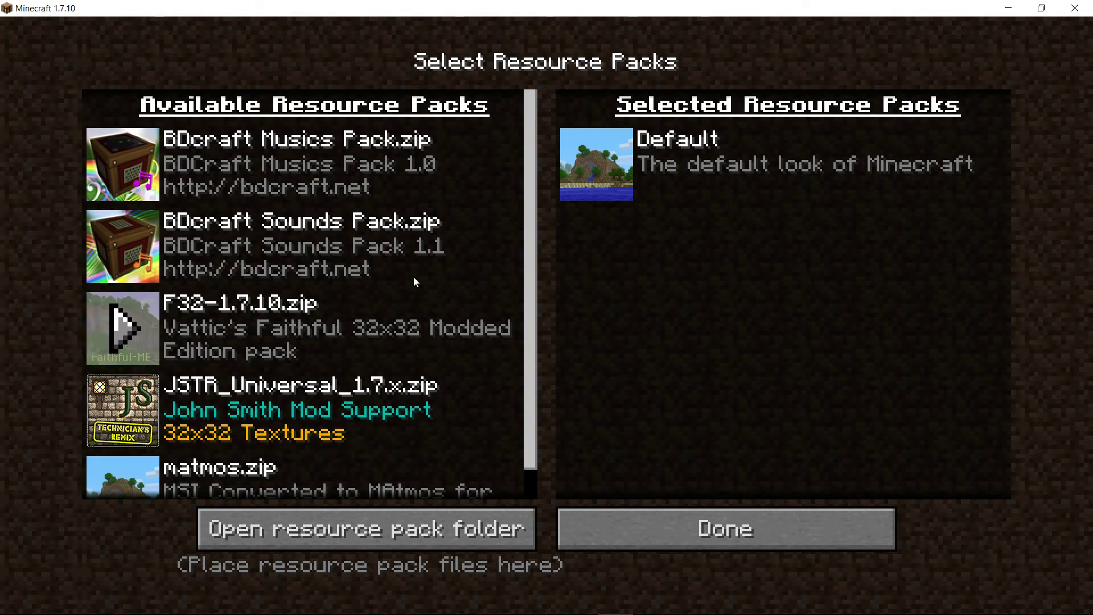
scroll(525, 255, down, 1)
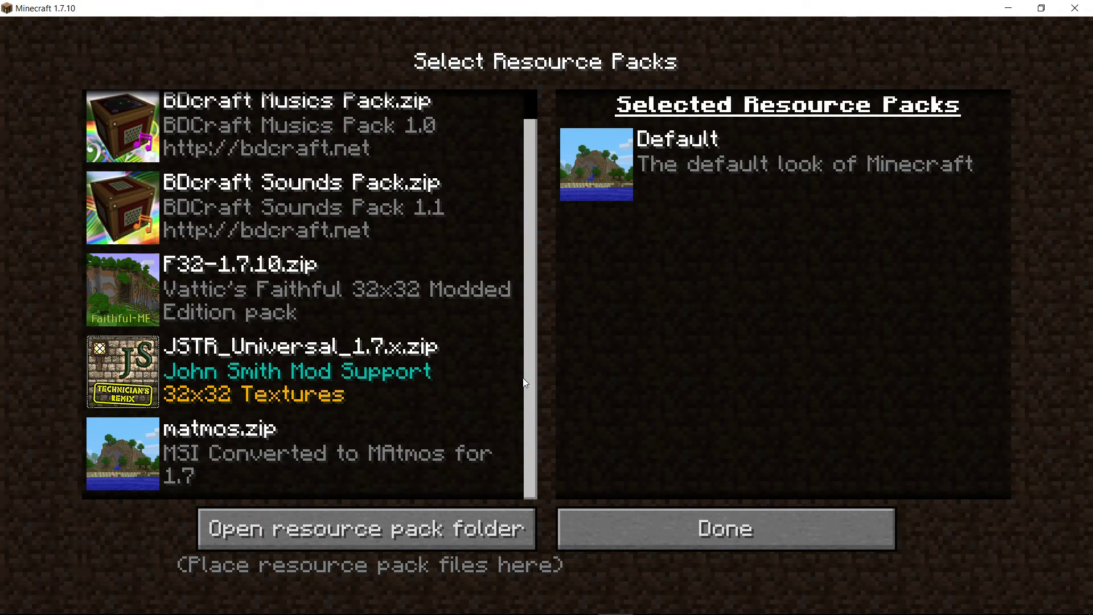
click(126, 451)
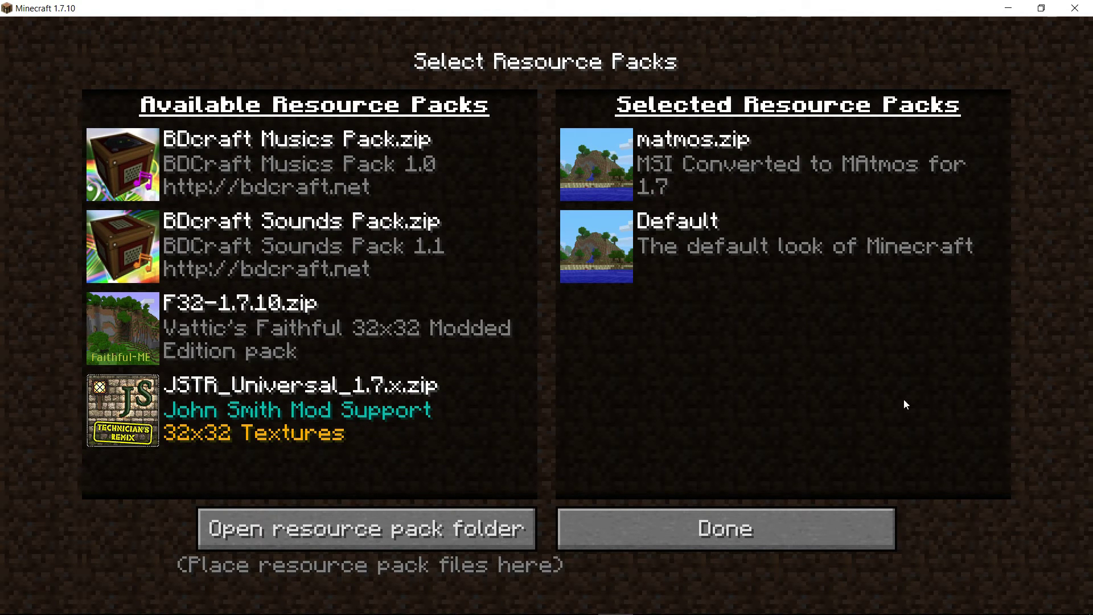
click(129, 335)
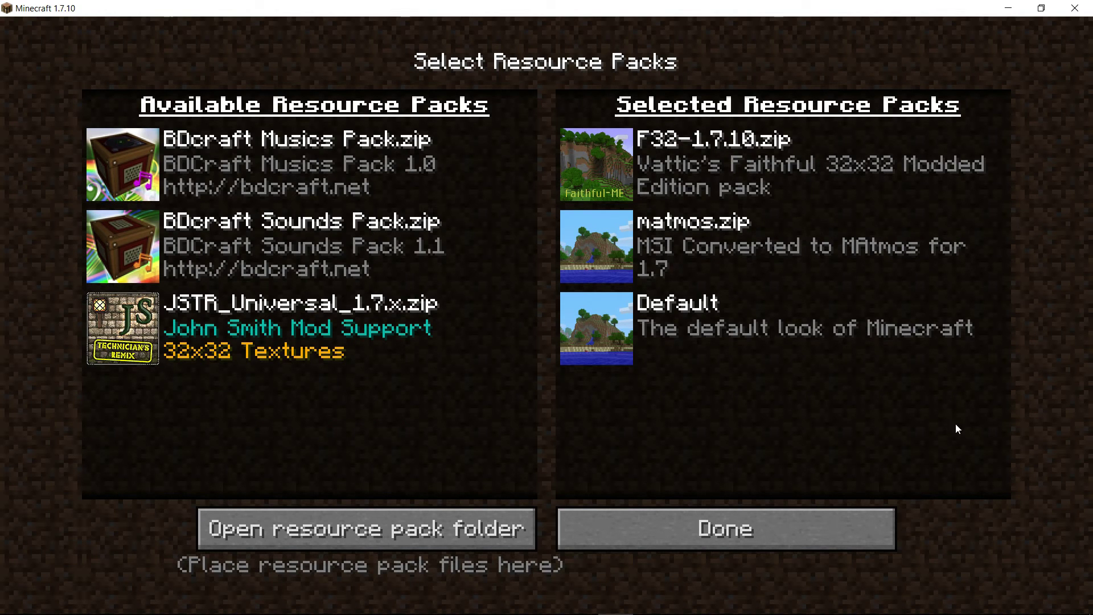
click(719, 531)
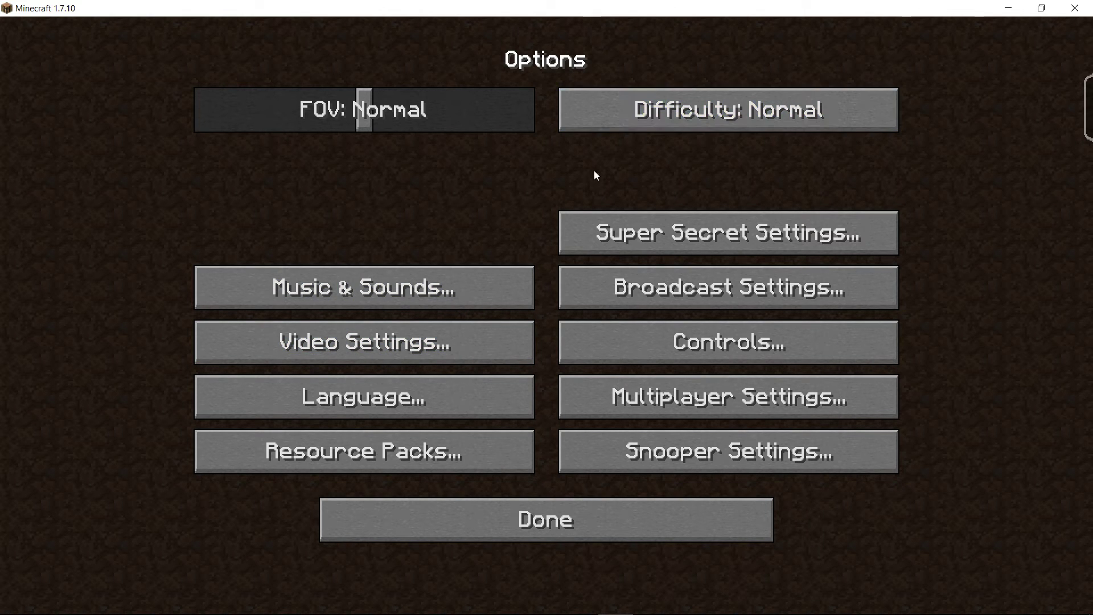
- Leave the options and start a new singleplayer world with Allow Cheats and Bonus Chest turned on
click(528, 522)
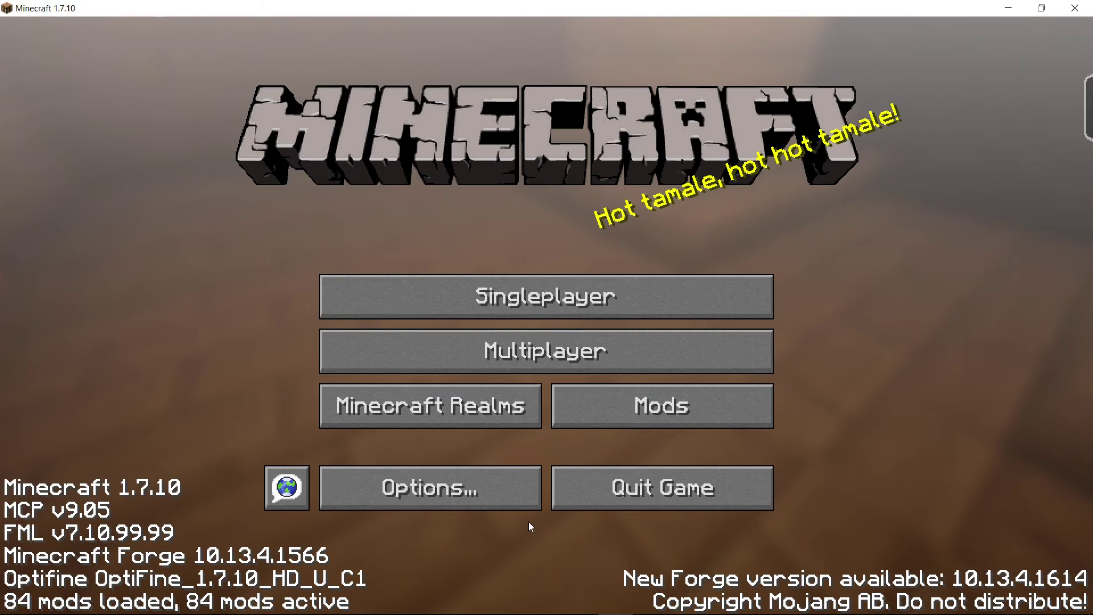
click(587, 305)
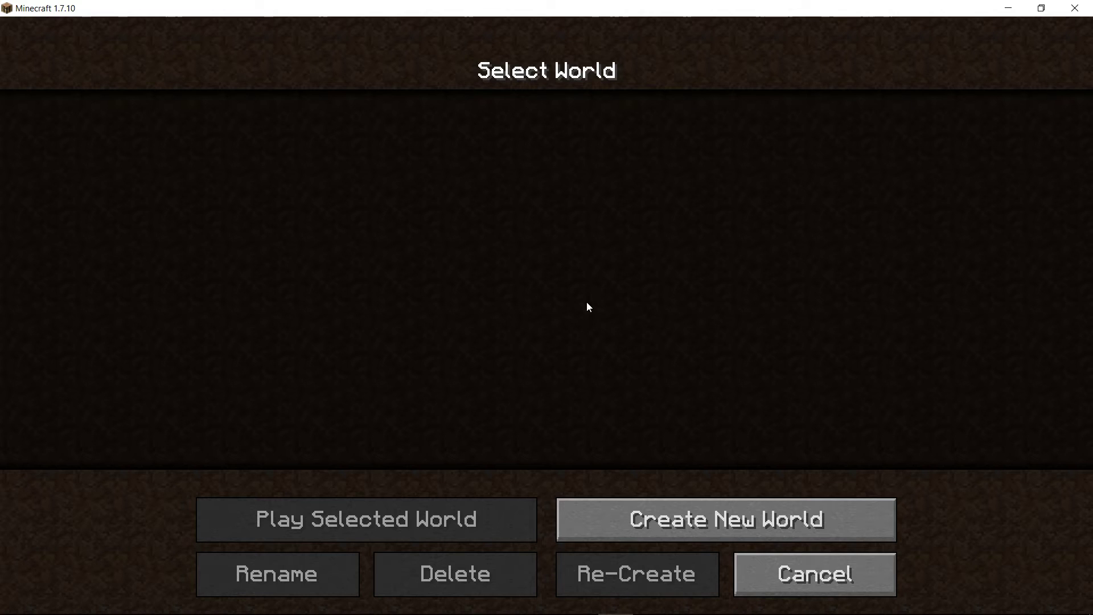
click(674, 518)
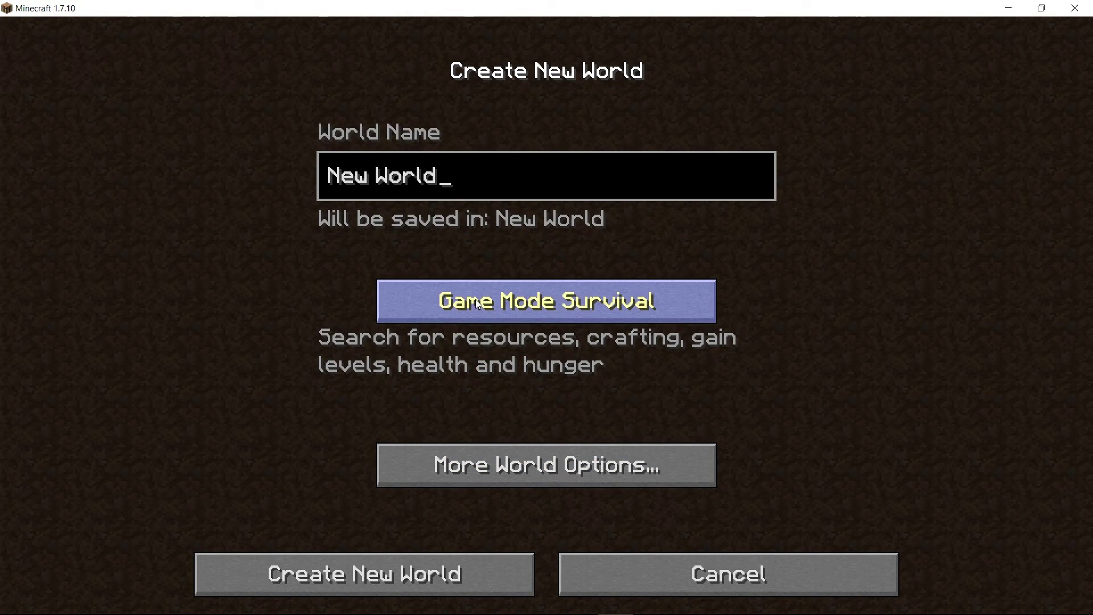
click(513, 476)
click(450, 379)
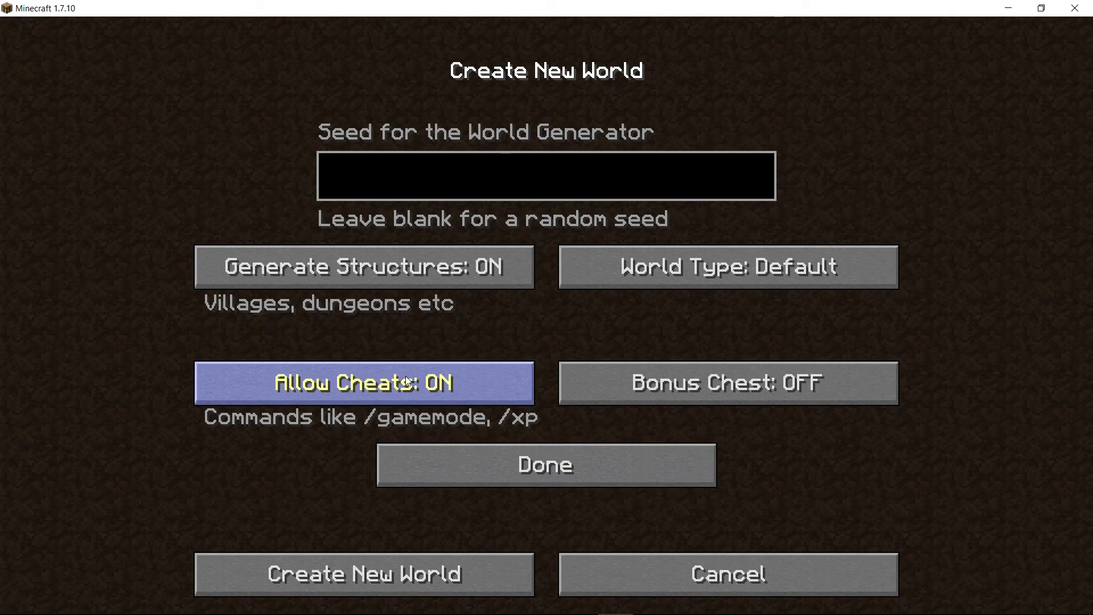
click(694, 389)
- Set the new world's type to Realistic Alpha and close the additional world options
click(707, 280)
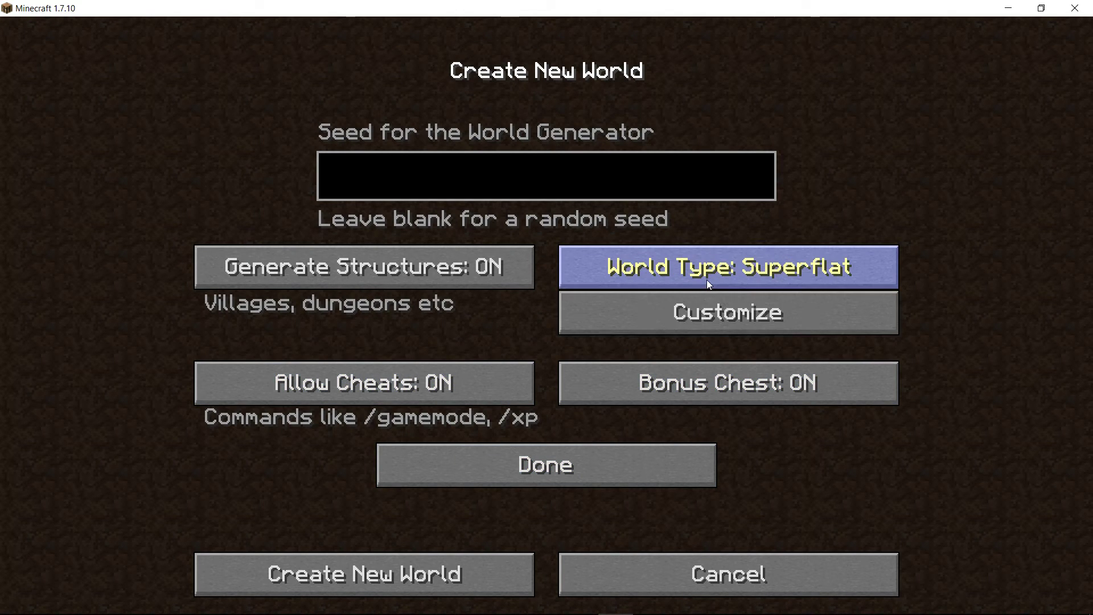
click(707, 280)
click(707, 281)
click(707, 279)
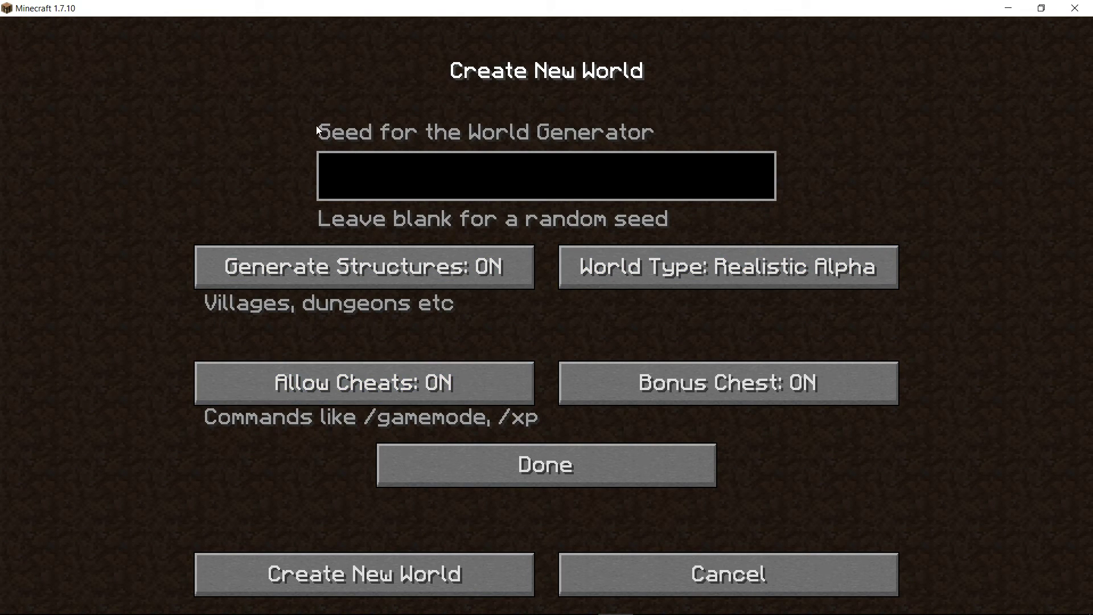
click(587, 466)
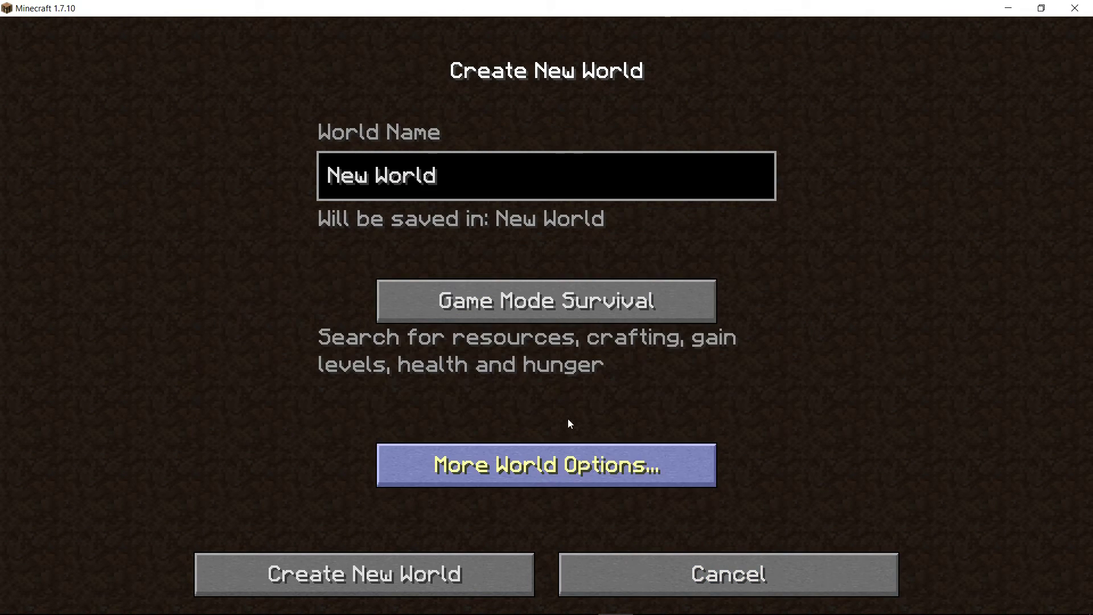
- Name the new world Test and create it in Survival mode
click(456, 185)
key(BackSpace)
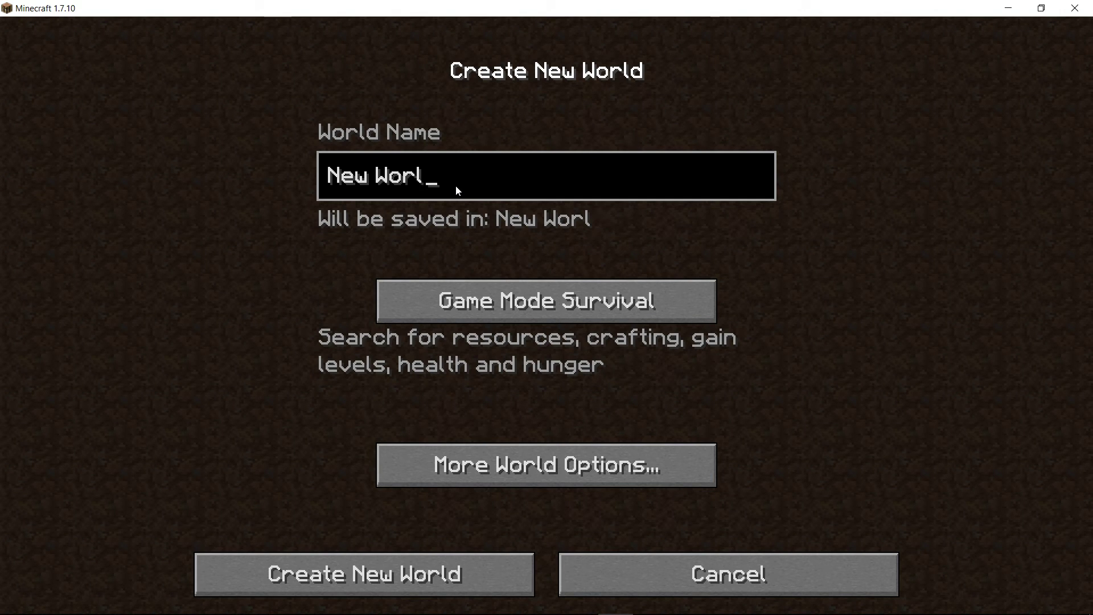
key(BackSpace)
key(BackSpace)
key(BackSpace)
key(BackSpace)
key(BackSpace)
key(BackSpace)
key(BackSpace)
key(BackSpace)
text(Te)
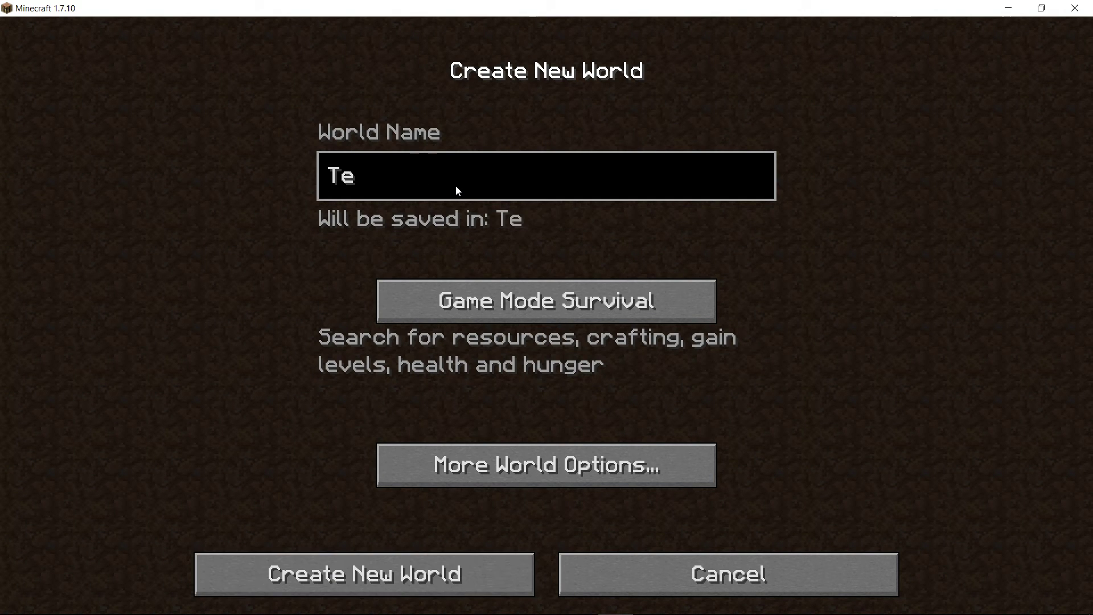
text(st)
click(342, 576)
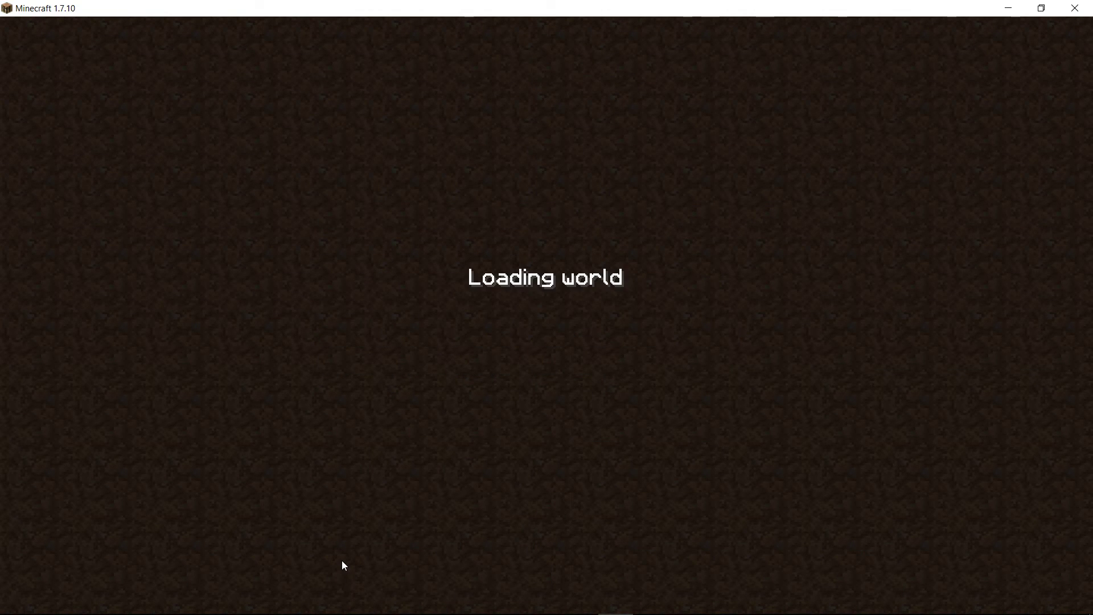
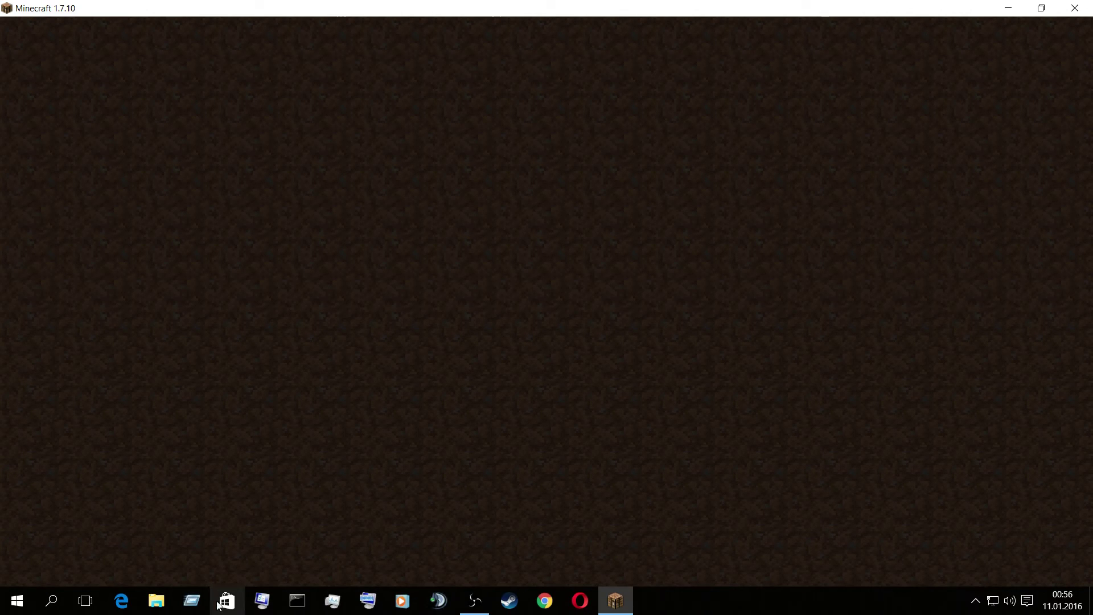
- Switch to File Explorer and open the bin folder in D:\Games\Minecraft\Build\1.7.10 LBVanilla
click(159, 600)
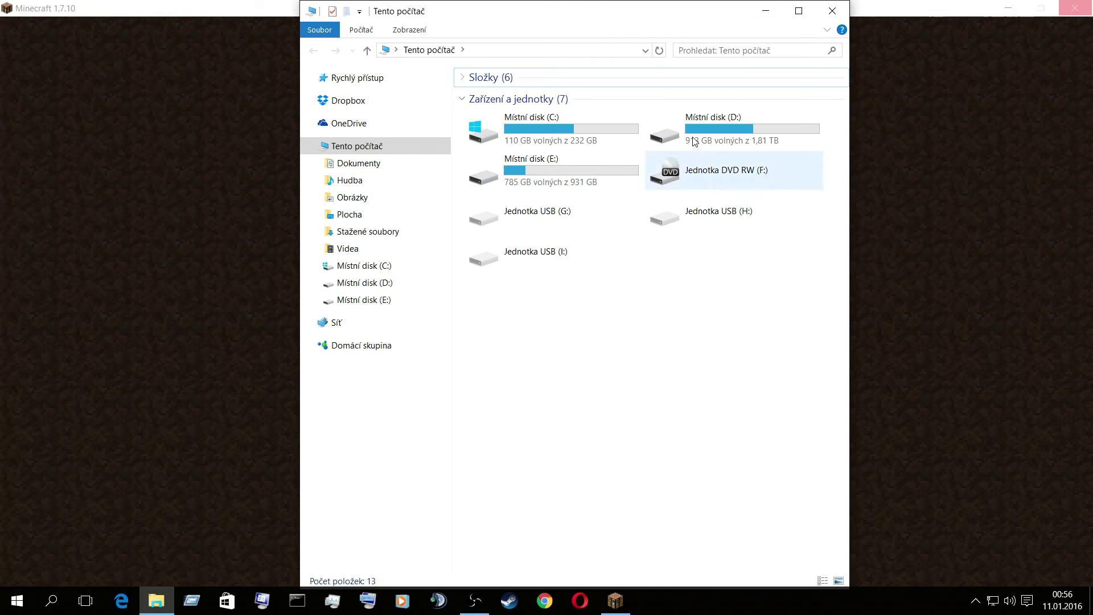
double_click(545, 135)
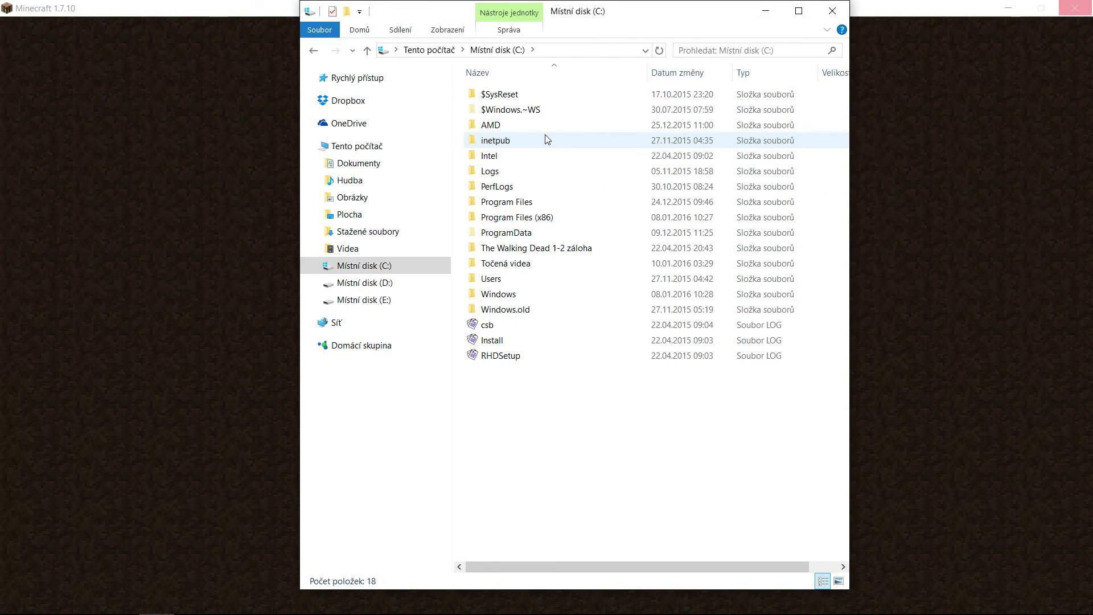
click(386, 284)
double_click(514, 98)
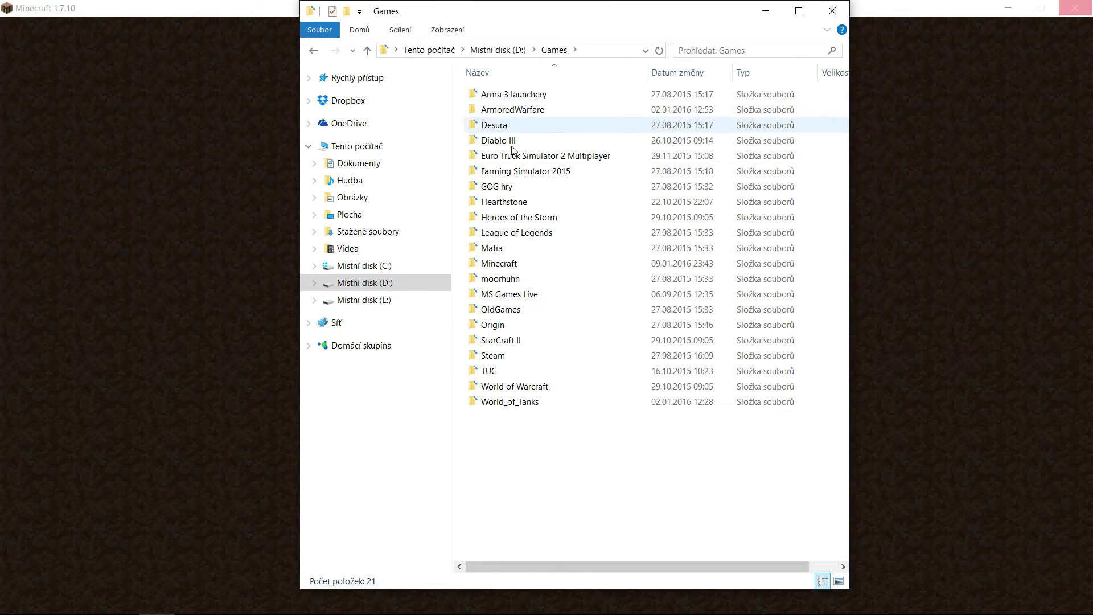
double_click(511, 265)
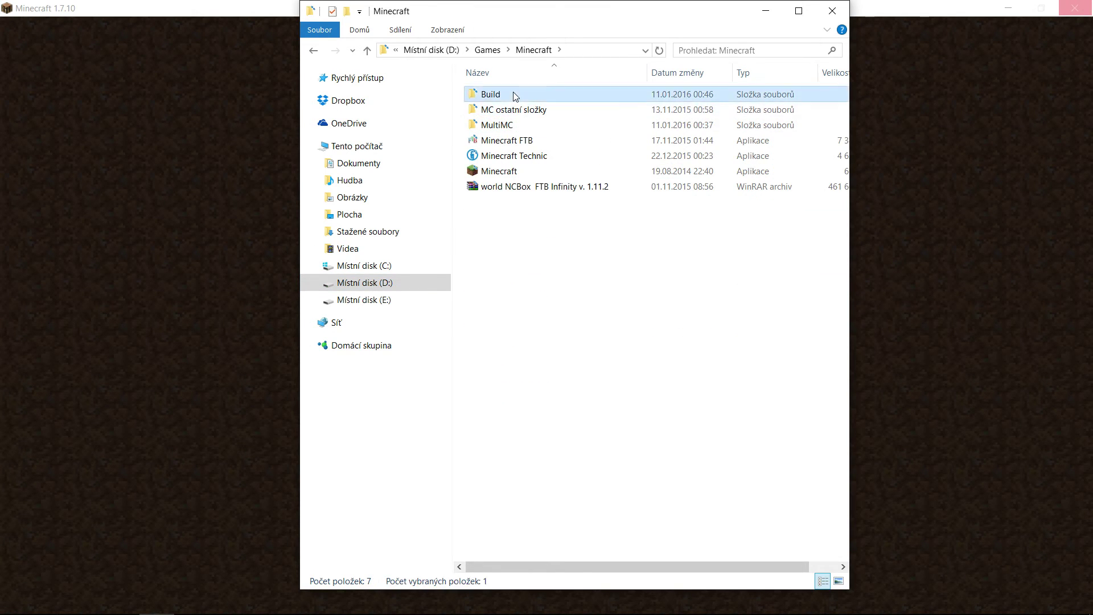
double_click(514, 93)
double_click(529, 156)
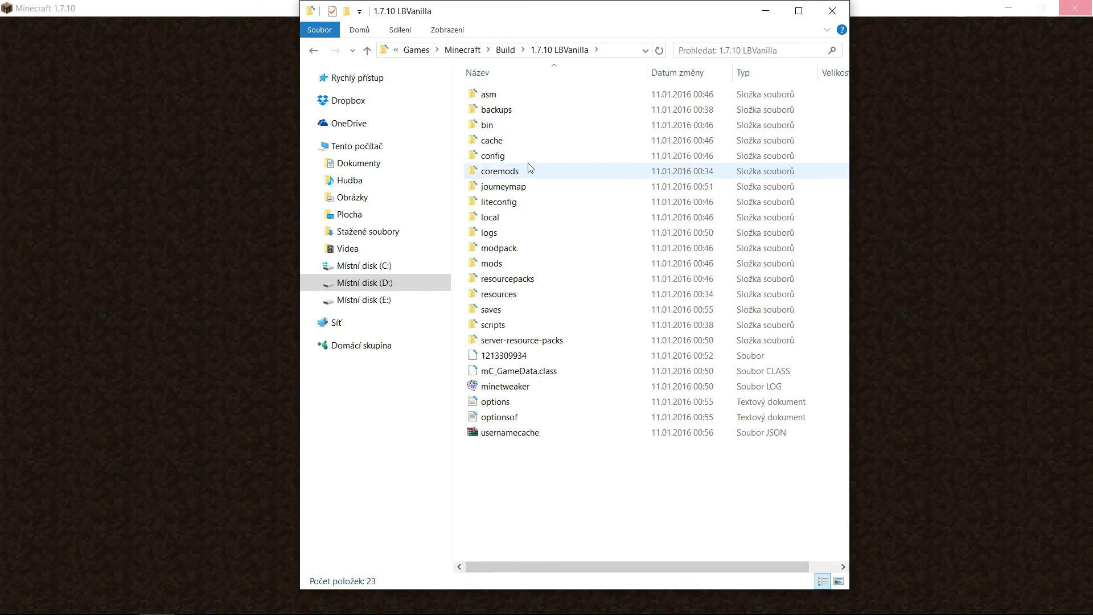
double_click(518, 130)
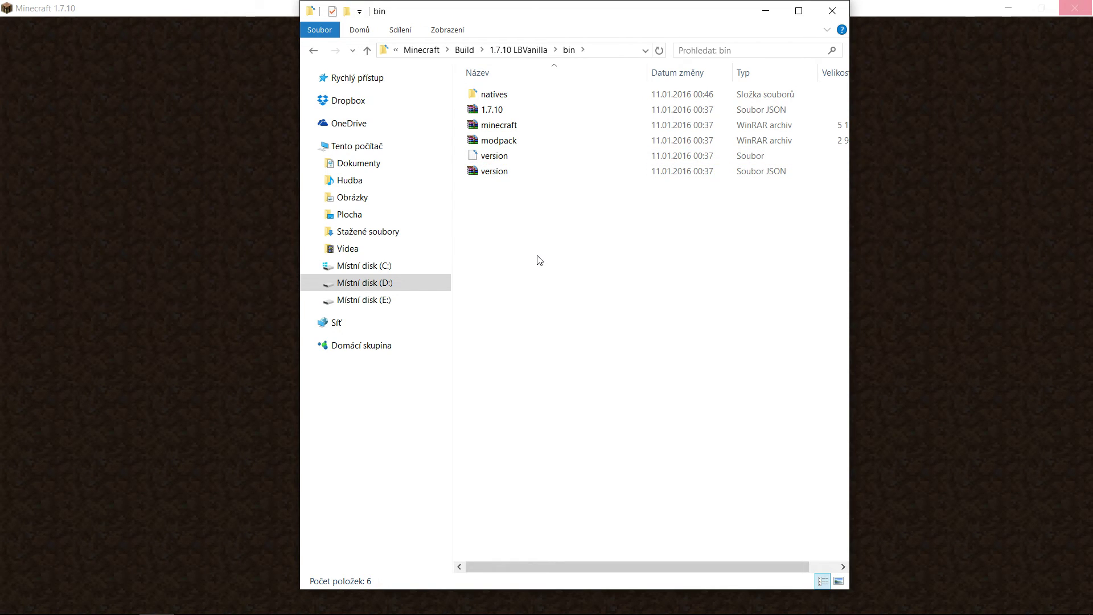
- Delete the modpack archive from bin and the whole bin folder from 1.7.10 LBVanilla, and close the file window
right_click(494, 142)
click(576, 360)
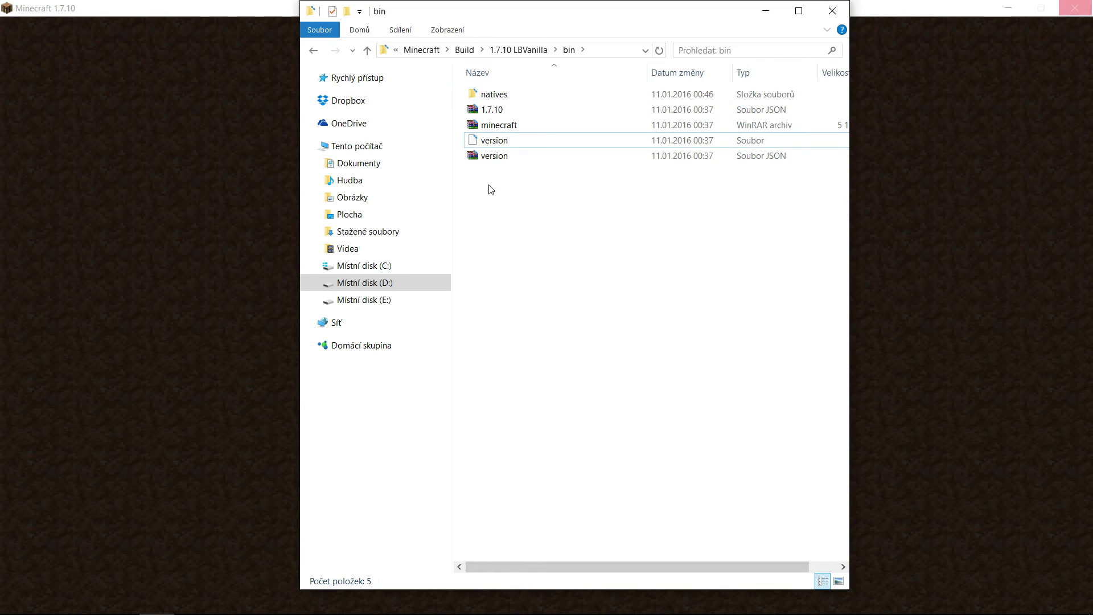
click(318, 51)
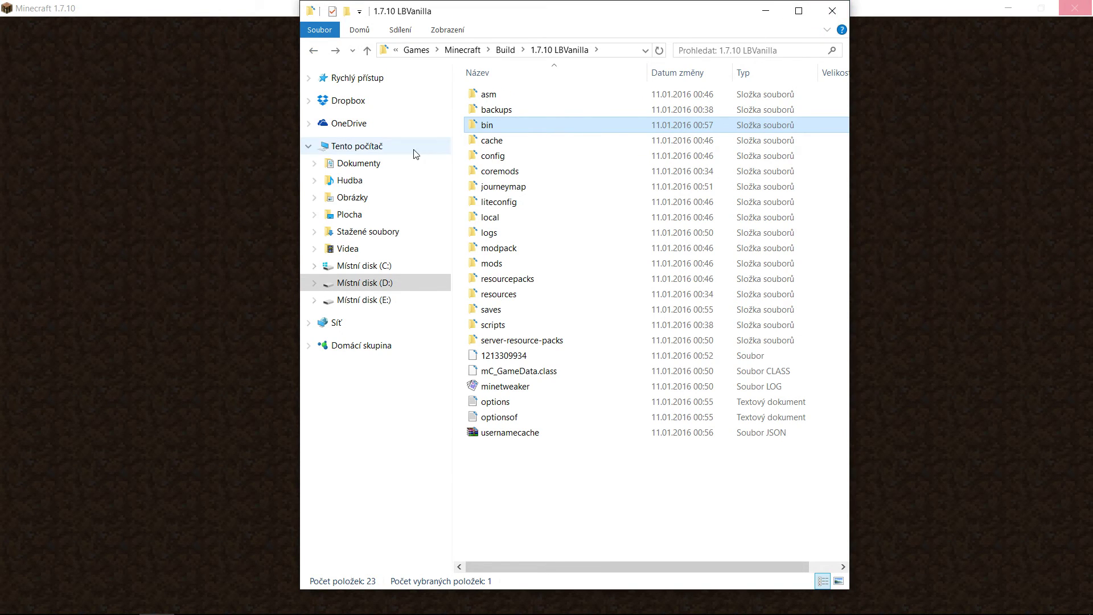
right_click(488, 126)
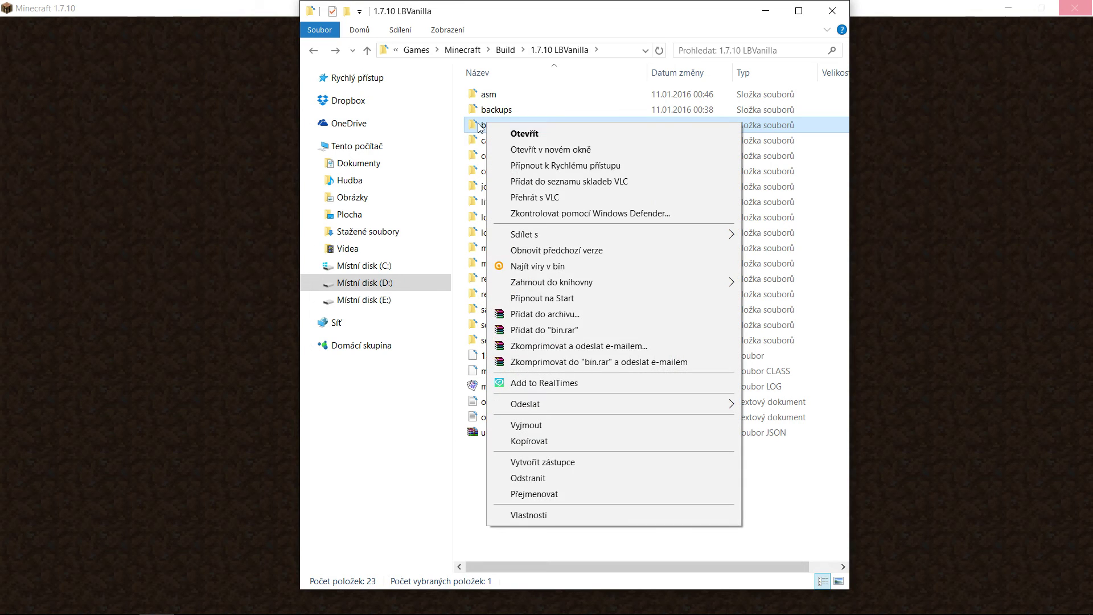
click(533, 478)
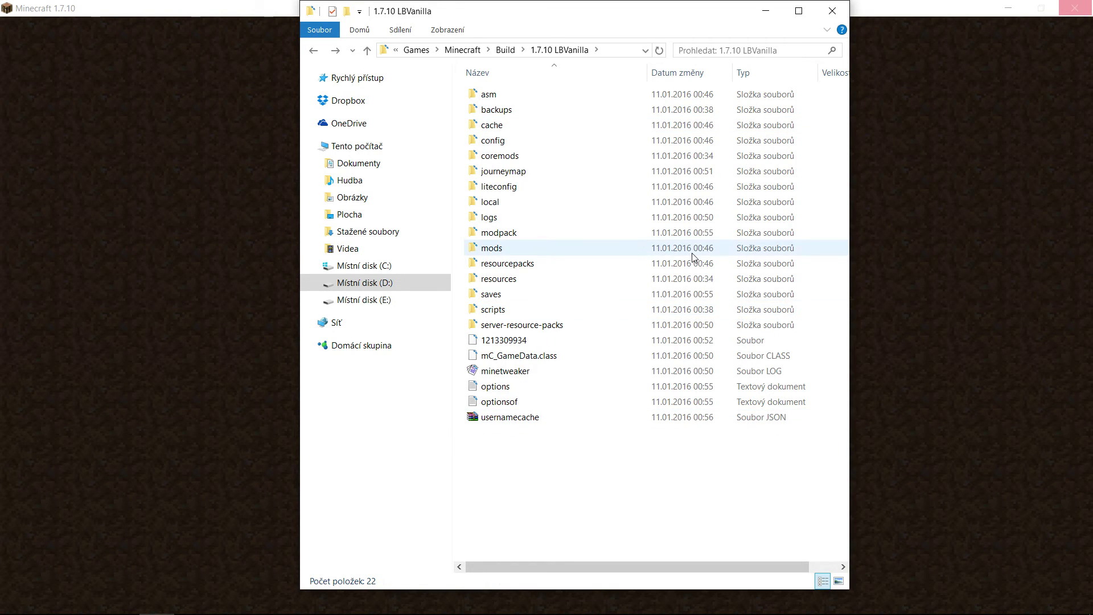
click(832, 11)
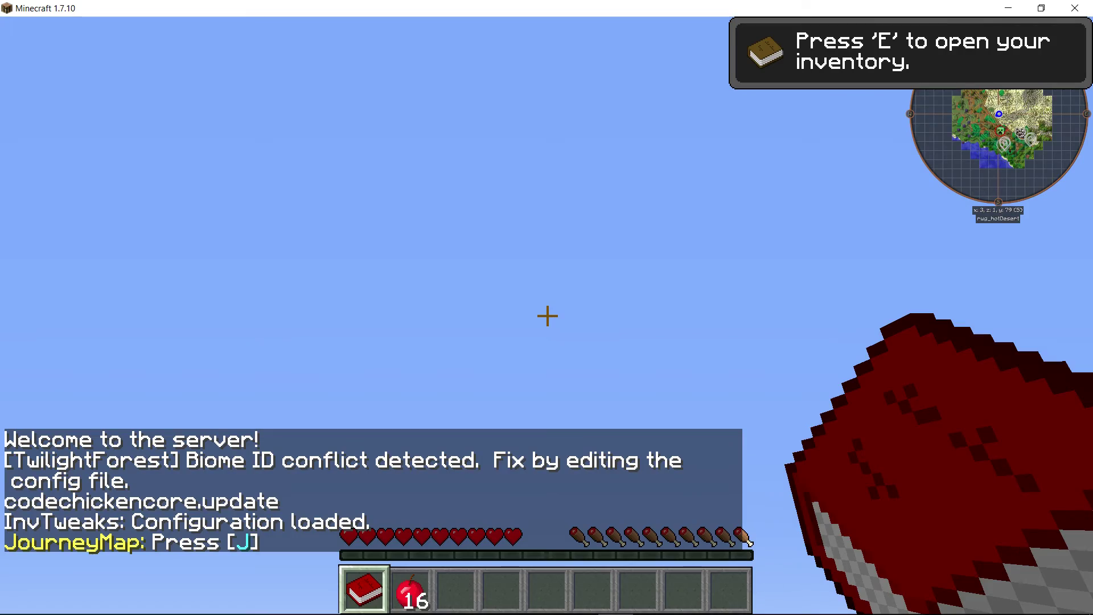
- Examine the spawn surroundings and the player's survival inventory in the Test world
key(w)
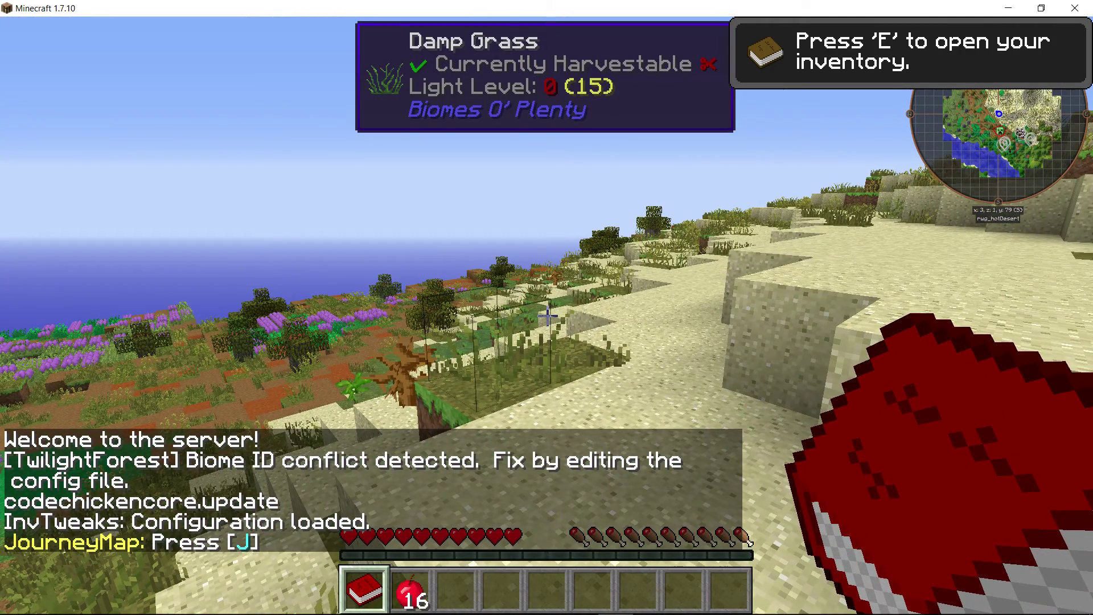
key(e)
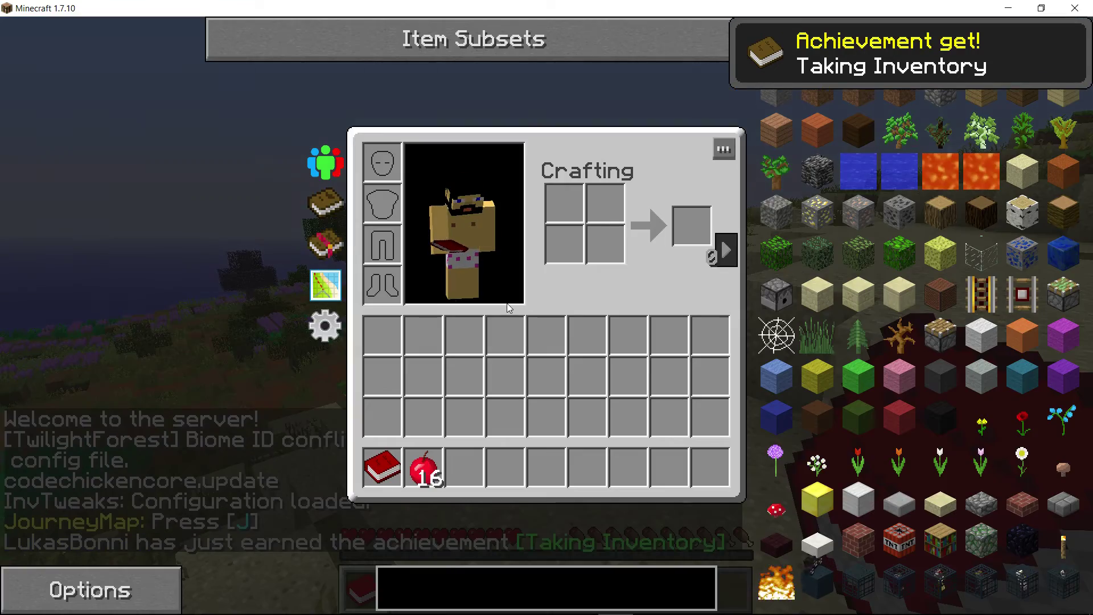
key(e)
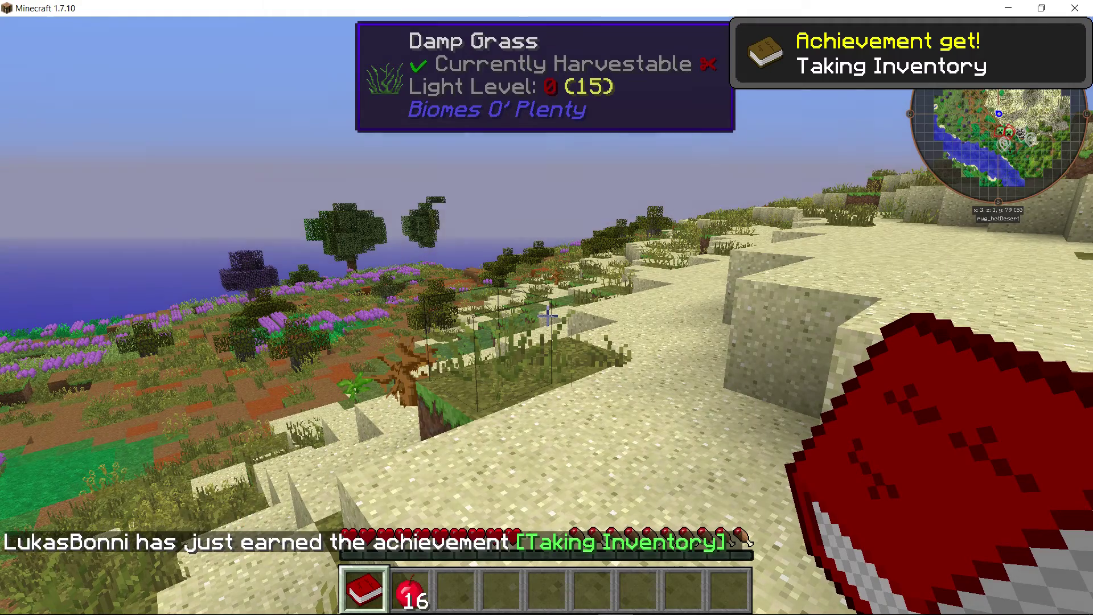
right_click(548, 315)
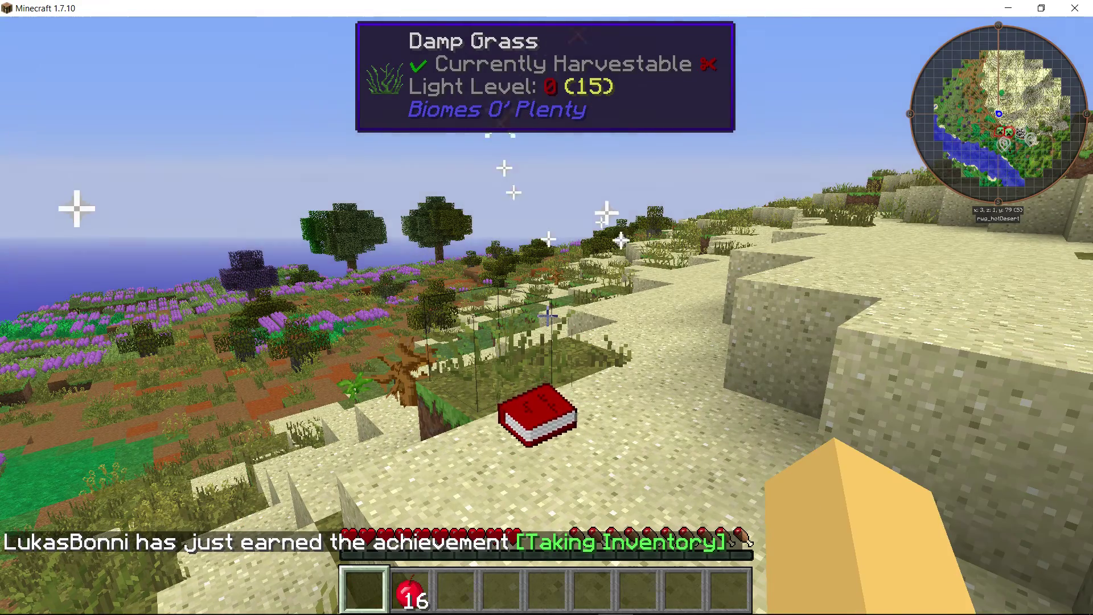
key(e)
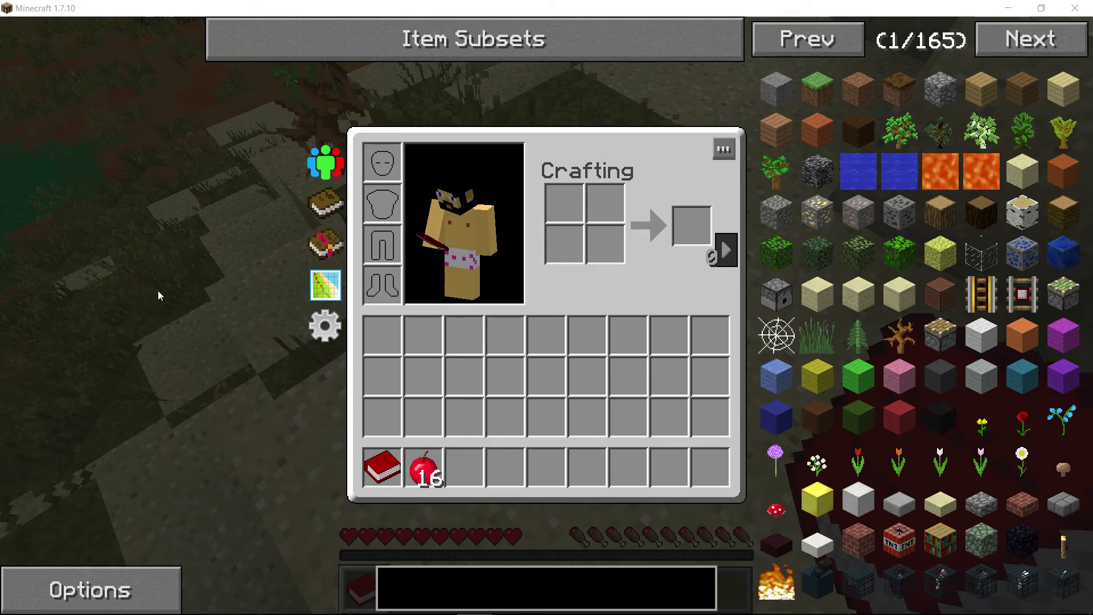
key(e)
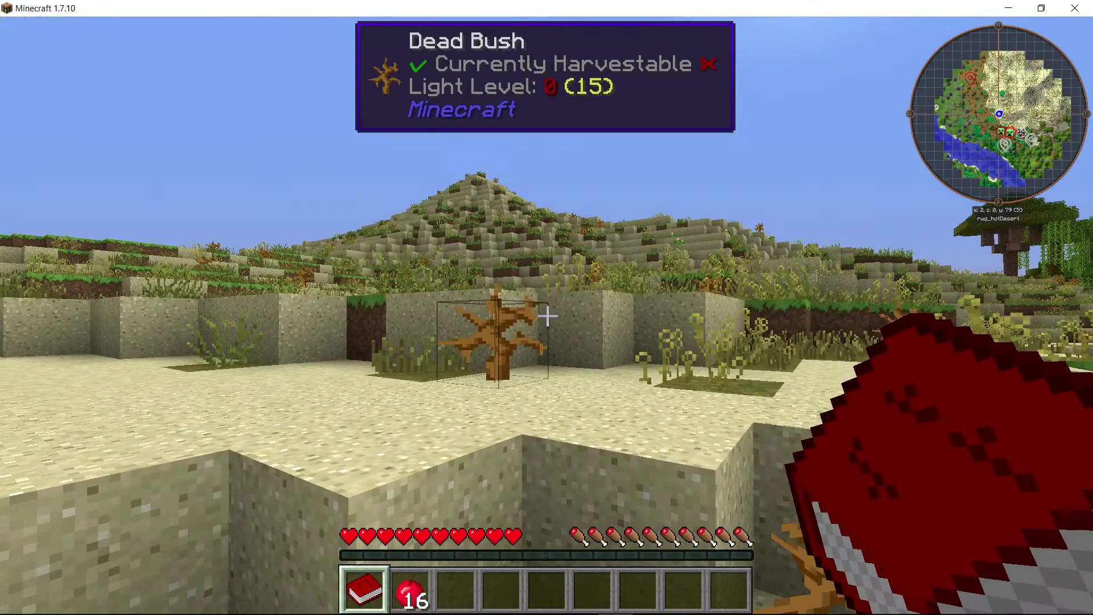
- Switch to Creative mode with the command /gamemode 1 and fly up over the spawn area
key(t)
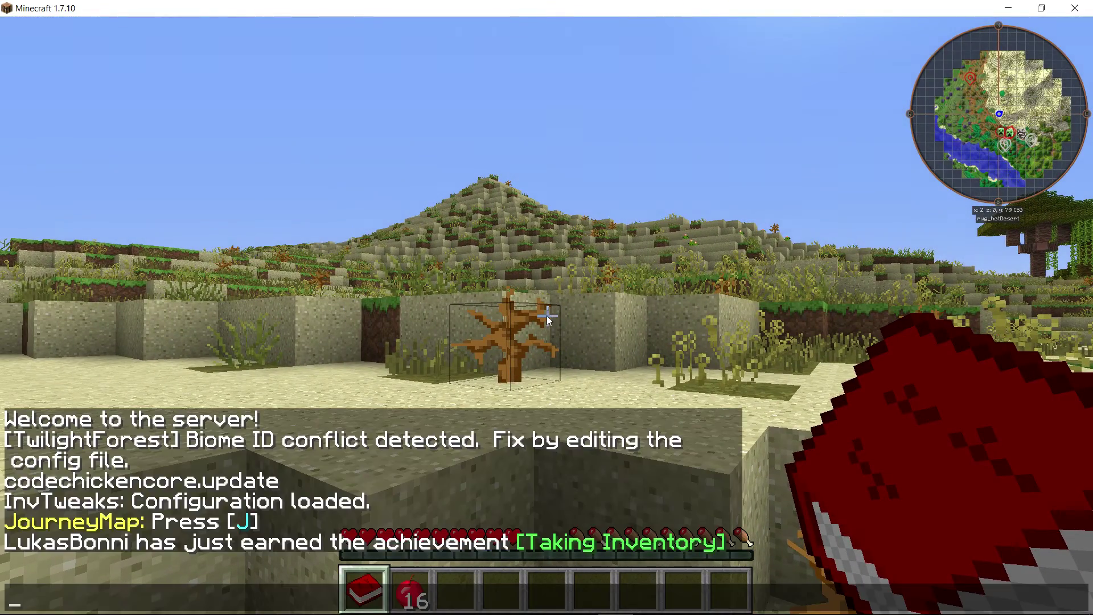
text(/ge)
key(BackSpace)
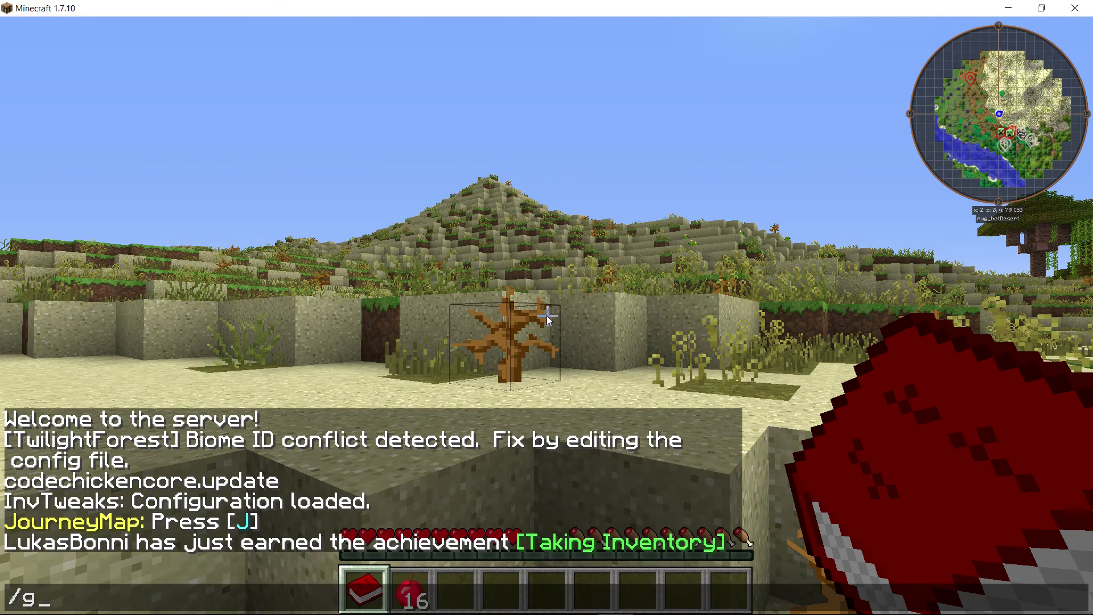
text(amem)
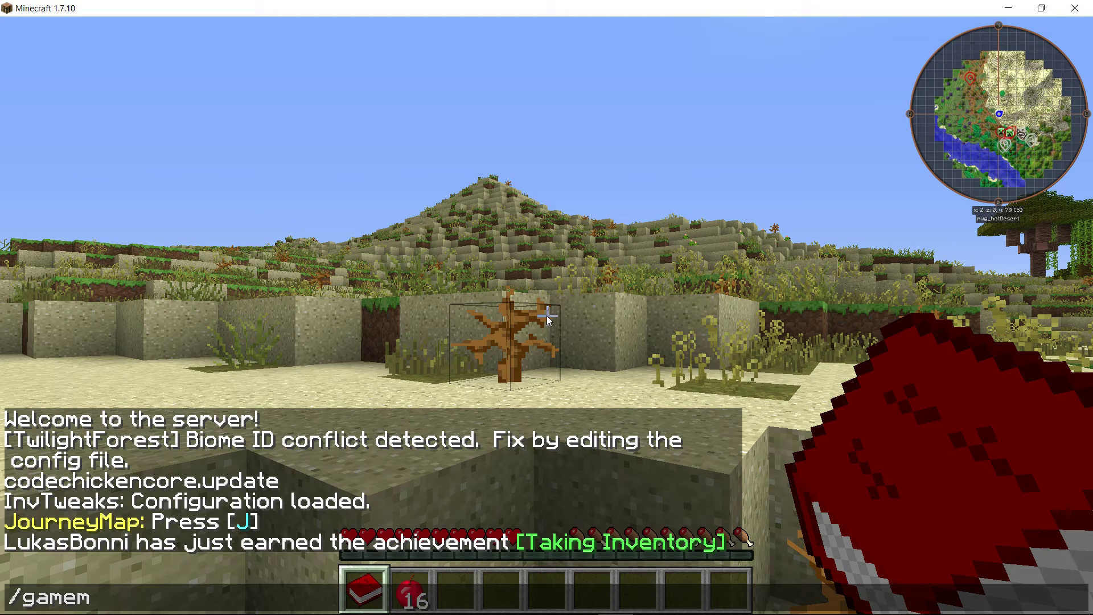
text(ode 1)
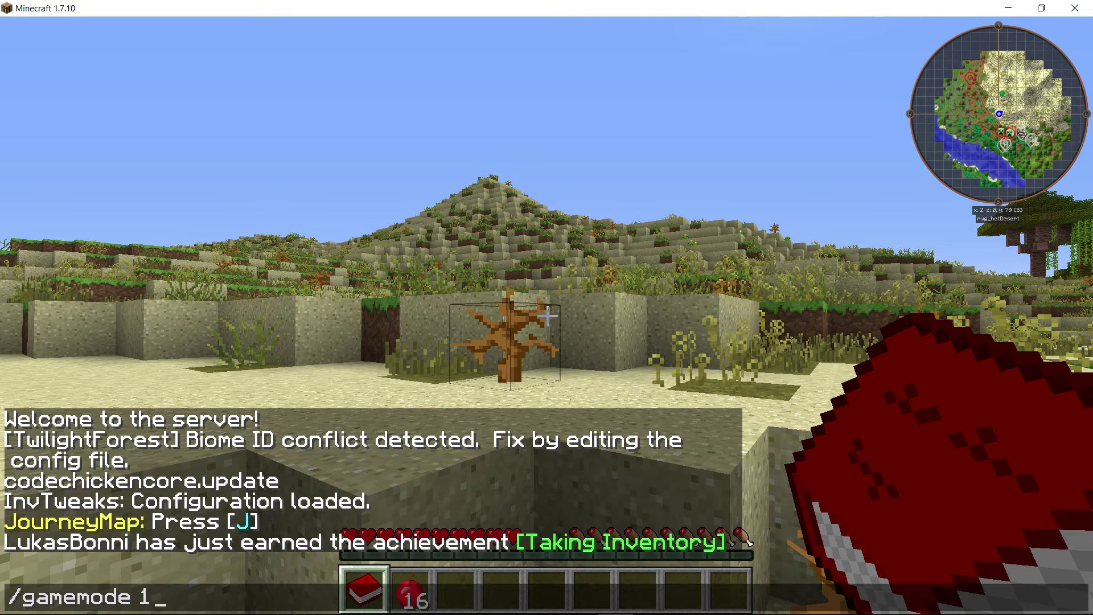
key(Return)
key(space)
key(space)
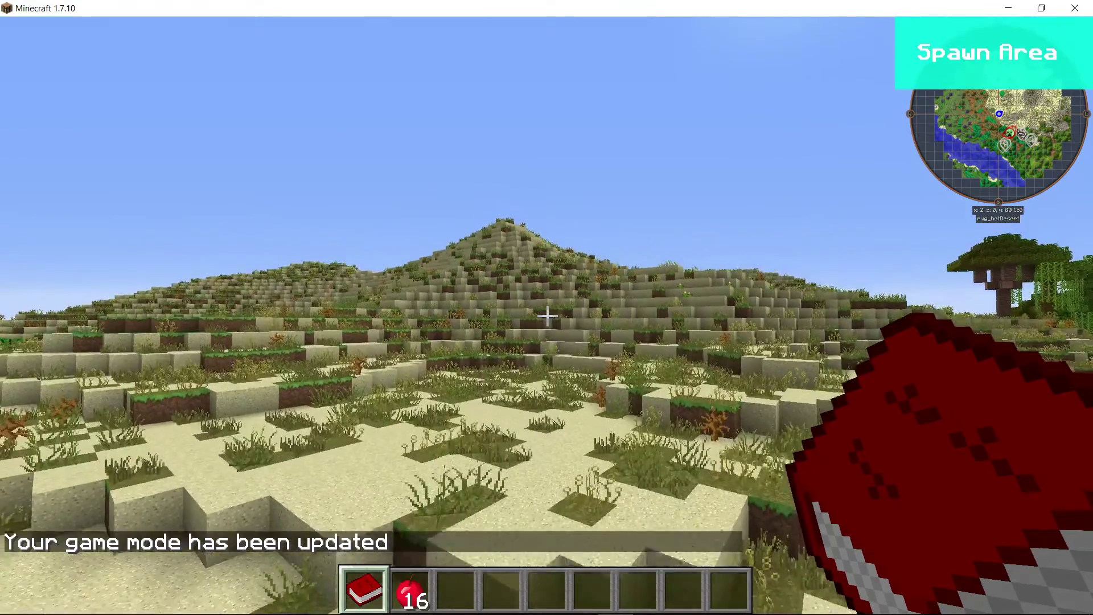
key(w)
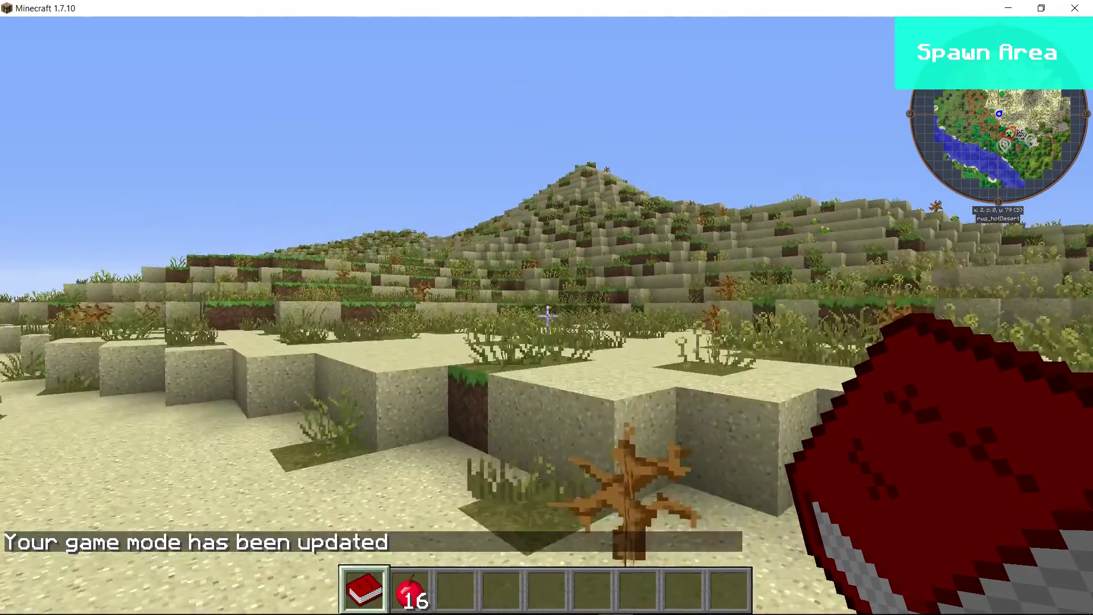
- Examine the Creative mode player inventory and the claimed chunks map around the spawn, and return to the game
key(e)
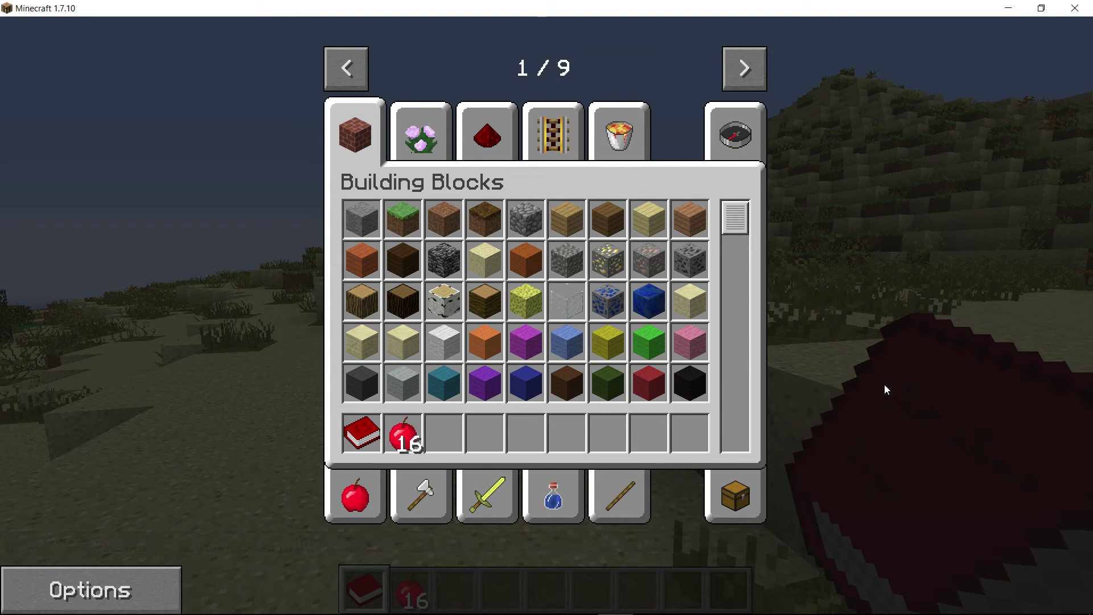
click(729, 510)
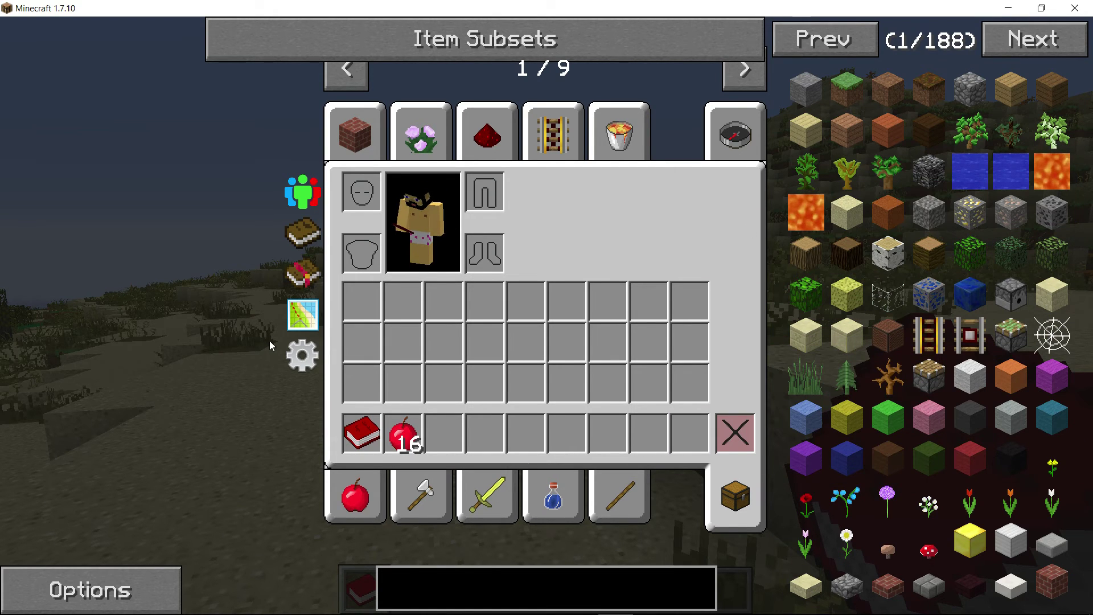
click(302, 316)
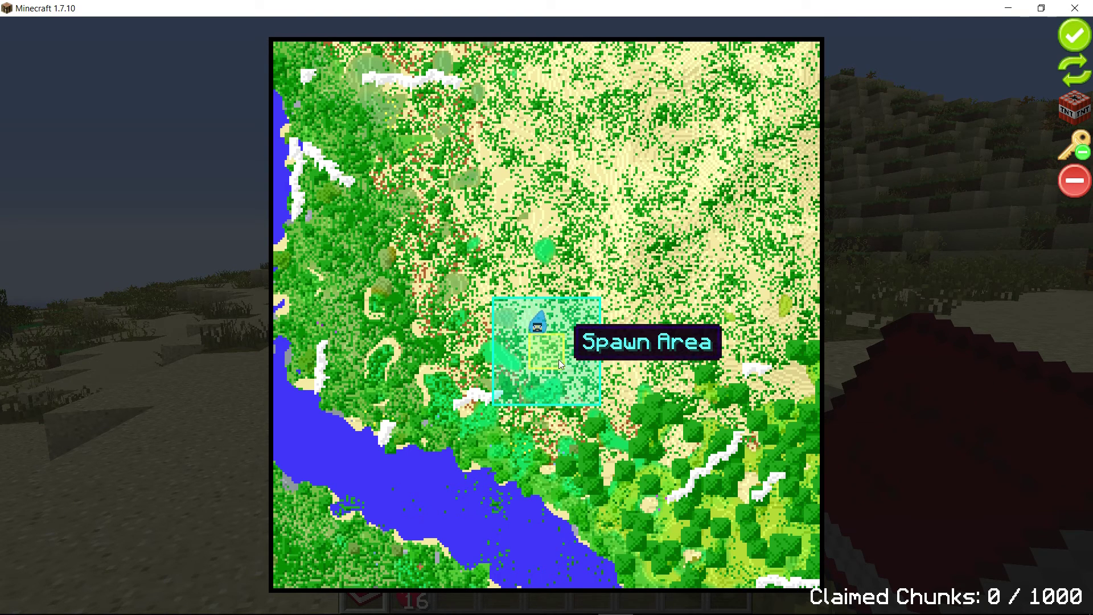
key(Escape)
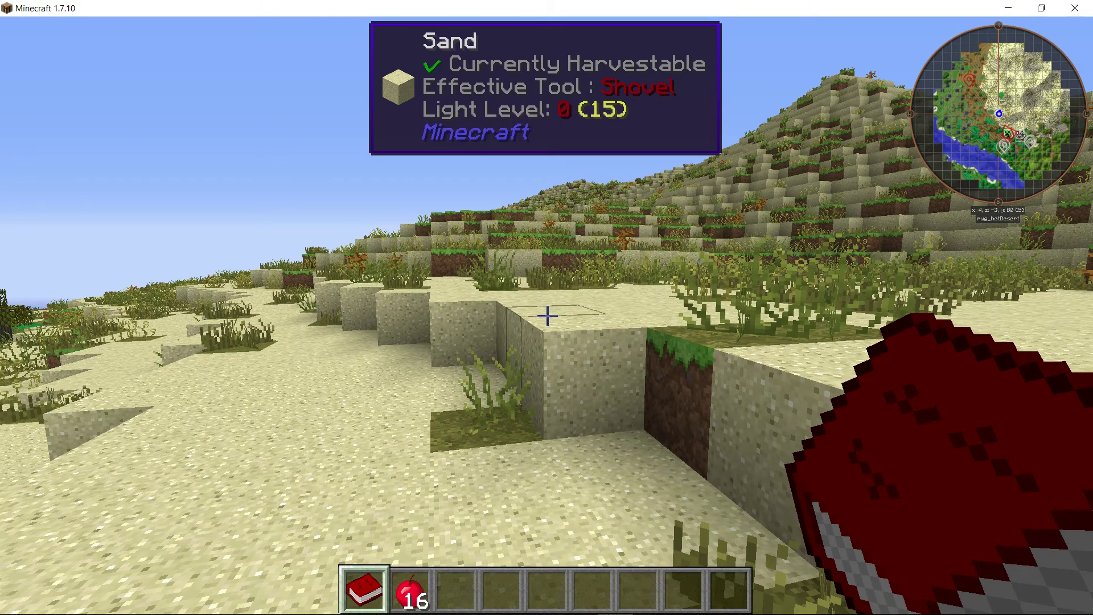
key(e)
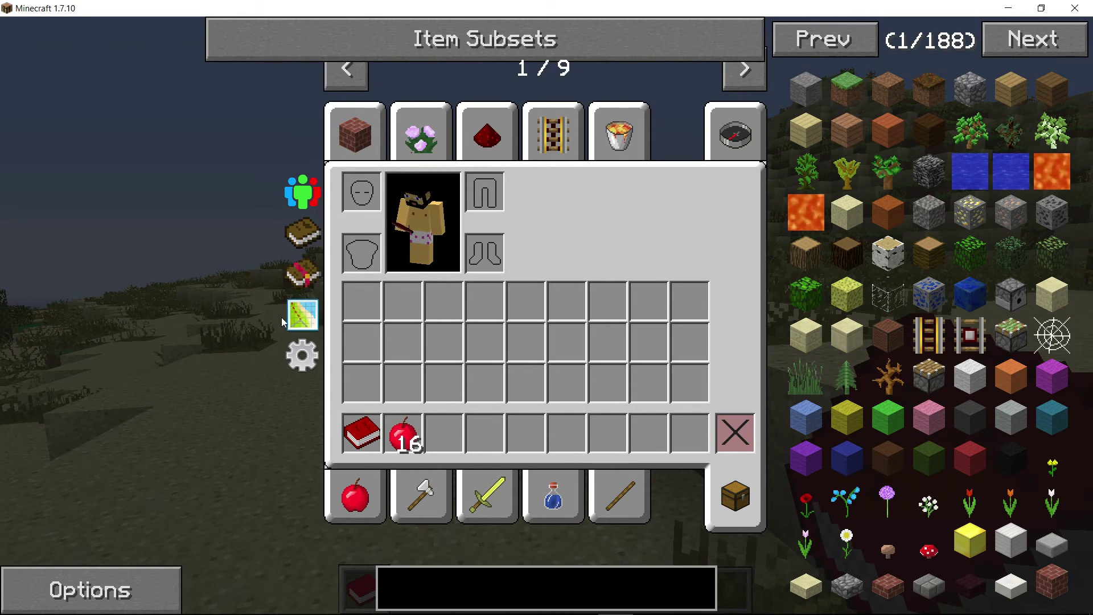
key(e)
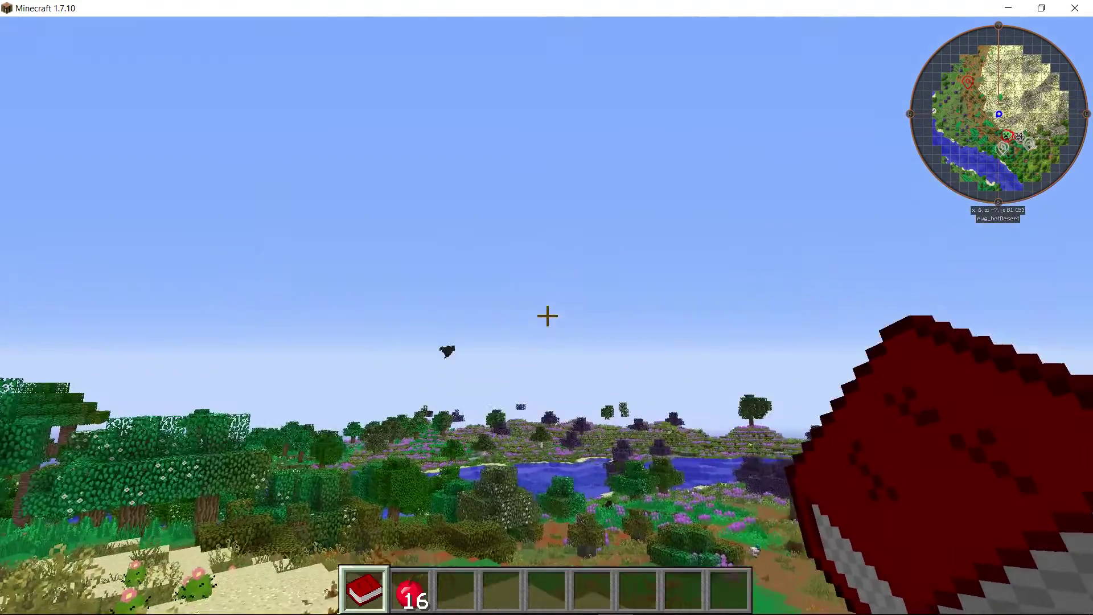
- Set the Font Scale of MiniMap Preset 1 to 2 in the JourneyMap options and close them
key(j)
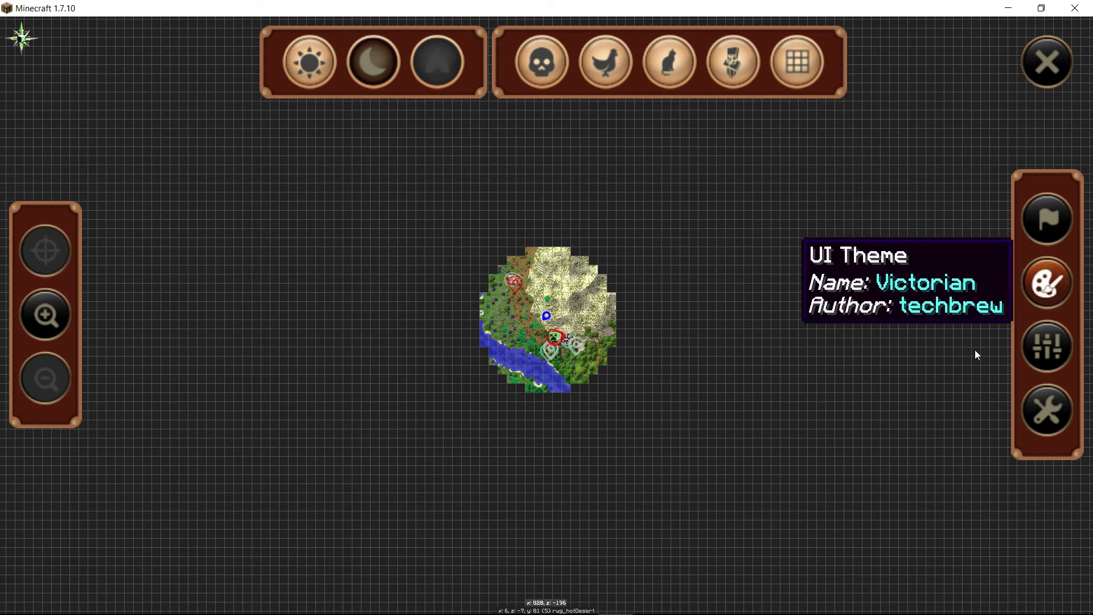
click(1057, 347)
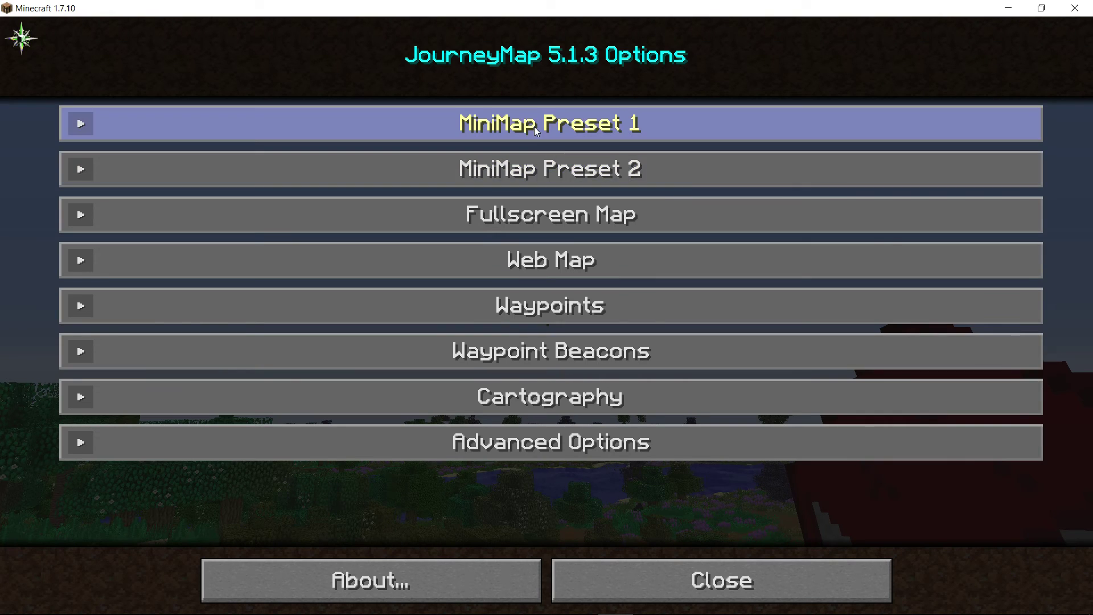
click(533, 126)
scroll(542, 274, down, 5)
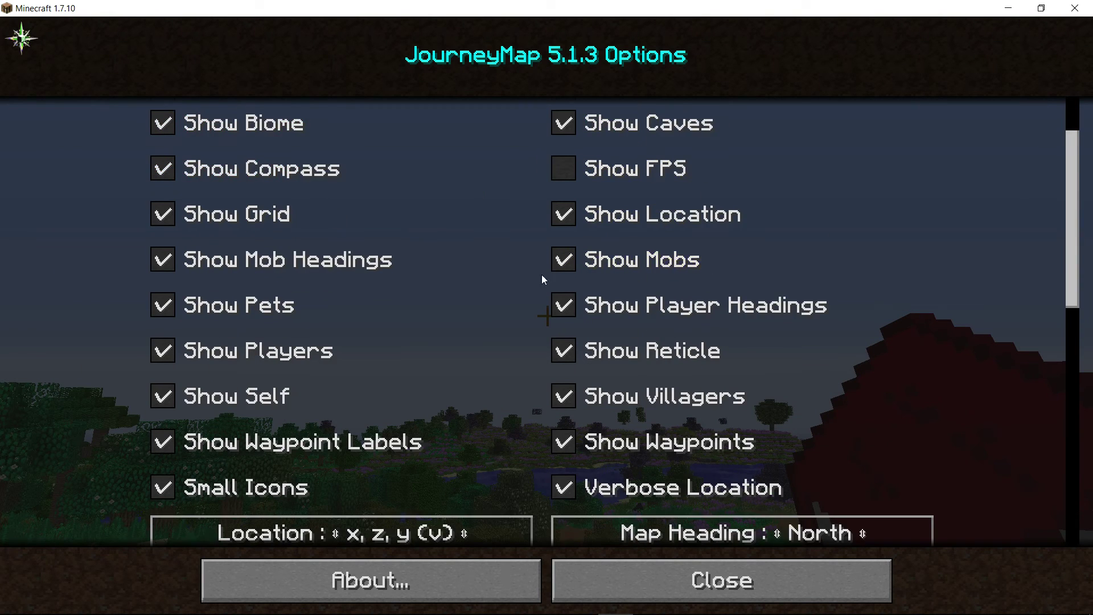
scroll(521, 289, down, 2)
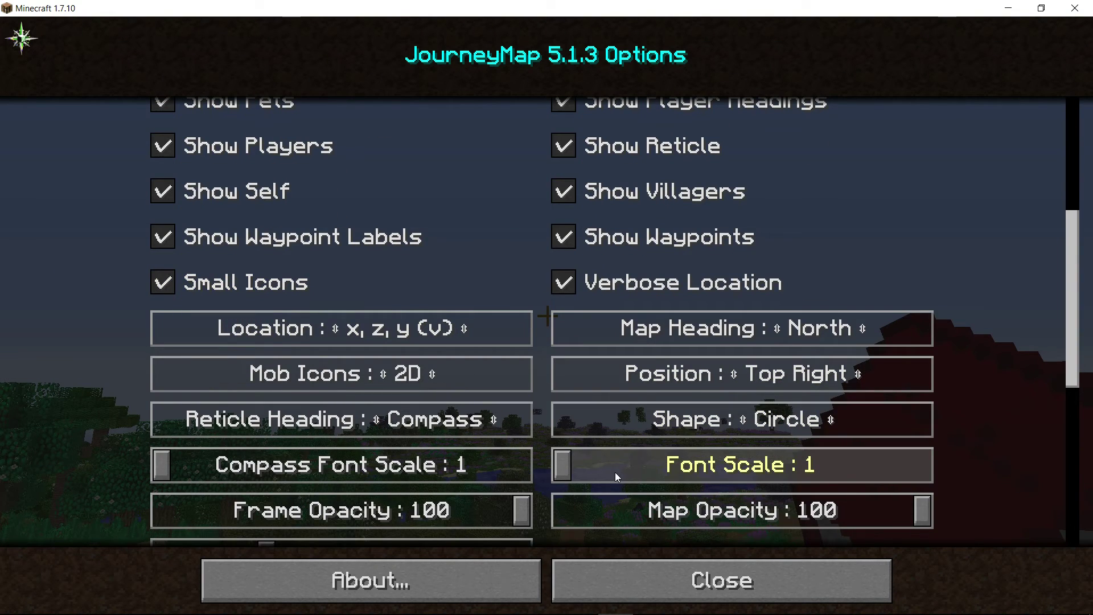
click(645, 463)
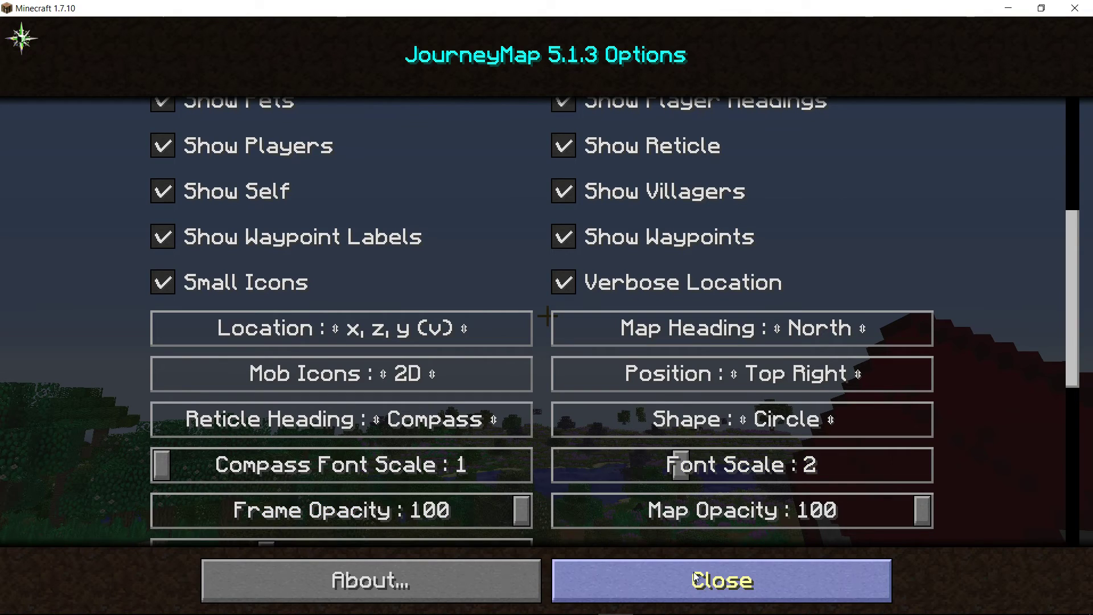
click(663, 585)
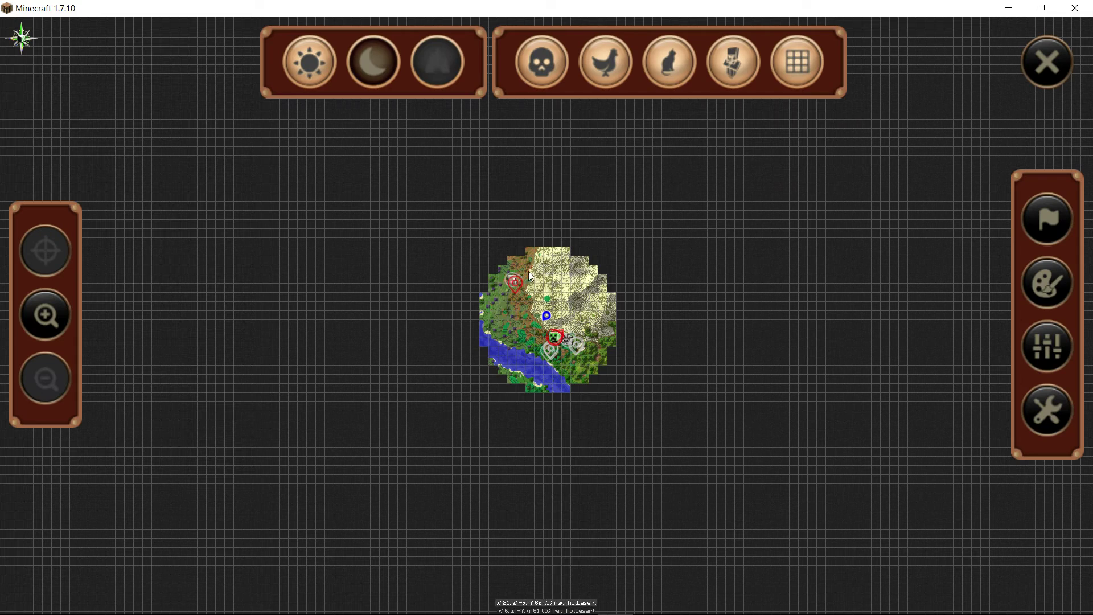
- Set the Font Scale of MiniMap Preset 2 to 2 in the JourneyMap options
click(1045, 349)
scroll(442, 444, down, 10)
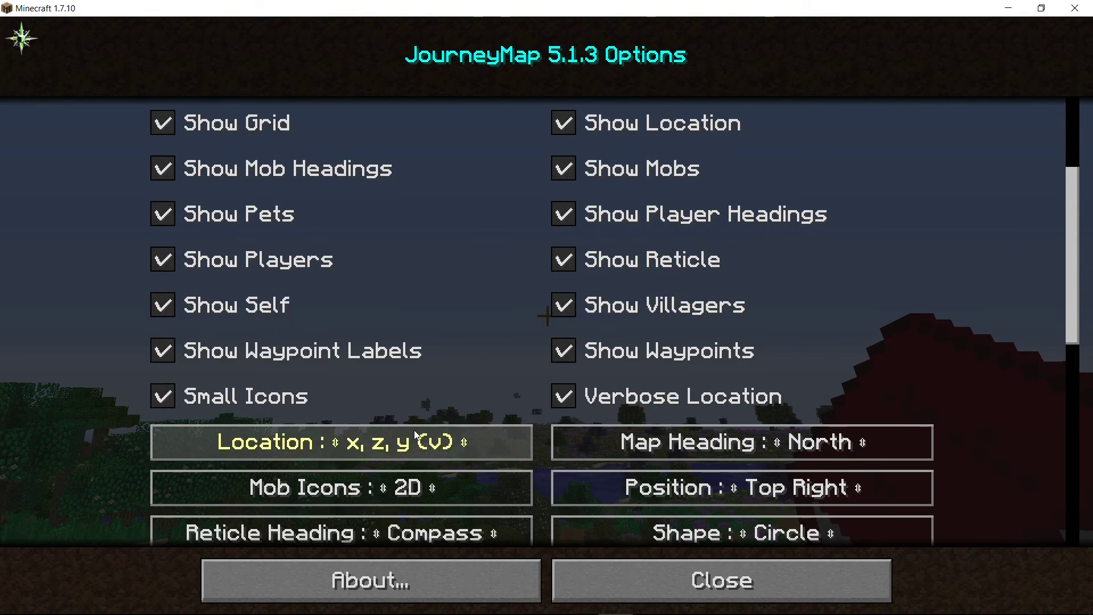
scroll(415, 449, down, 4)
click(489, 421)
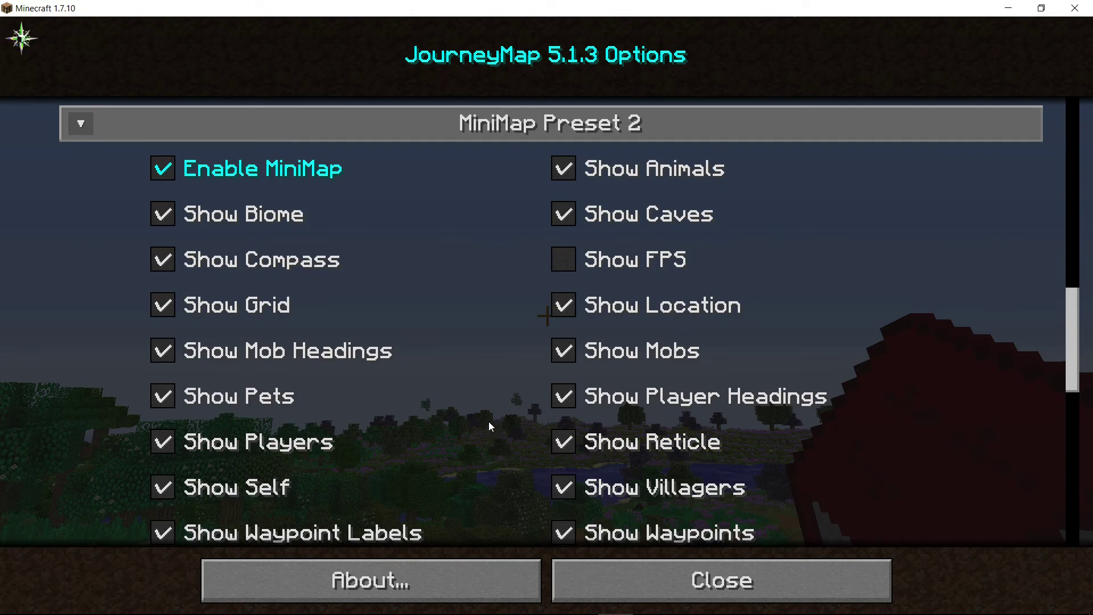
scroll(671, 449, down, 8)
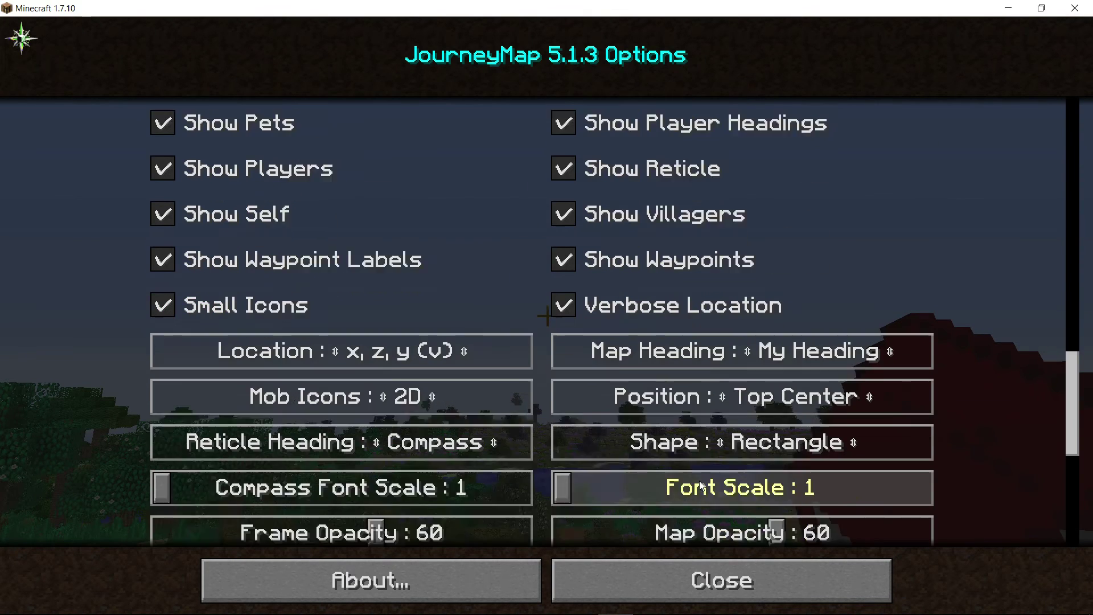
click(684, 467)
scroll(571, 446, down, 3)
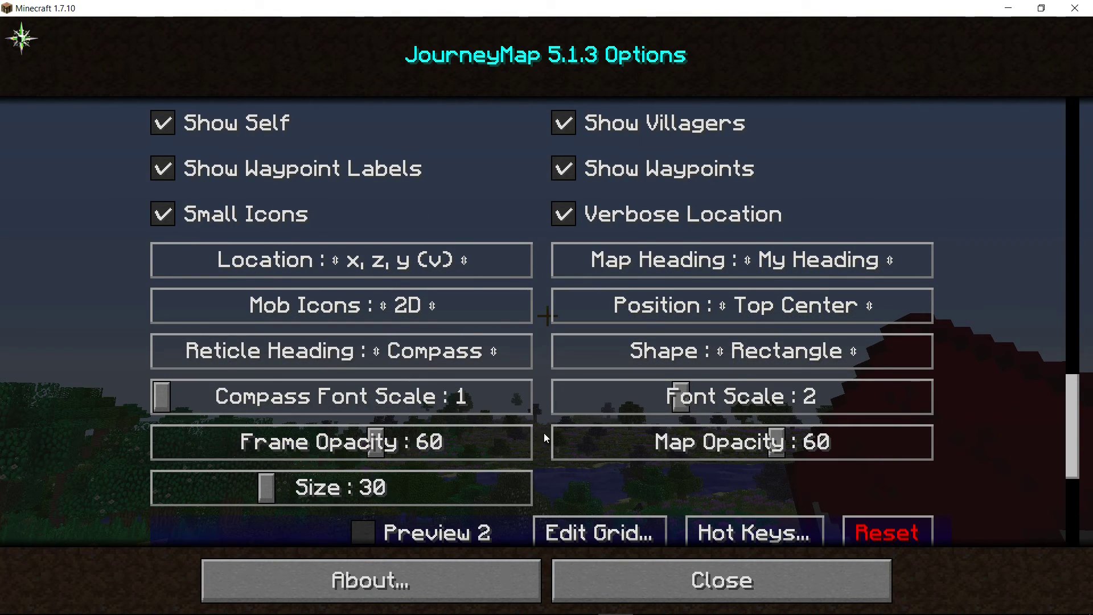
- Set the Fullscreen Map's Font Scale to 2, then close the JourneyMap options and the map
scroll(544, 435, down, 2)
scroll(648, 432, down, 7)
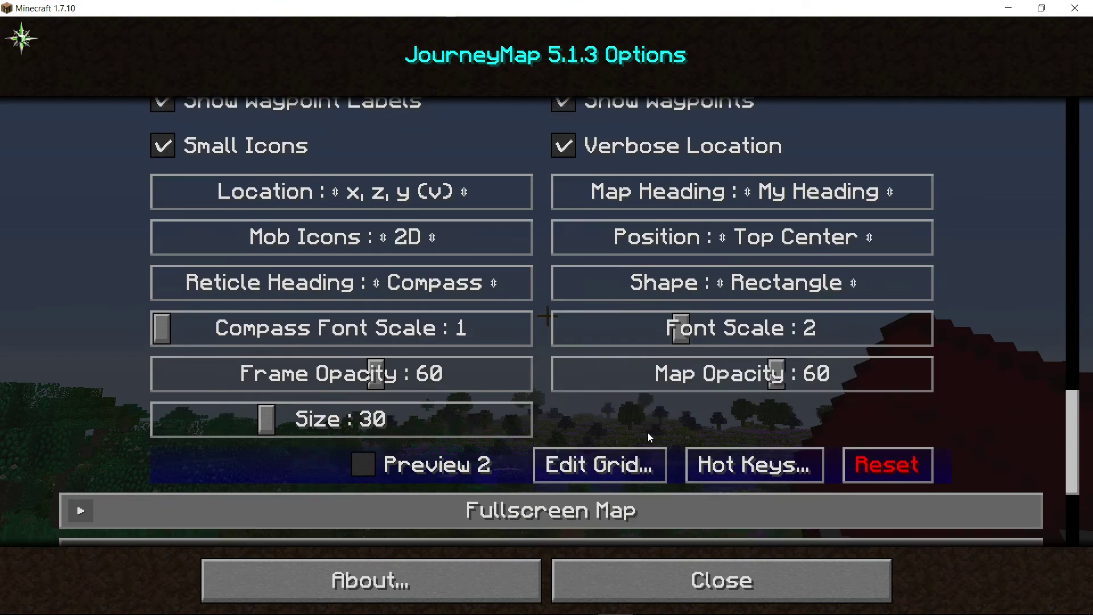
click(549, 379)
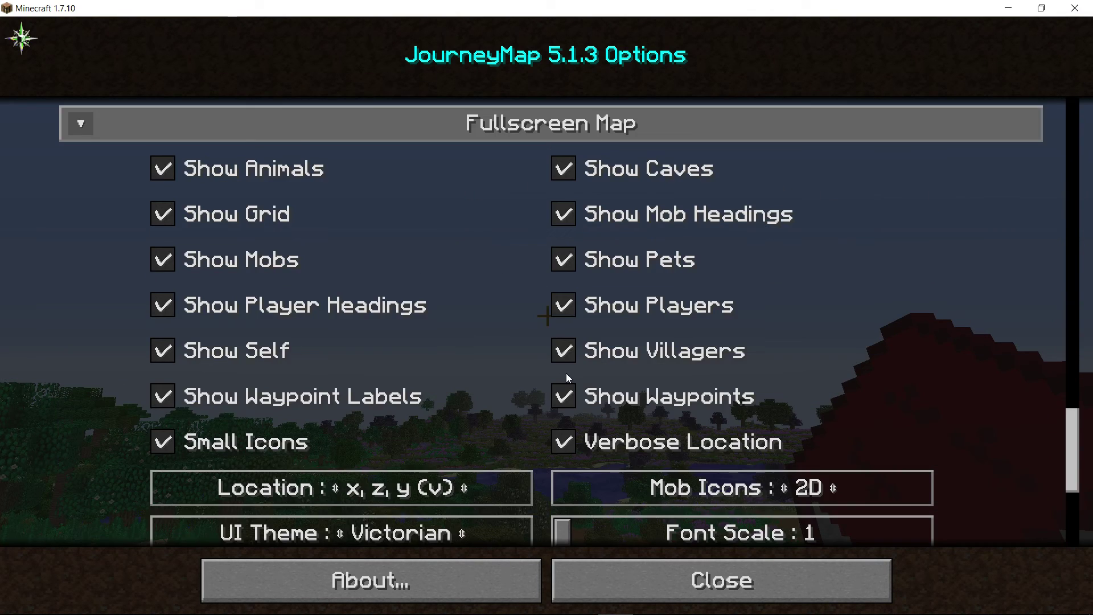
scroll(575, 387, down, 4)
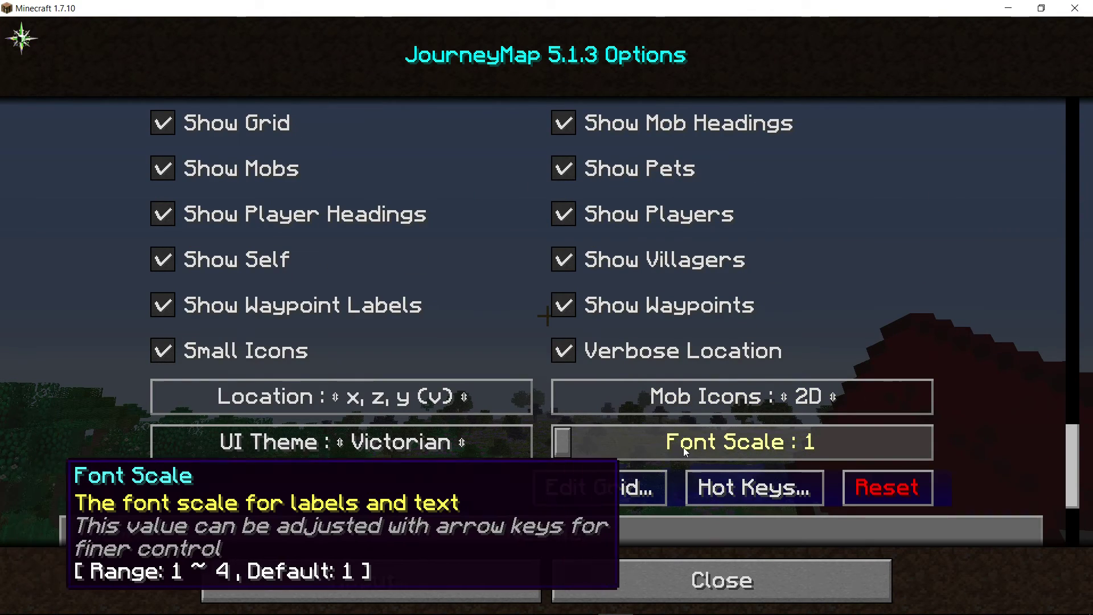
drag(596, 442, 699, 444)
click(636, 586)
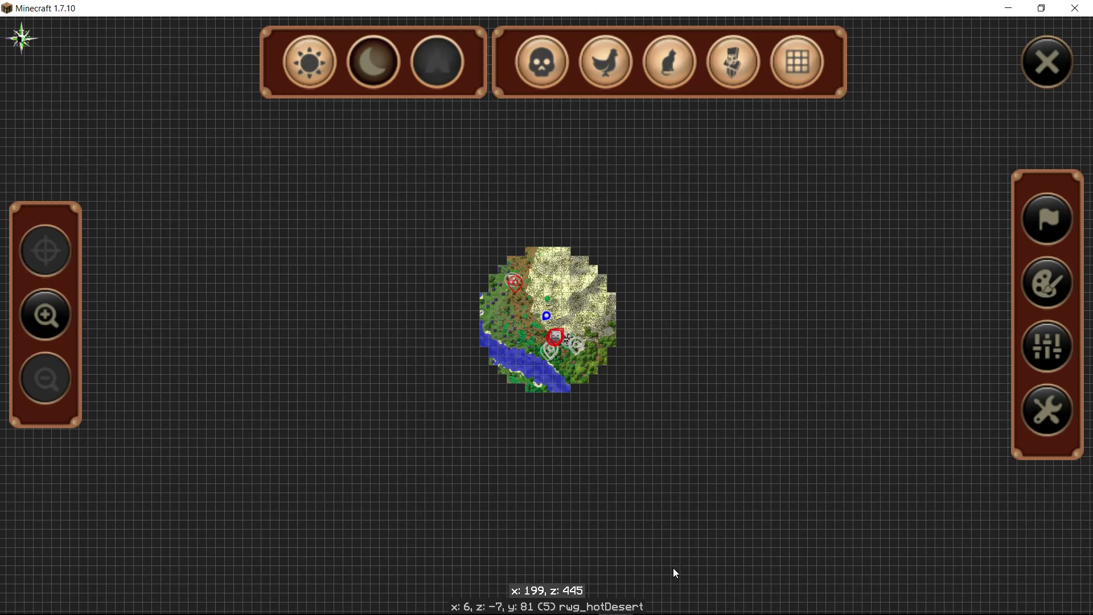
click(1030, 64)
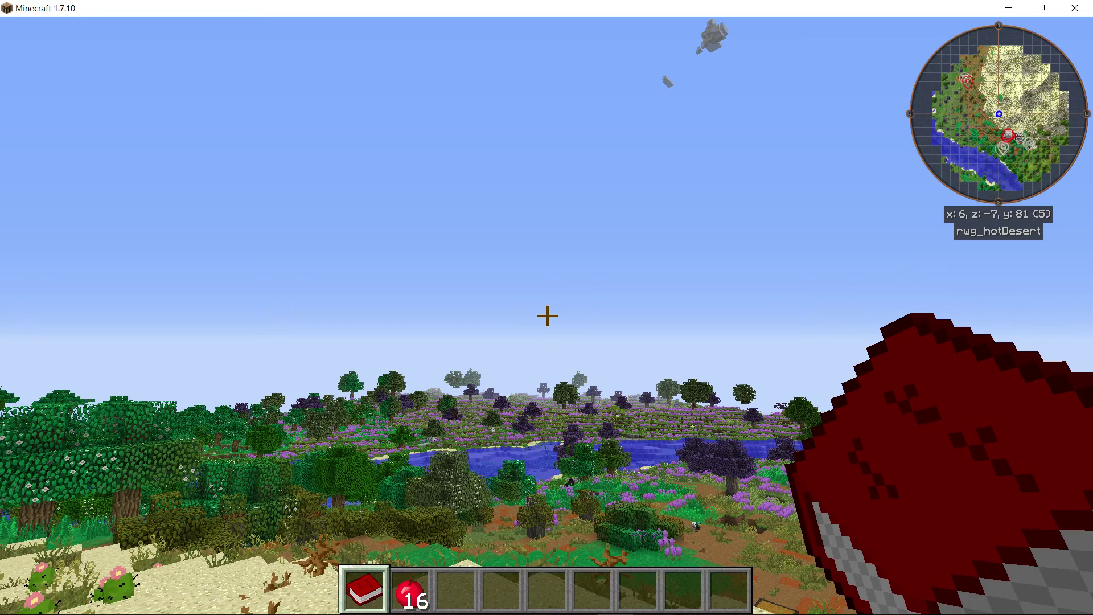
- Enable Show FPS for MiniMap Preset 1 and MiniMap Preset 2 in the JourneyMap options and return to the game
key(j)
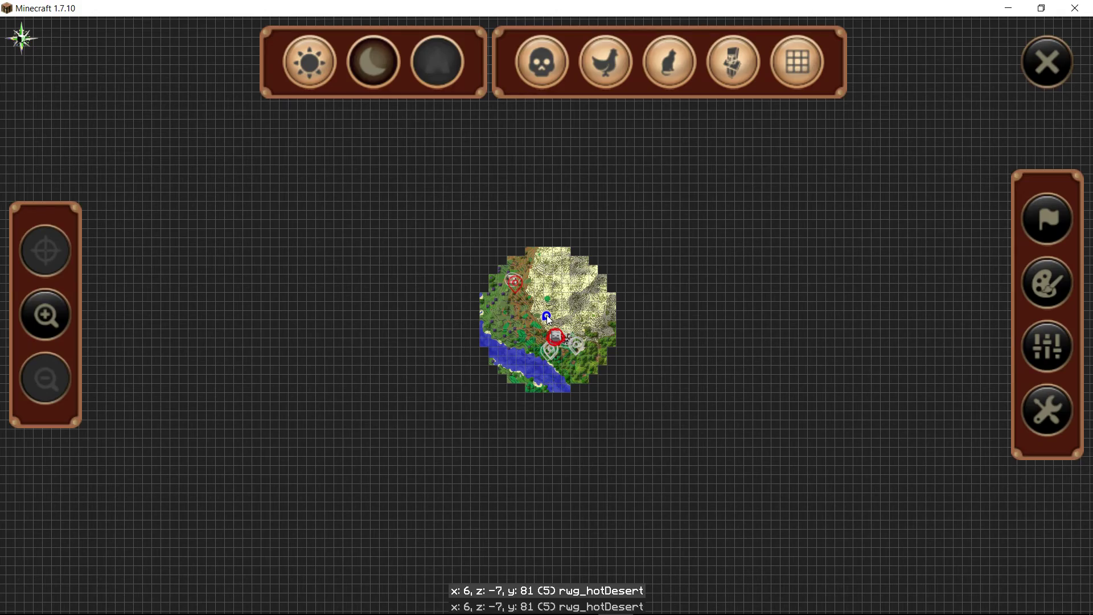
click(1040, 351)
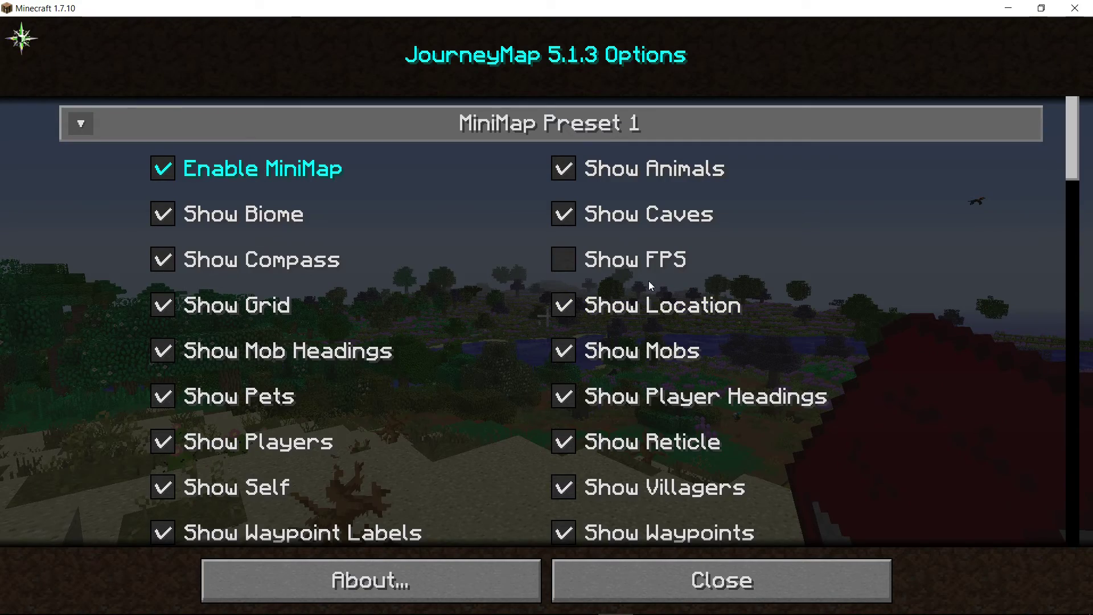
click(556, 260)
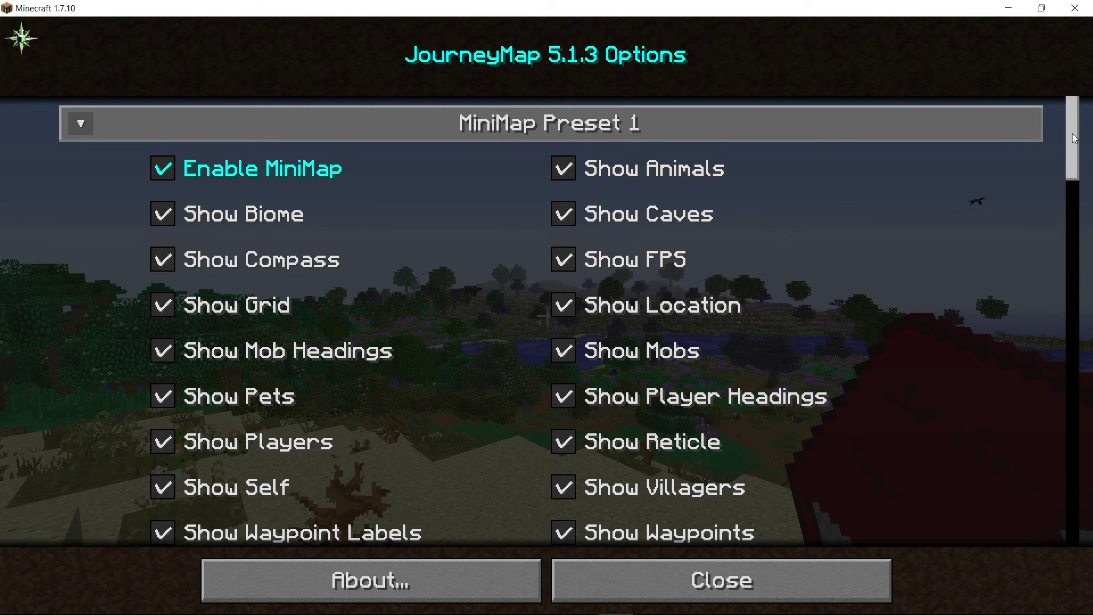
drag(1074, 139, 1081, 294)
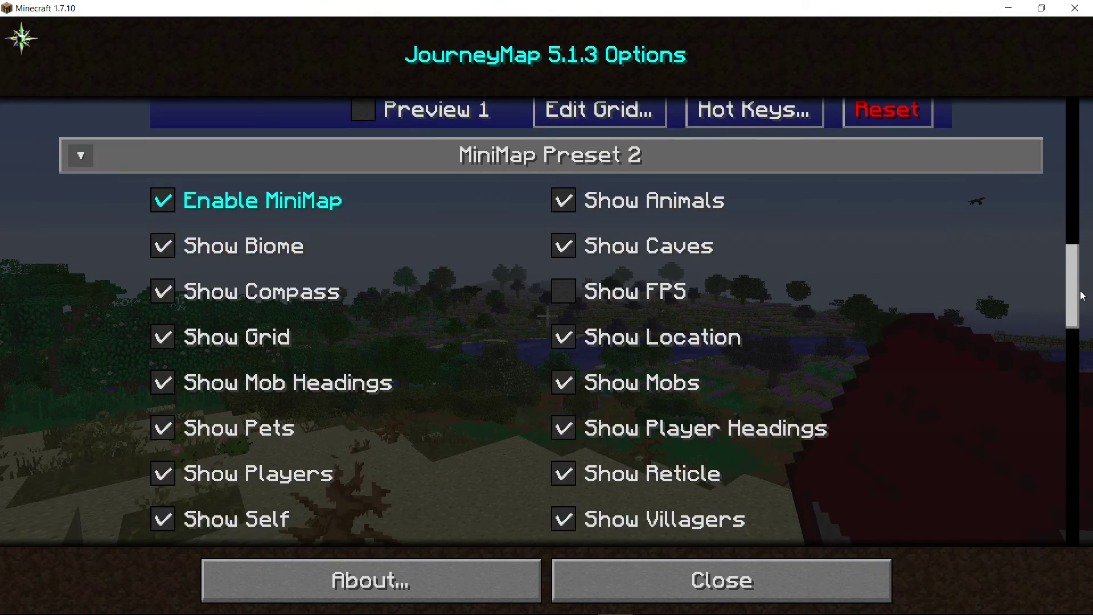
scroll(1048, 287, down, 1)
click(609, 268)
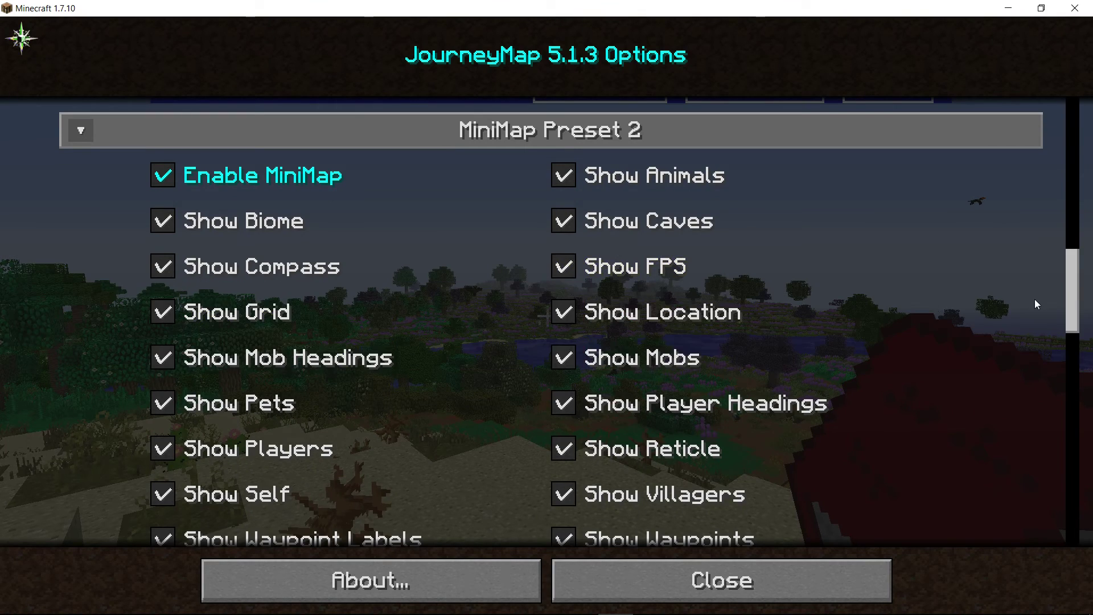
drag(1074, 293, 1086, 458)
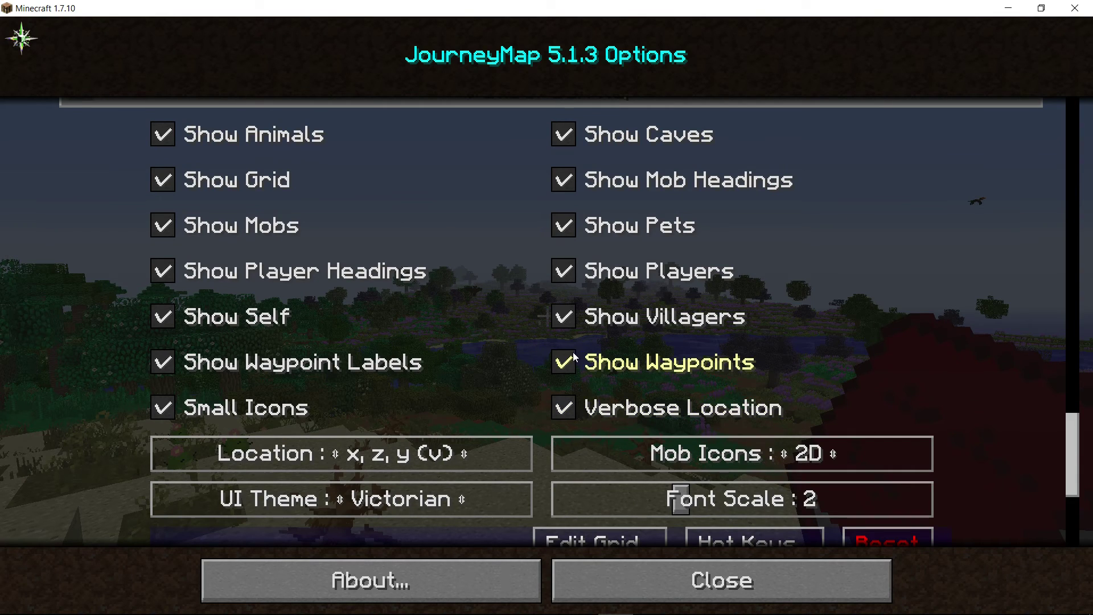
click(678, 580)
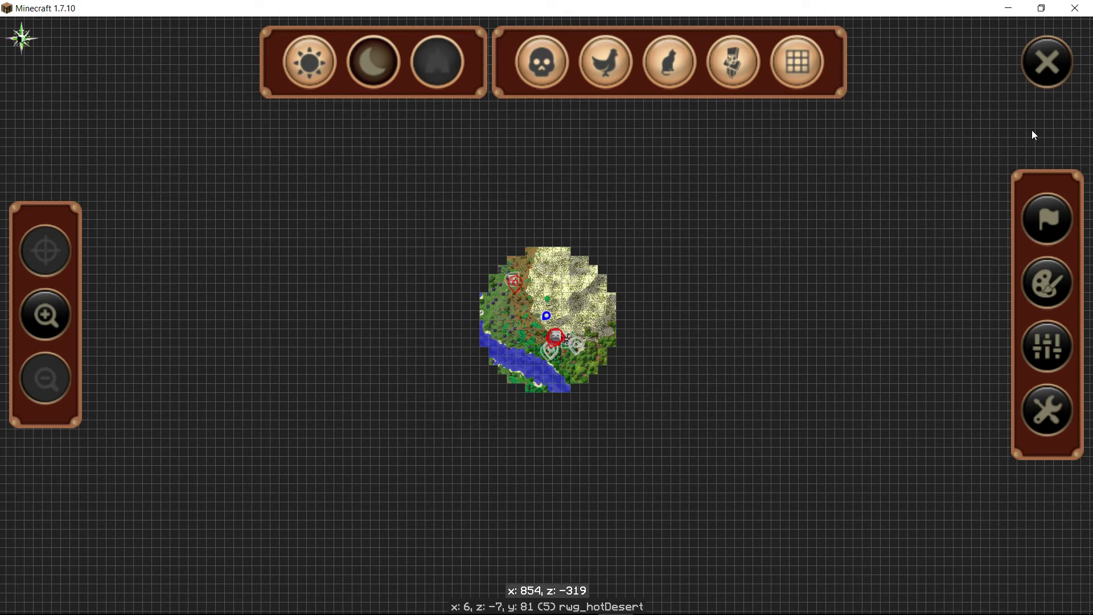
click(1044, 59)
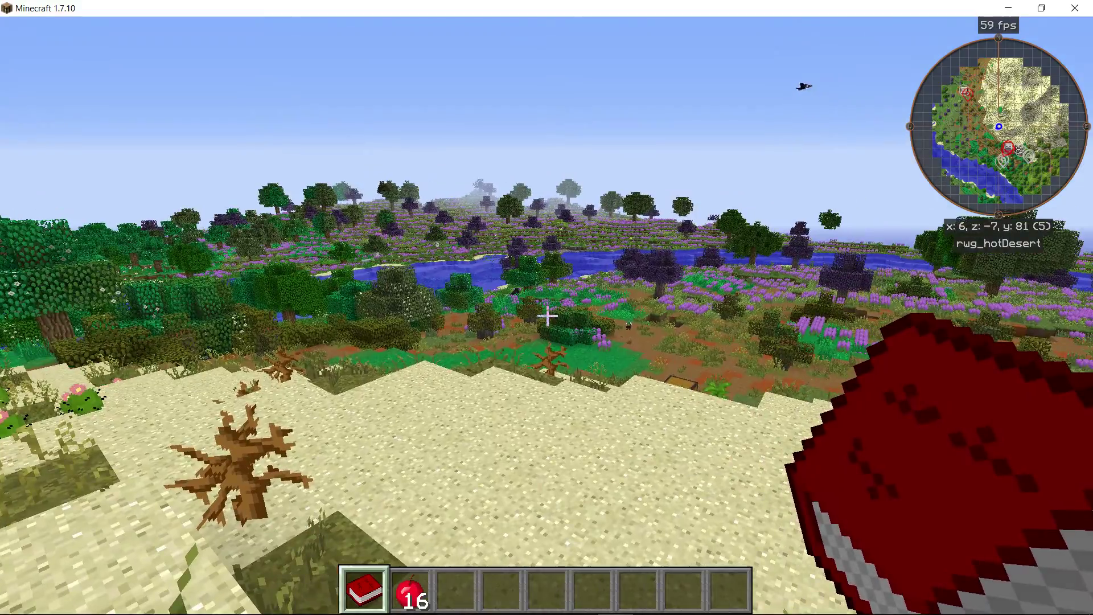
- Move across the sand slope to the chest near the spawn point and open it
key(w)
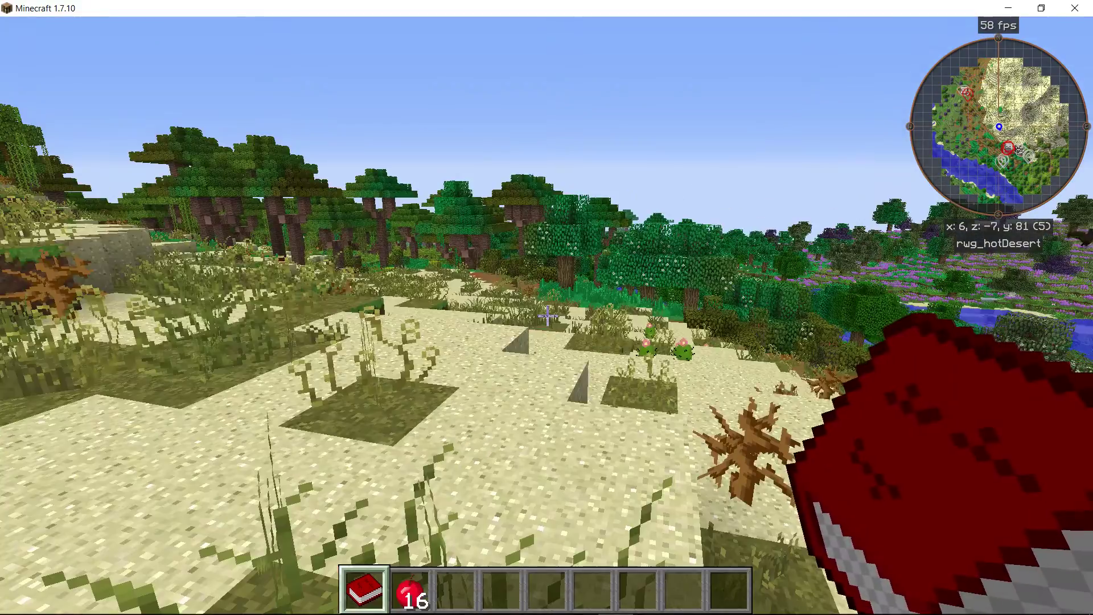
key(w)
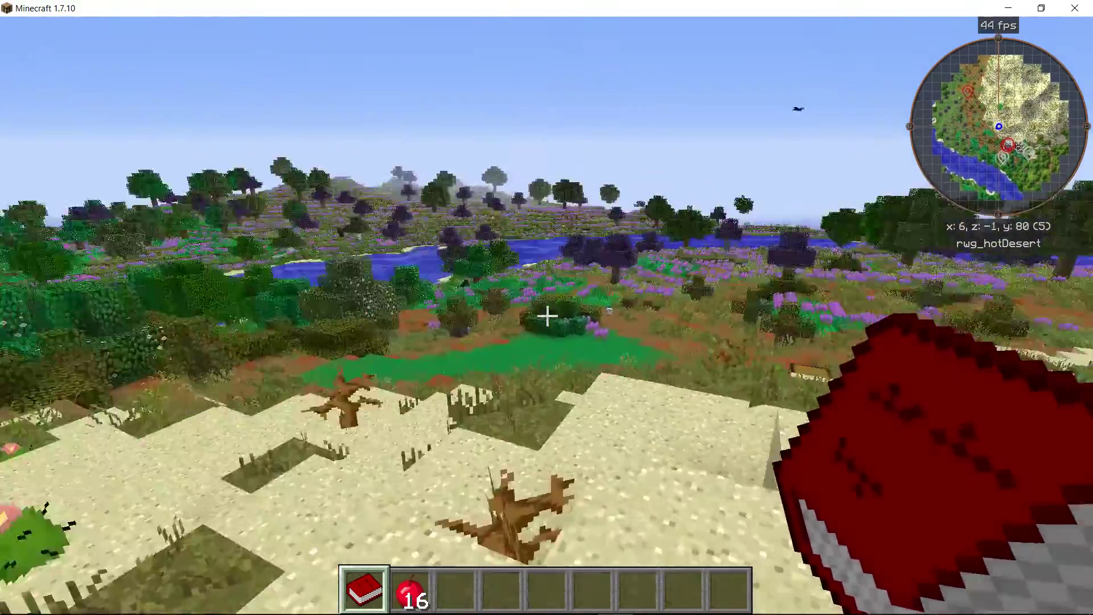
key(w)
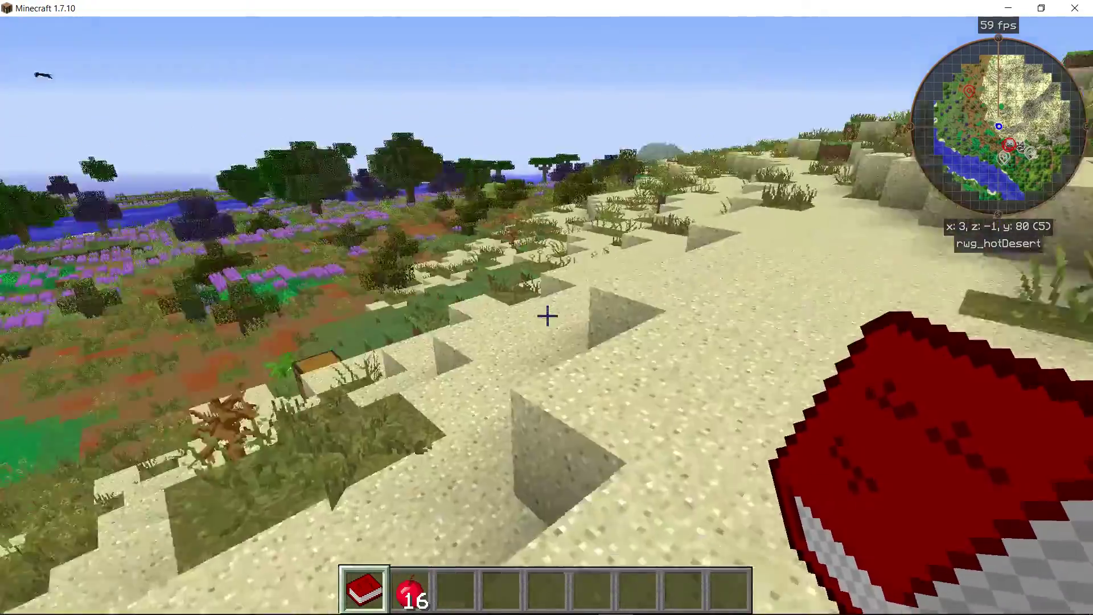
key(w)
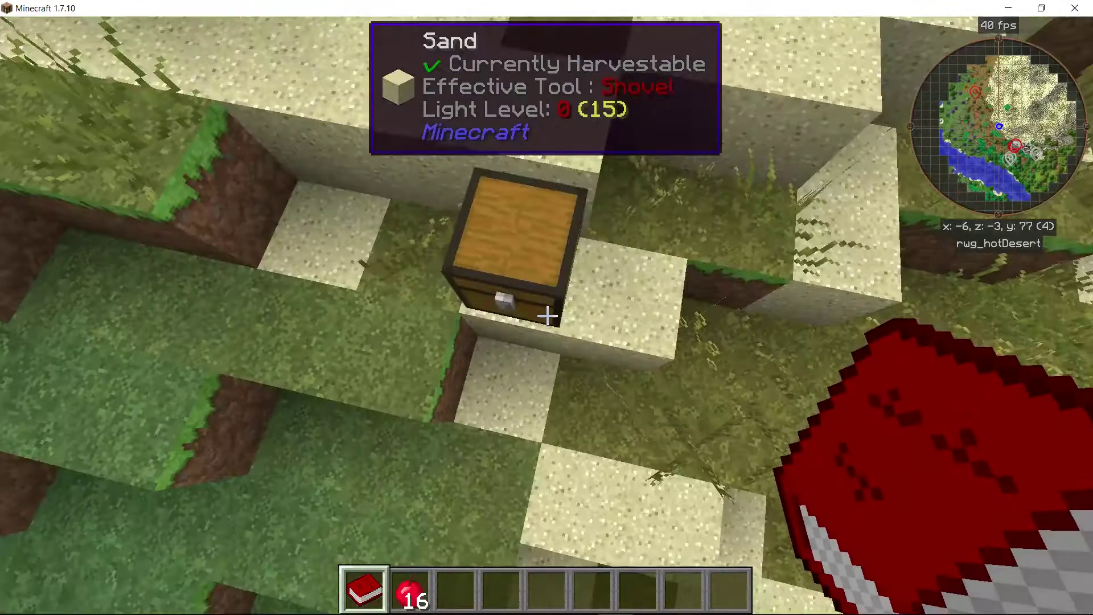
right_click(547, 316)
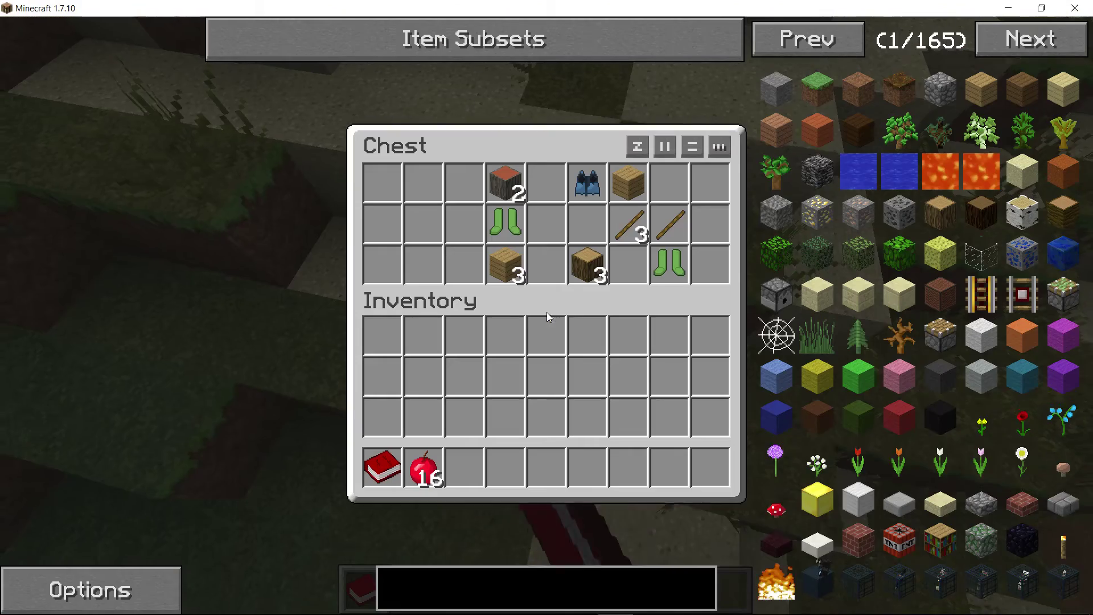
- Take all the boots, flippers, logs, planks and sticks out of the chest into the hotbar and close it
shift+click(511, 219)
shift+click(669, 263)
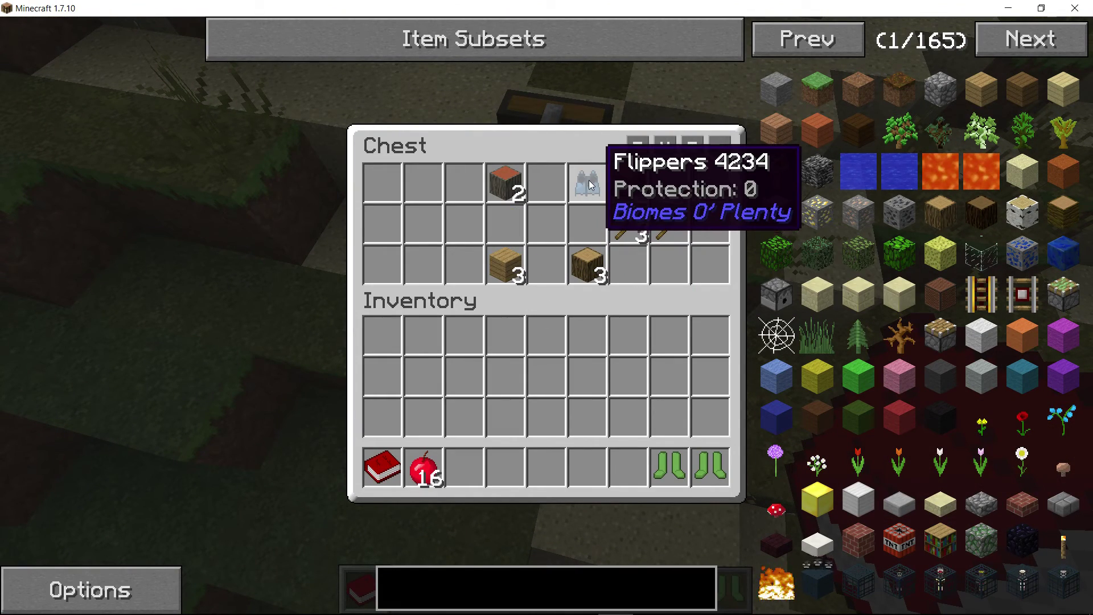
shift+click(589, 183)
shift+click(516, 273)
shift+click(497, 194)
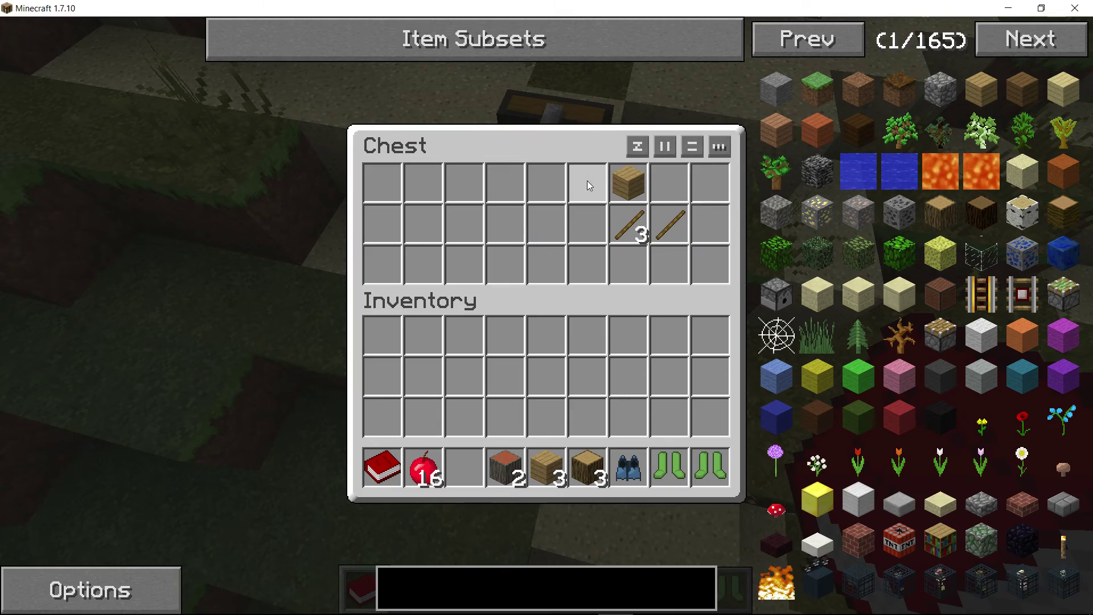
shift+click(628, 183)
shift+click(672, 227)
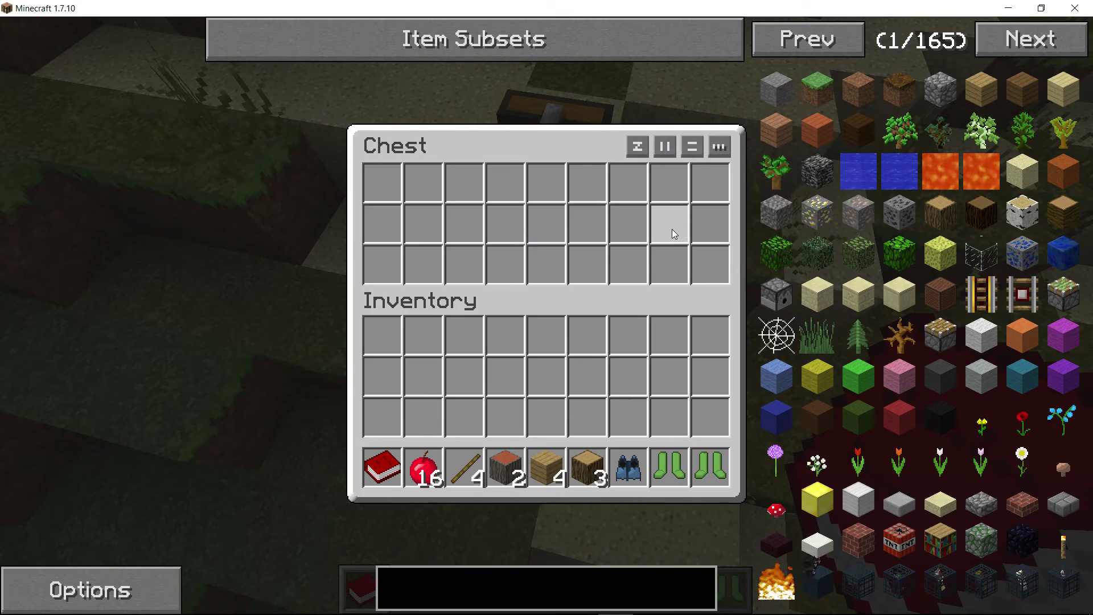
key(Escape)
key(w)
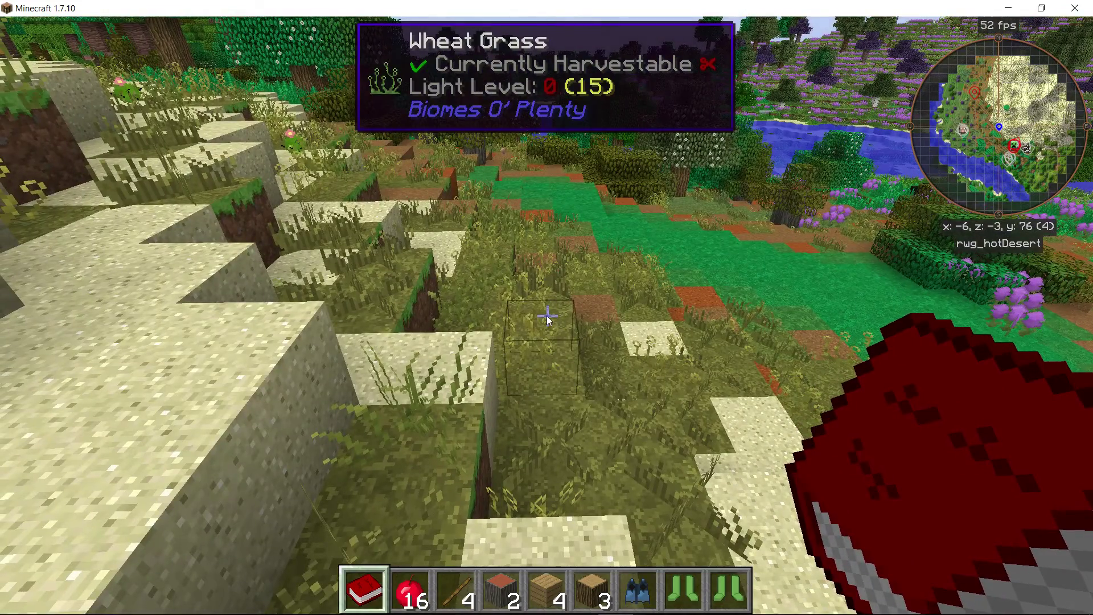
- Create a JourneyMap waypoint named "spawn" at the current location in the Overworld and return to the game
key(j)
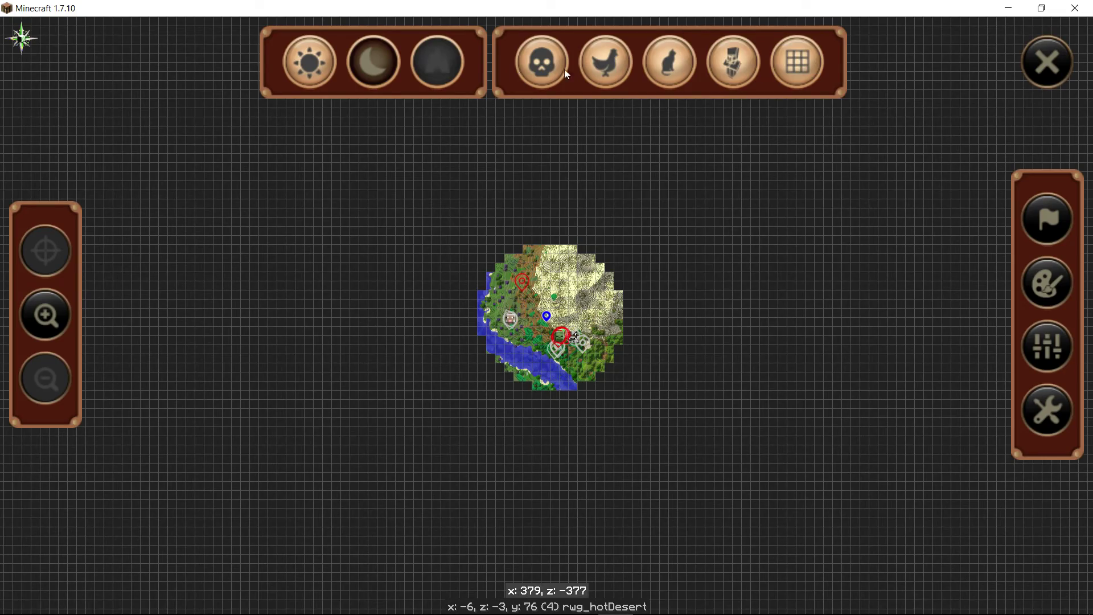
click(1051, 219)
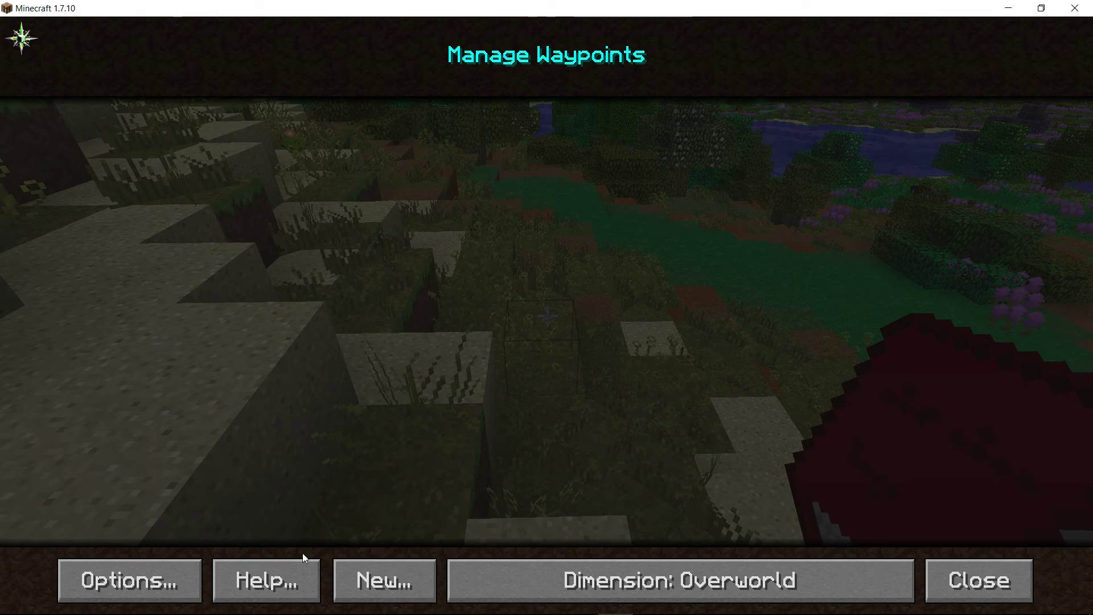
click(351, 580)
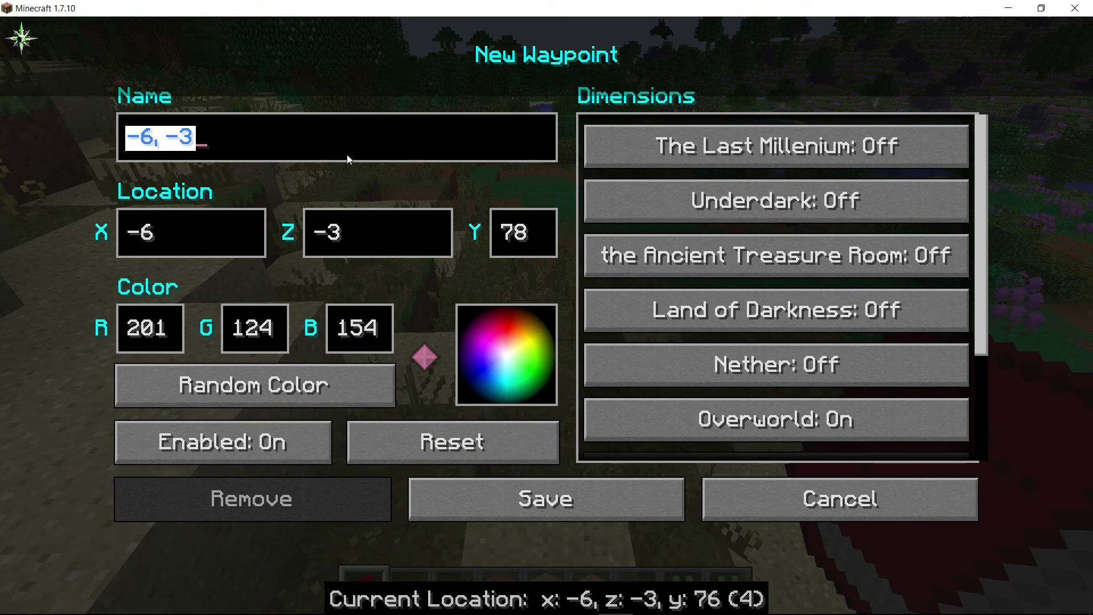
text(spawn)
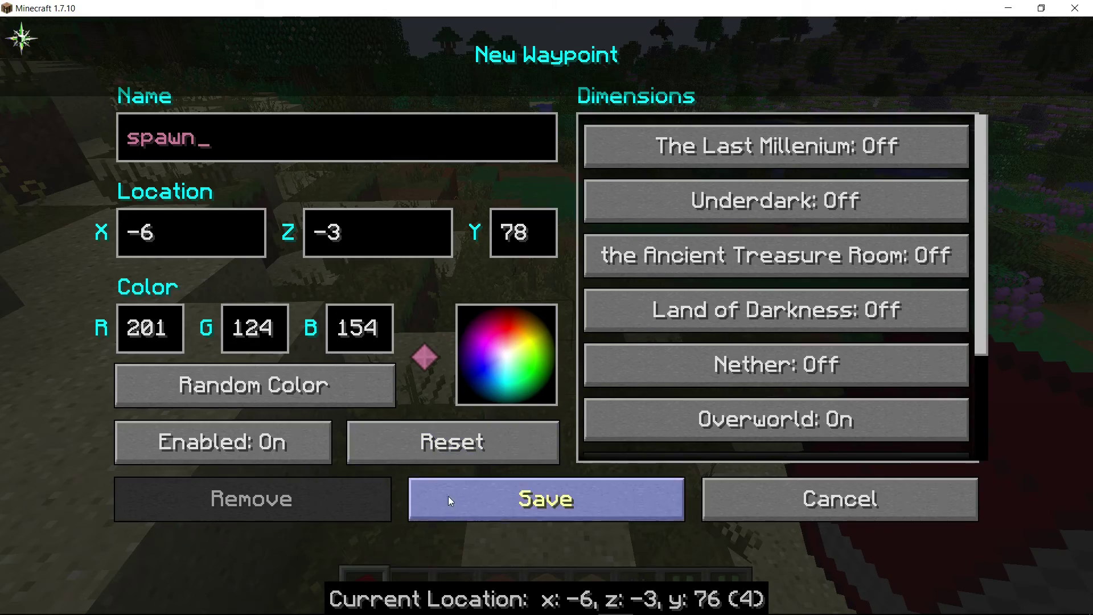
click(448, 497)
click(984, 579)
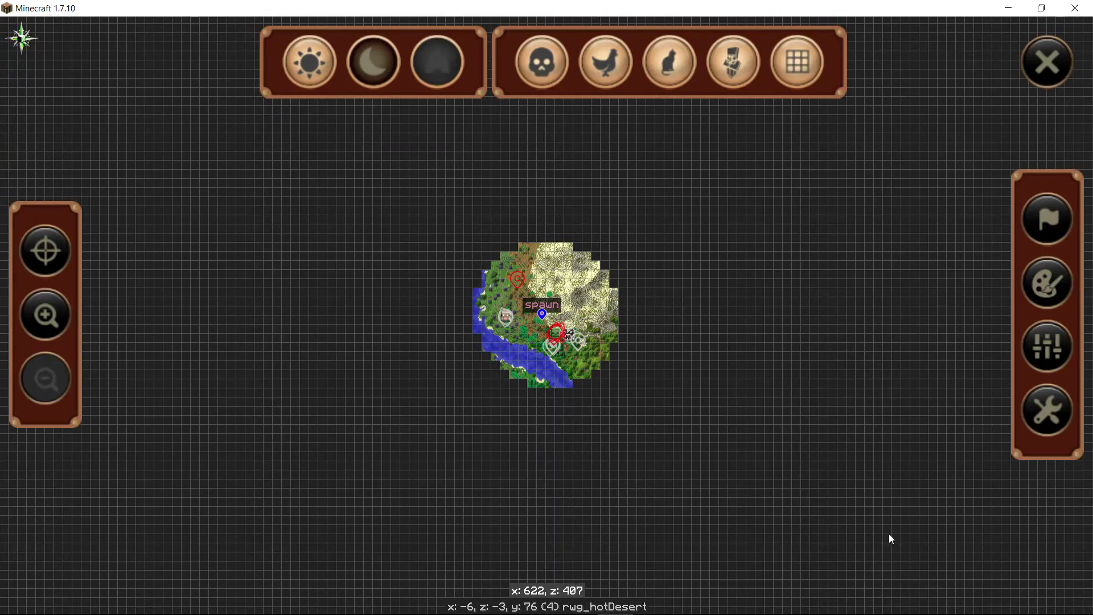
key(Escape)
- Explore the Outback terrain and the animals between the spawn waypoint and the river
key(w)
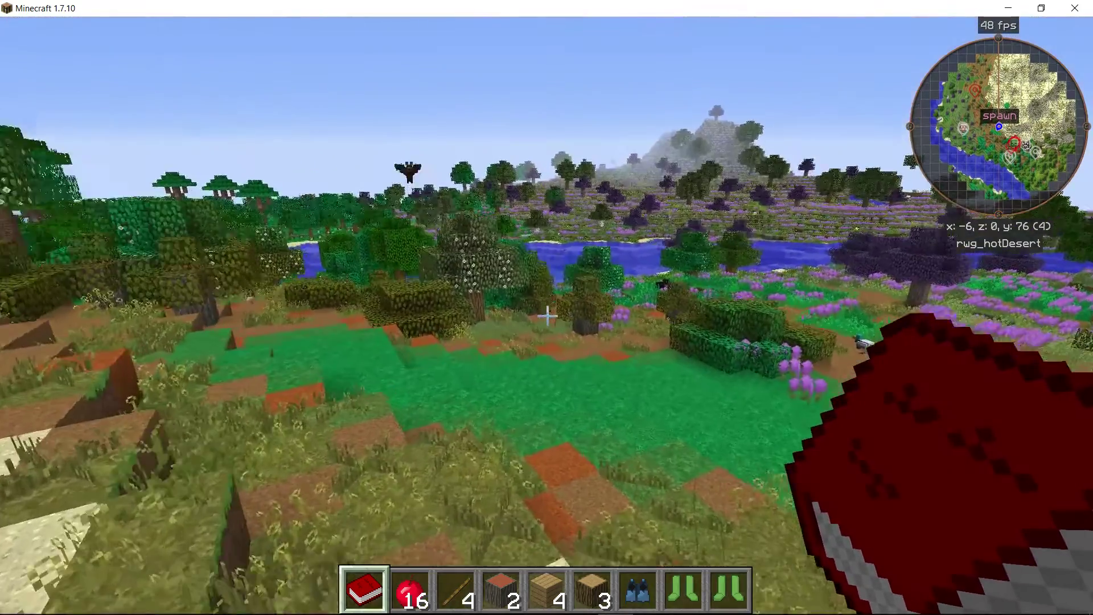
key(w)
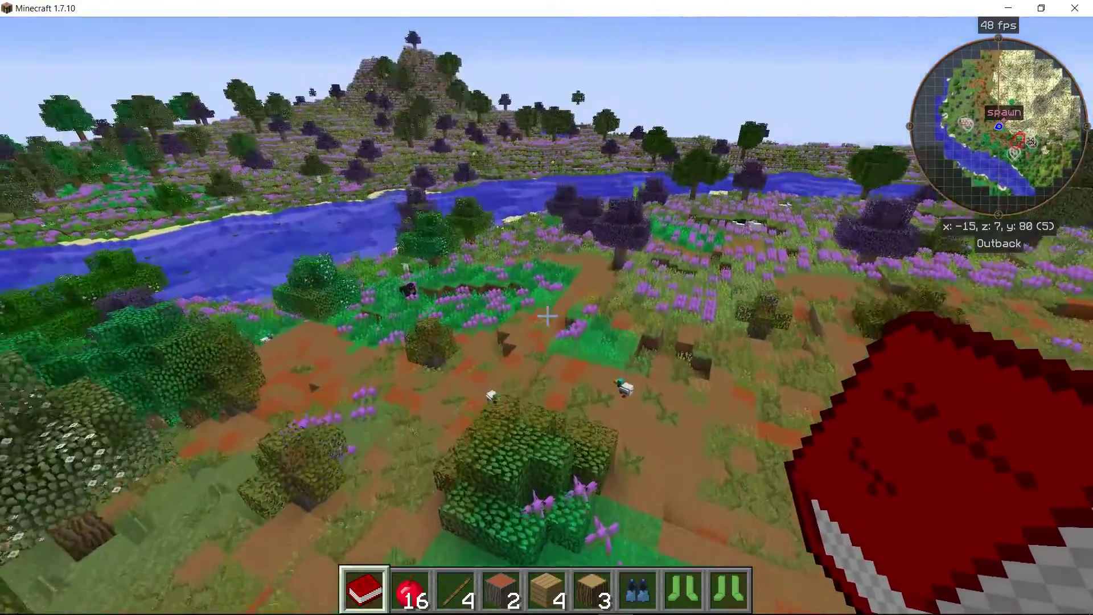
key(w)
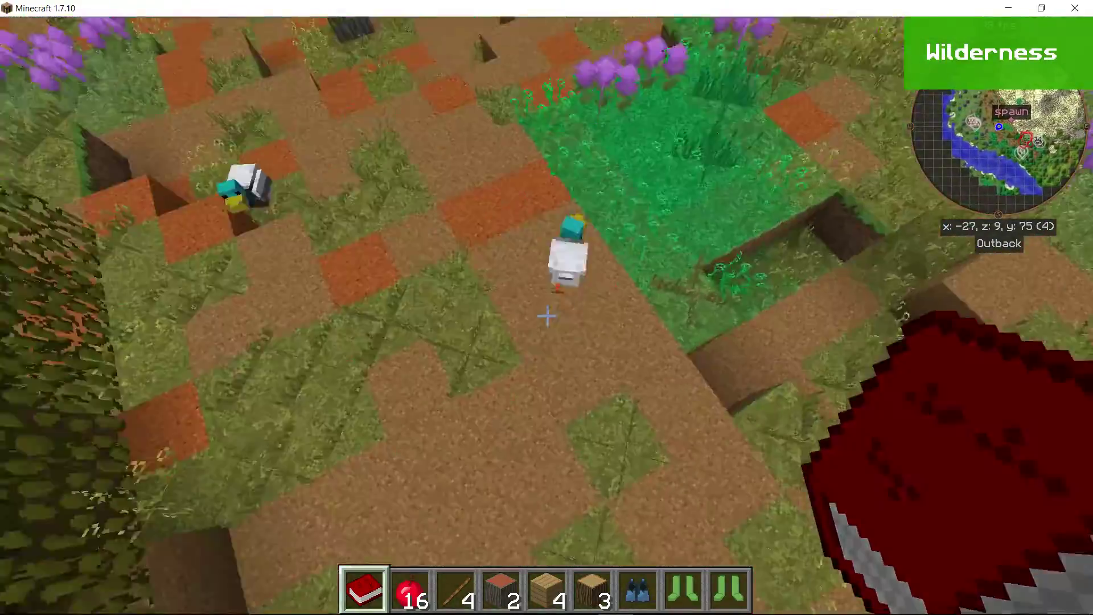
key(w)
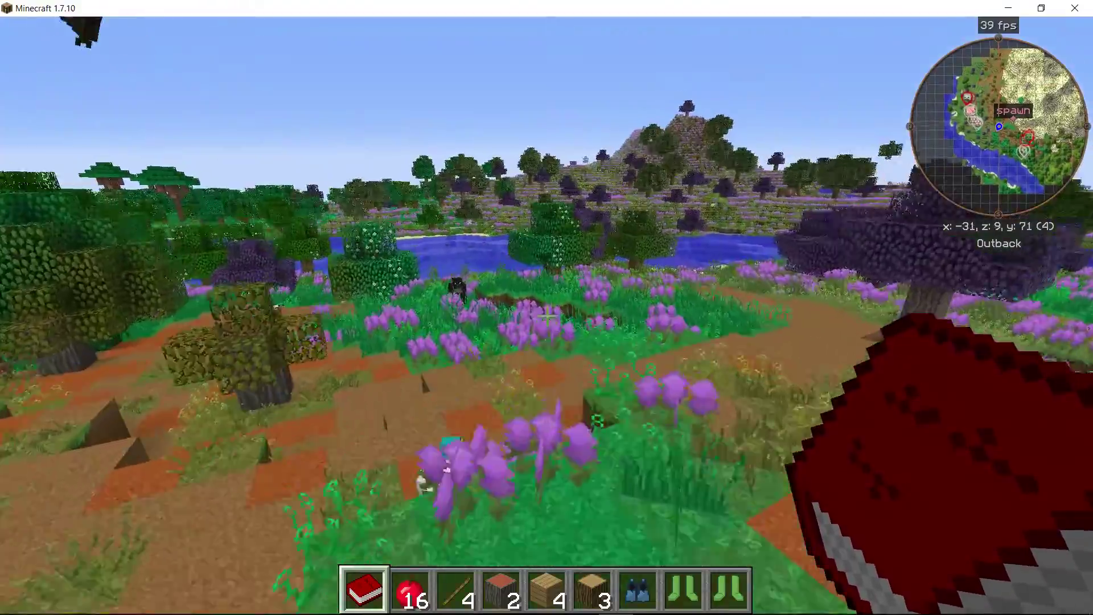
- Travel past the flowers and animals to the river, dive down to the sandy riverbed and swim back up
key(w)
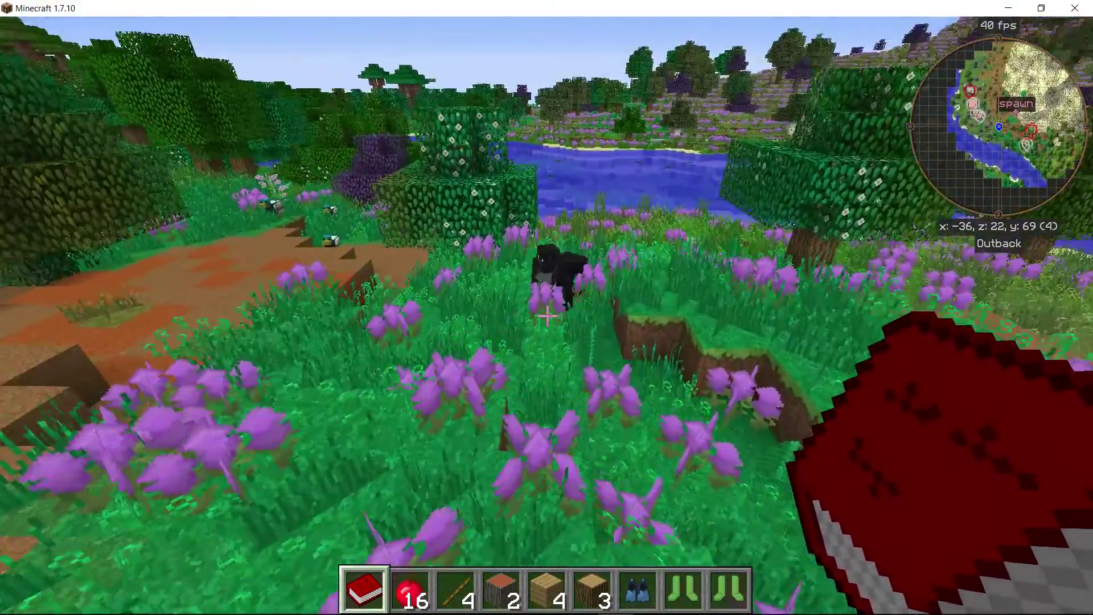
key(w)
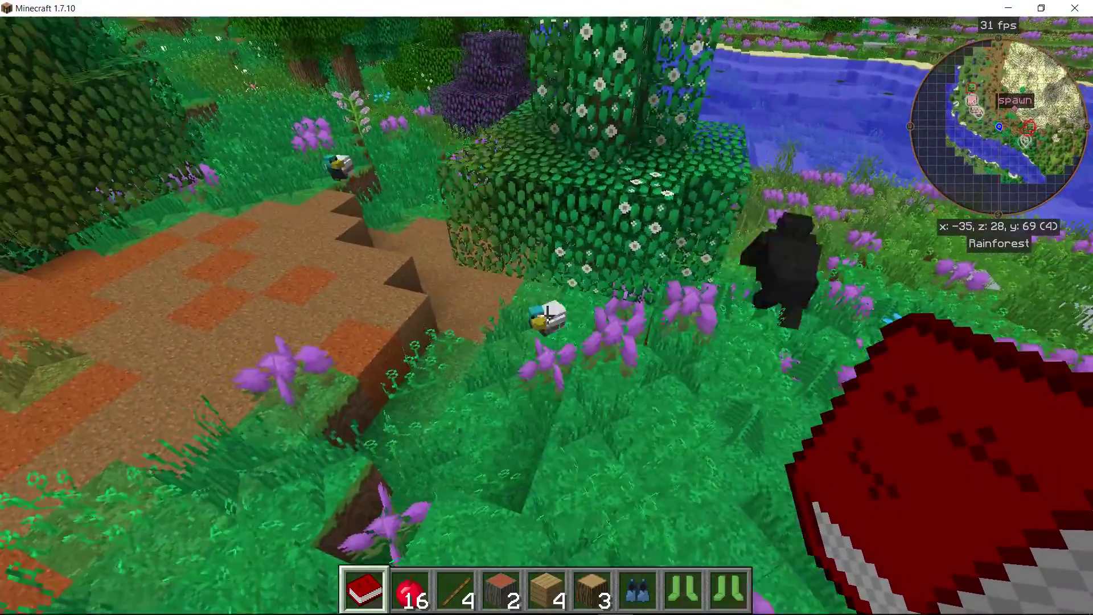
key(w)
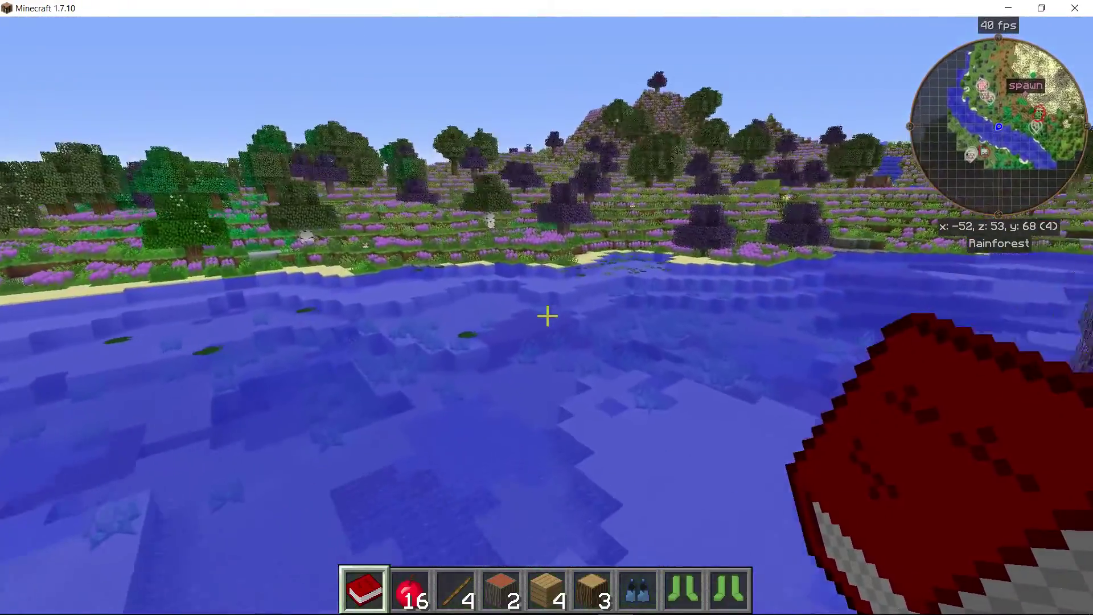
key(w)
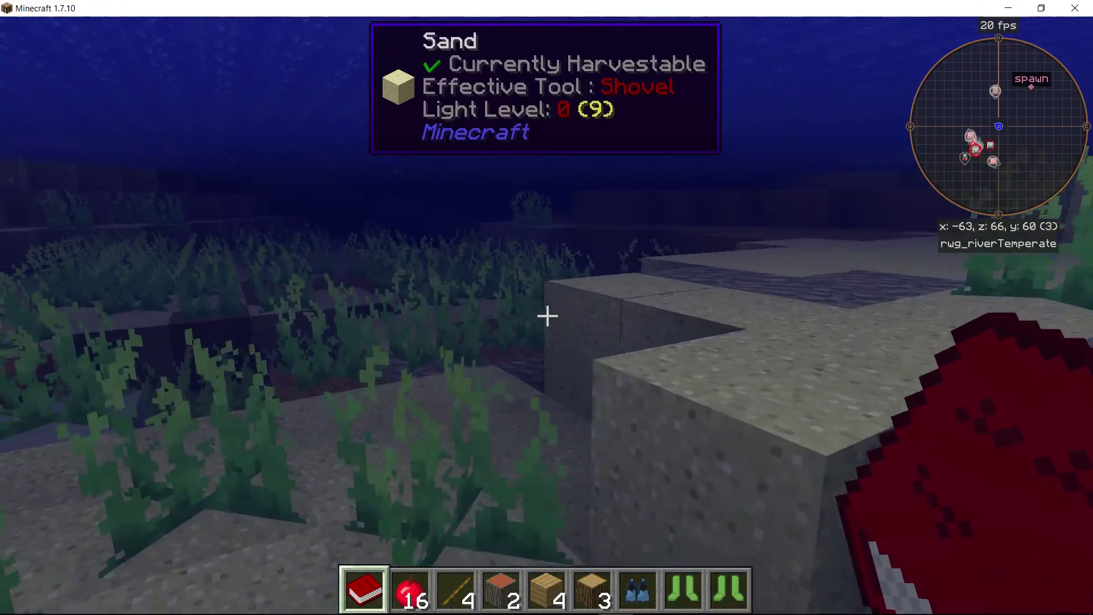
key(space)
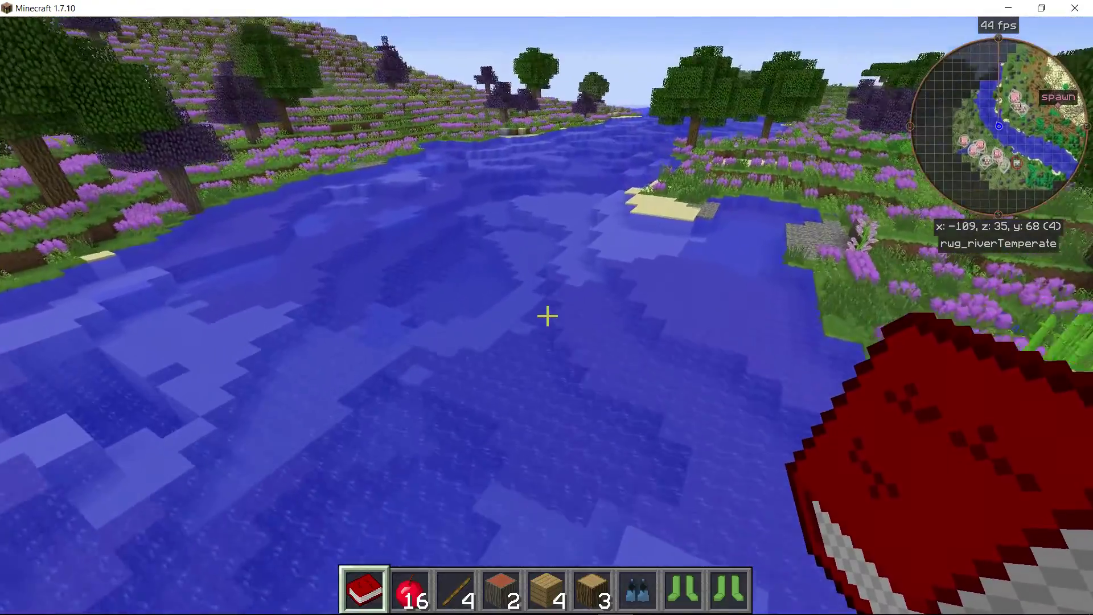
- Cross from the river into the Lavender Fields and examine the elephant, pigs and zebras there
key(w)
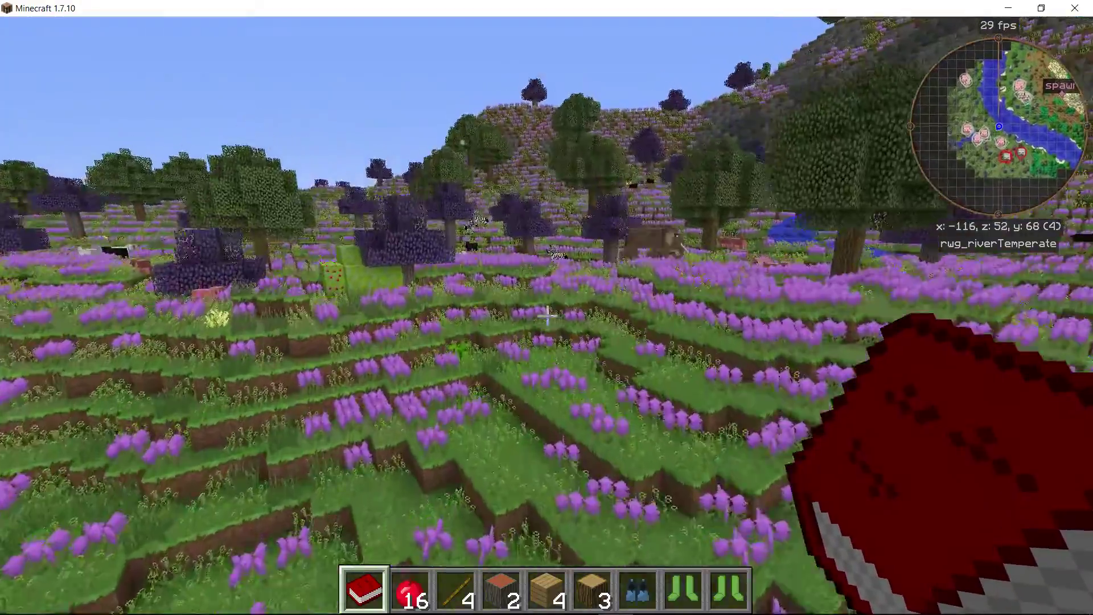
key(w)
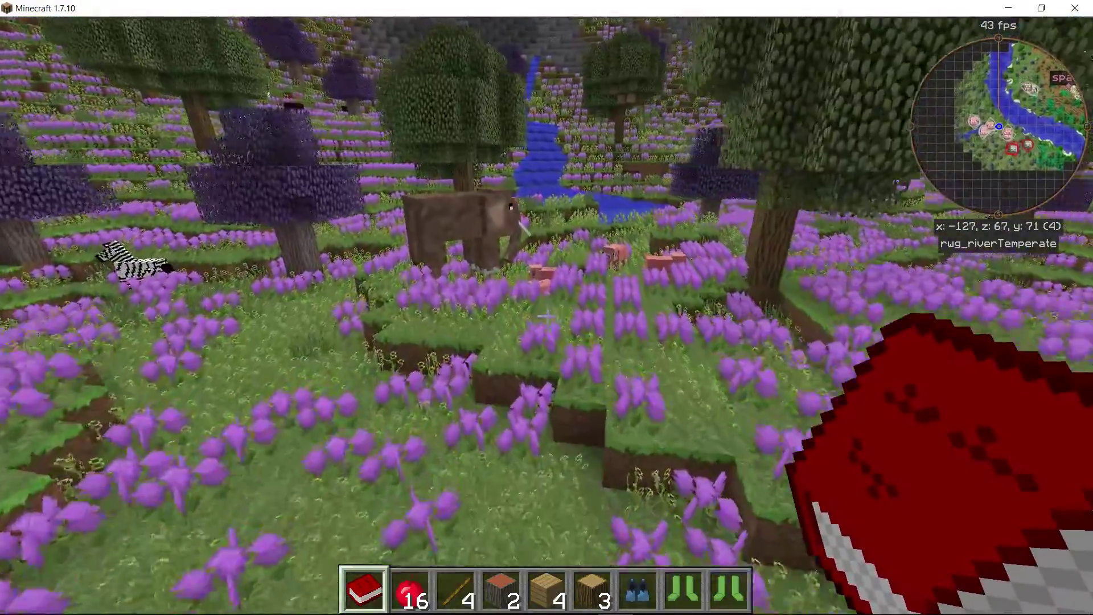
key(w)
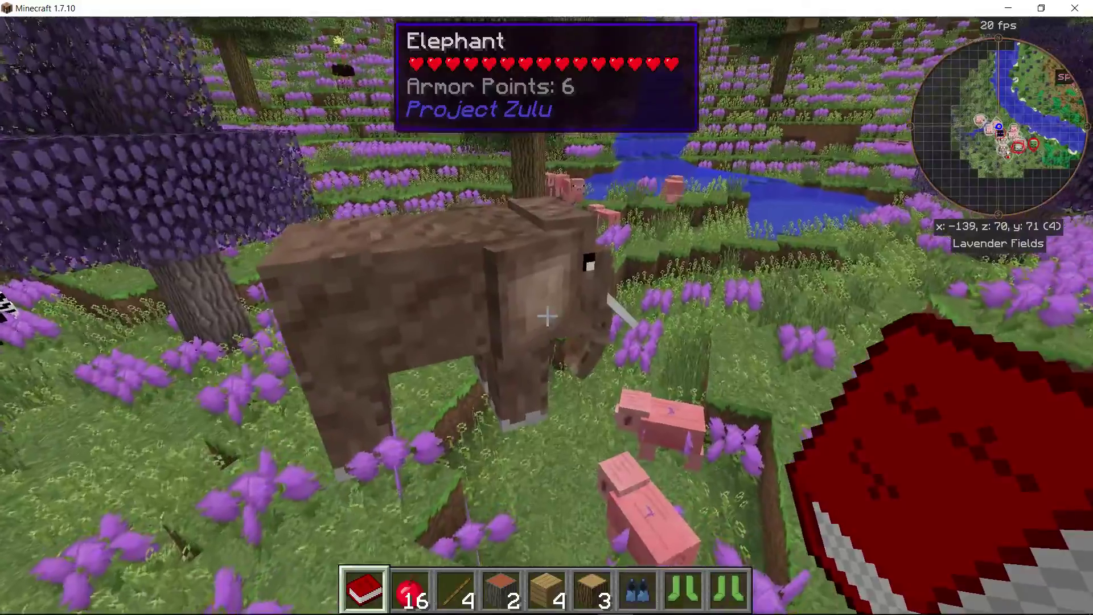
key(w)
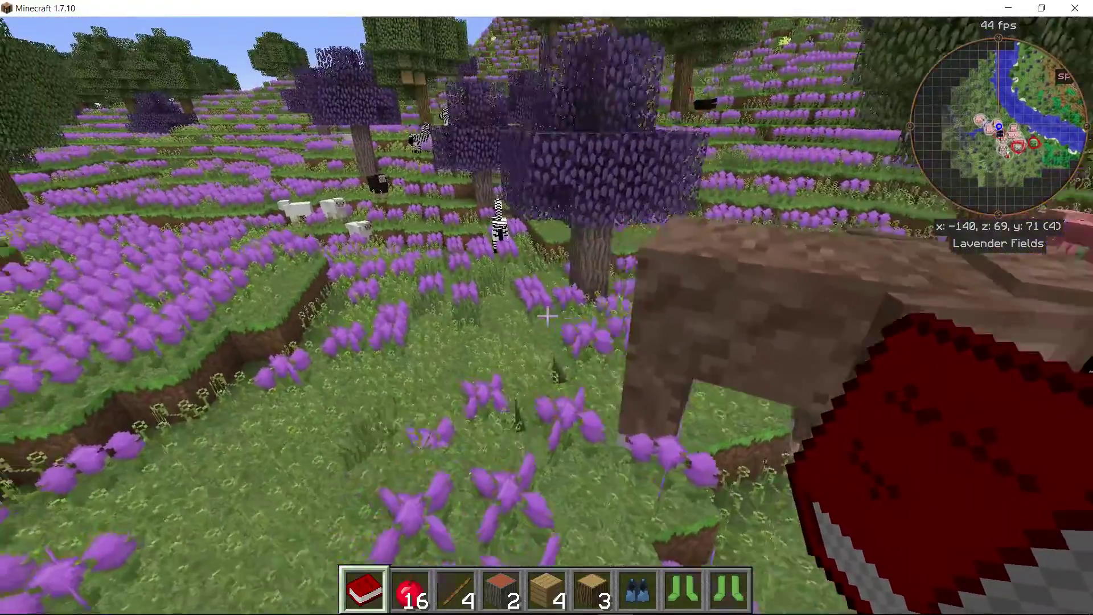
key(w)
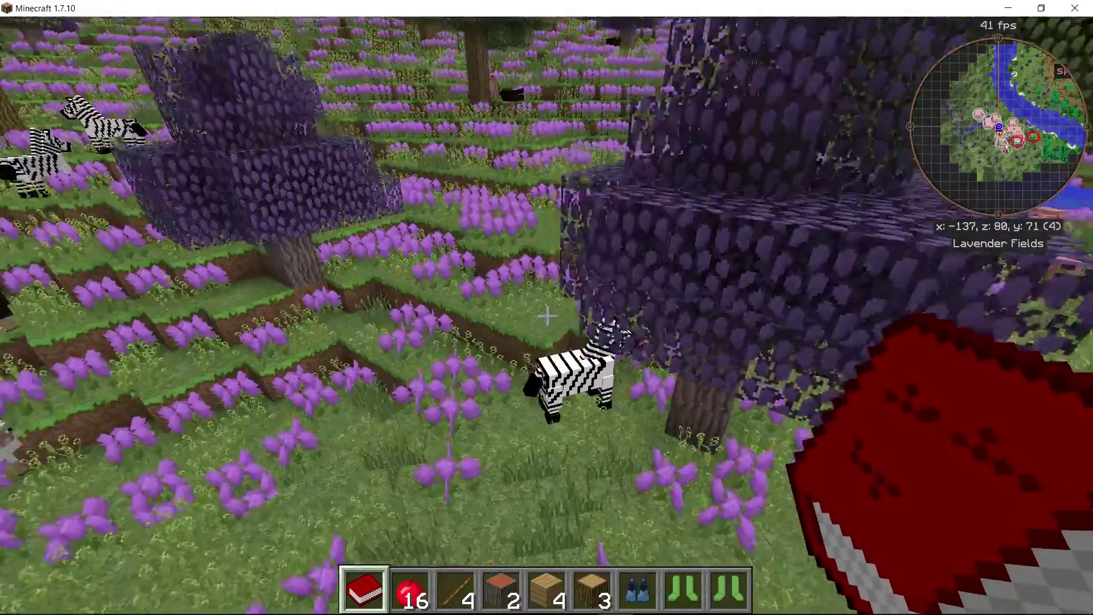
key(w)
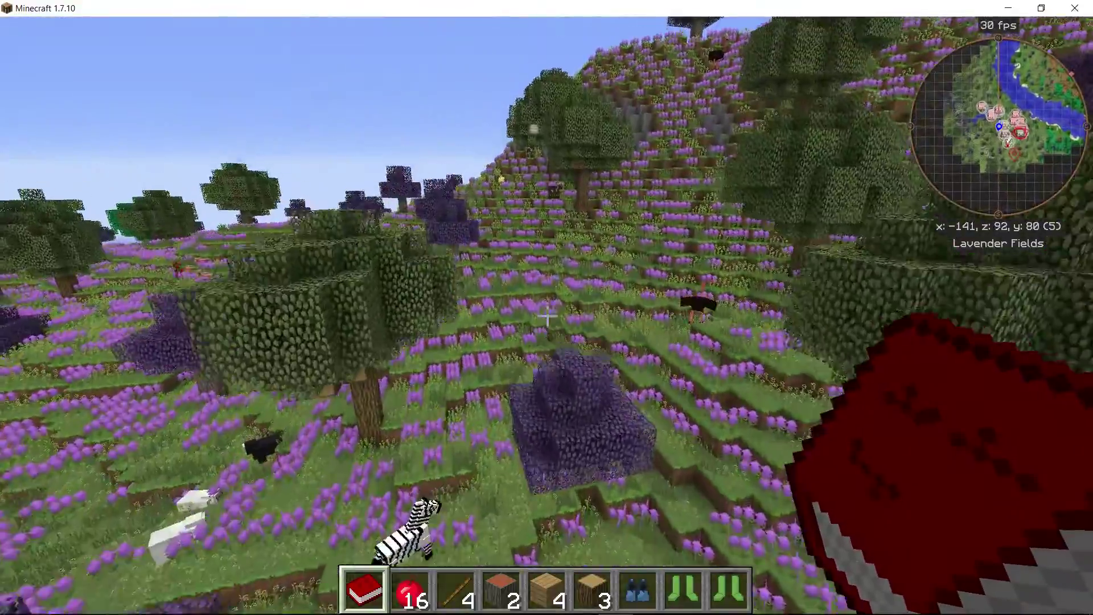
- Climb over the lavender-covered hill towards the village with the raised crop beds
key(w)
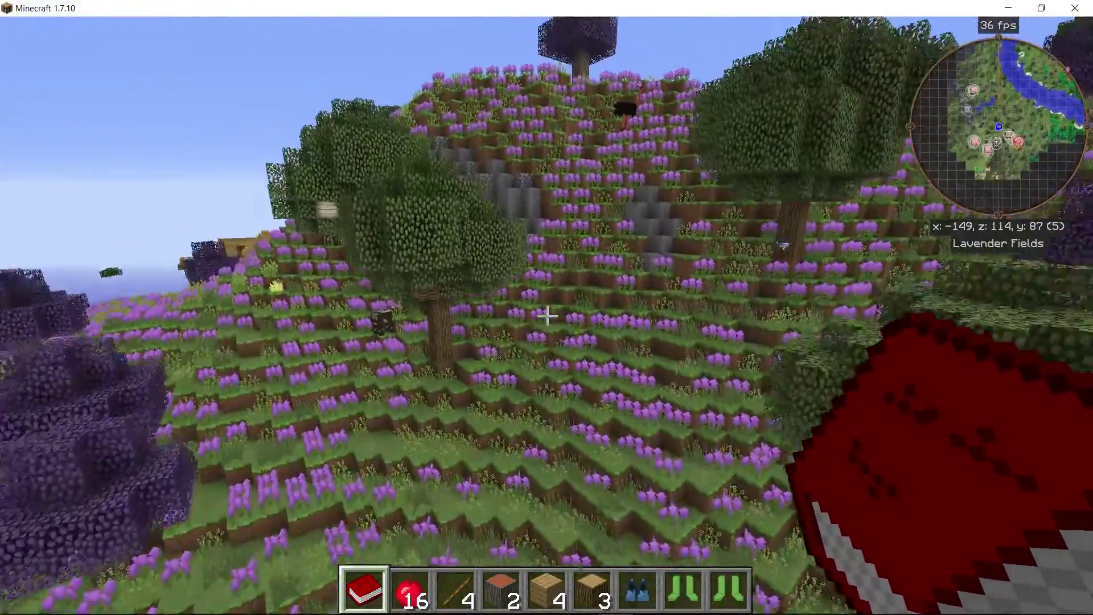
key(w)
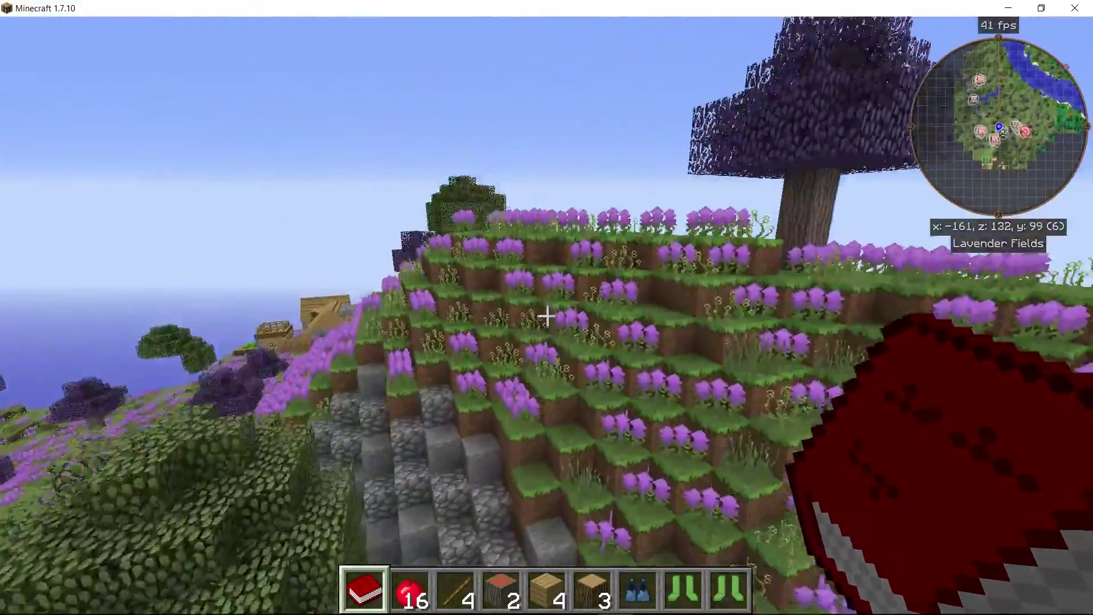
key(w)
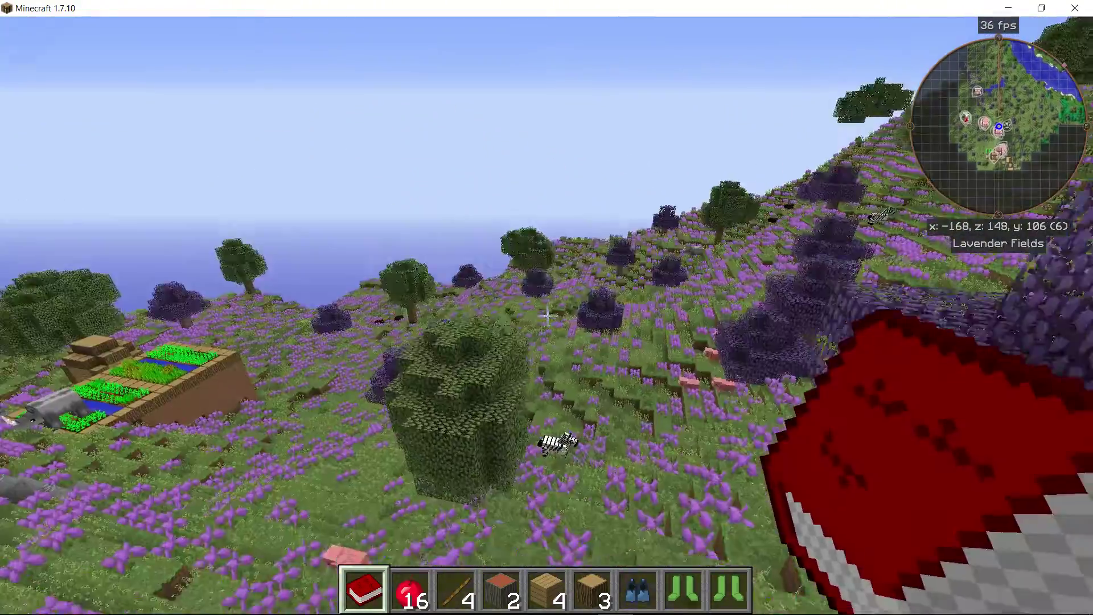
key(w)
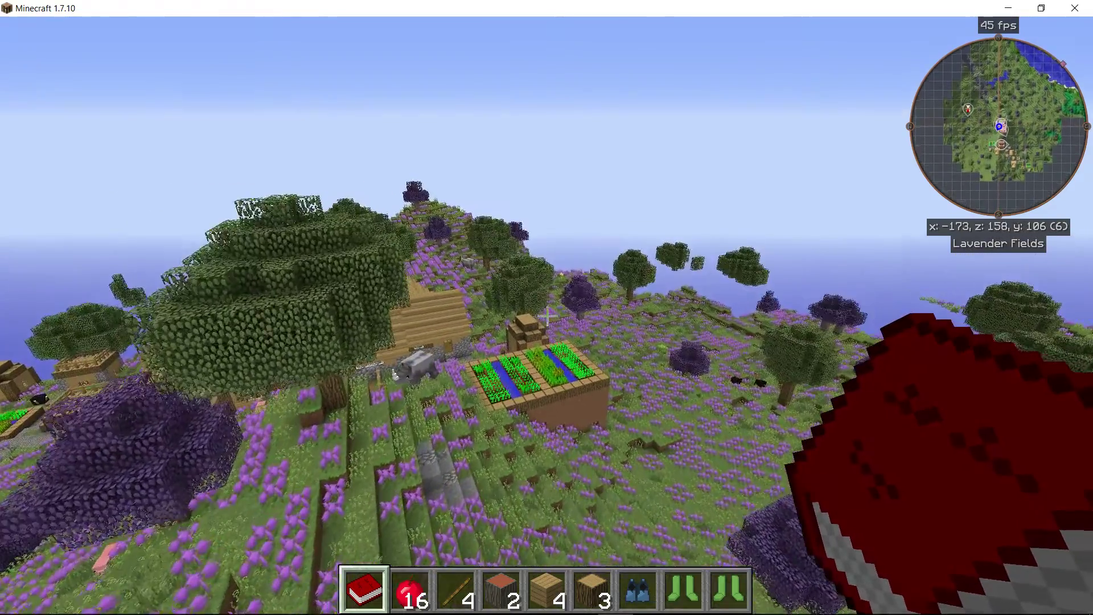
- Lower the Ambient/Environment volume in the music and sound options and return to the game
key(e)
key(e)
key(Escape)
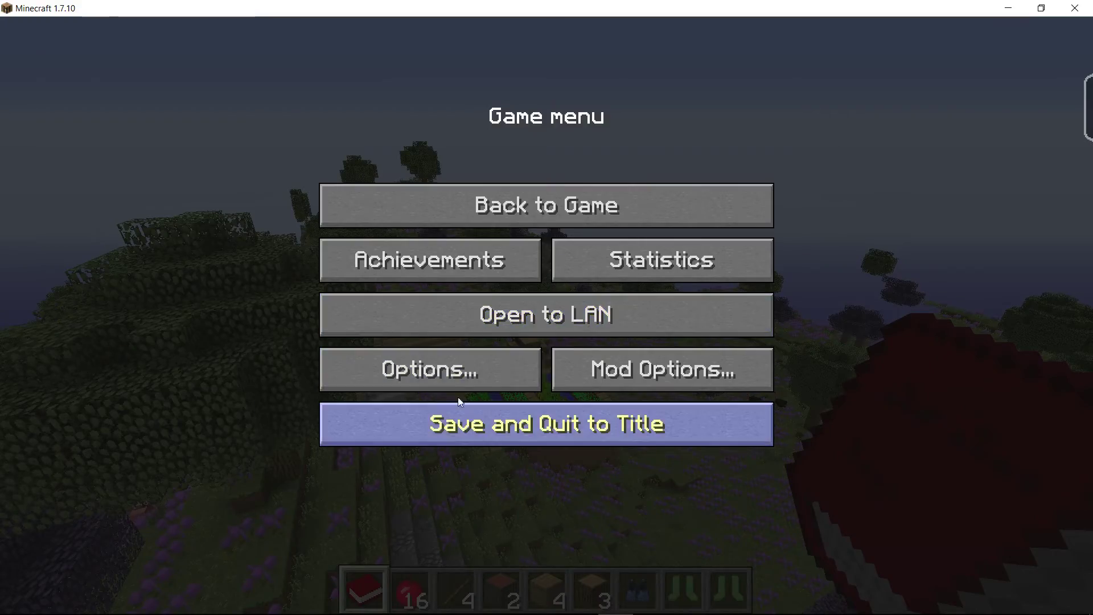
click(444, 373)
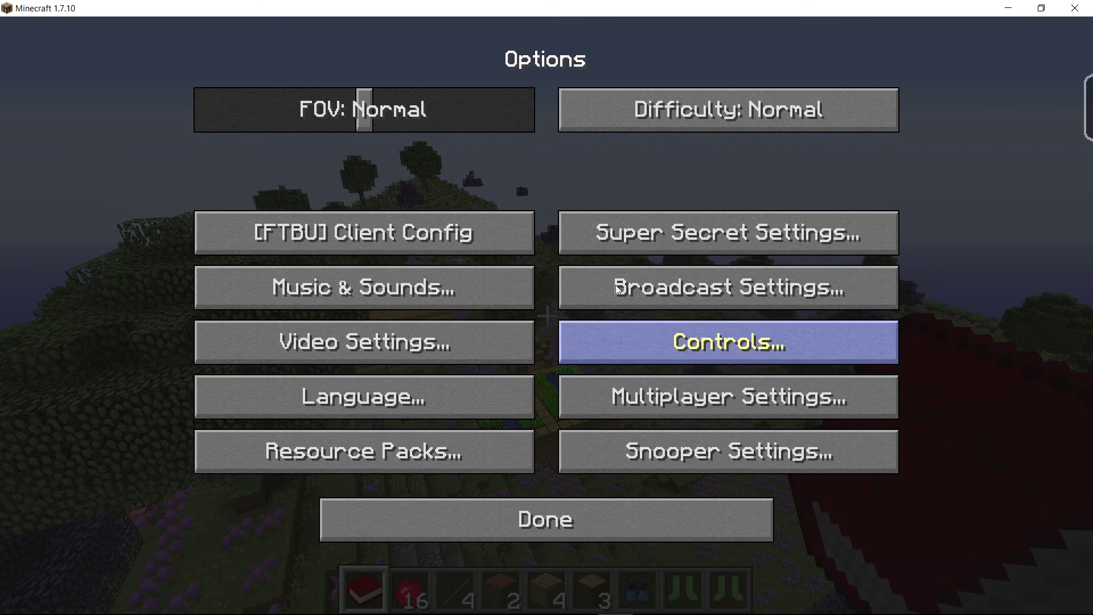
click(398, 301)
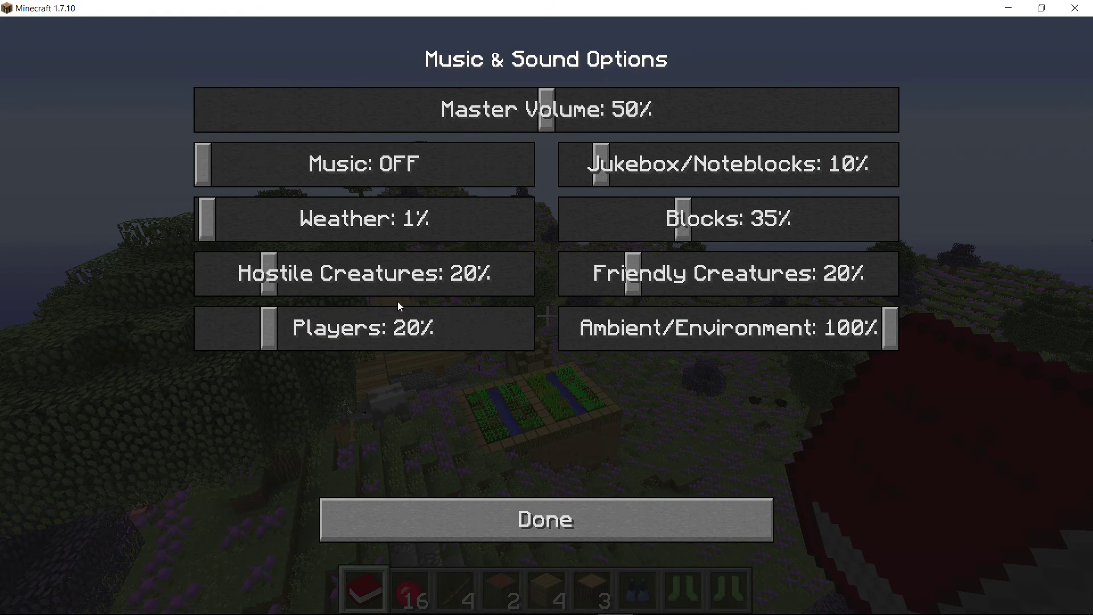
drag(713, 333, 673, 337)
click(573, 516)
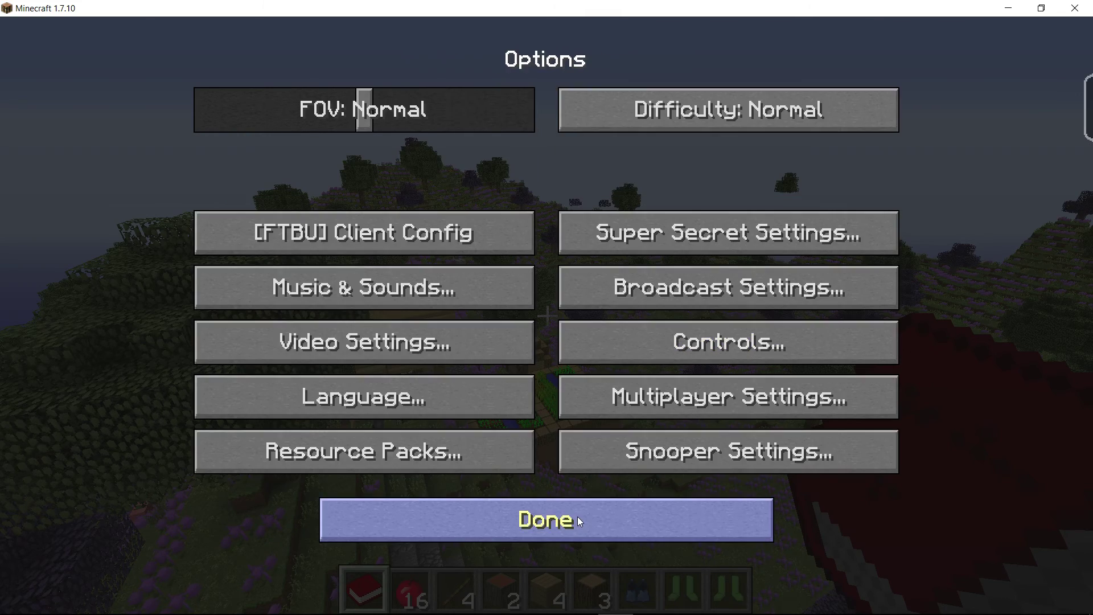
click(573, 516)
click(590, 221)
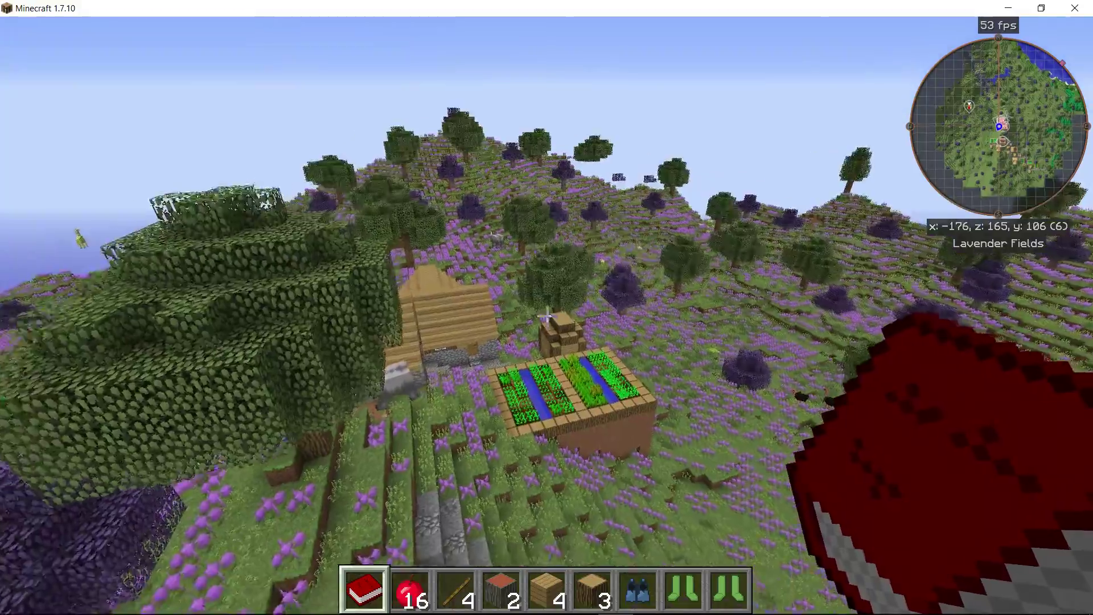
- Pass above the village and look over its animal pen, house roofs and crop beds
key(w)
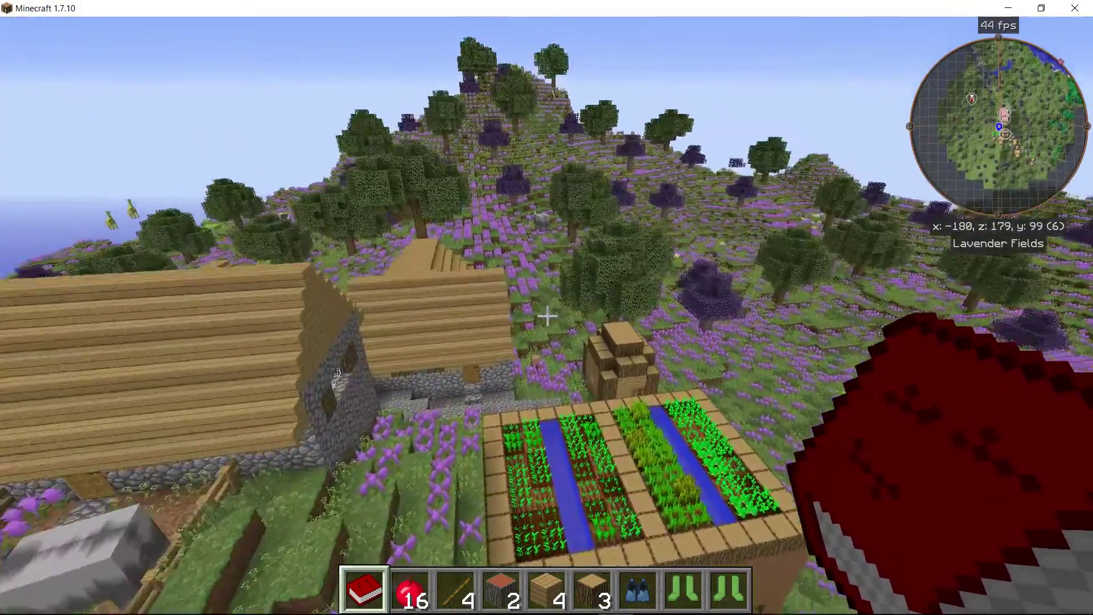
key(w)
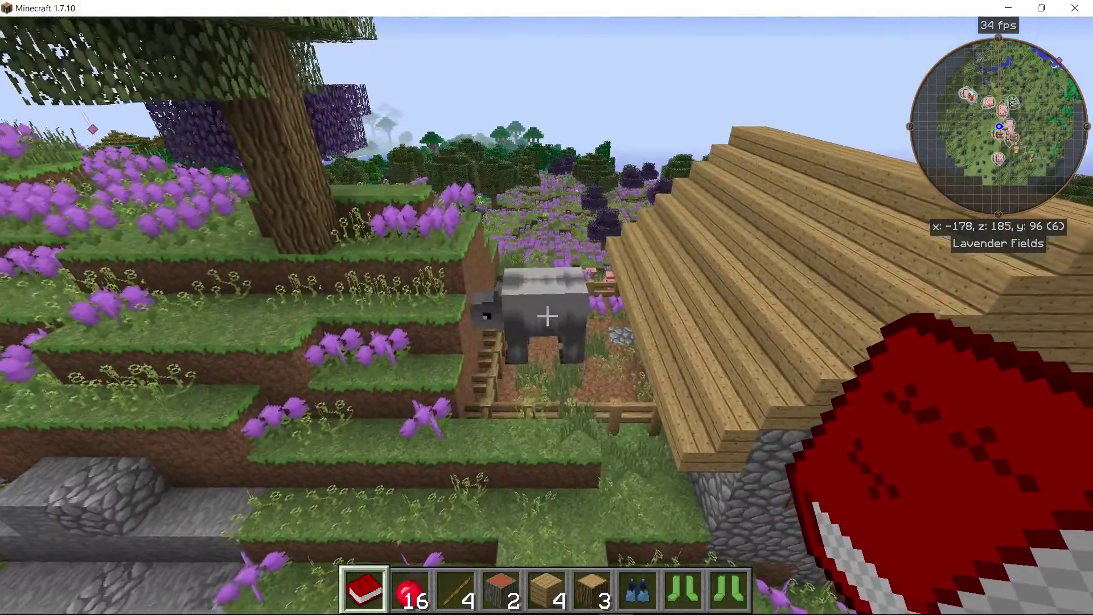
key(w)
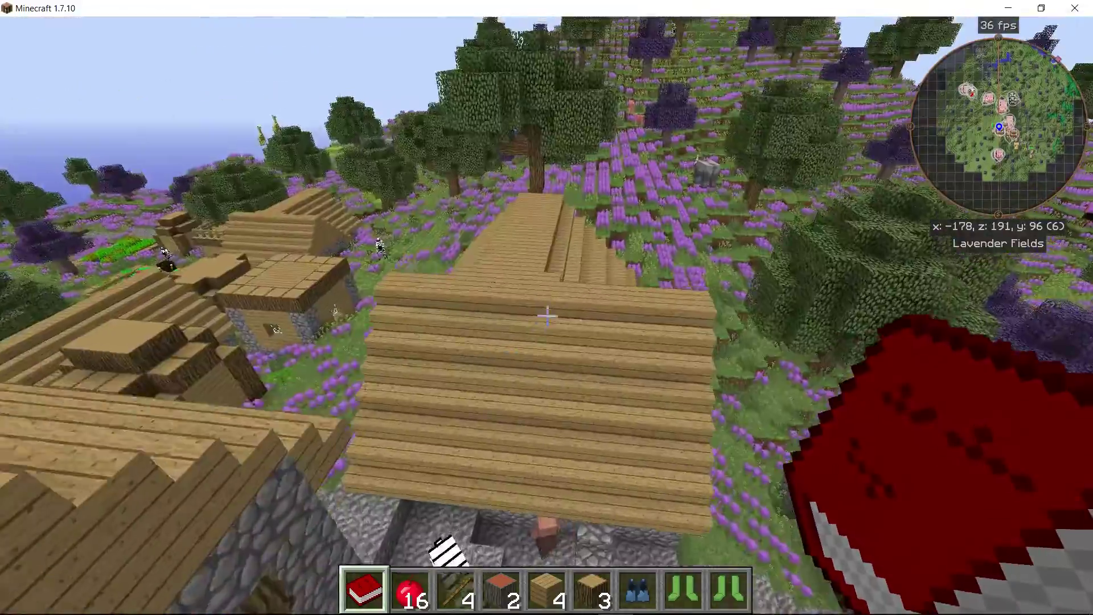
key(w)
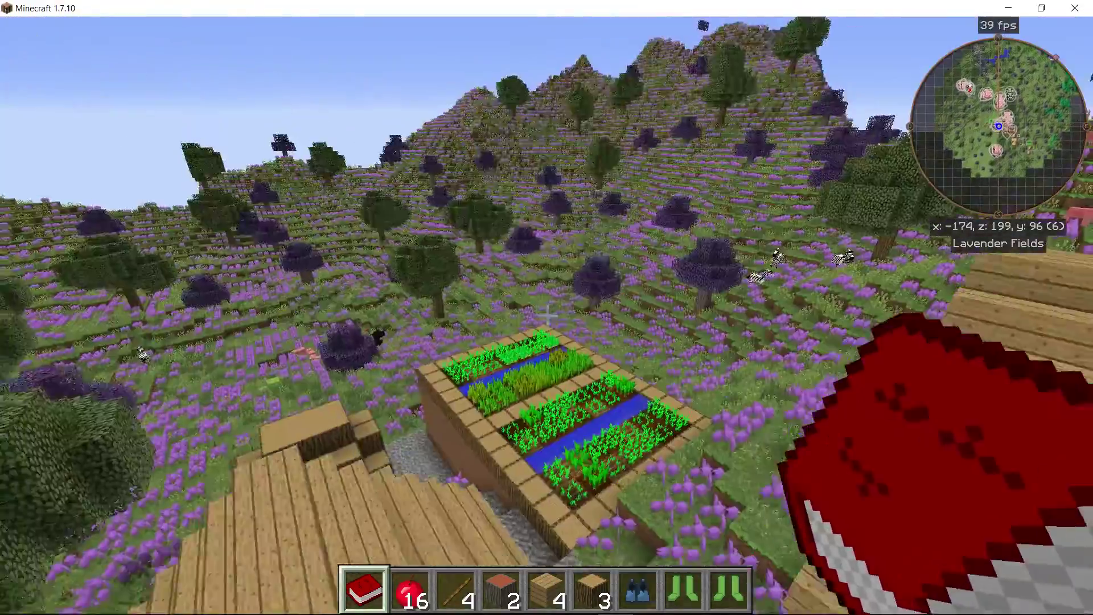
key(w)
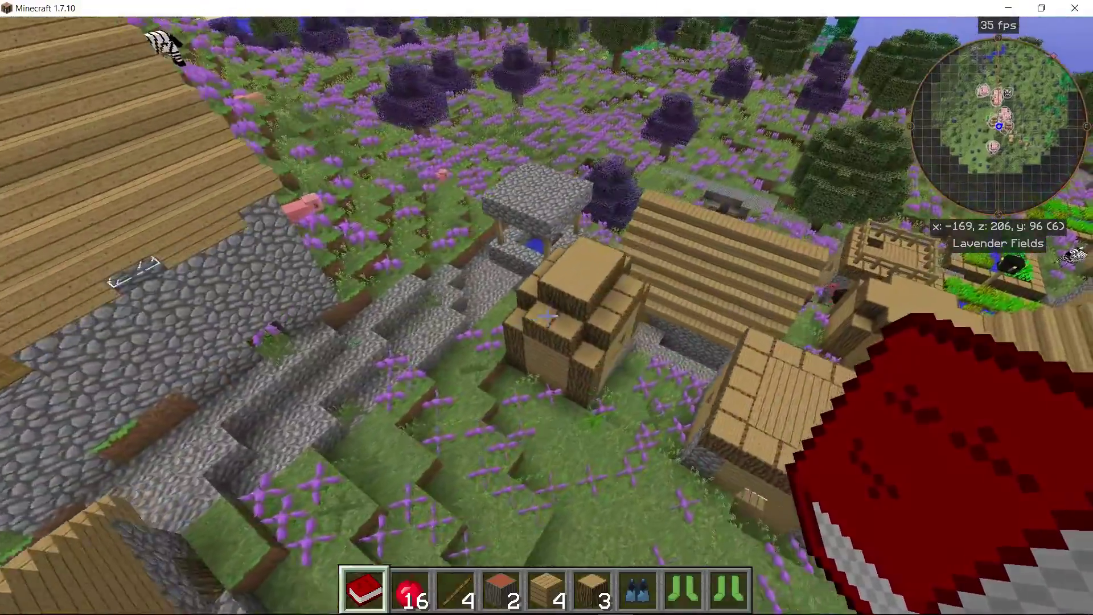
- Go down among the village houses and view the trades of the Farmer and Butcher villagers
key(w)
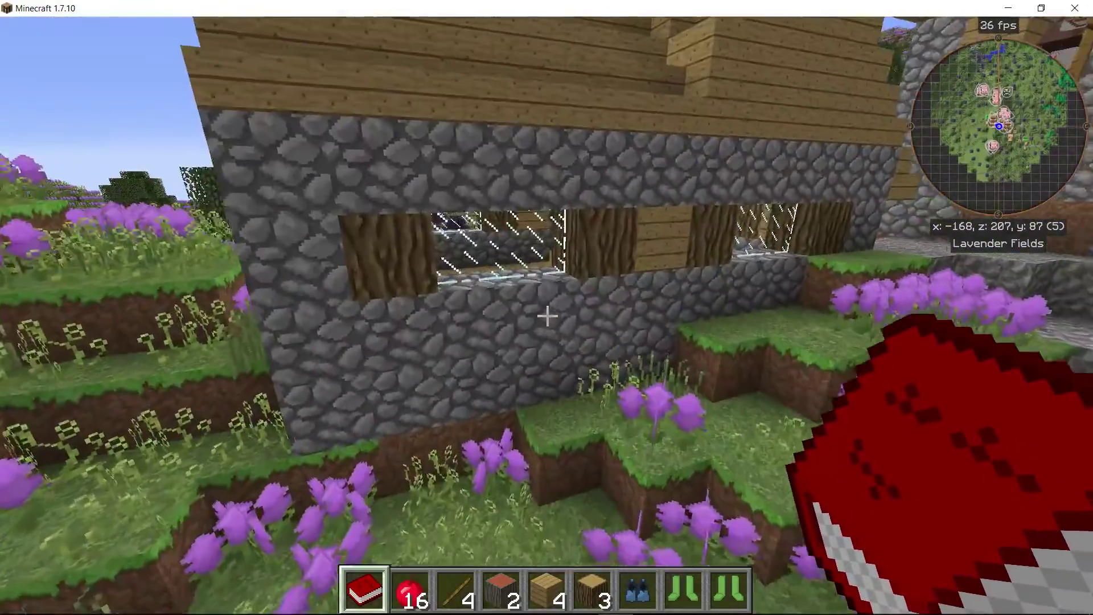
key(w)
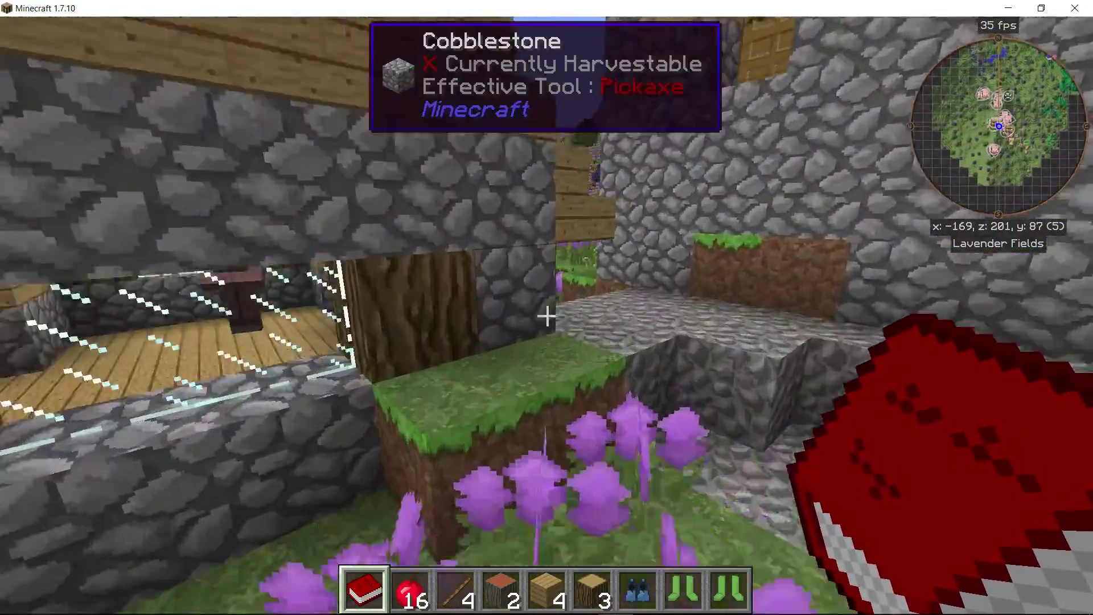
key(w)
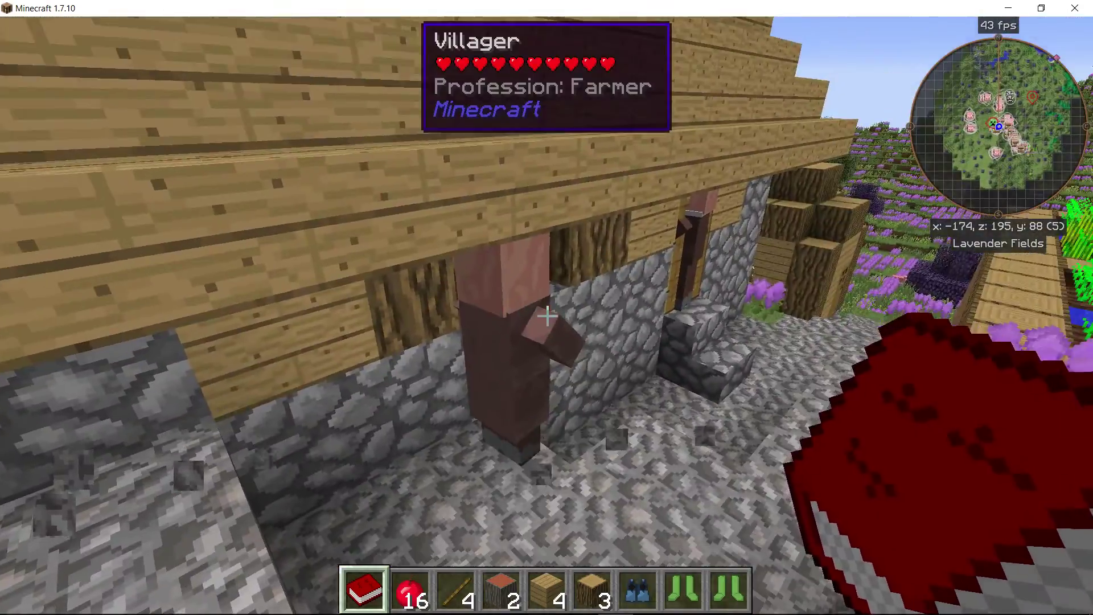
right_click(547, 308)
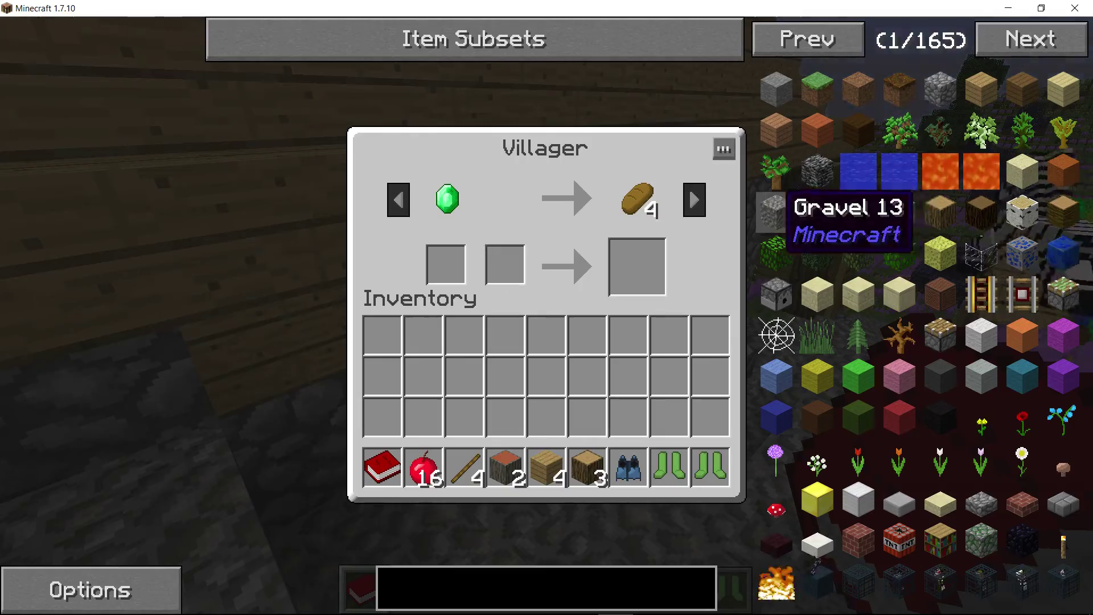
key(Escape)
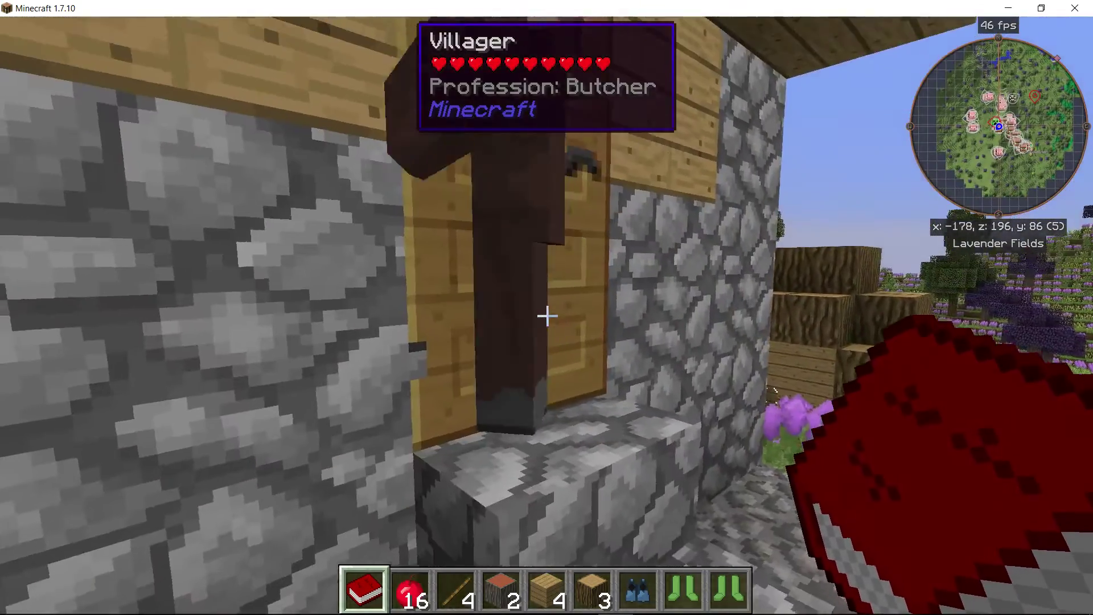
right_click(546, 314)
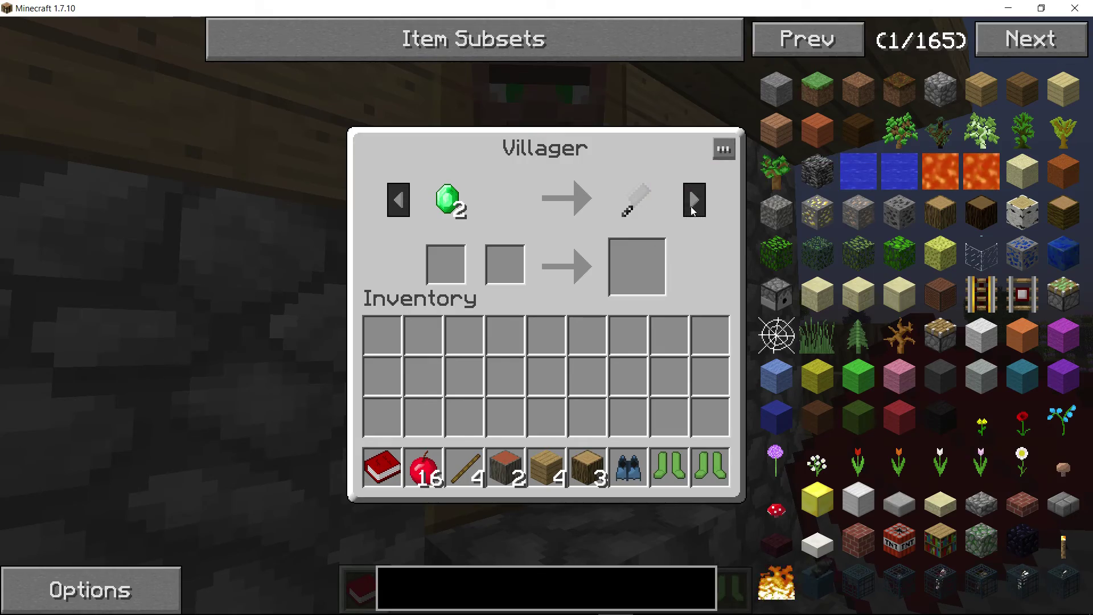
key(Escape)
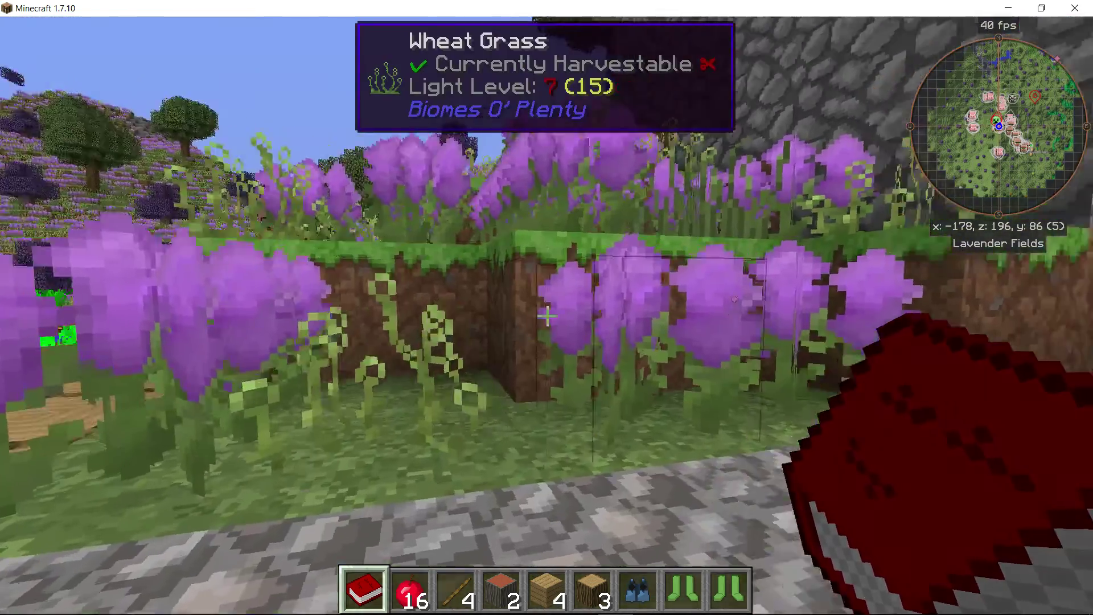
- Follow the gravel path through the village and climb the grassy ledges to the fenced animal pen
key(w)
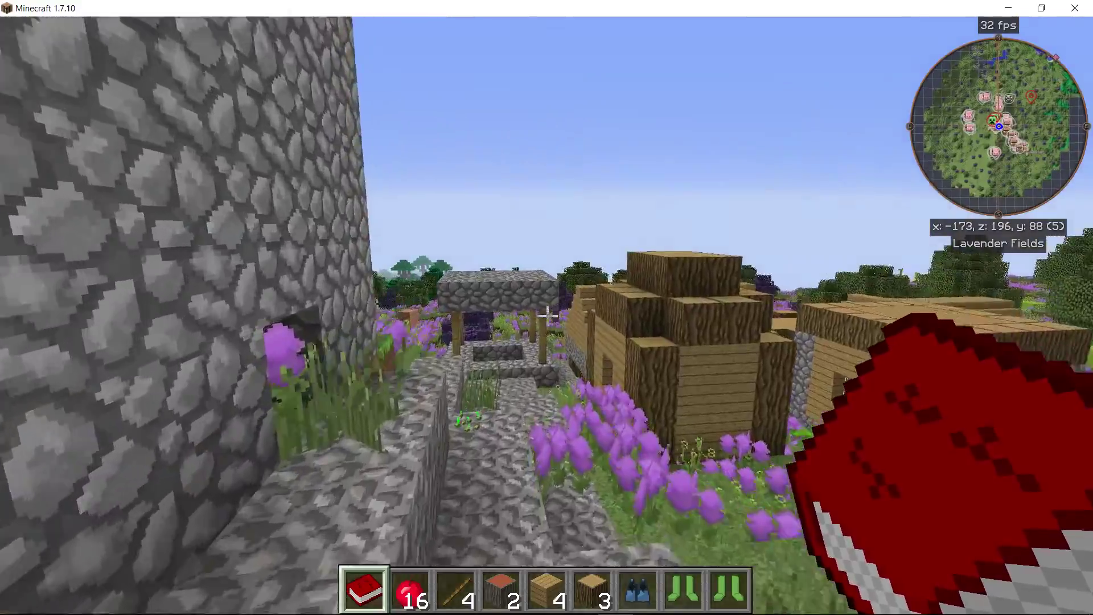
key(w)
key(space)
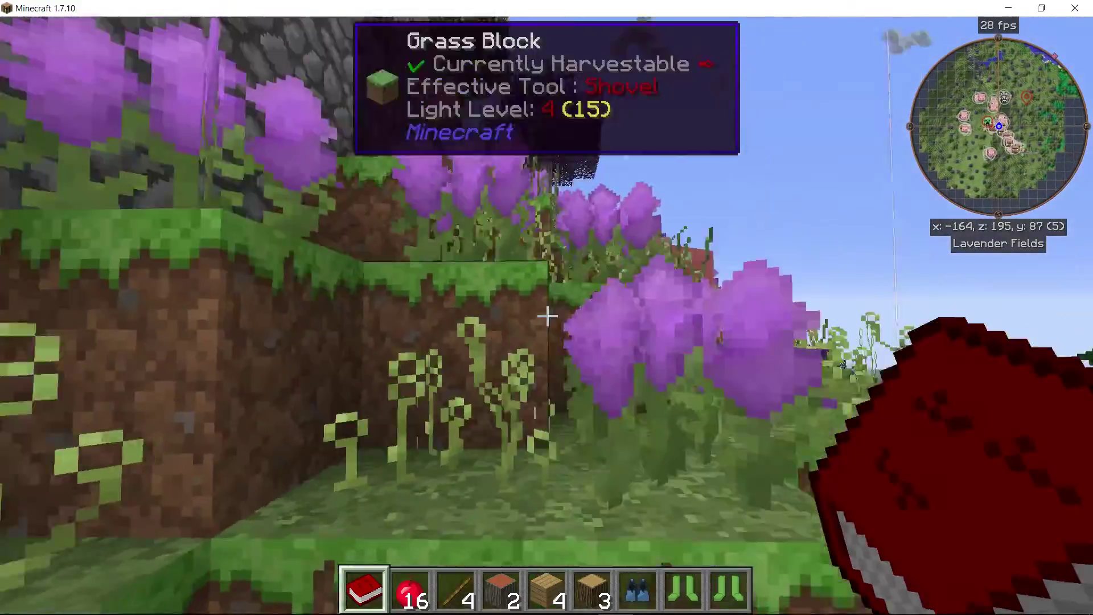
key(w)
key(space)
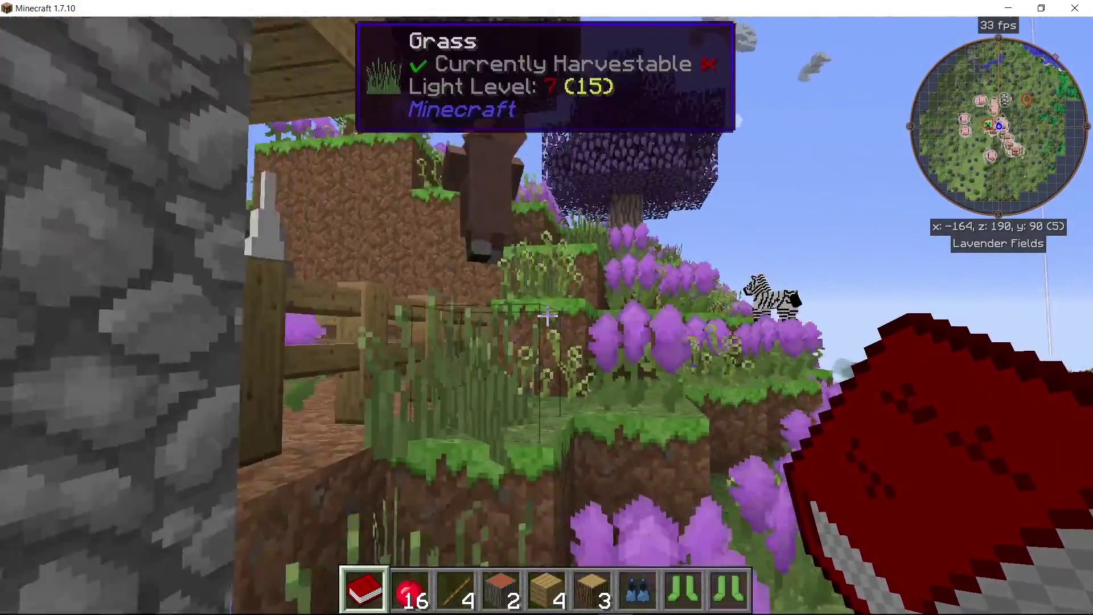
- View the trades of the Farmer villager by the fenced animal pen and the one beside the village well
key(w)
key(space)
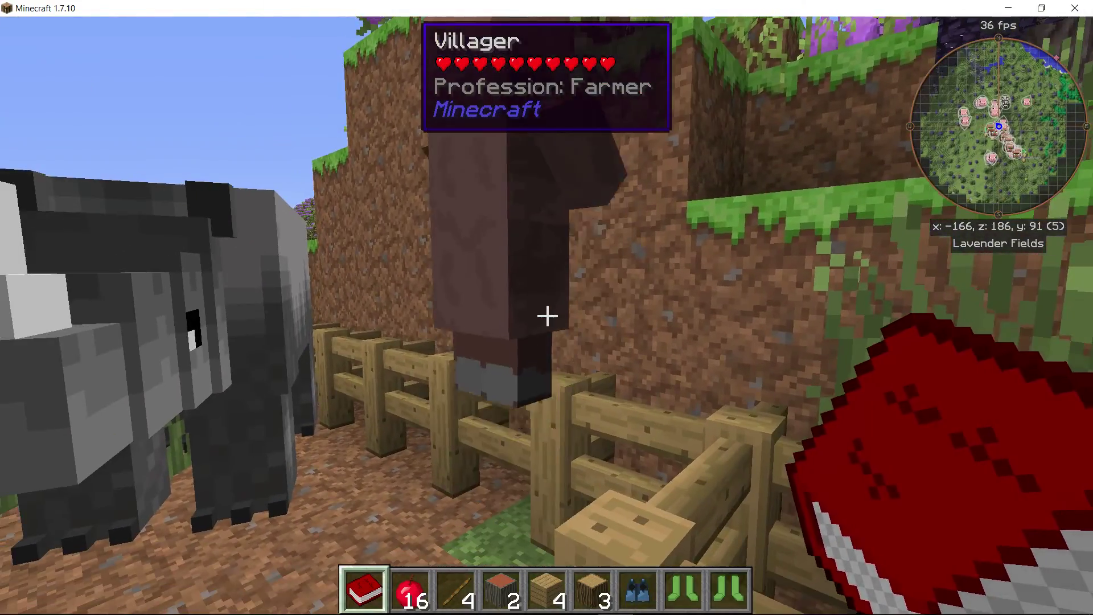
right_click(546, 315)
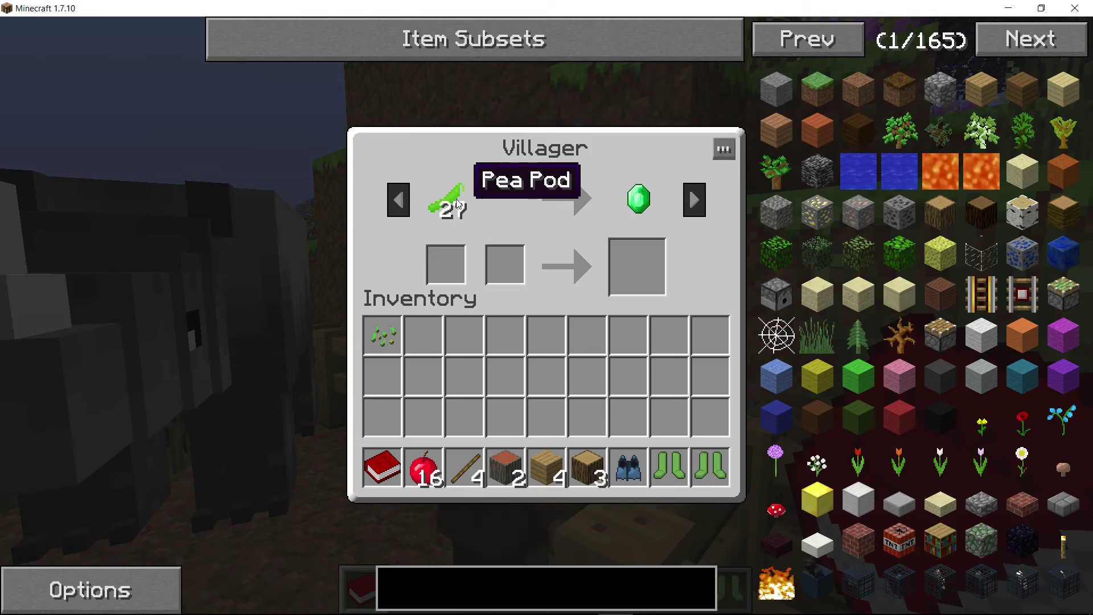
key(Escape)
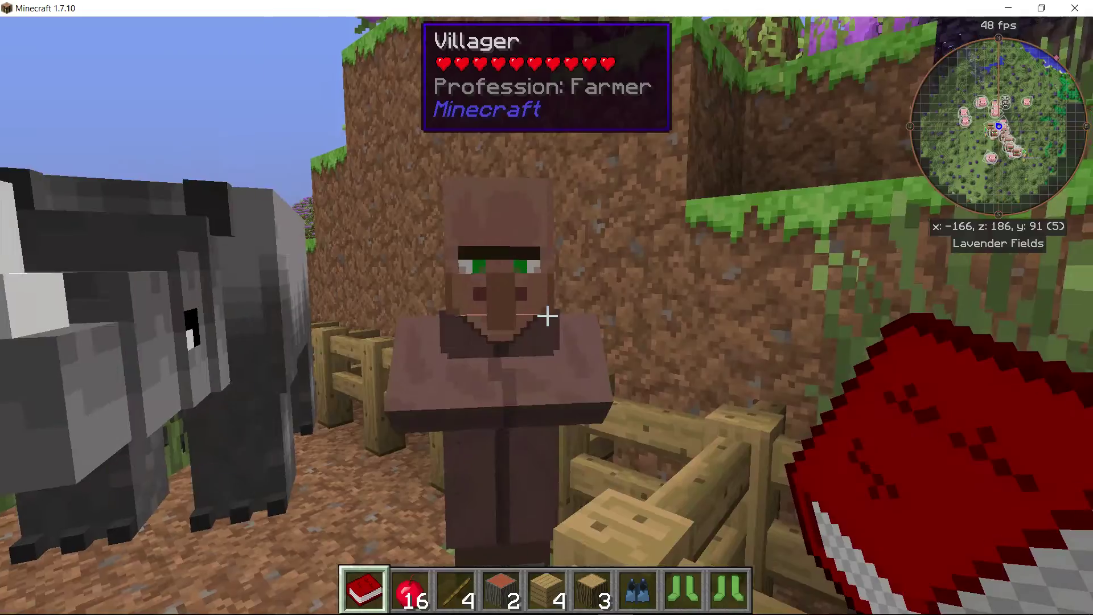
key(w)
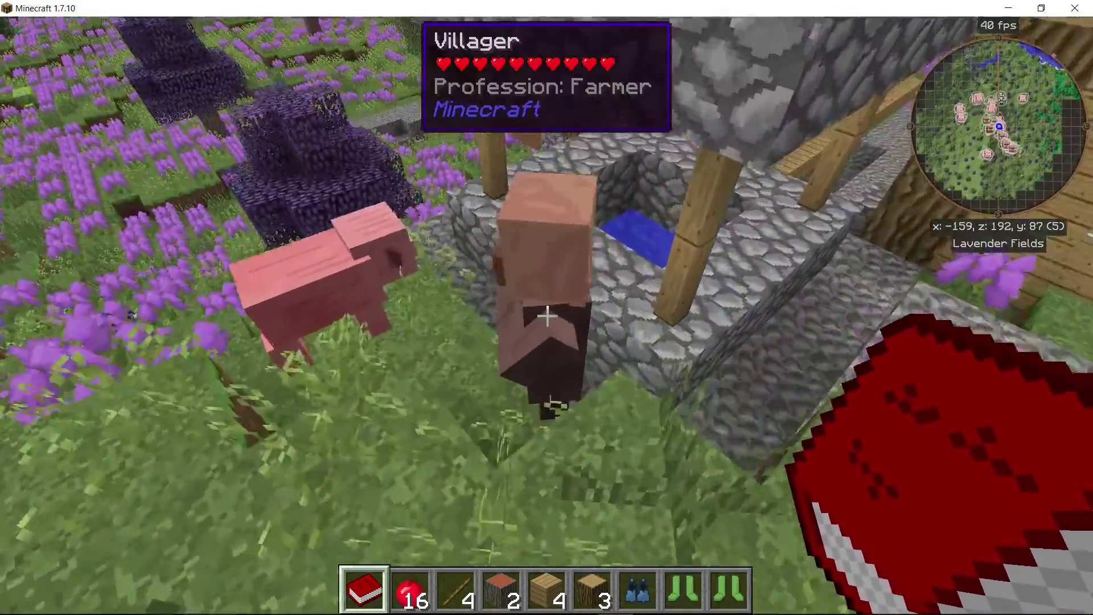
right_click(546, 315)
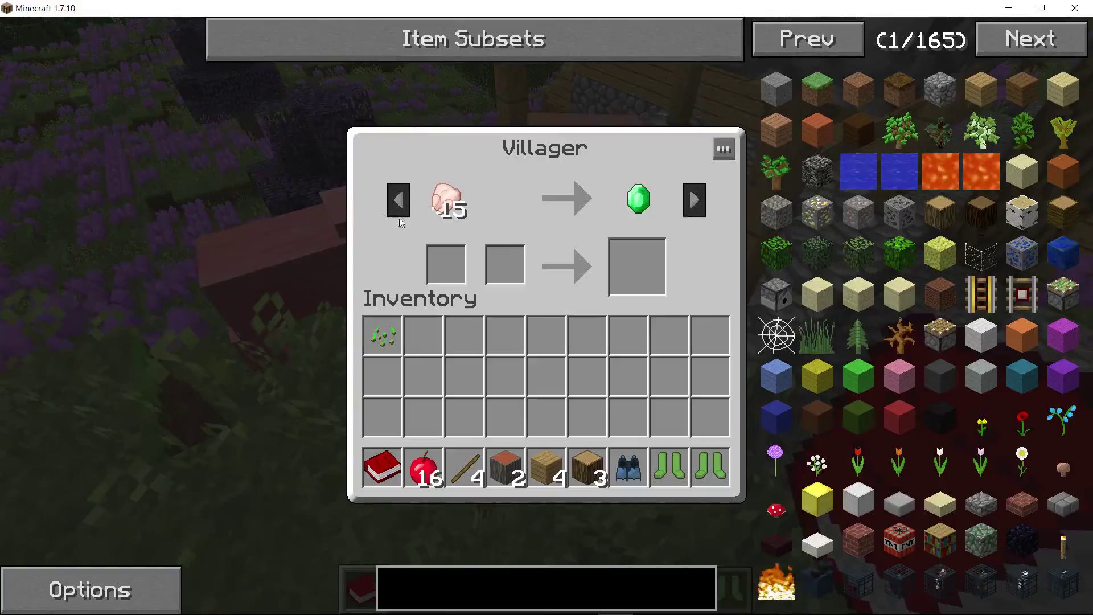
key(Escape)
- Go over the lavender field east of the well and look closely at the small blue creature in the grass
key(w)
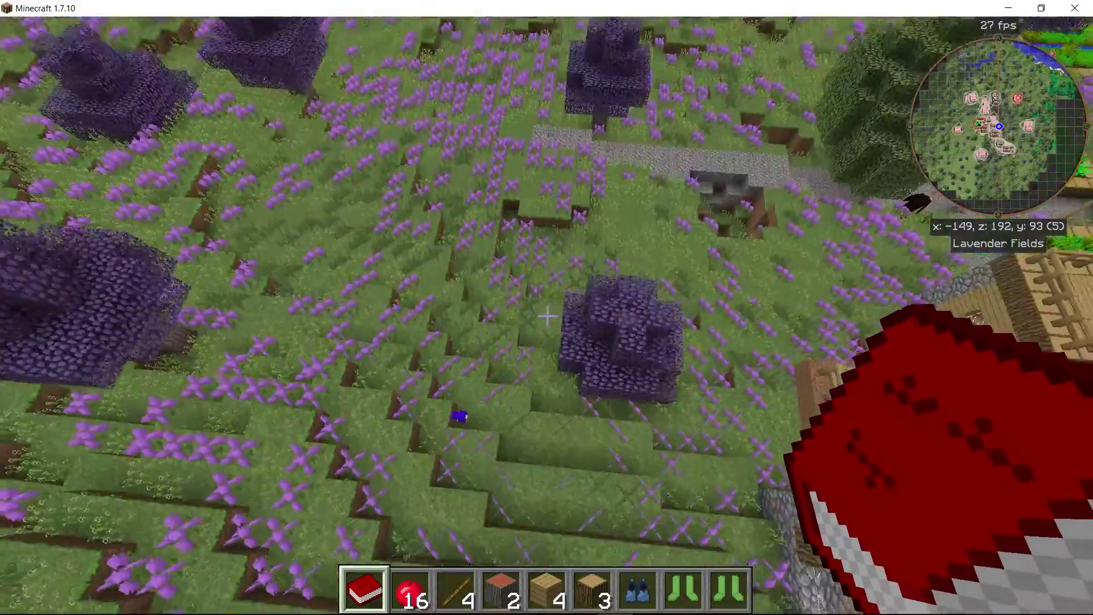
key(w)
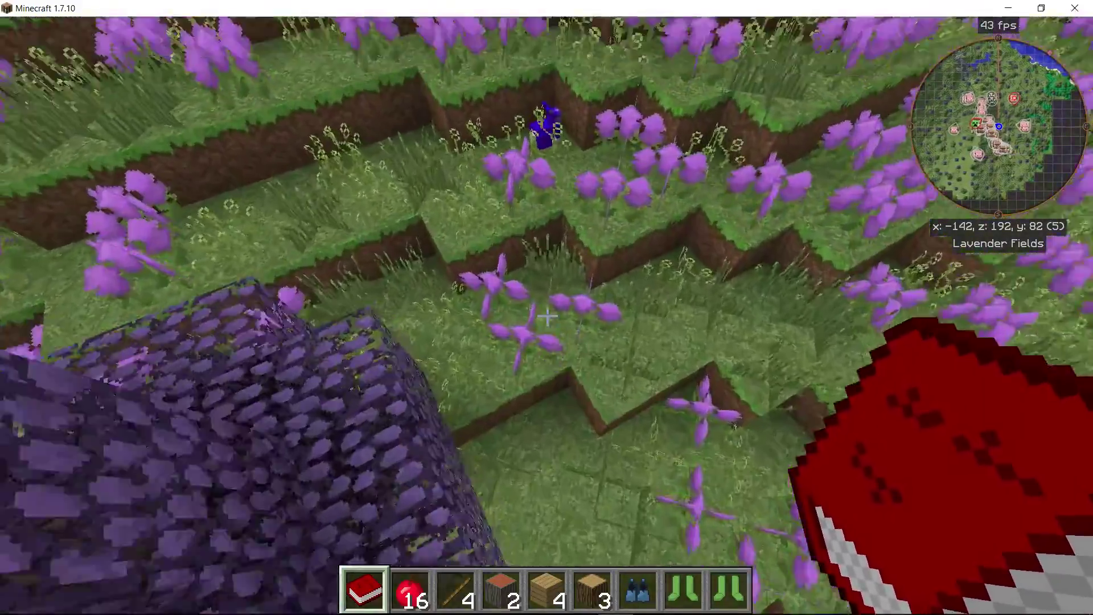
key(w)
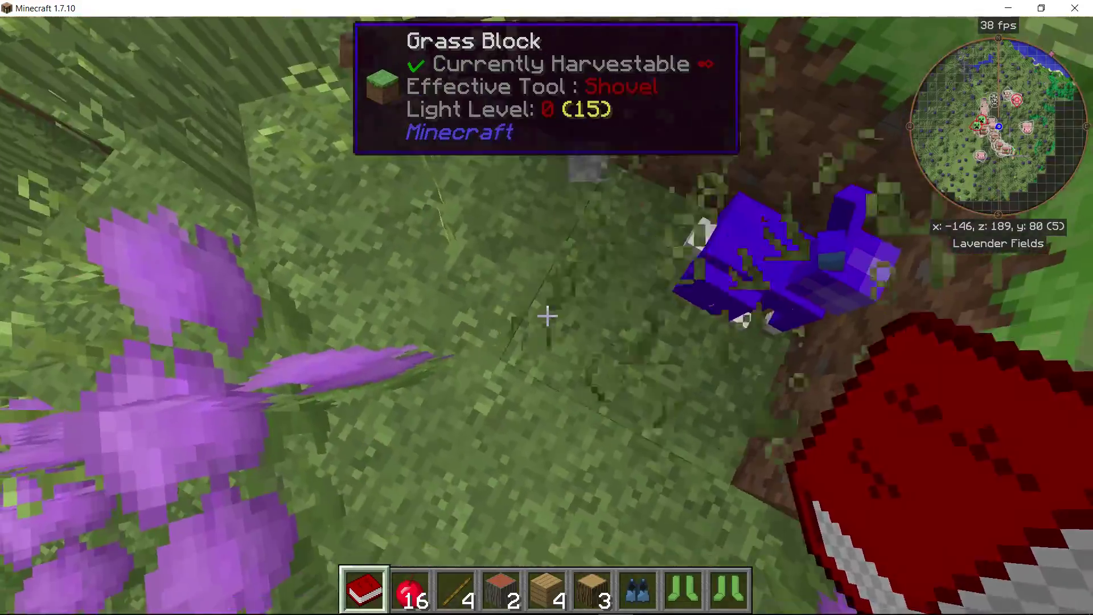
key(w)
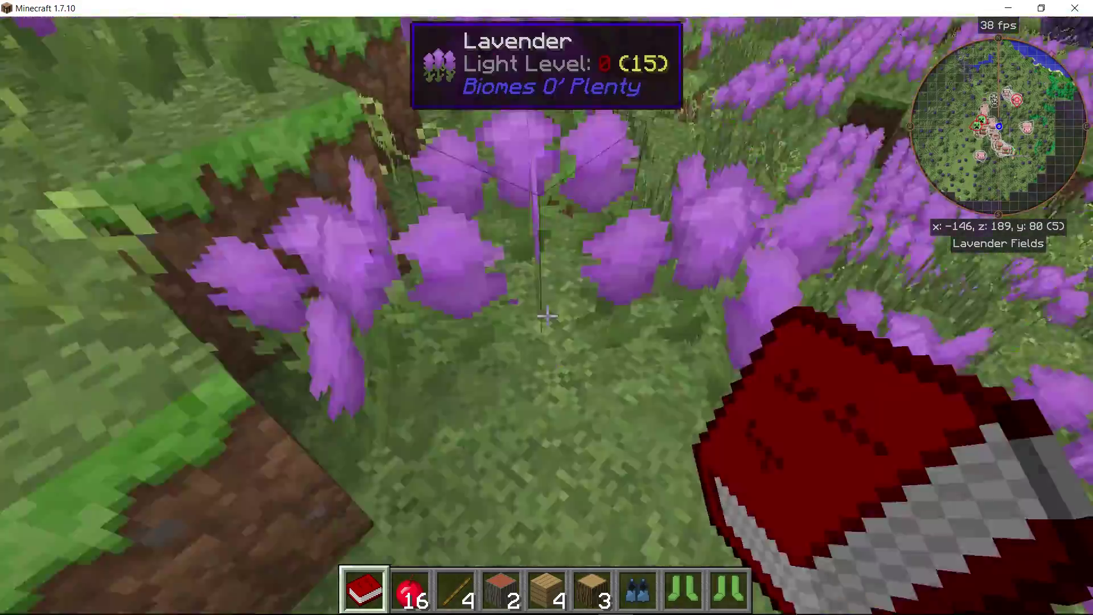
- Pass above the village and descend to the stone-stepped pit in the lavender field
key(space)
key(w)
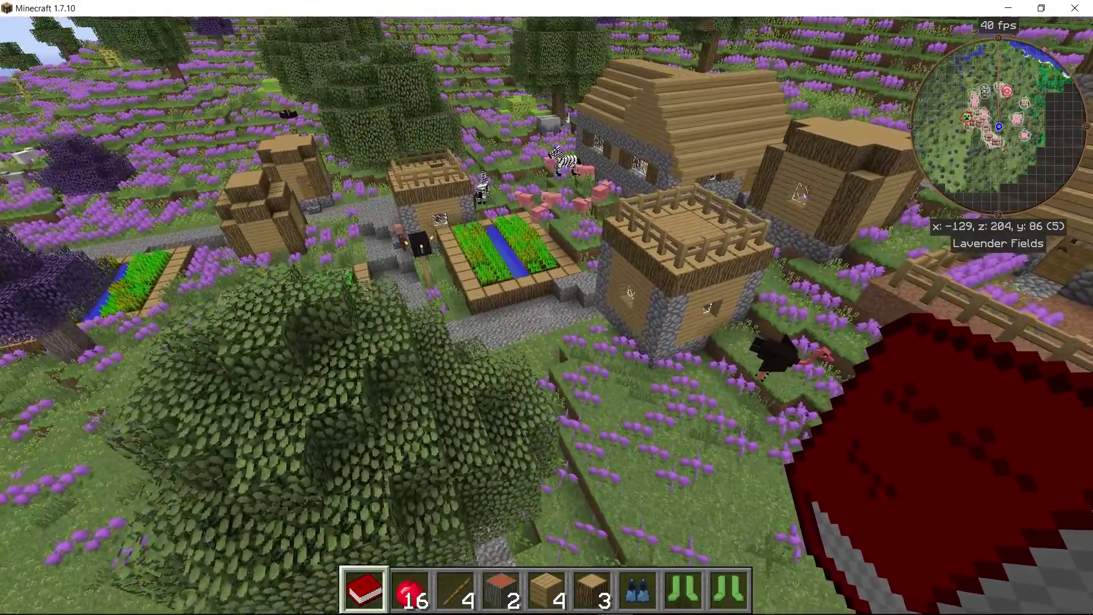
key(shift)
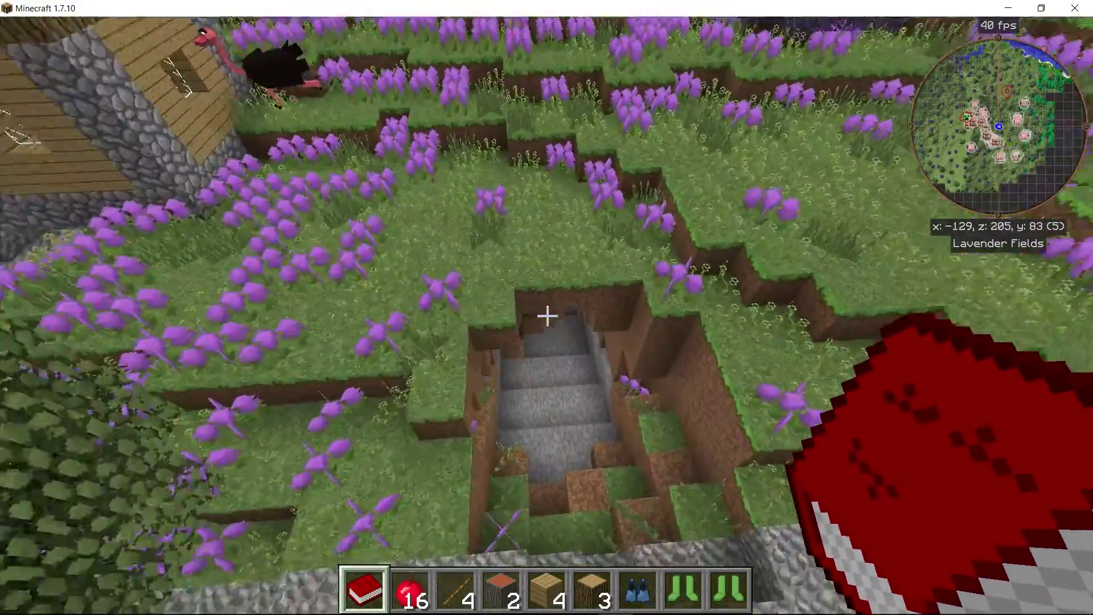
- Replace the sticks in the third hotbar slot with a torch from the Decoration Blocks category
key(e)
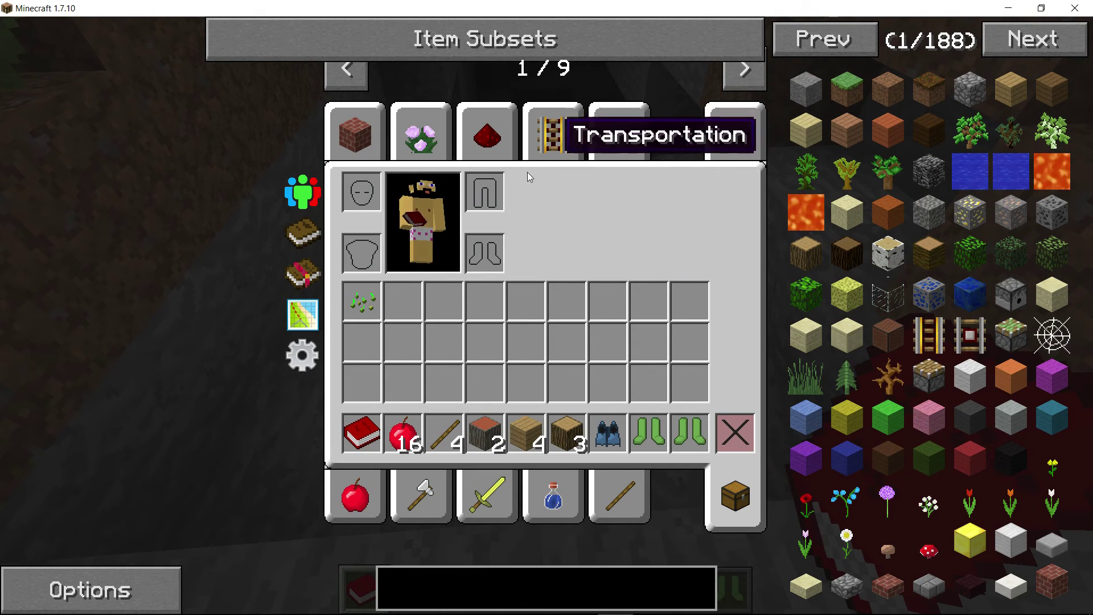
click(496, 143)
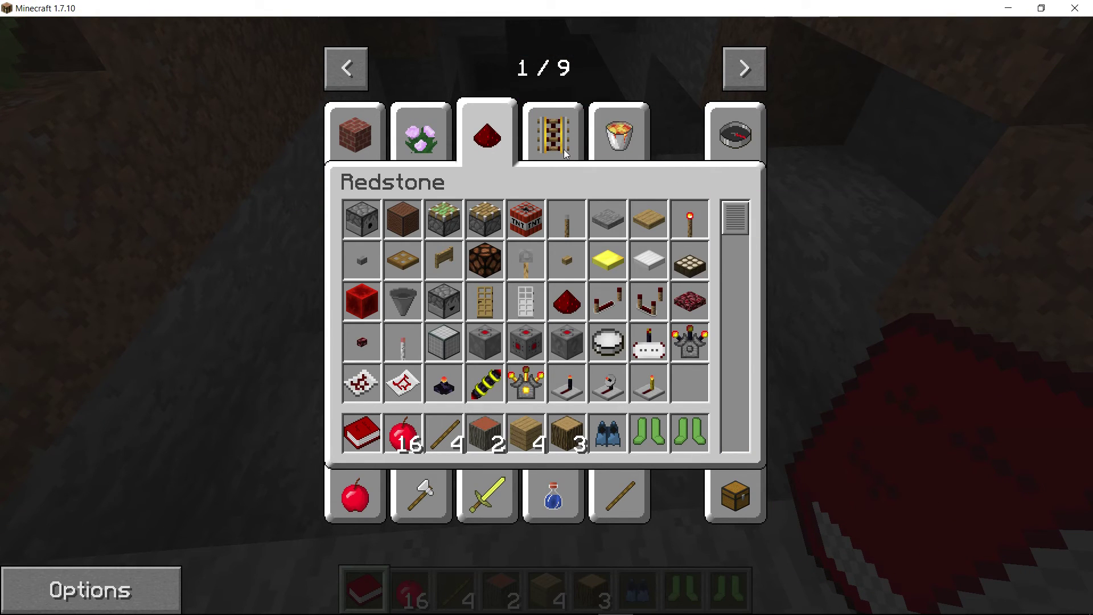
click(444, 138)
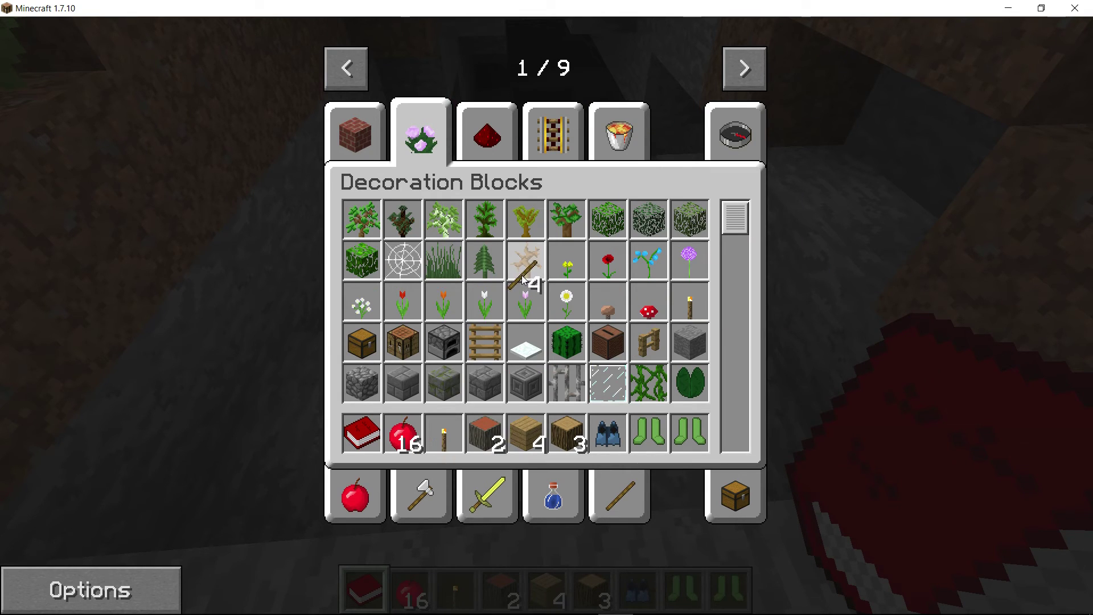
key(e)
- Hold the torch, go down the stone passage into the dark cave and light its floor with torches
scroll(547, 307, up, 5)
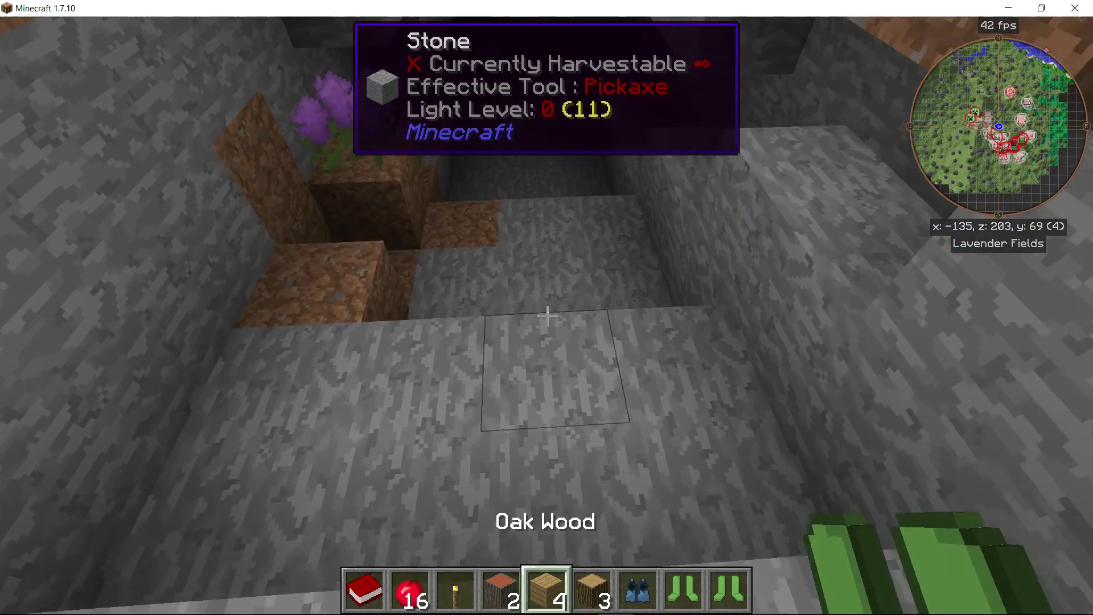
scroll(547, 308, up, 2)
key(w)
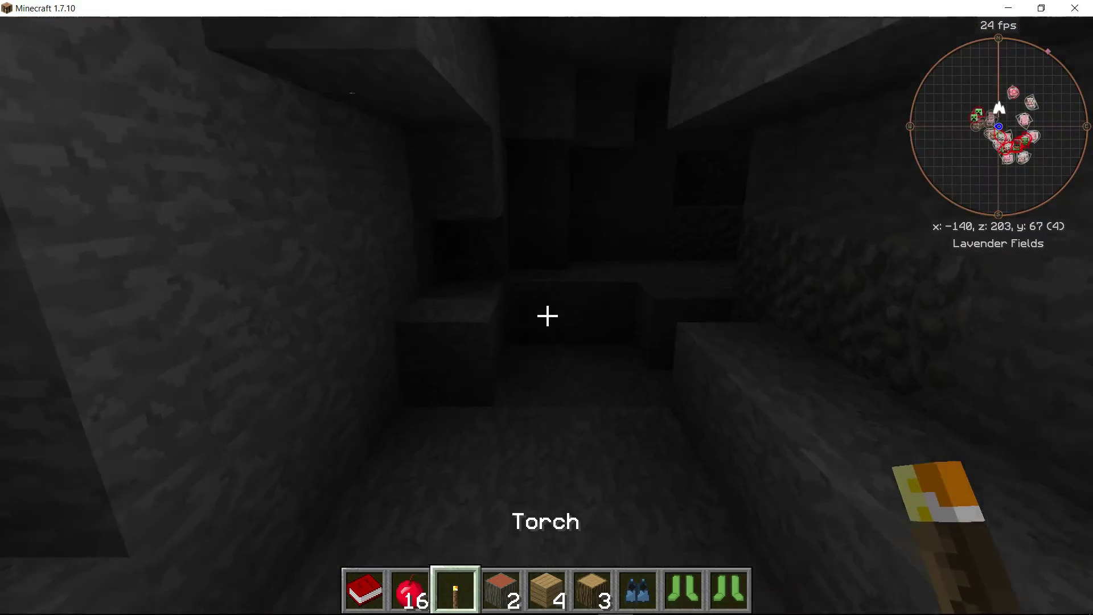
right_click(547, 313)
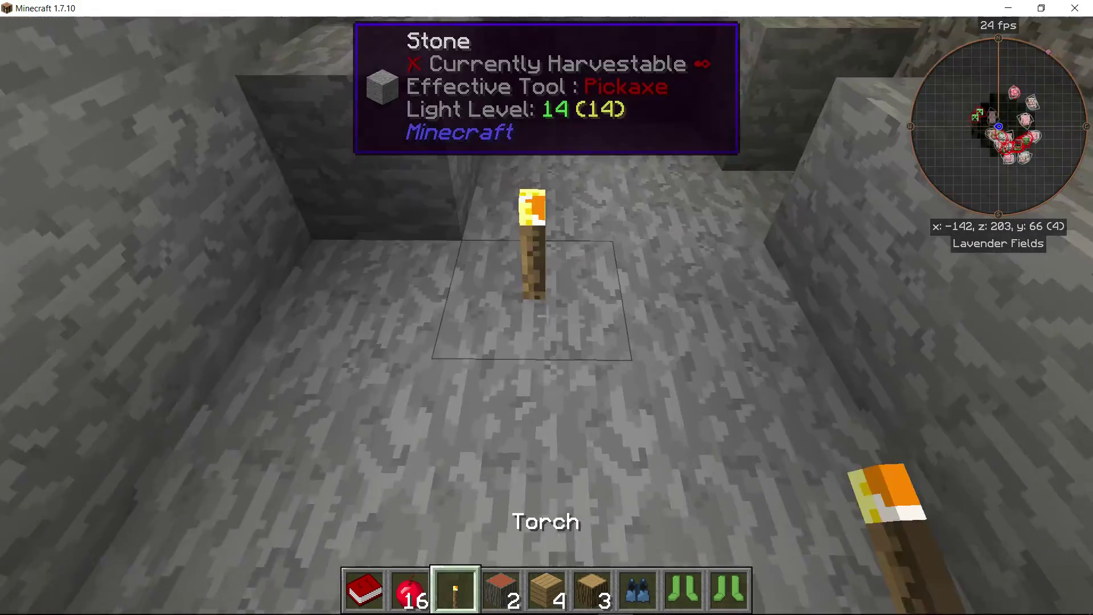
key(w)
key(space)
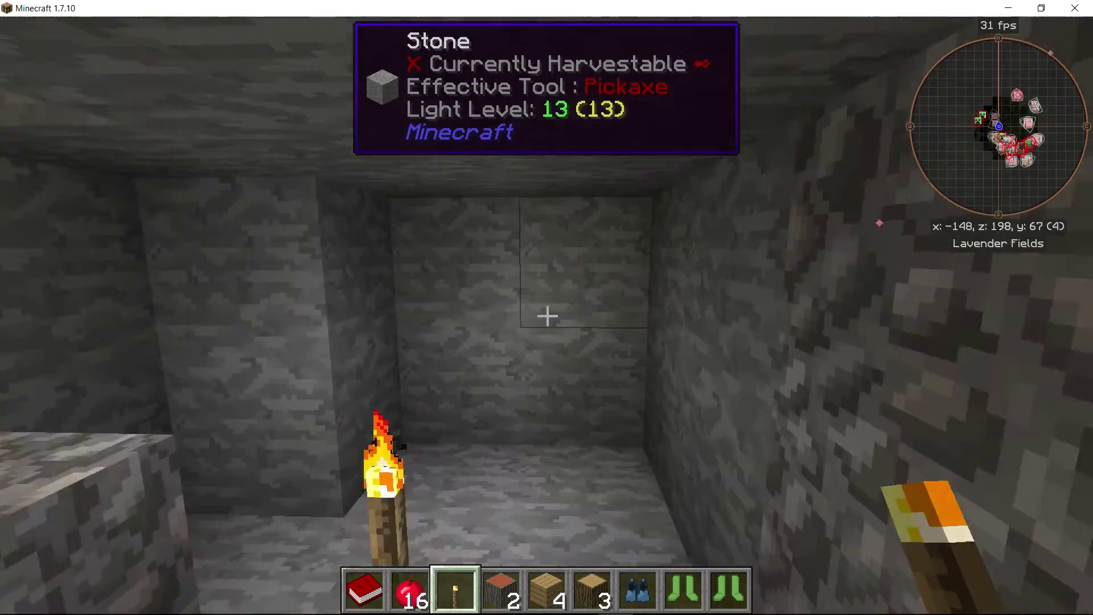
- Dig a shaft down through the cave floor to y 58 and place a torch beside the Stone Coal Ore
key(w)
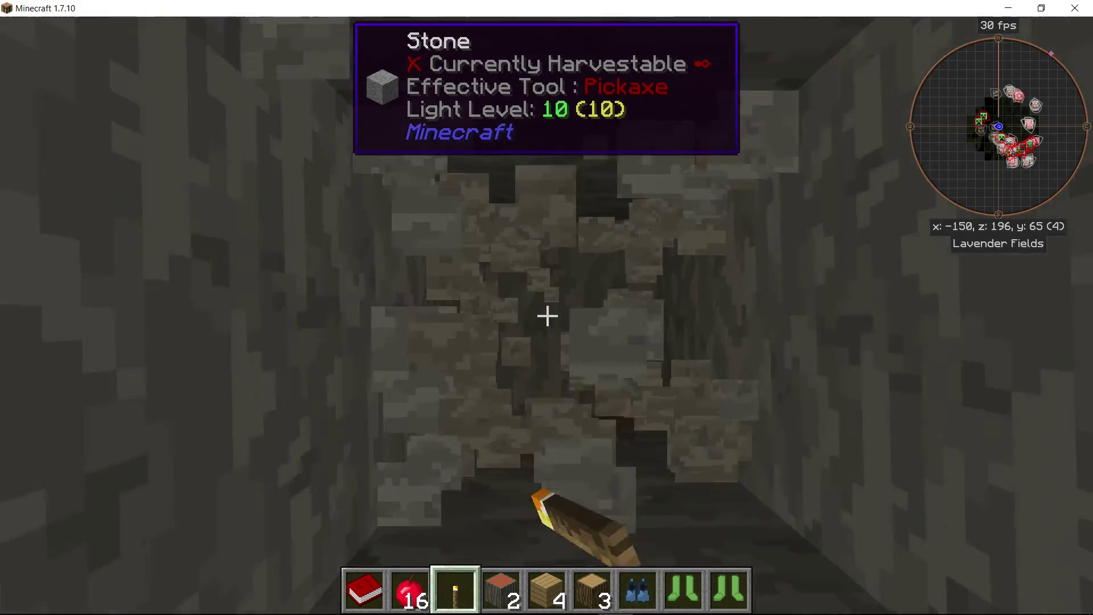
key(w)
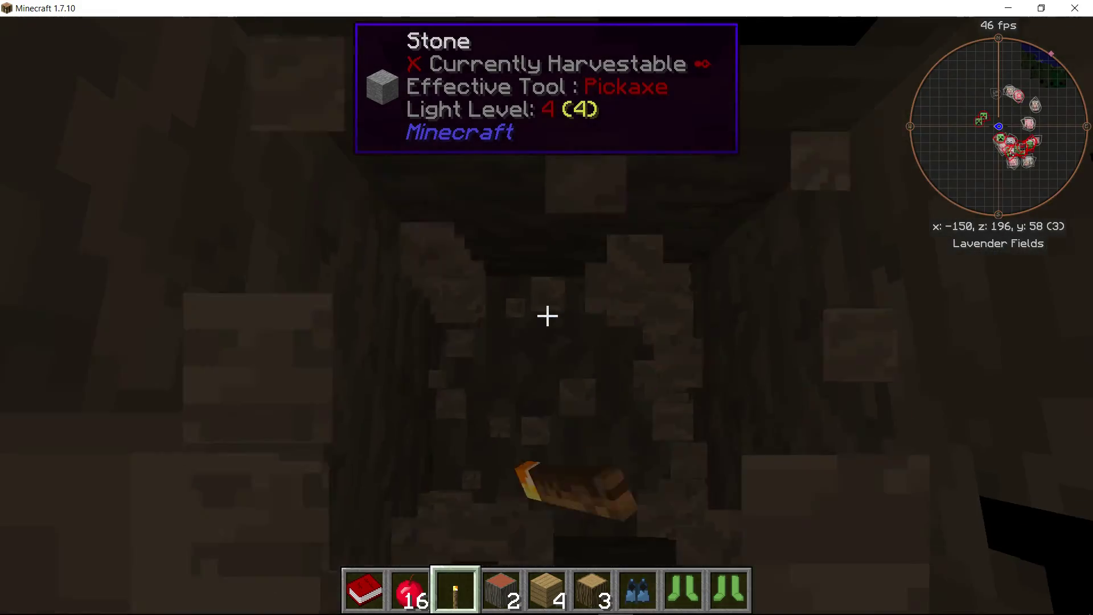
right_click(547, 316)
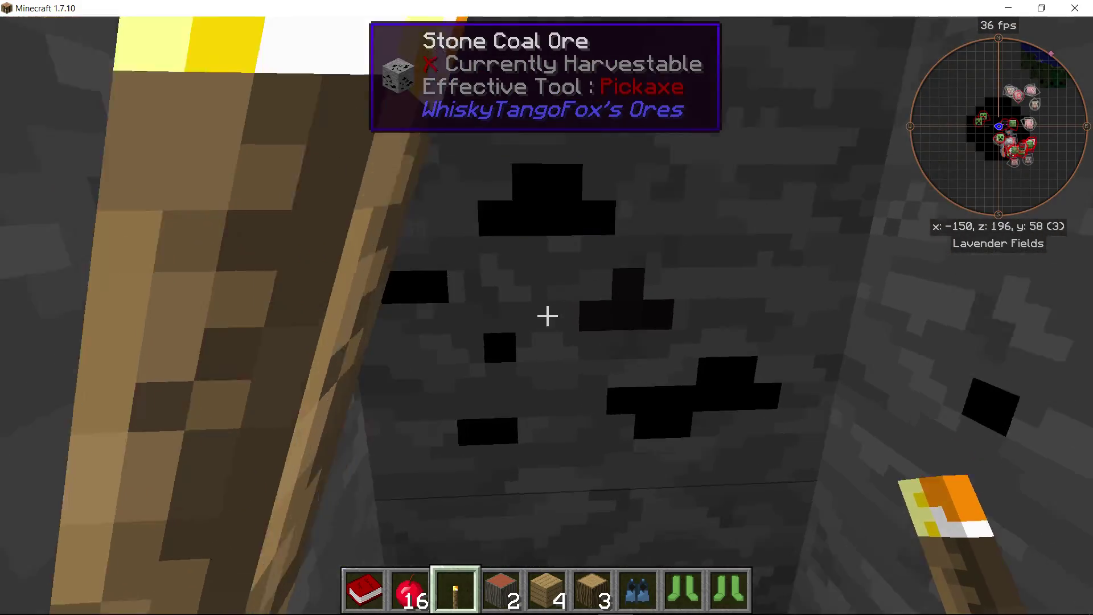
mouse_move(548, 316)
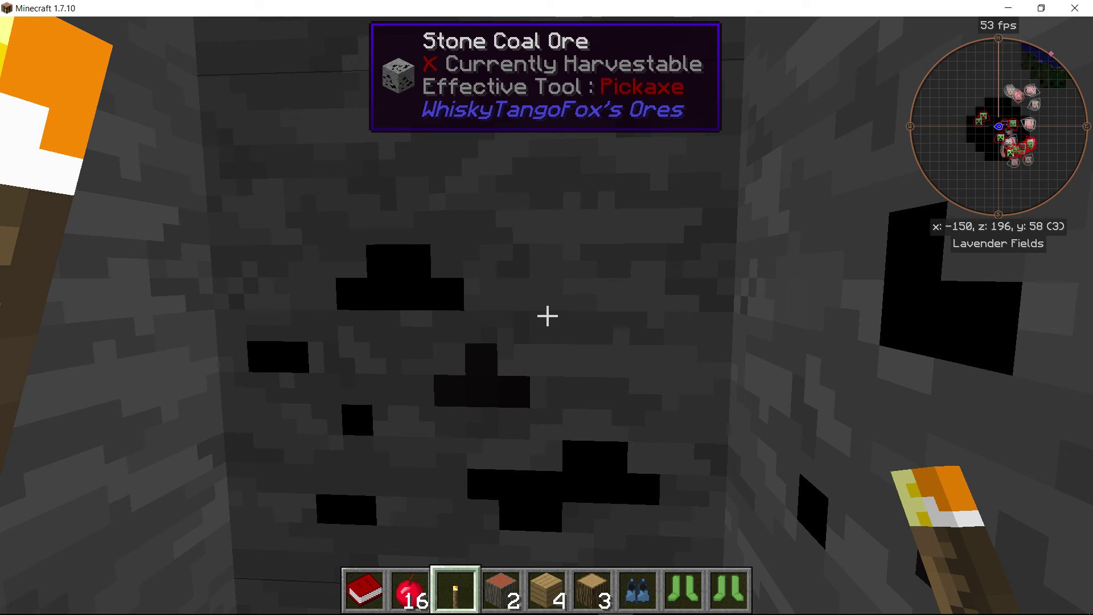
- Replace the two logs in the fourth hotbar slot with an Iron Pickaxe from the Tools category
key(e)
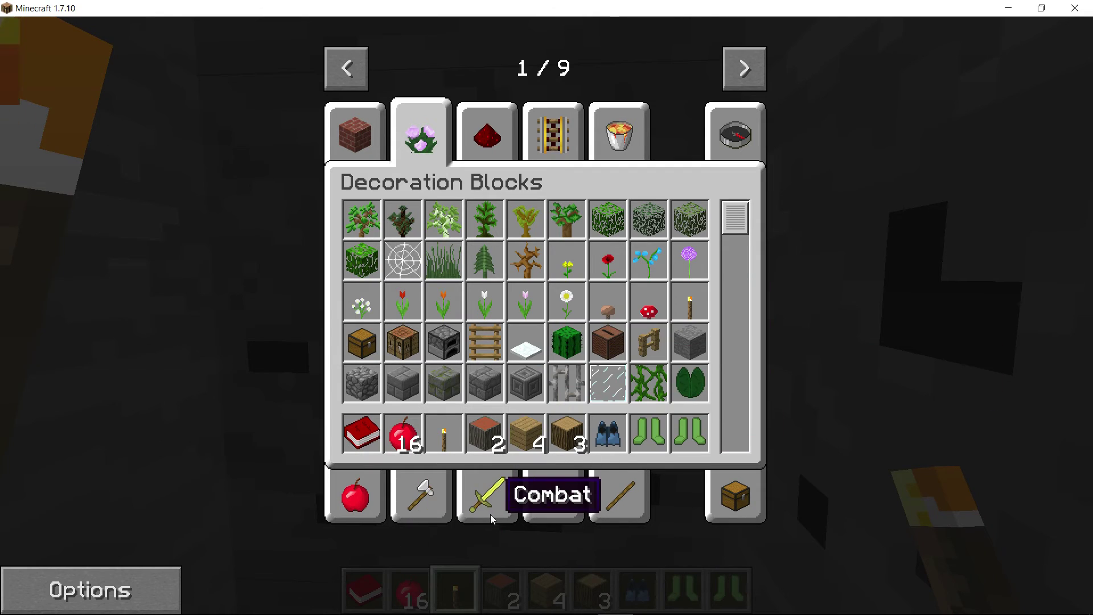
click(442, 507)
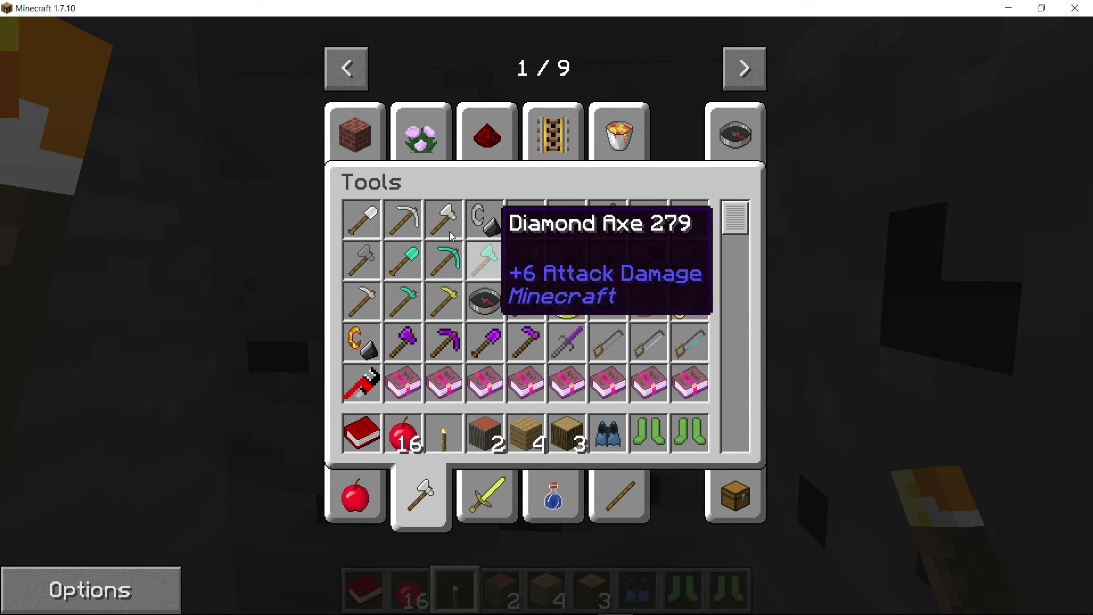
click(417, 238)
click(497, 438)
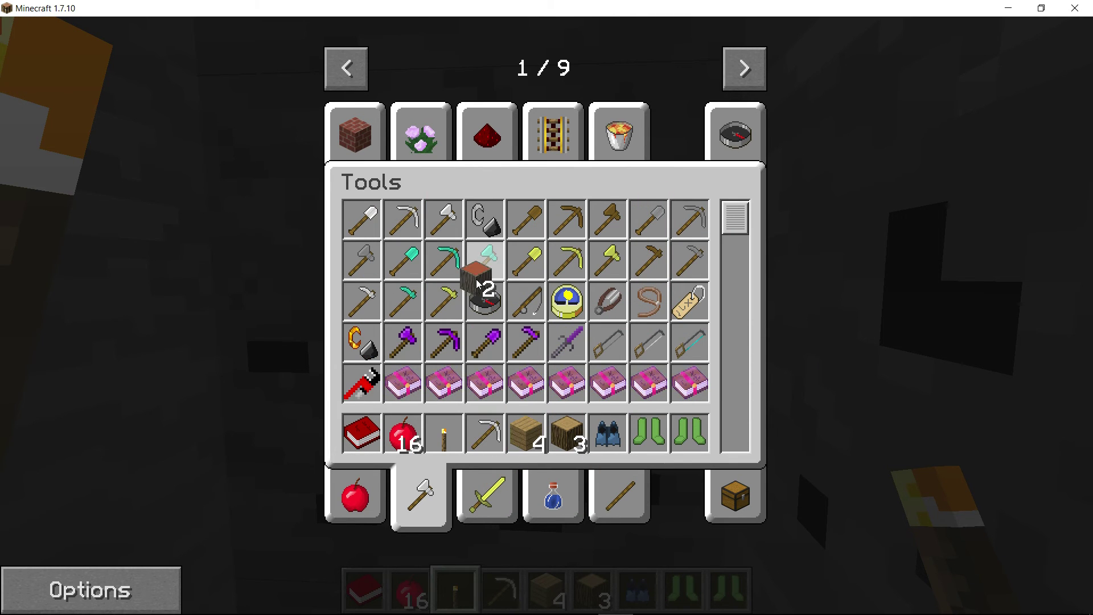
click(482, 271)
key(e)
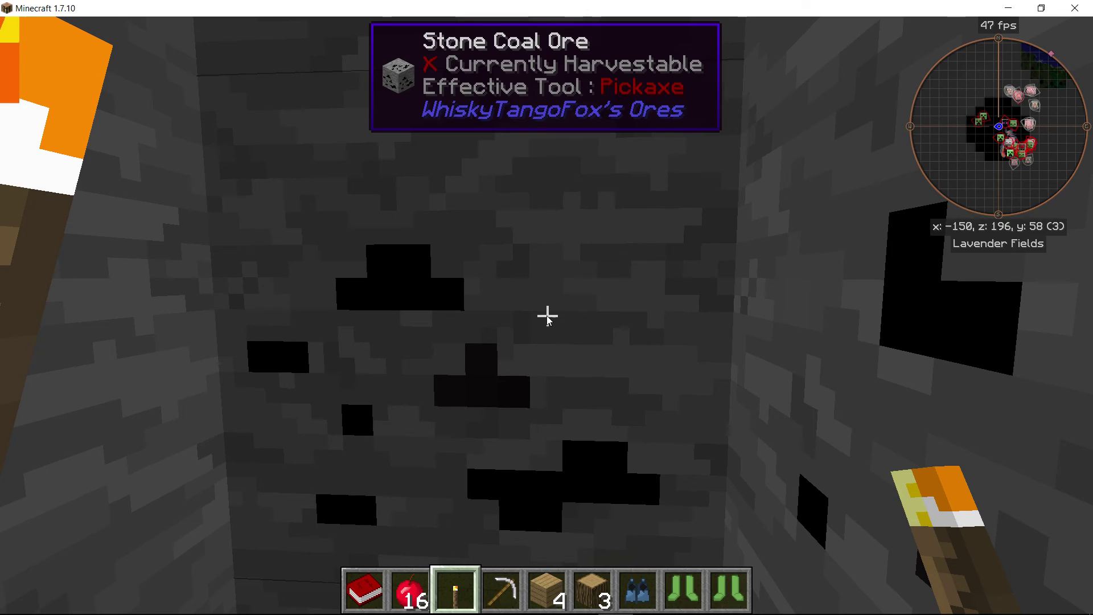
key(e)
key(e)
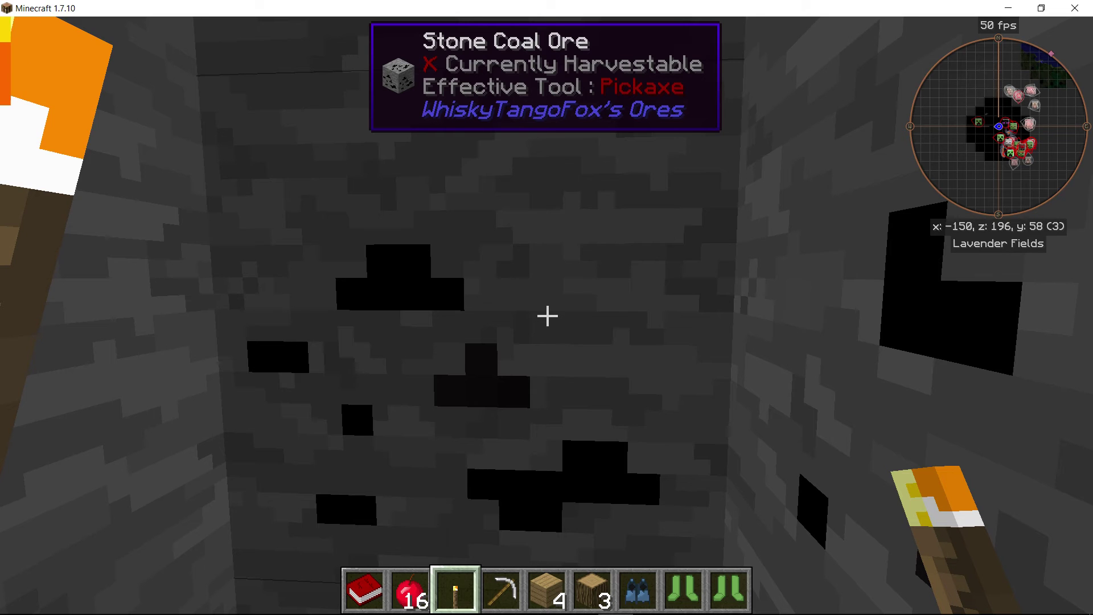
- Switch the game mode to survival and mine the Stone Coal Ore in front with the Iron Pickaxe
key(t)
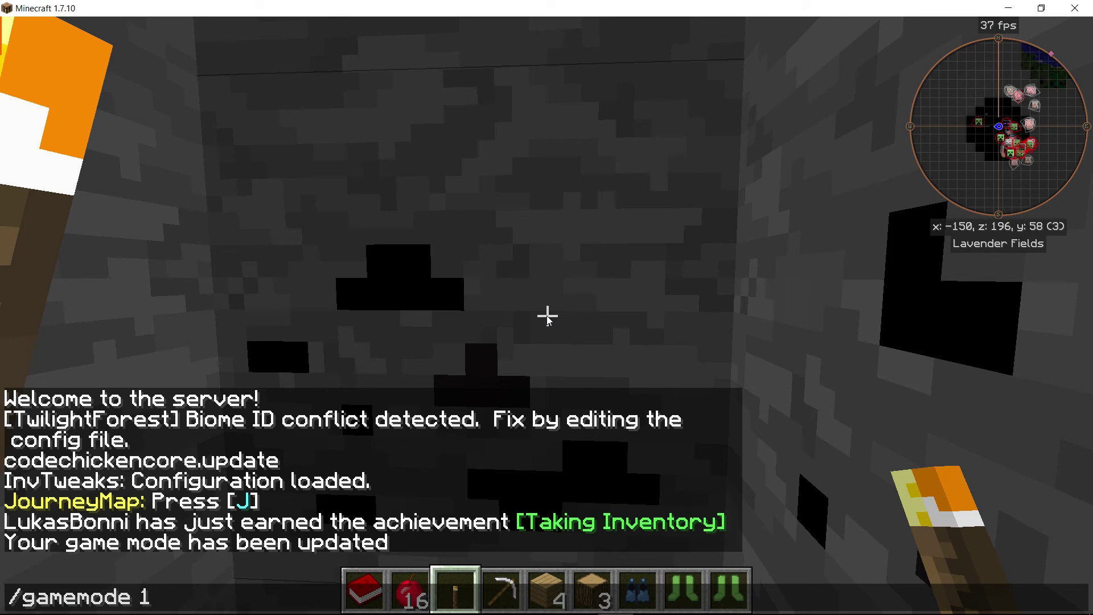
key(Return)
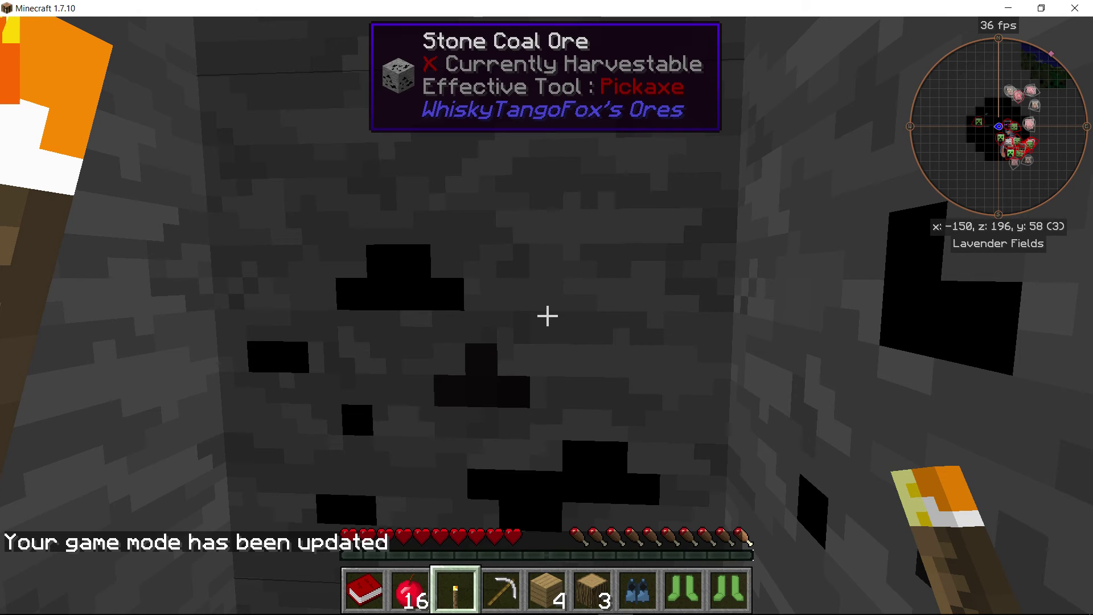
key(4)
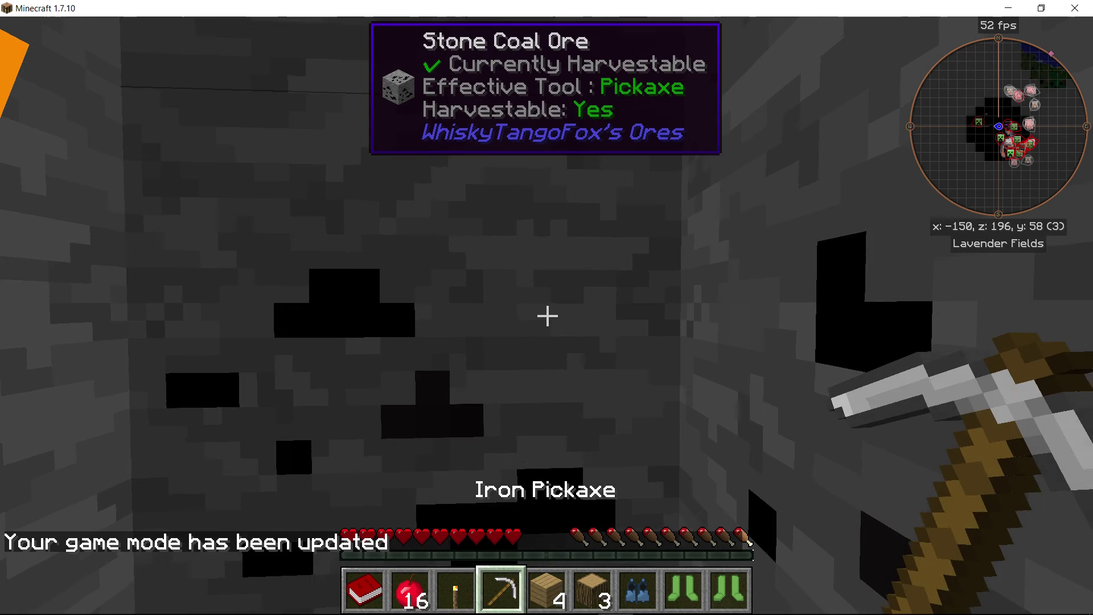
drag(547, 316, 547, 316)
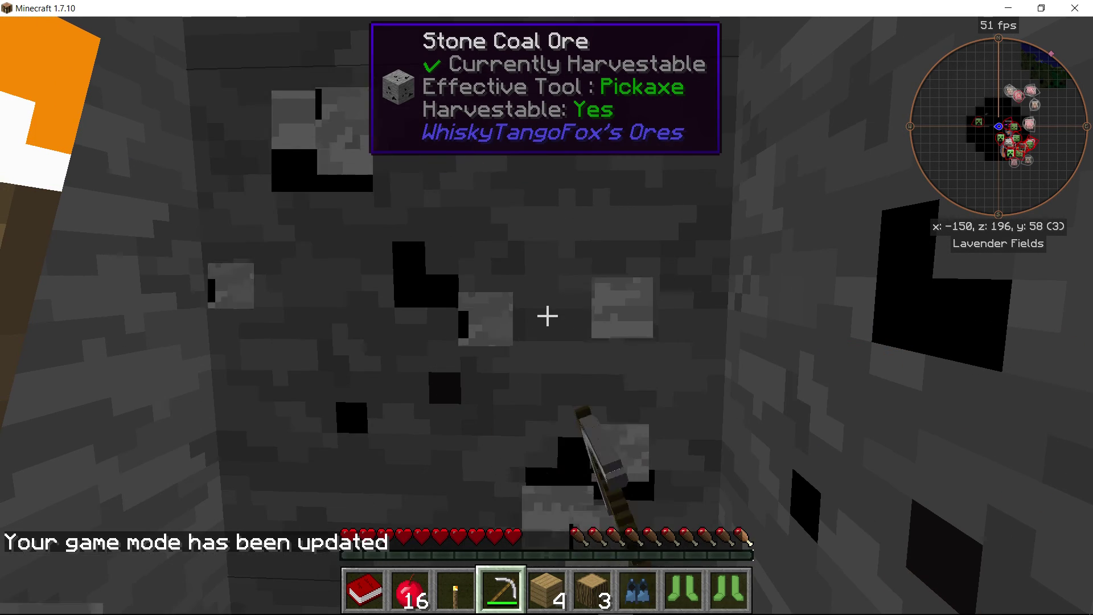
- Mine more of the surrounding Stone Coal Ore and check the collected coal in the inventory
key(e)
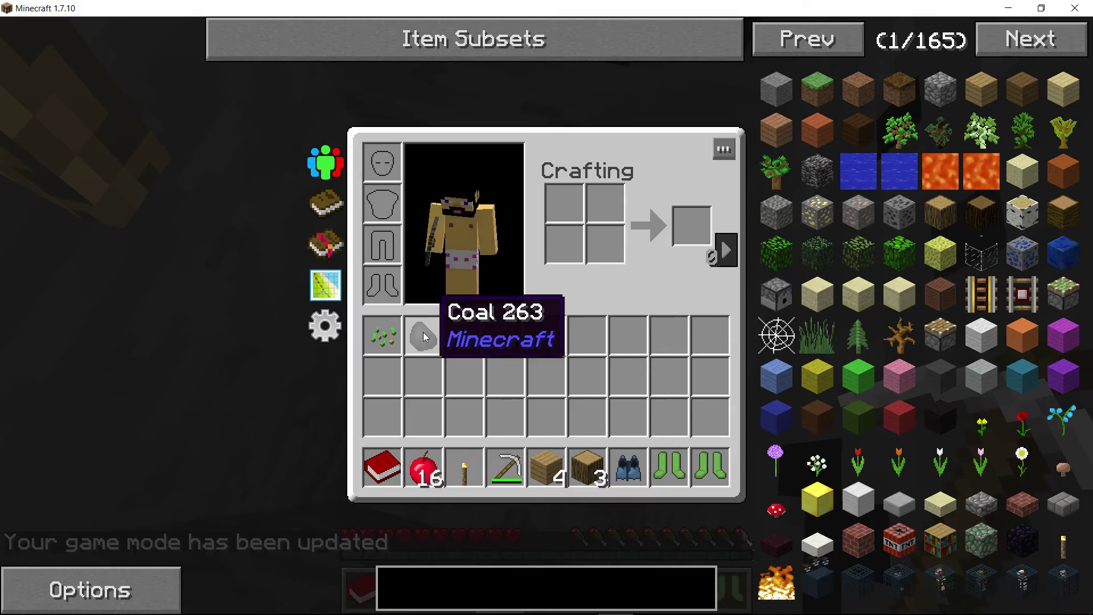
key(e)
drag(547, 316, 547, 316)
right_click(547, 316)
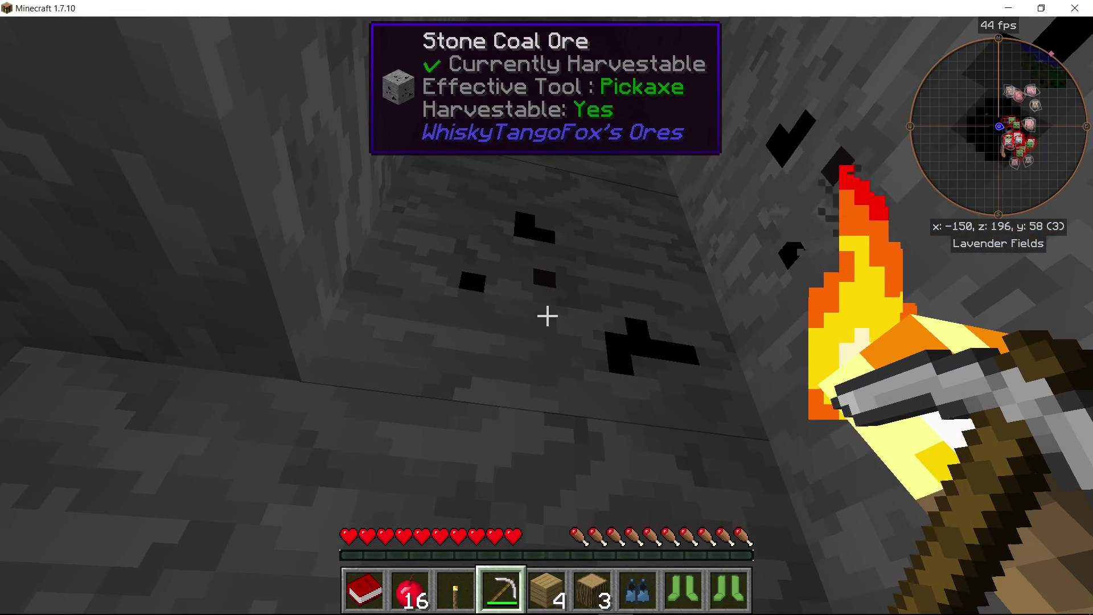
key(e)
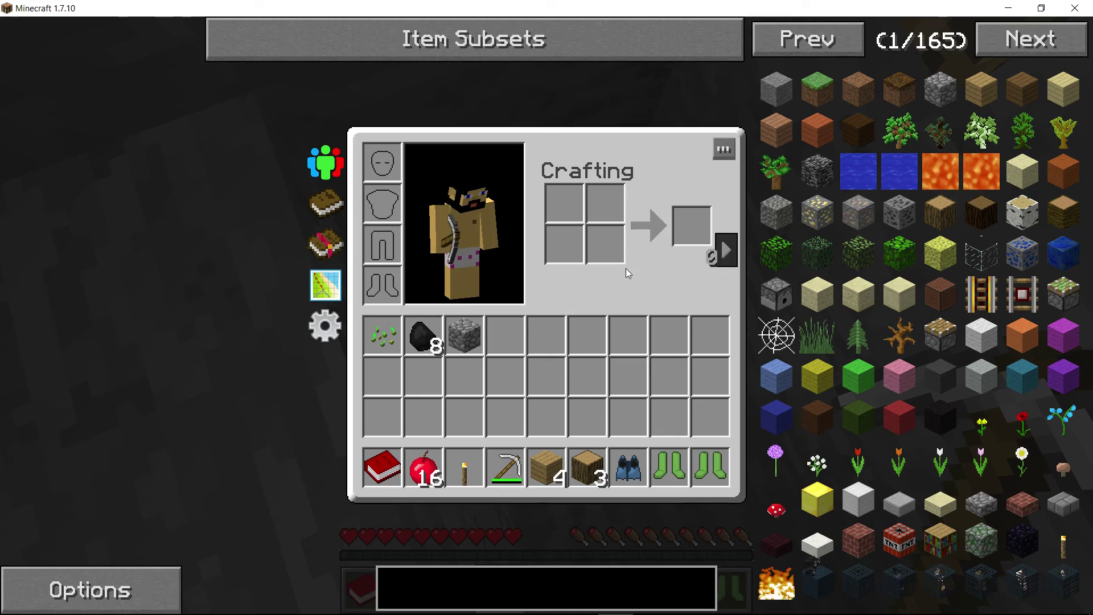
key(Escape)
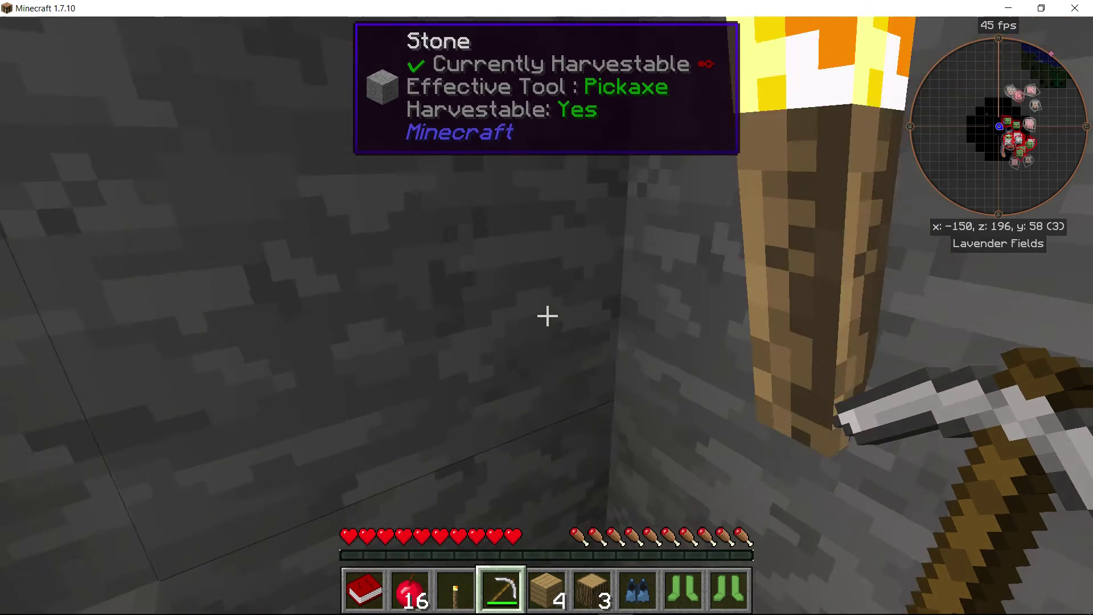
- Leave the world to the title screen, quit the game, and close the Minecraft Launcher
key(Escape)
click(506, 416)
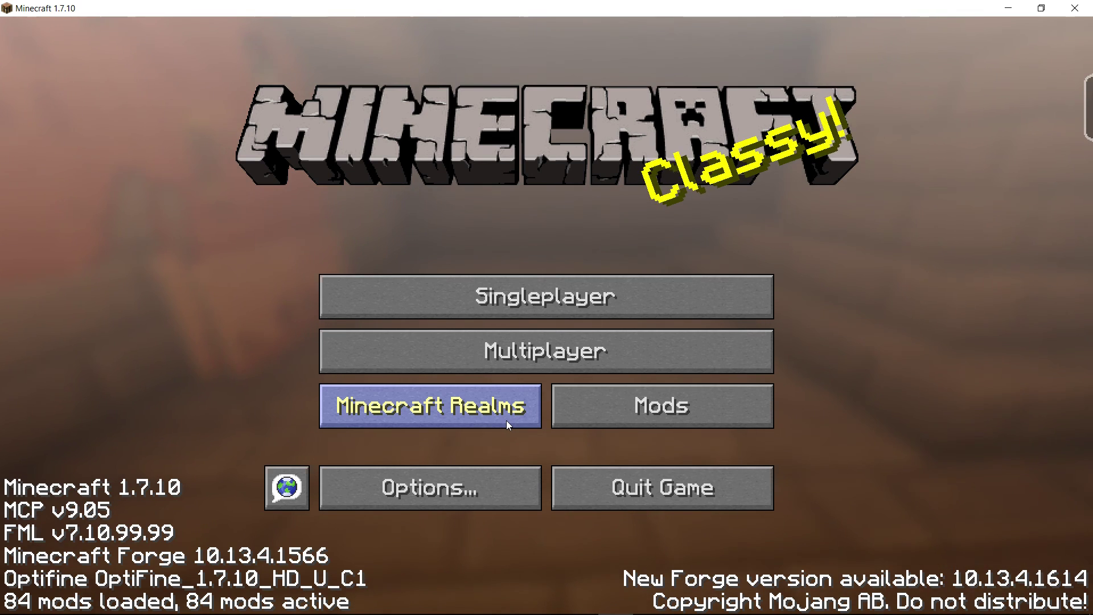
click(610, 491)
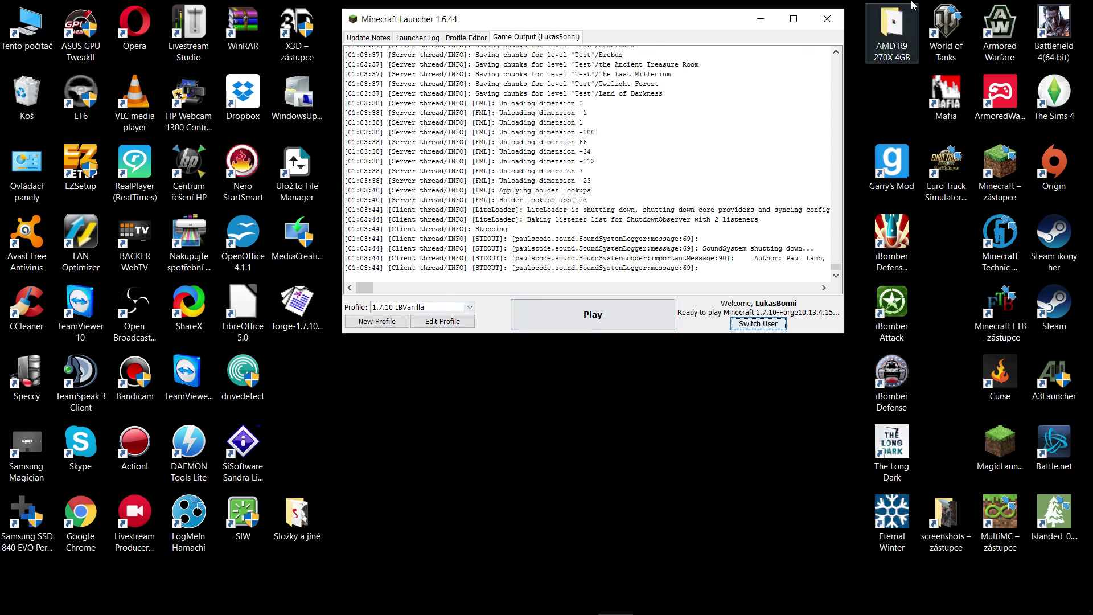
click(827, 23)
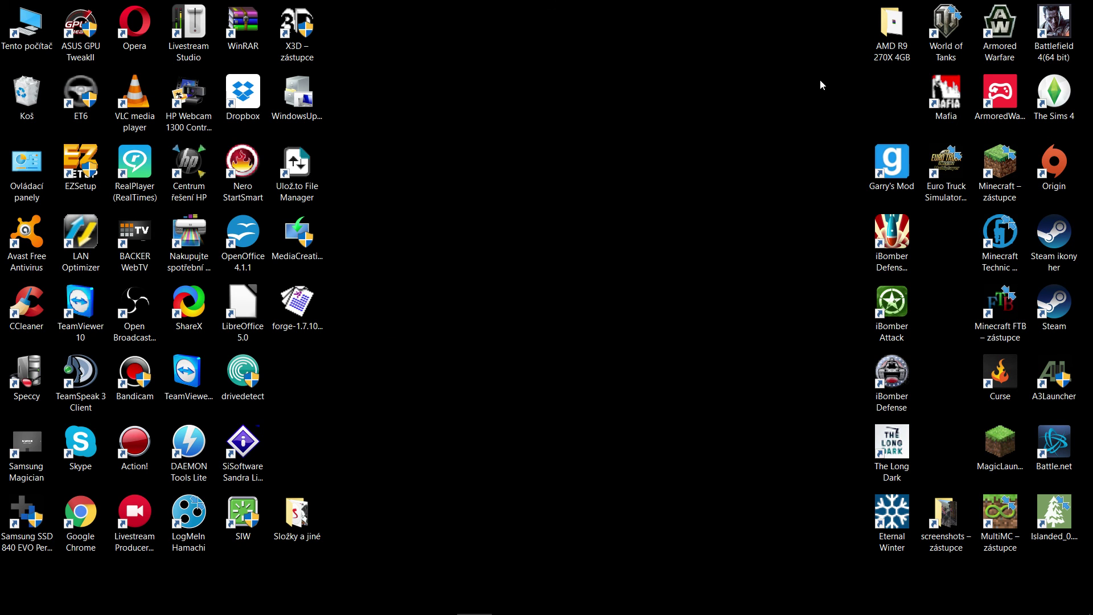
- Empty the desktop's recycle bin (Koš) and permanently delete its contents
drag(41, 102, 25, 98)
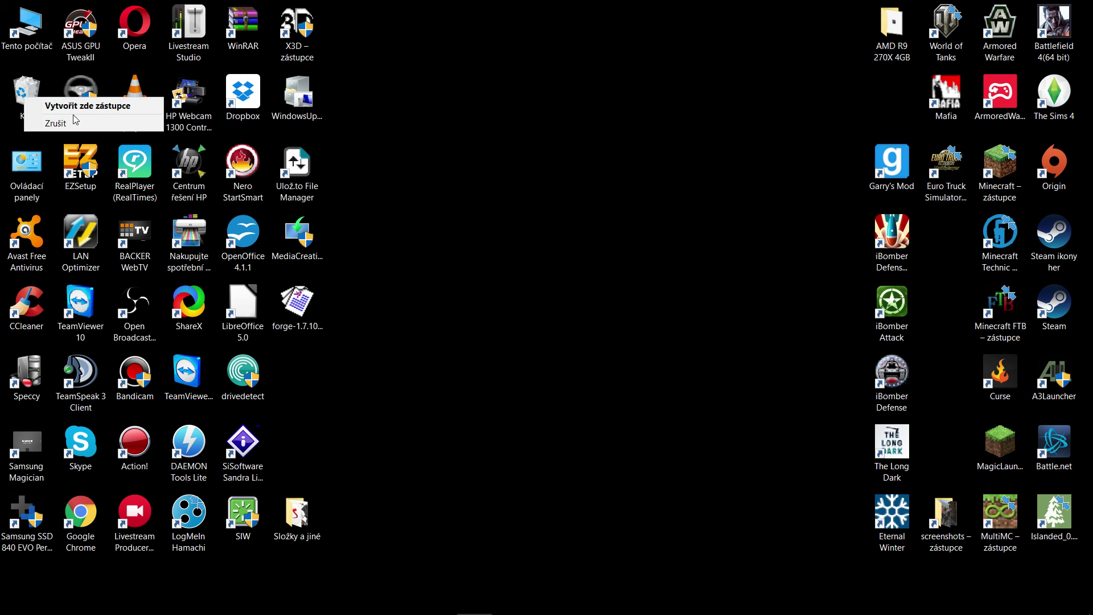
key(Escape)
right_click(27, 89)
click(62, 112)
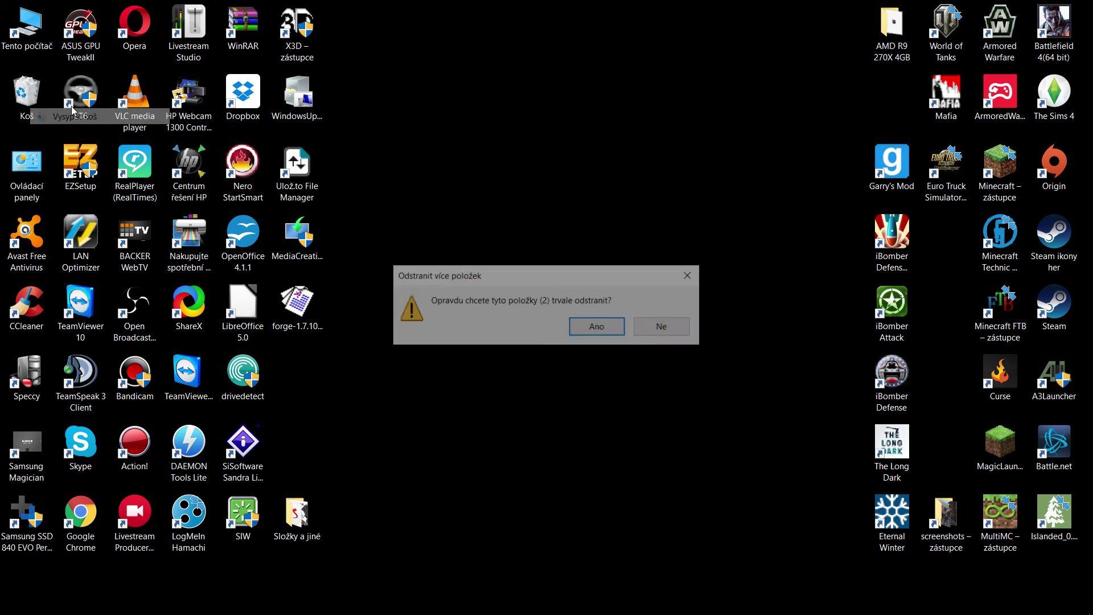
click(586, 329)
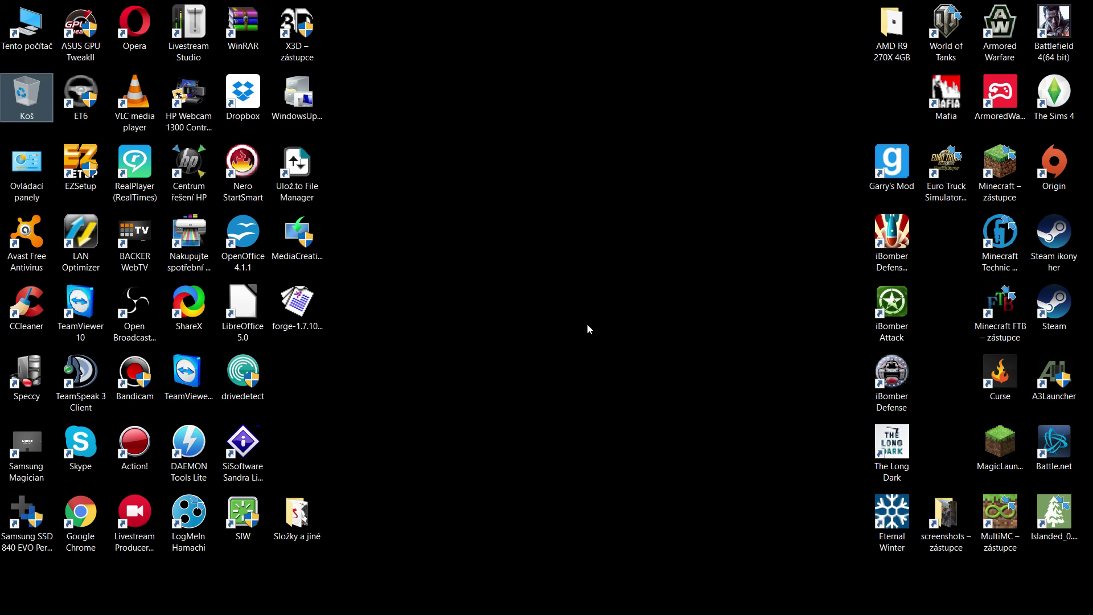